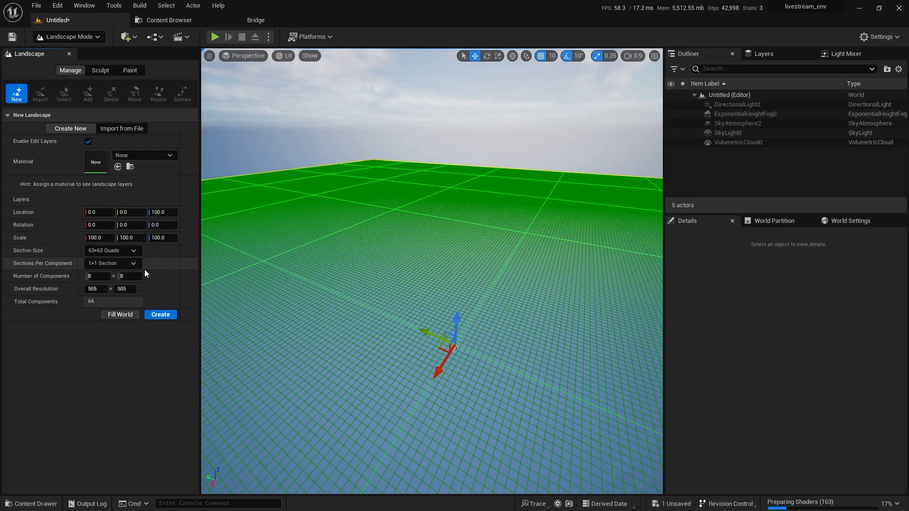
# - Try 16 components along the first axis of the new landscape and view the preview
pyautogui.moveTo(93, 275); pyautogui.dragTo(102, 275)
pyautogui.moveTo(345, 224); pyautogui.dragTo(475, 223, button='right')
pyautogui.scroll(3, 345, 223)
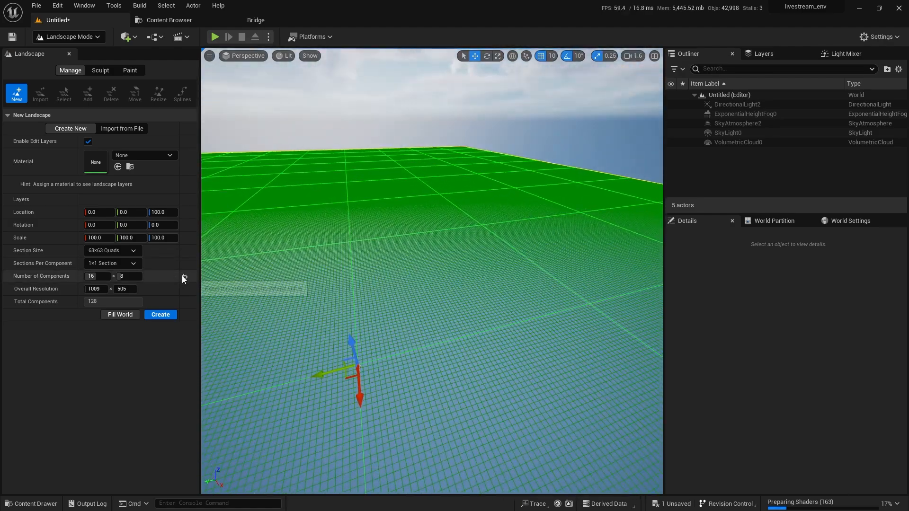
# - Try a section size of 7×7 Quads for the new landscape and inspect the preview grid
pyautogui.click(134, 250)
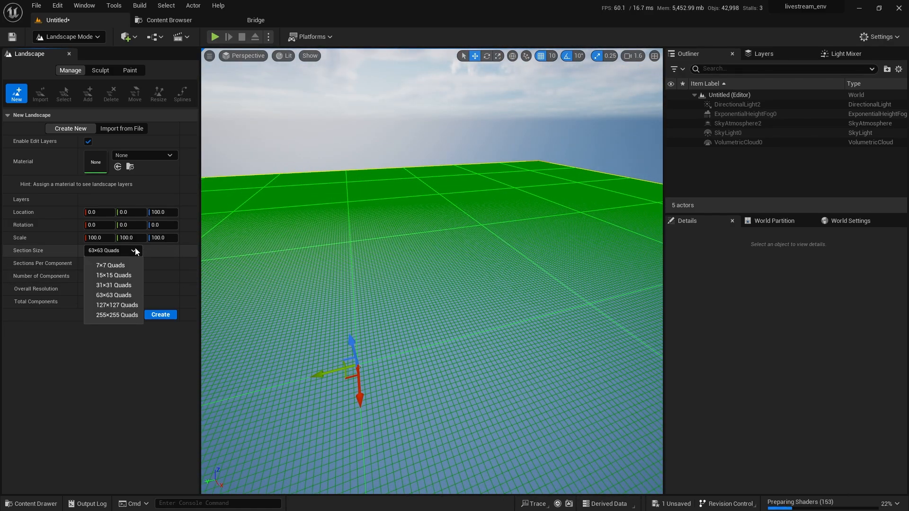
pyautogui.click(110, 265)
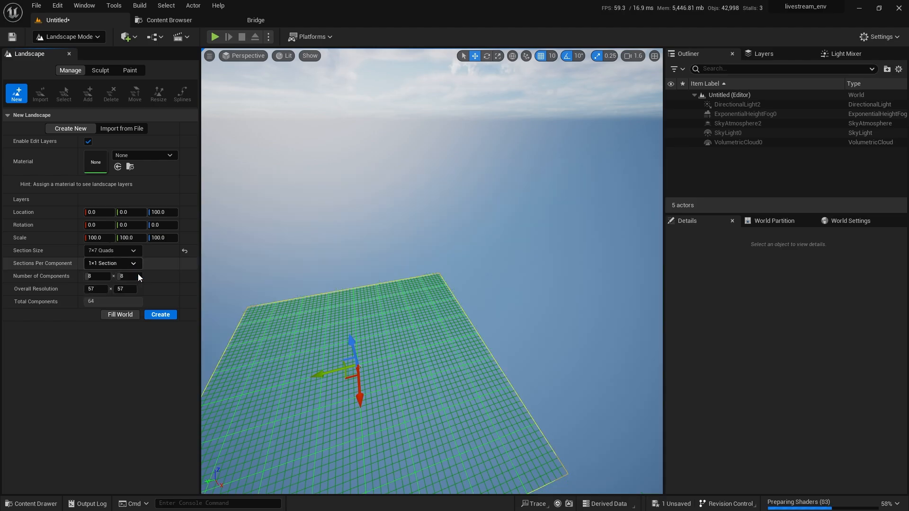
pyautogui.press('w')
pyautogui.scroll(1, 432, 271)
pyautogui.moveTo(431, 271); pyautogui.dragTo(417, 241, button='right')
pyautogui.press('w')
pyautogui.press('s')
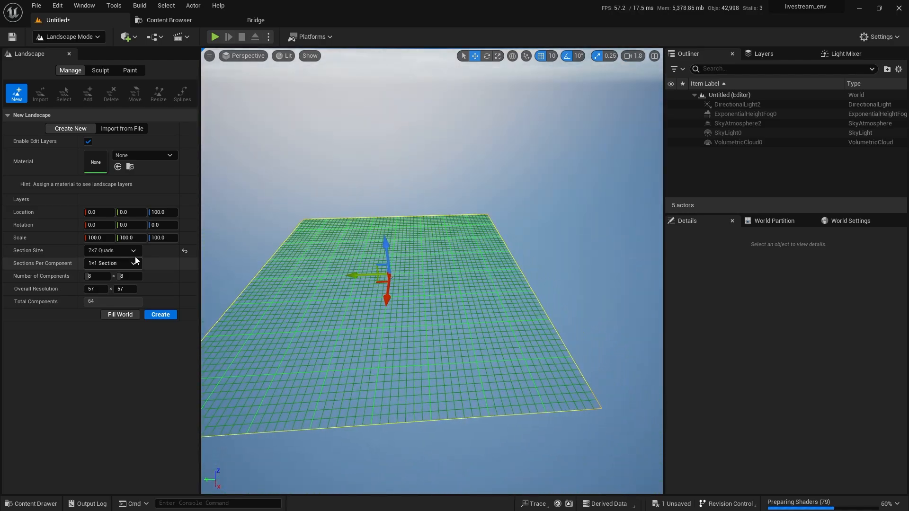
# - Try a section size of 15×15 Quads, then return it to 63×63 Quads and inspect the preview
pyautogui.click(131, 250)
pyautogui.click(124, 274)
pyautogui.click(127, 250)
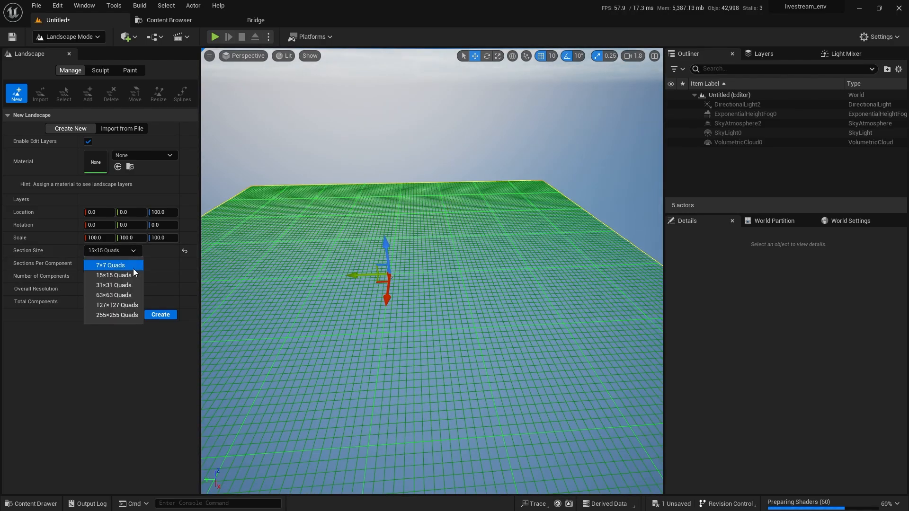
pyautogui.click(124, 296)
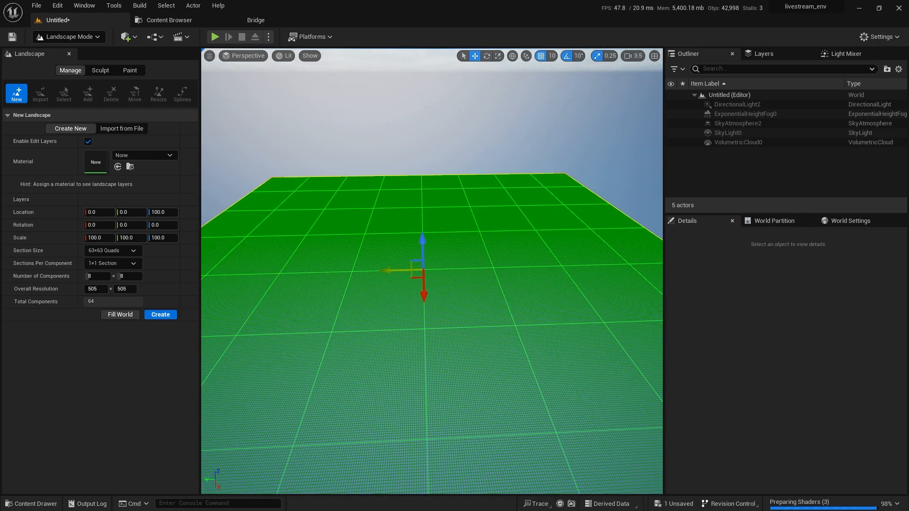
pyautogui.moveTo(415, 277); pyautogui.dragTo(398, 265, button='right')
pyautogui.press('w')
# - Try a section size of 31×31 Quads, then reset the section size to its default
pyautogui.click(117, 249)
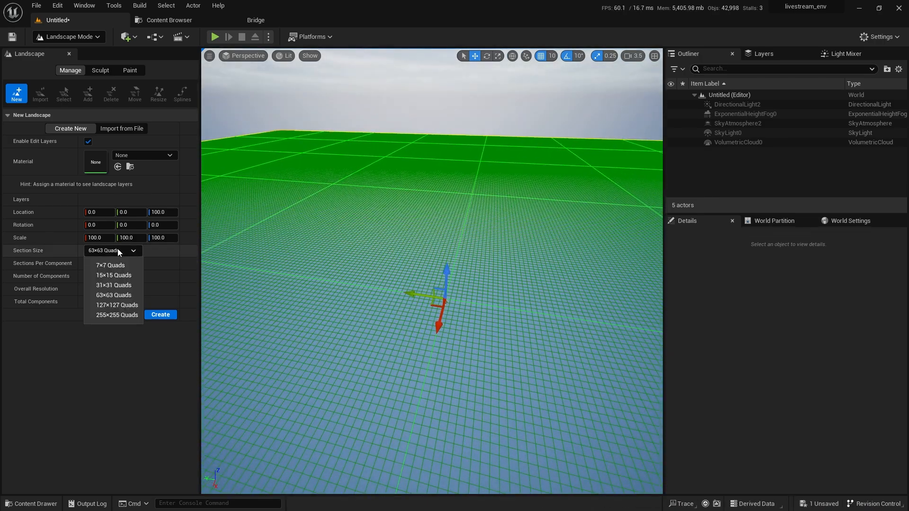
pyautogui.click(122, 284)
pyautogui.click(110, 251)
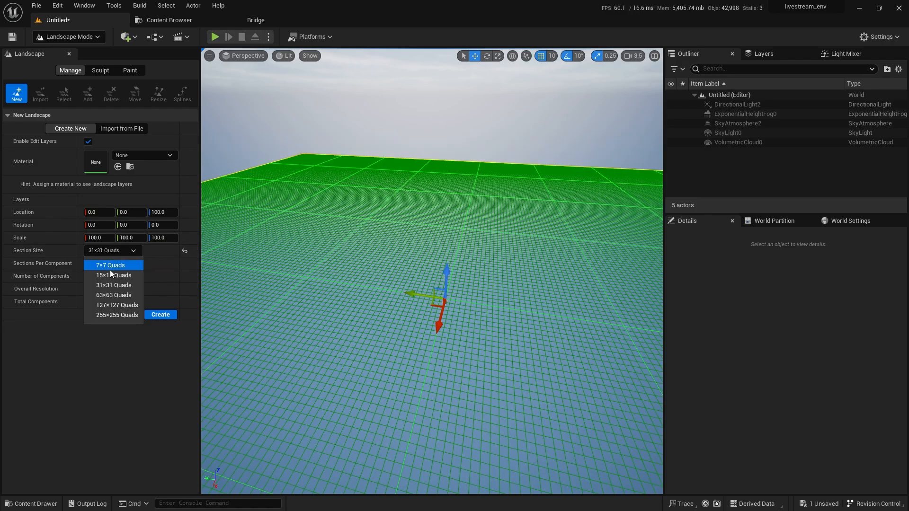
pyautogui.click(184, 253)
pyautogui.click(185, 253)
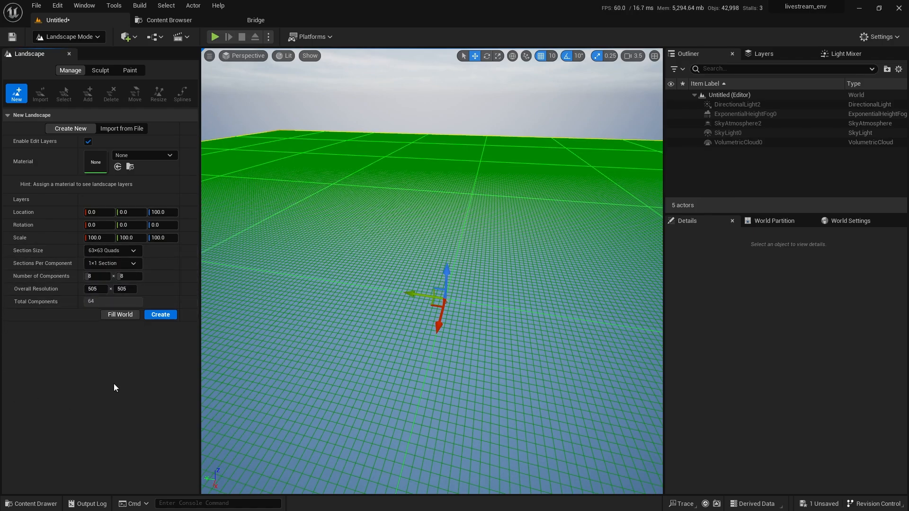
# - Try 2×2 Sections per component and inspect the preview grid from afar and up close
pyautogui.click(115, 264)
pyautogui.click(115, 287)
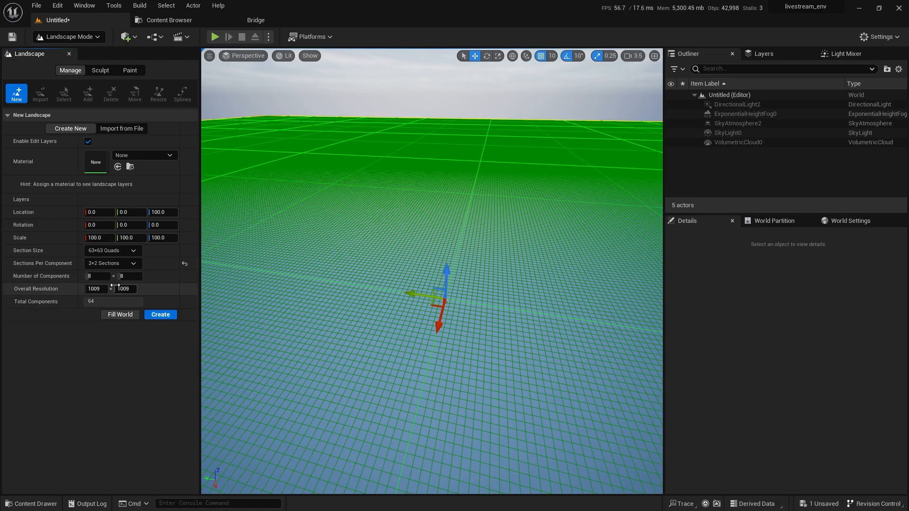
pyautogui.moveTo(331, 284); pyautogui.dragTo(335, 322, button='right')
pyautogui.scroll(2, 359, 303)
pyautogui.press('s')
pyautogui.moveTo(346, 268); pyautogui.dragTo(346, 268, button='right')
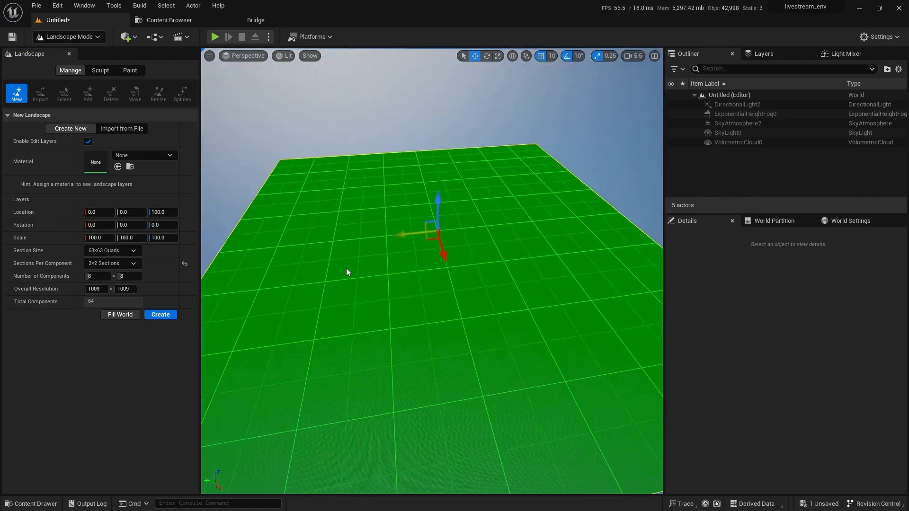
pyautogui.press('w')
pyautogui.moveTo(399, 208); pyautogui.dragTo(332, 167, button='right')
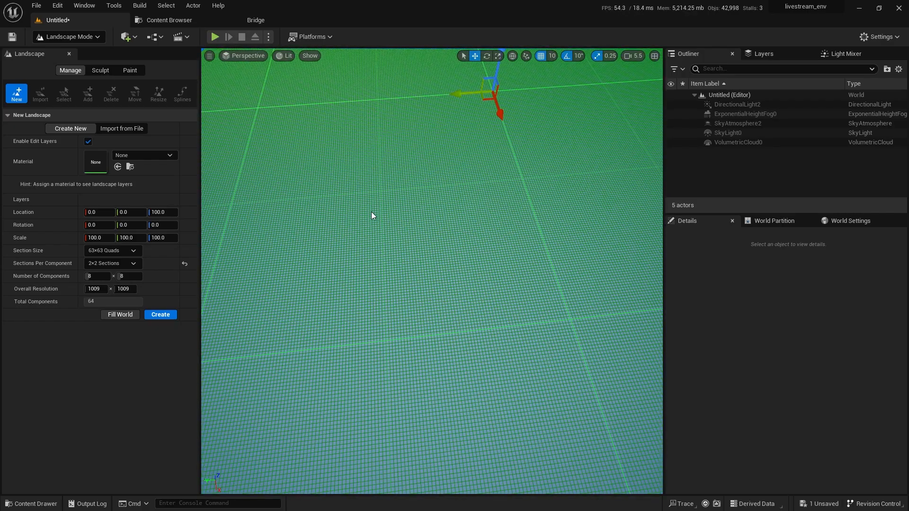
# - Compare the sections per component options 1×1 and 2×2, ending on 1×1 Section
pyautogui.click(109, 263)
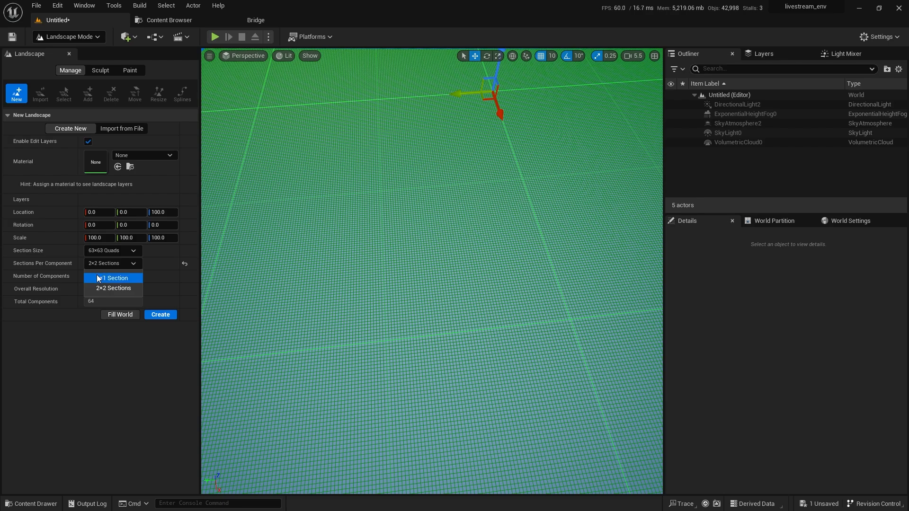
pyautogui.click(99, 278)
pyautogui.scroll(-10, 247, 278)
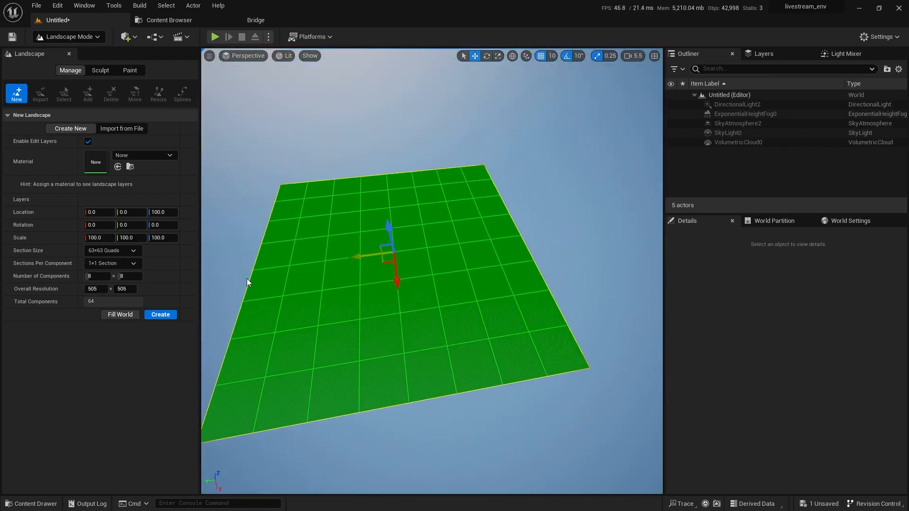
pyautogui.click(119, 263)
pyautogui.click(111, 288)
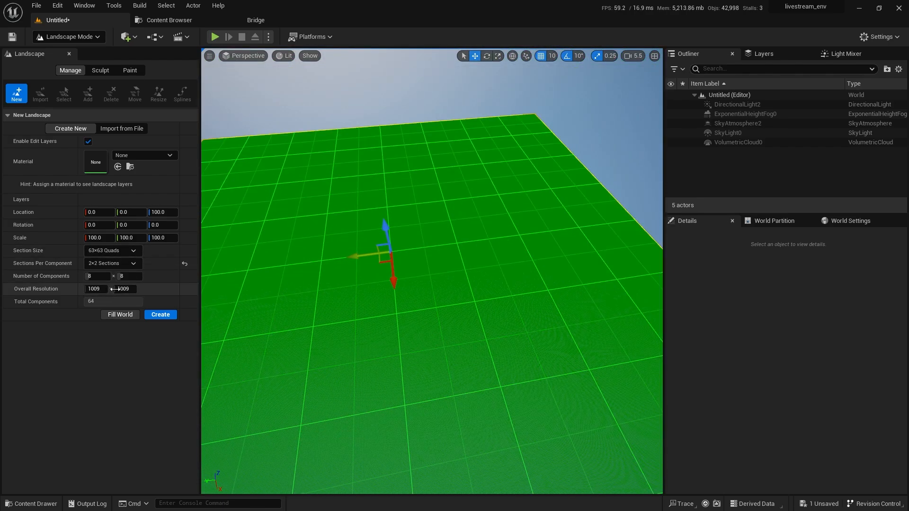
pyautogui.click(117, 263)
pyautogui.click(113, 277)
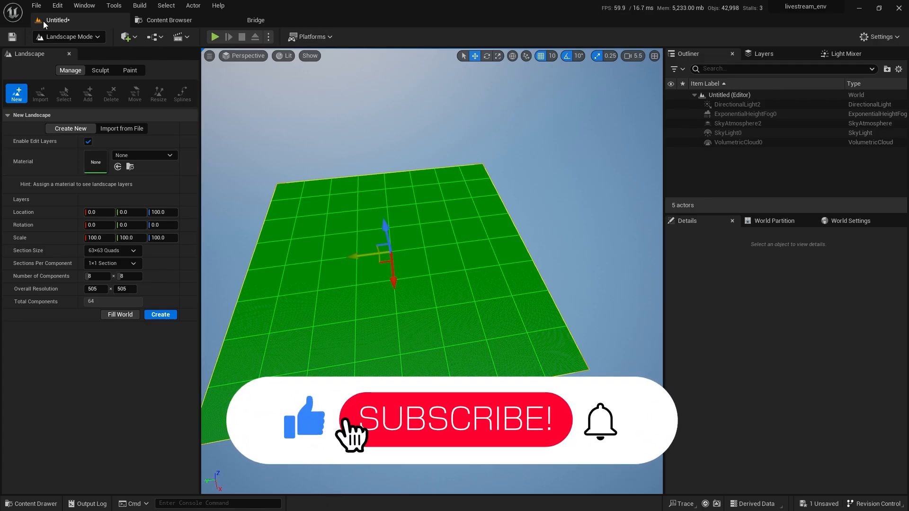
# - Open the plugin list and search it for "landm" to check the Landmass plugin
pyautogui.click(58, 5)
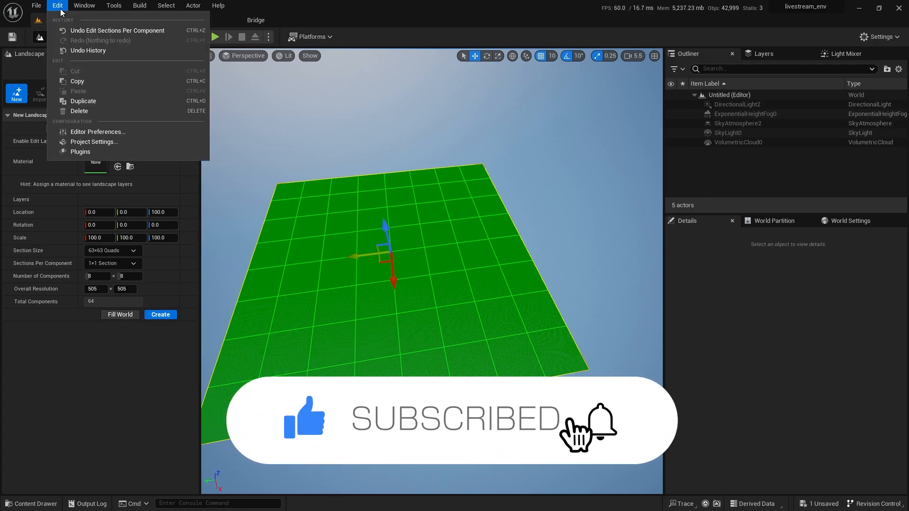
pyautogui.click(90, 152)
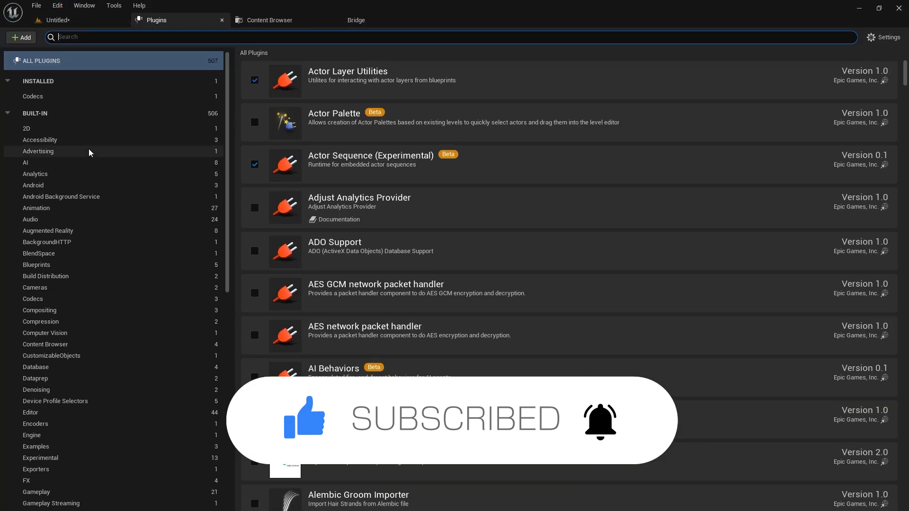
pyautogui.write('landm')
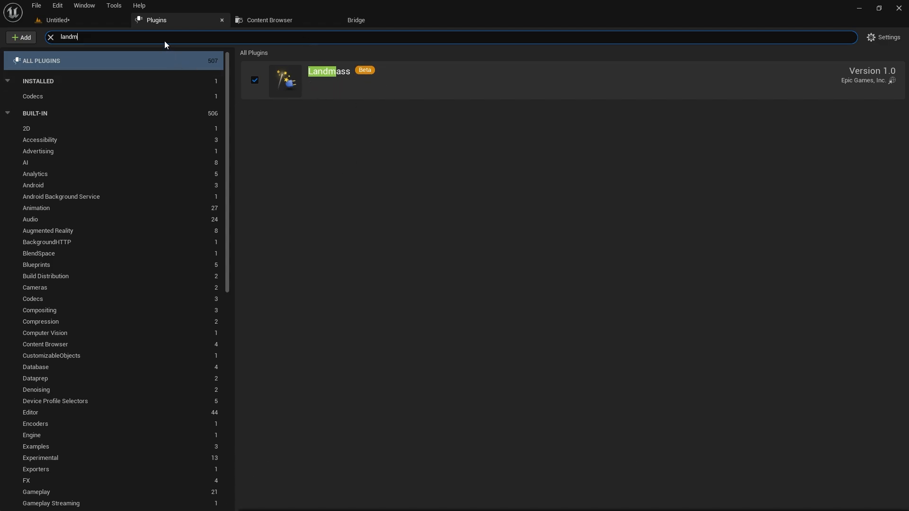
# - Search the plugins for "water", then clear the search and close the plugin list
pyautogui.doubleClick(126, 34)
pyautogui.write('w')
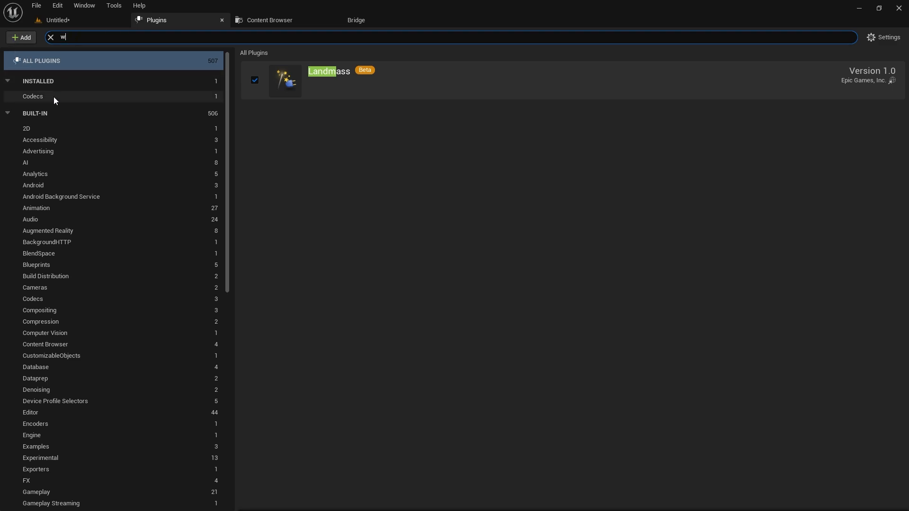
pyautogui.write('ater')
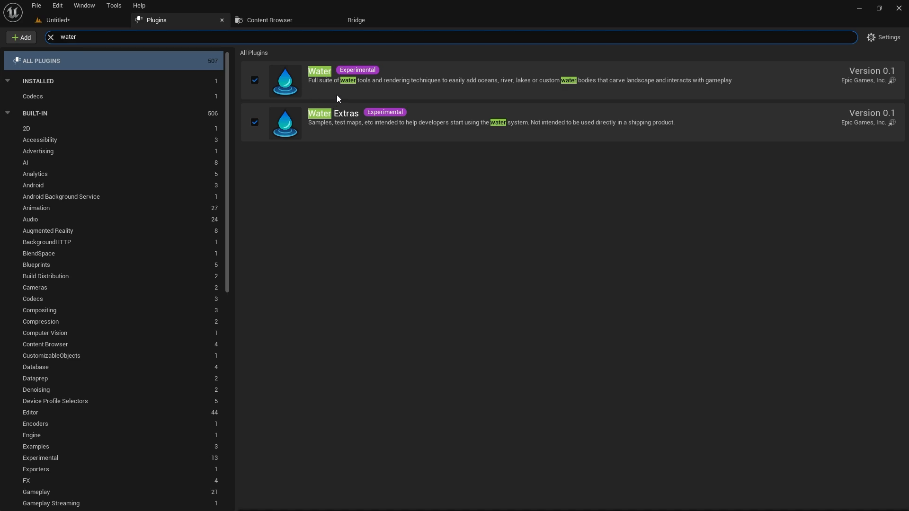
pyautogui.click(50, 38)
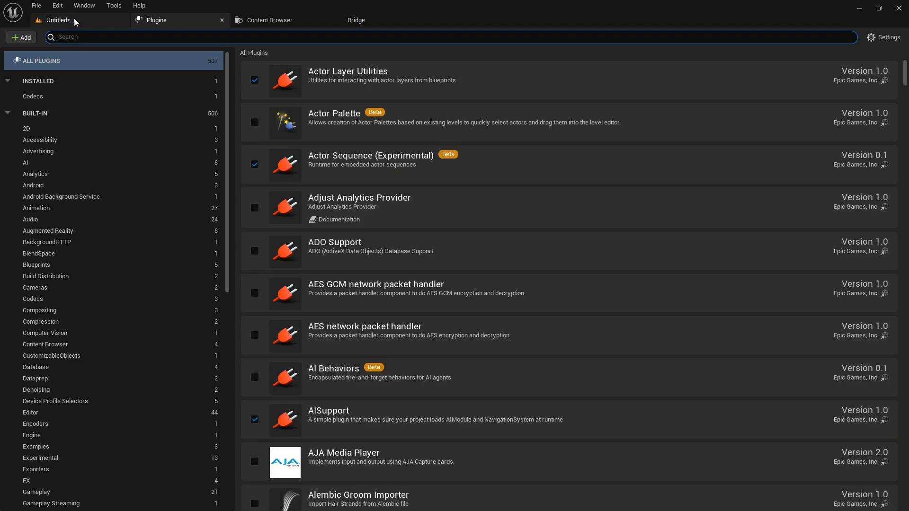
pyautogui.click(66, 20)
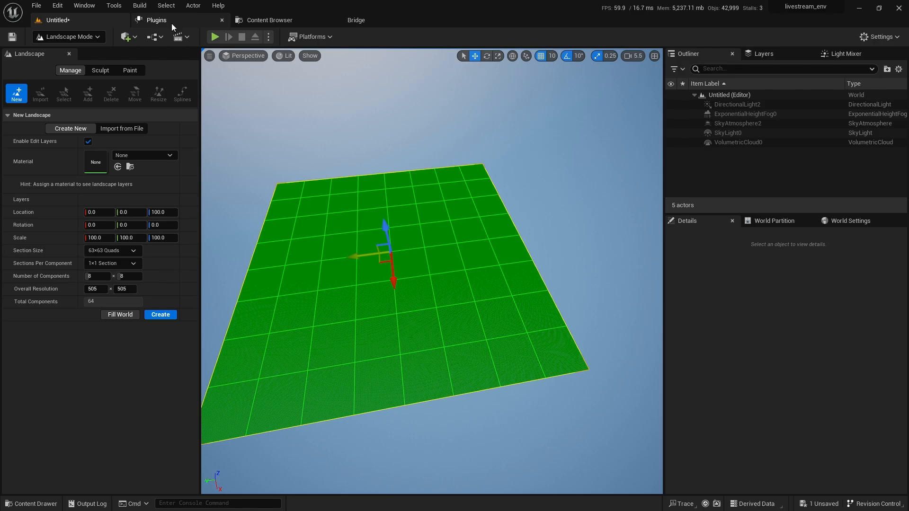
pyautogui.click(222, 20)
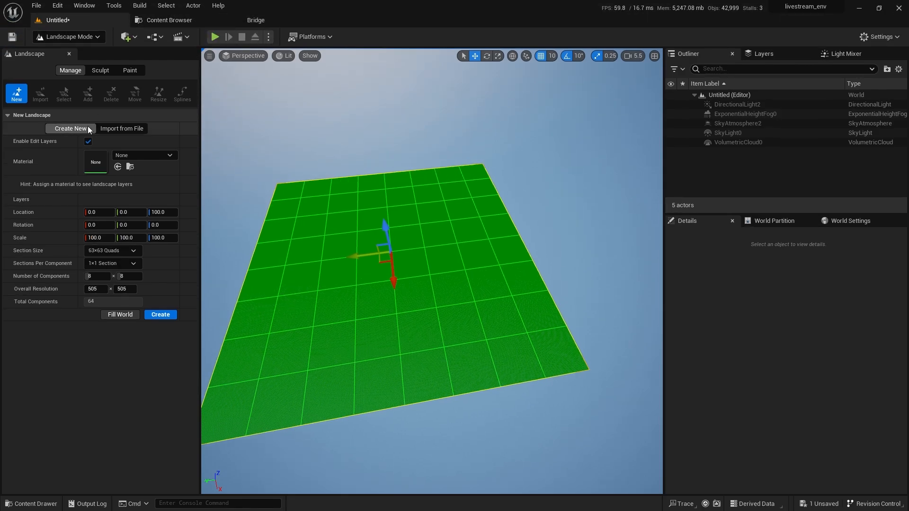
# - Create the 505×505 landscape from the current settings
pyautogui.moveTo(331, 228); pyautogui.dragTo(265, 218, button='right')
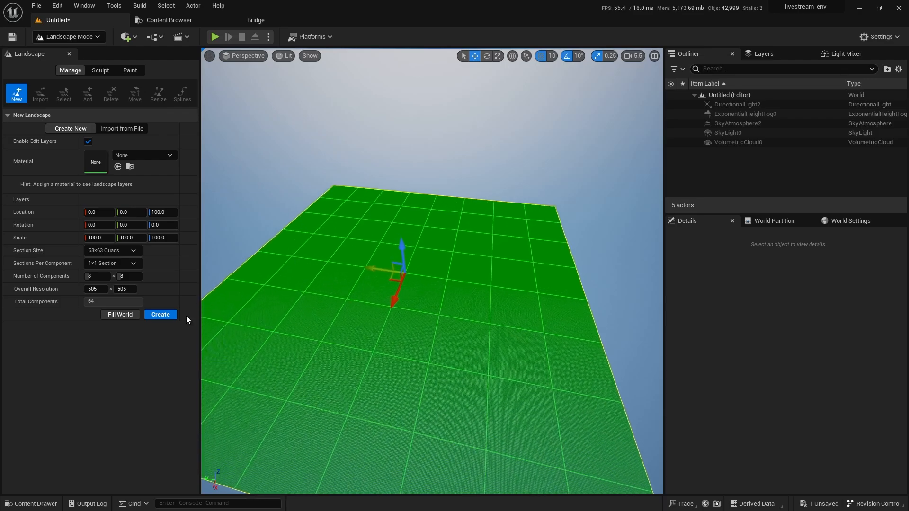
pyautogui.click(162, 315)
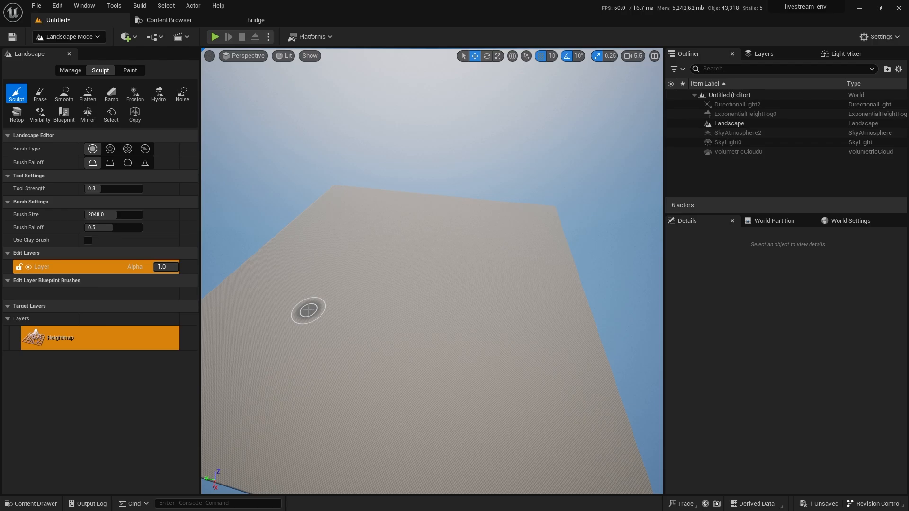
# - Examine the flat new landscape from several angles and distances
pyautogui.moveTo(308, 310); pyautogui.dragTo(340, 267)
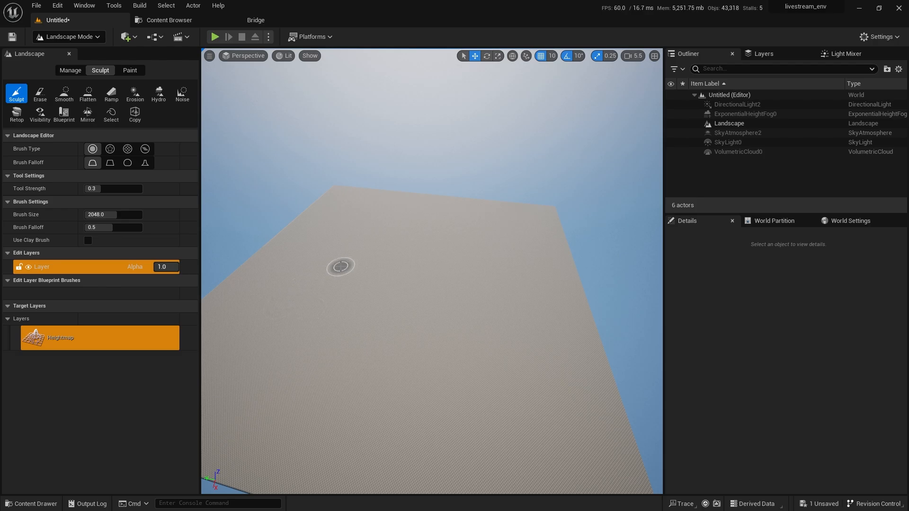
pyautogui.moveTo(434, 327)
pyautogui.mouseDown(button='right')
pyautogui.moveTo(434, 345)
pyautogui.moveTo(398, 298)
pyautogui.moveTo(326, 286)
pyautogui.moveTo(320, 296)
pyautogui.moveTo(332, 279)
pyautogui.moveTo(430, 329)
pyautogui.mouseUp(button='right')
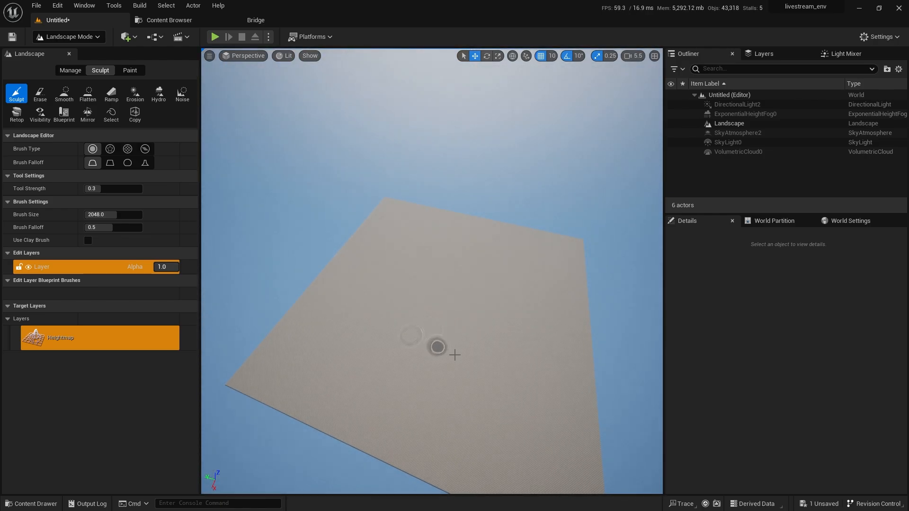
pyautogui.moveTo(432, 345)
pyautogui.mouseDown(button='right')
pyautogui.moveTo(426, 313)
pyautogui.moveTo(461, 363)
pyautogui.mouseUp(button='right')
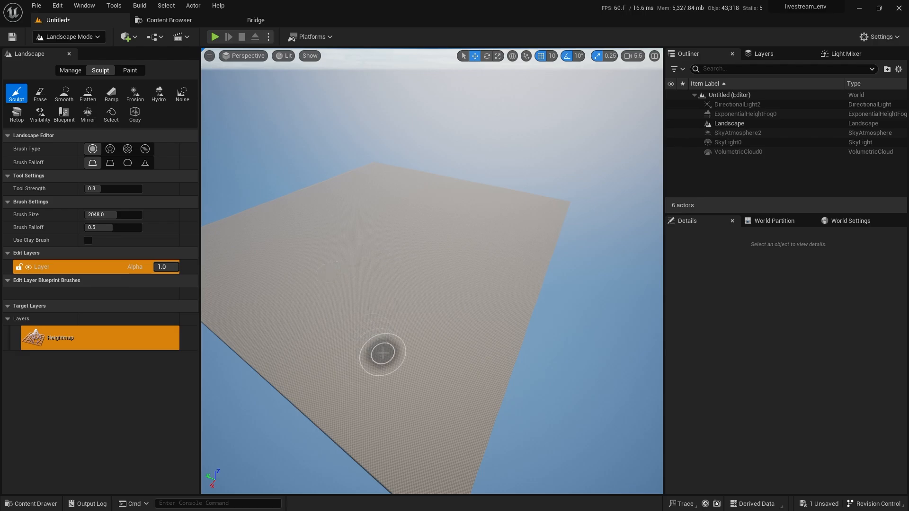
pyautogui.moveTo(418, 361)
pyautogui.mouseDown(button='right')
pyautogui.moveTo(331, 303)
pyautogui.moveTo(355, 303)
pyautogui.moveTo(402, 338)
pyautogui.moveTo(409, 355)
pyautogui.mouseUp(button='right')
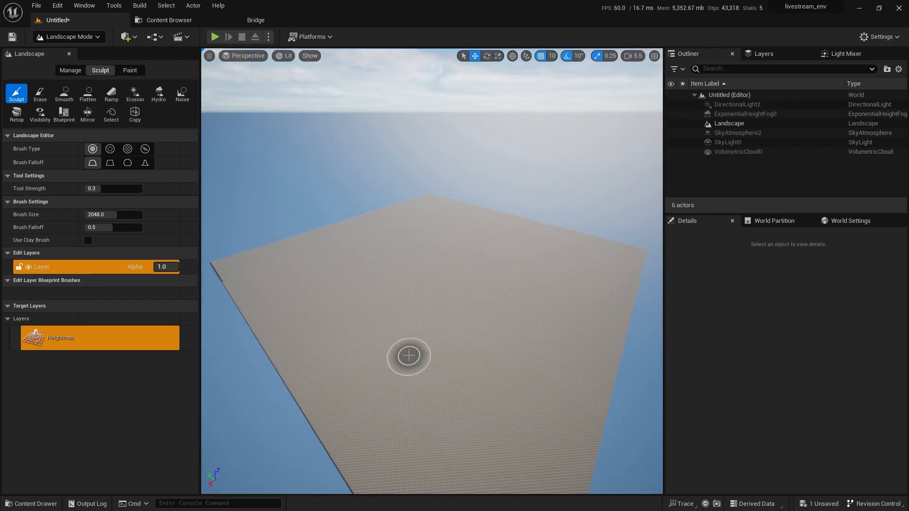
pyautogui.moveTo(492, 355)
pyautogui.mouseDown(button='right')
pyautogui.moveTo(591, 388)
pyautogui.moveTo(592, 377)
pyautogui.moveTo(639, 374)
pyautogui.moveTo(629, 379)
pyautogui.mouseUp(button='right')
pyautogui.press('s')
pyautogui.press('q')
pyautogui.press('d')
pyautogui.press('w')
pyautogui.press('a')
pyautogui.press('a')
pyautogui.press('s')
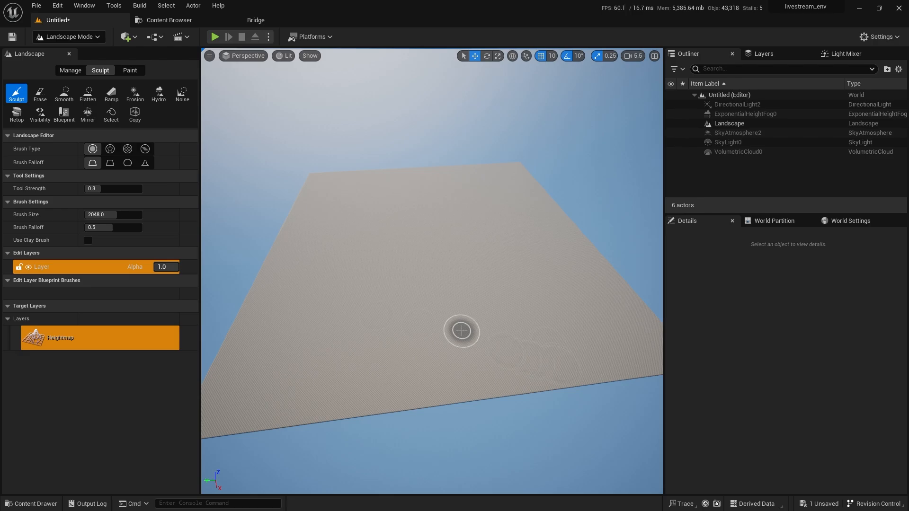
pyautogui.moveTo(395, 342); pyautogui.dragTo(364, 337, button='right')
# - Sculpt a tall hill on the landscape's existing edit layer with the Sculpt brush
pyautogui.click(43, 268)
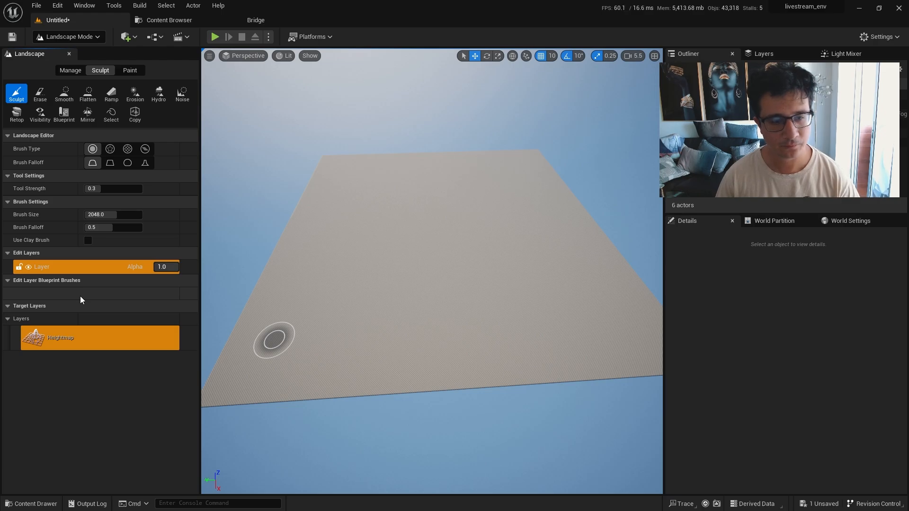
pyautogui.moveTo(389, 281)
pyautogui.mouseDown(button='right')
pyautogui.moveTo(348, 252)
pyautogui.moveTo(397, 251)
pyautogui.moveTo(374, 255)
pyautogui.moveTo(365, 325)
pyautogui.mouseUp(button='right')
pyautogui.press('w')
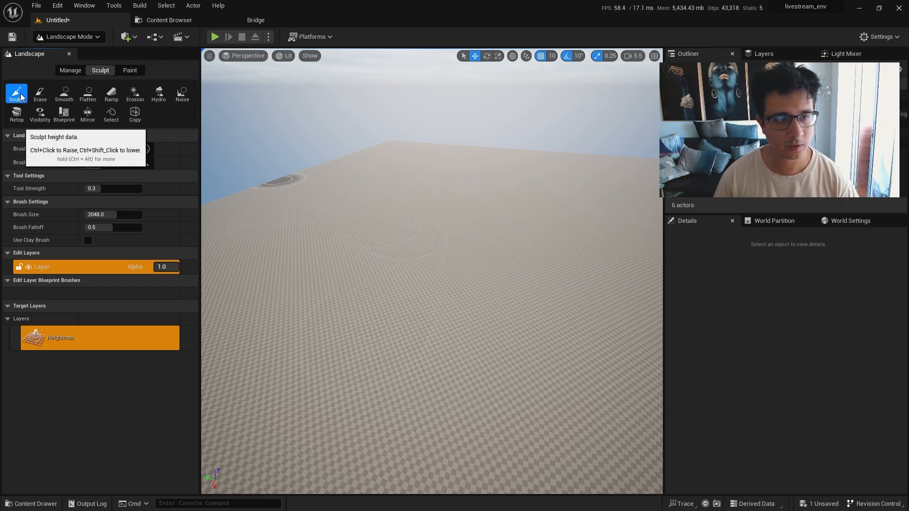
pyautogui.moveTo(362, 241)
pyautogui.mouseDown()
pyautogui.moveTo(355, 270)
pyautogui.moveTo(372, 291)
pyautogui.moveTo(363, 308)
pyautogui.moveTo(333, 286)
pyautogui.moveTo(343, 279)
pyautogui.mouseUp()
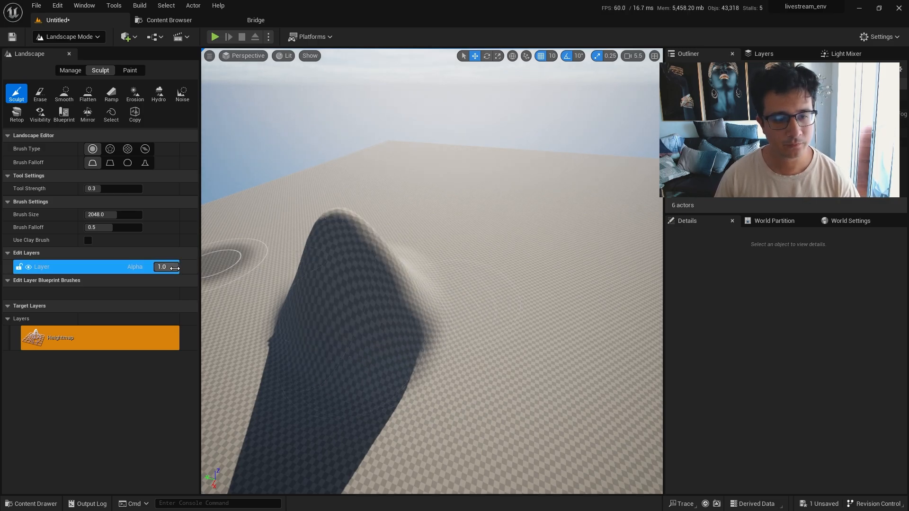
# - Lower the edit layer's alpha through 0 to -1.0 and inspect the effect on the sculpted hill
pyautogui.moveTo(171, 268); pyautogui.dragTo(174, 268)
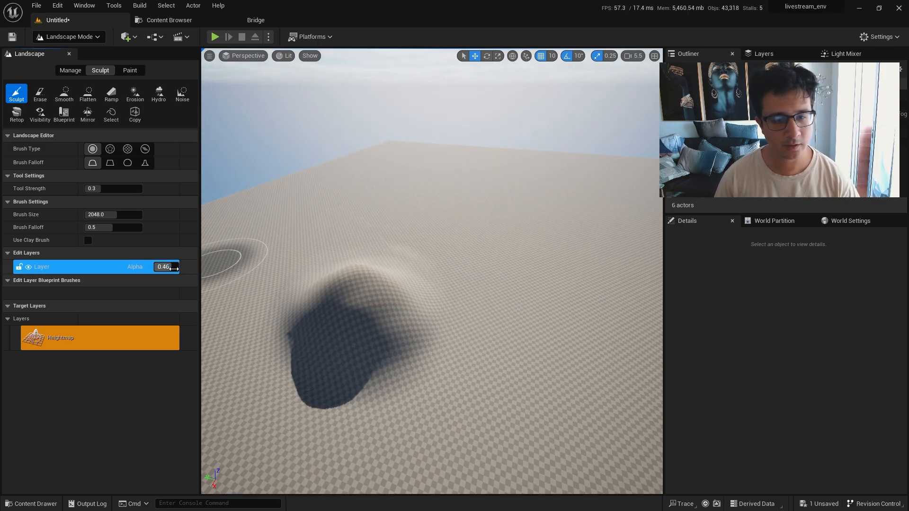
pyautogui.press('Return')
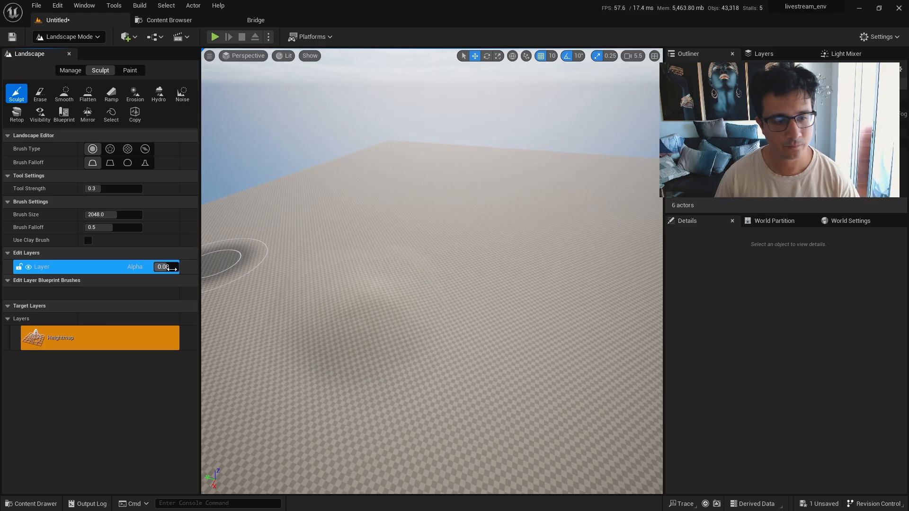
pyautogui.write('0')
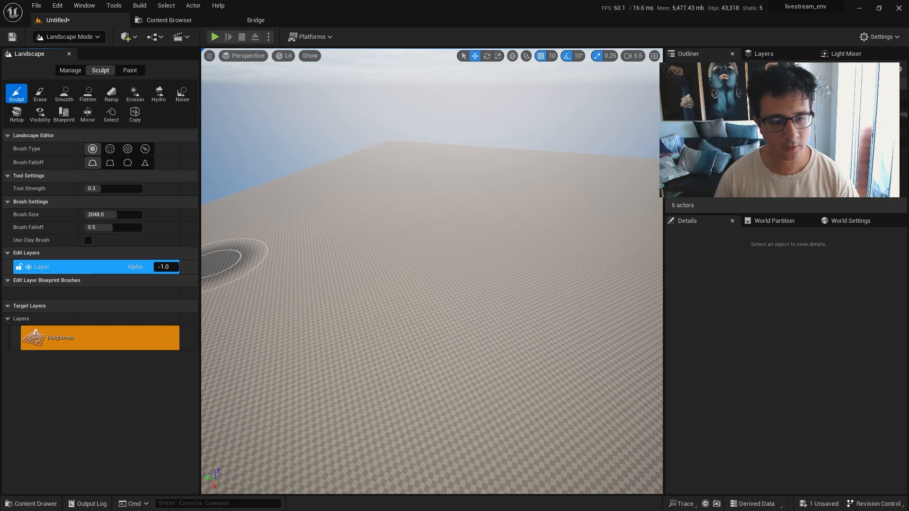
pyautogui.moveTo(166, 267); pyautogui.dragTo(175, 265)
pyautogui.moveTo(379, 284); pyautogui.dragTo(478, 284, button='right')
pyautogui.press('w')
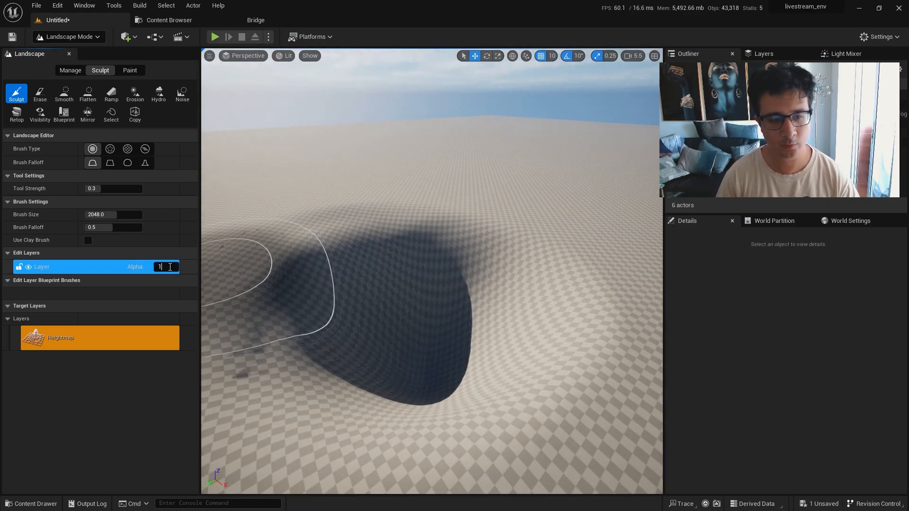
# - Set the edit layer's alpha to 1.0 and check the hill from a distance and up close
pyautogui.press('Return')
pyautogui.press('s')
pyautogui.moveTo(487, 355); pyautogui.dragTo(488, 303, button='right')
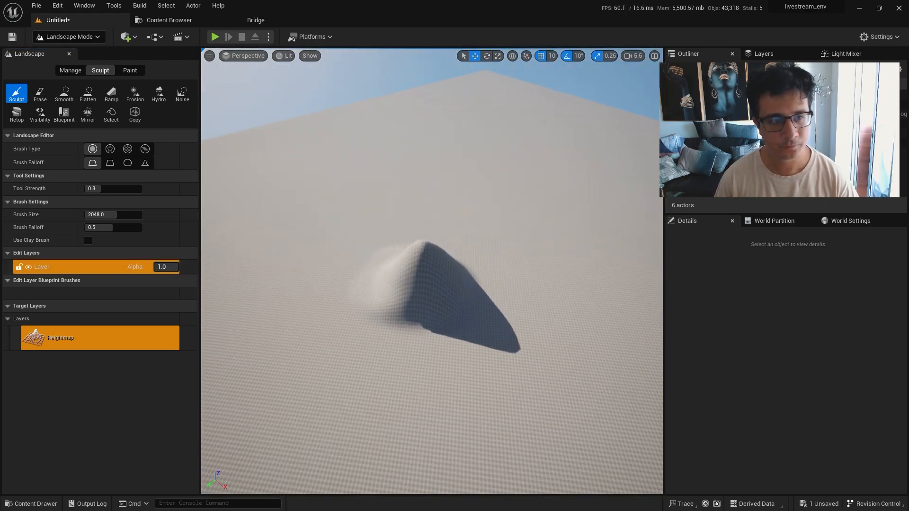
pyautogui.press('w')
pyautogui.moveTo(474, 265); pyautogui.dragTo(492, 236, button='right')
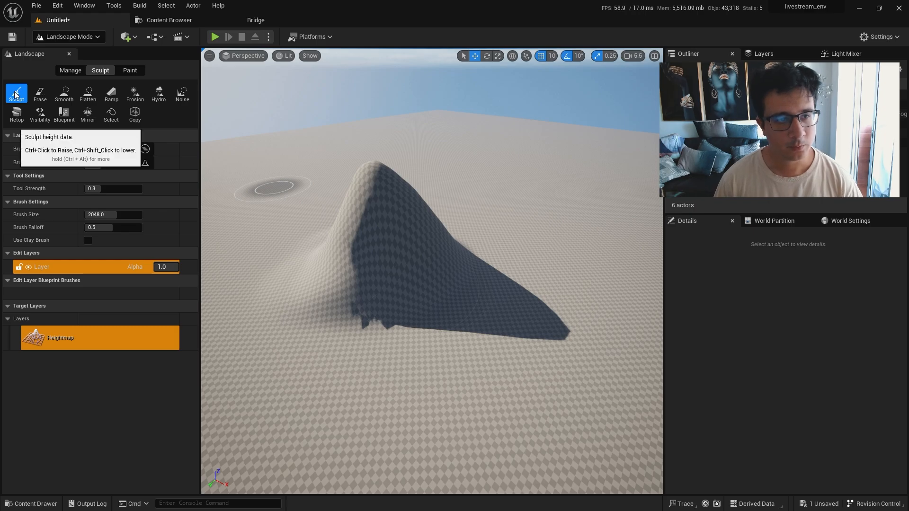
# - Flatten the hill into a wide plateau with the Flatten tool at strength 0.3 and brush size 2048
pyautogui.click(87, 95)
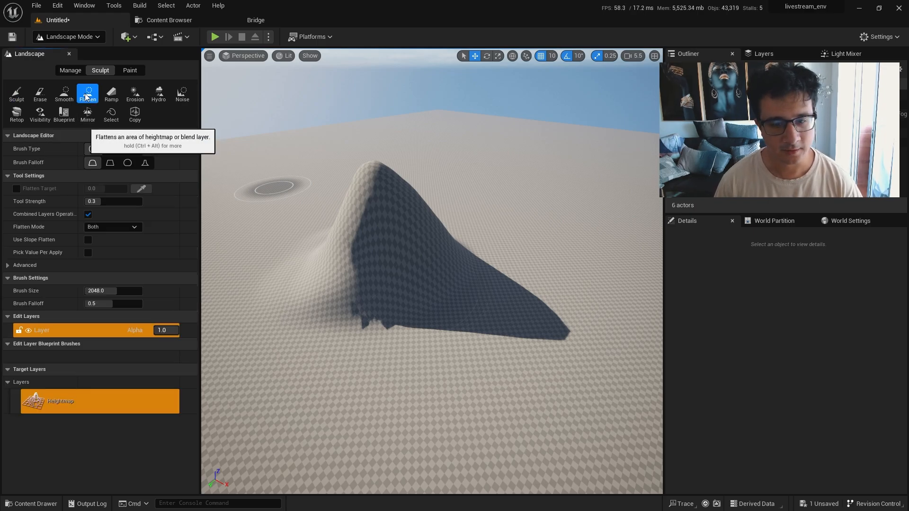
pyautogui.moveTo(496, 365)
pyautogui.mouseDown(button='right')
pyautogui.moveTo(497, 383)
pyautogui.moveTo(482, 357)
pyautogui.mouseUp(button='right')
pyautogui.press('w')
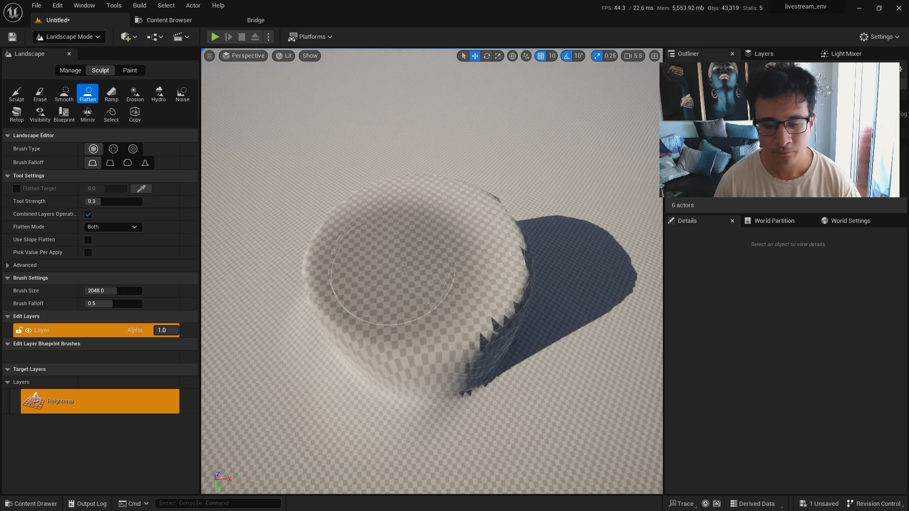
# - Examine the flattened plateau up close and from ground level at a slower camera speed
pyautogui.press('s')
pyautogui.moveTo(404, 269); pyautogui.dragTo(279, 156, button='right')
pyautogui.press('d')
pyautogui.press('w')
pyautogui.scroll(-4, 317, 194)
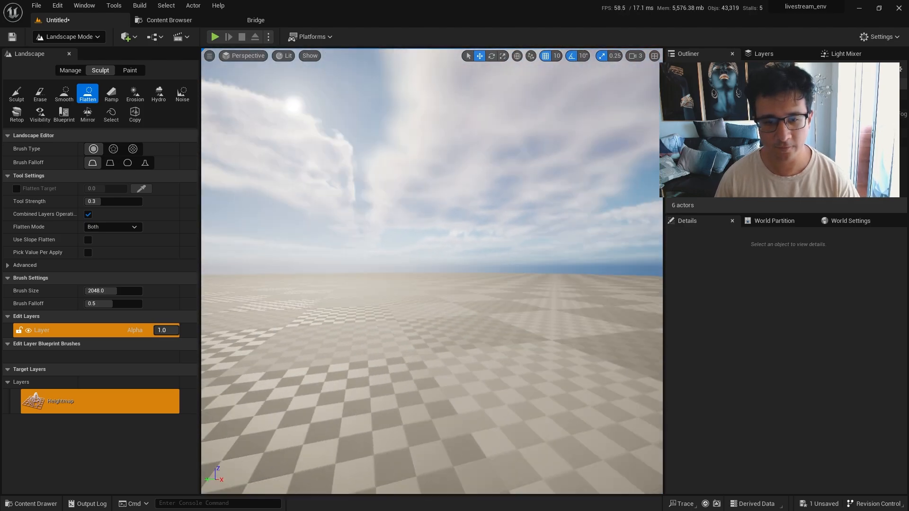
pyautogui.press('s')
pyautogui.moveTo(358, 340); pyautogui.dragTo(316, 374, button='right')
pyautogui.press('e')
pyautogui.press('w')
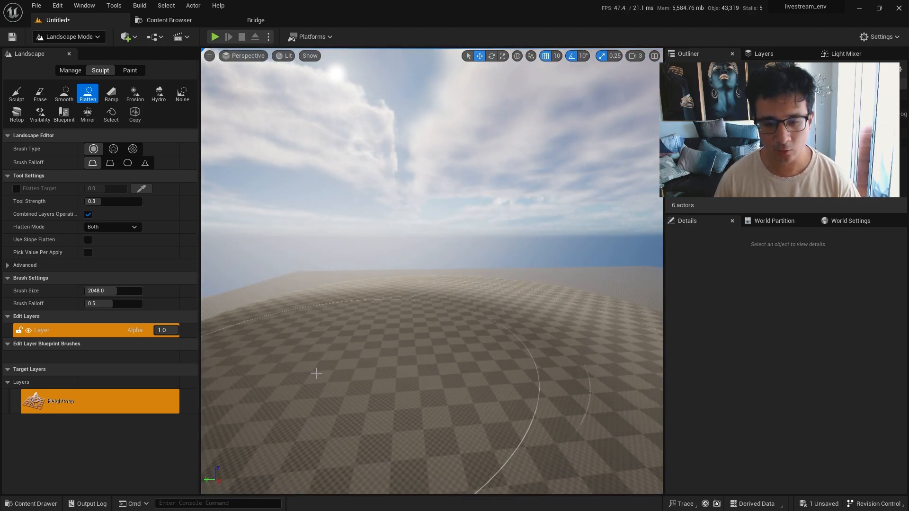
pyautogui.press('s')
# - Level the whole plateau down to the surrounding ground with the Flatten brush
pyautogui.moveTo(431, 339)
pyautogui.mouseDown(button='right')
pyautogui.moveTo(478, 393)
pyautogui.moveTo(464, 379)
pyautogui.moveTo(497, 398)
pyautogui.moveTo(541, 388)
pyautogui.mouseUp(button='right')
pyautogui.press('a')
pyautogui.press('s')
pyautogui.press('a')
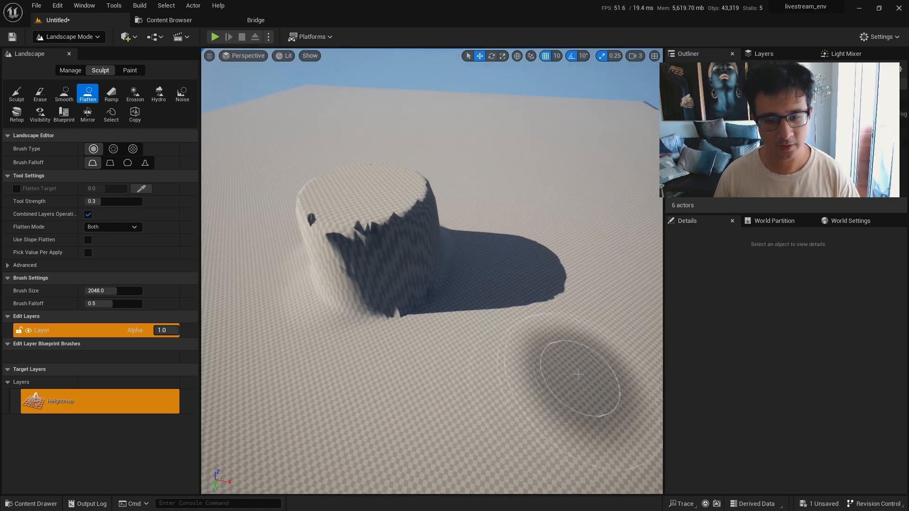
pyautogui.moveTo(577, 375)
pyautogui.mouseDown()
pyautogui.moveTo(385, 354)
pyautogui.moveTo(294, 294)
pyautogui.moveTo(465, 296)
pyautogui.moveTo(341, 238)
pyautogui.moveTo(264, 286)
pyautogui.moveTo(468, 244)
pyautogui.moveTo(407, 209)
pyautogui.moveTo(410, 249)
pyautogui.moveTo(426, 223)
pyautogui.moveTo(387, 358)
pyautogui.moveTo(320, 319)
pyautogui.moveTo(300, 270)
pyautogui.moveTo(418, 219)
pyautogui.moveTo(391, 379)
pyautogui.moveTo(376, 253)
pyautogui.moveTo(439, 365)
pyautogui.moveTo(350, 226)
pyautogui.moveTo(467, 218)
pyautogui.mouseUp()
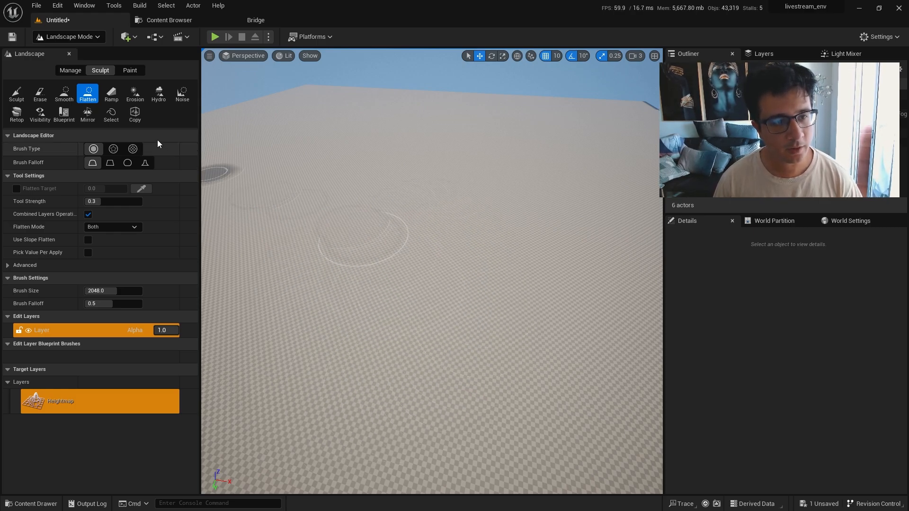
# - Add a ramp 2000 wide with 0.4 side falloff between two points, raising the second point high above the ground
pyautogui.click(108, 97)
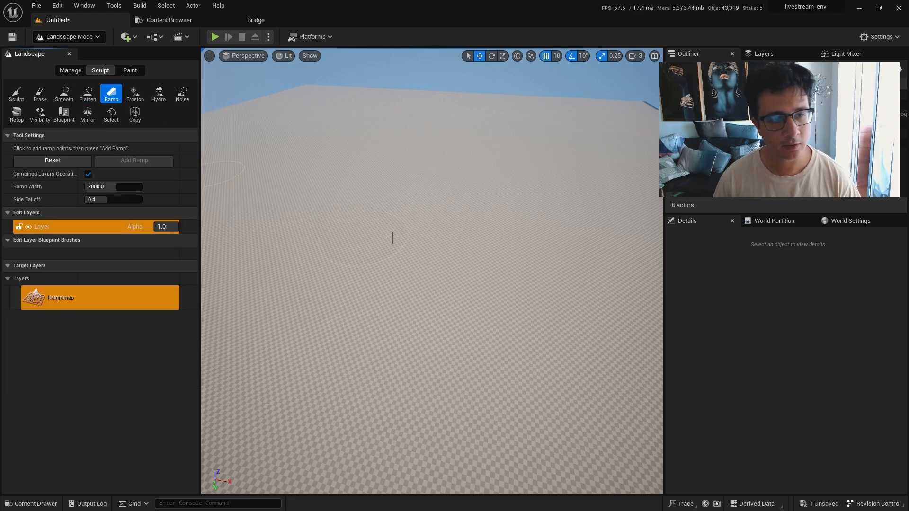
pyautogui.moveTo(529, 328); pyautogui.dragTo(529, 328, button='right')
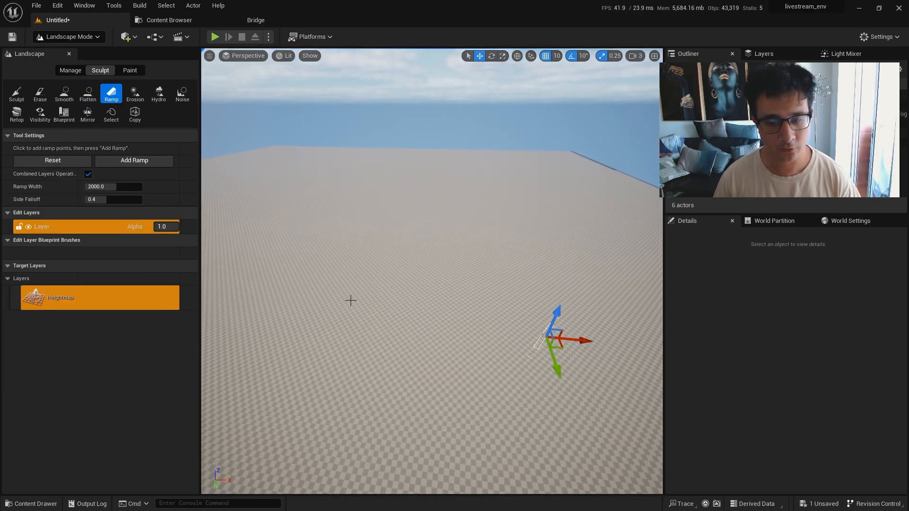
pyautogui.moveTo(327, 281); pyautogui.dragTo(348, 298, button='right')
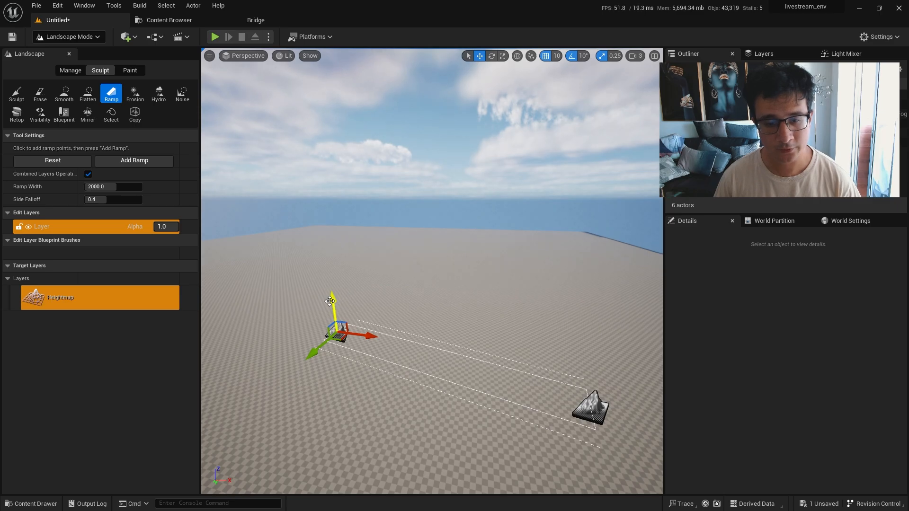
pyautogui.moveTo(340, 229); pyautogui.dragTo(337, 209)
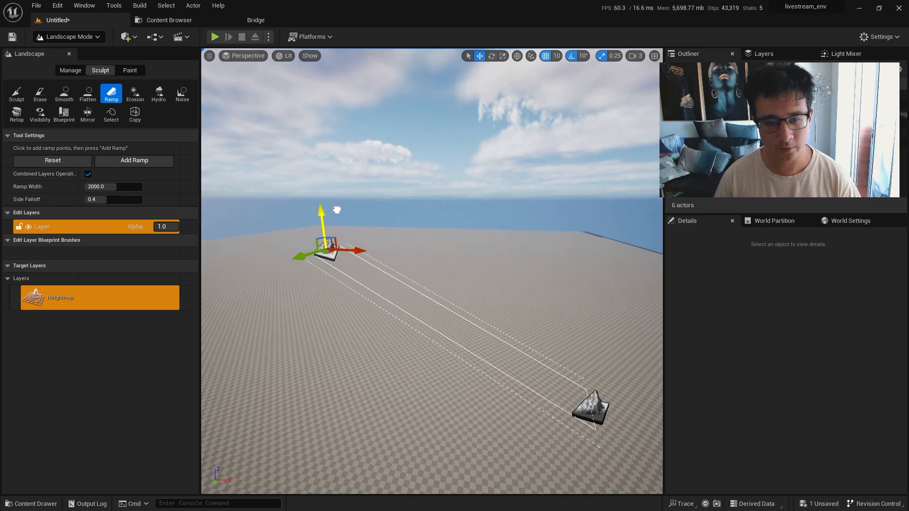
pyautogui.moveTo(334, 243); pyautogui.dragTo(334, 243, button='right')
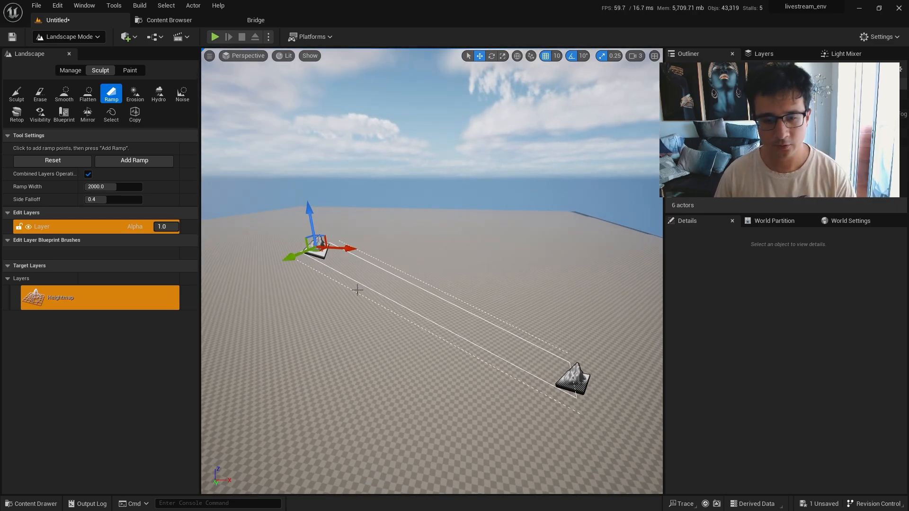
pyautogui.press('Return')
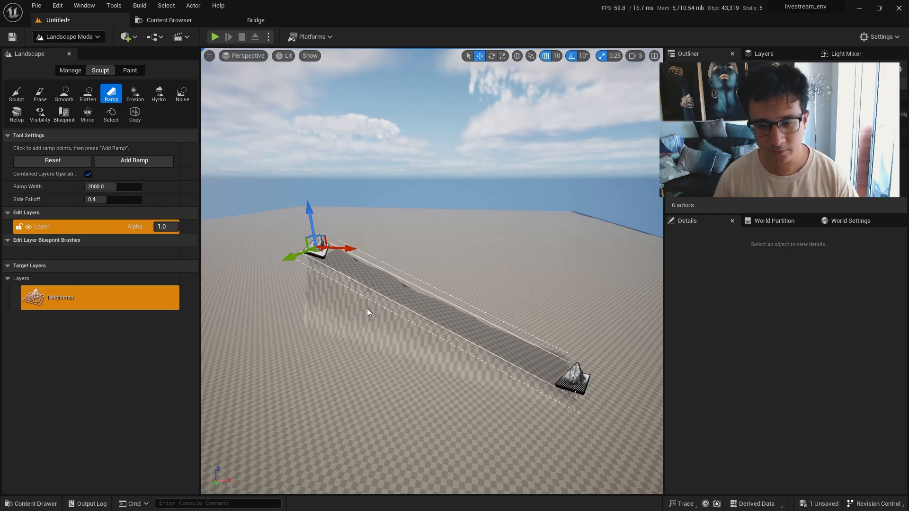
pyautogui.moveTo(368, 308); pyautogui.dragTo(367, 308, button='right')
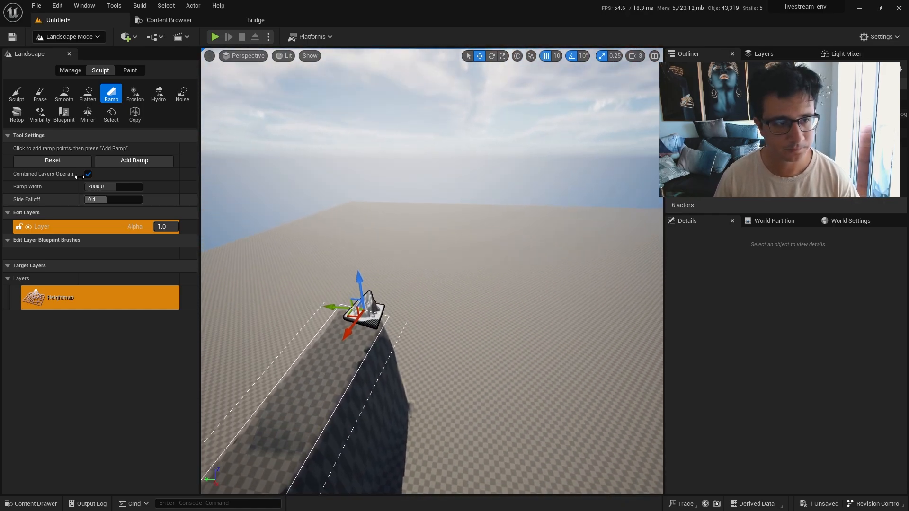
# - Extend the ramp's high end into a broad plateau with the Flatten brush and inspect its jagged edges
pyautogui.click(88, 94)
pyautogui.moveTo(243, 264); pyautogui.dragTo(244, 263, button='right')
pyautogui.moveTo(410, 169); pyautogui.dragTo(410, 169, button='right')
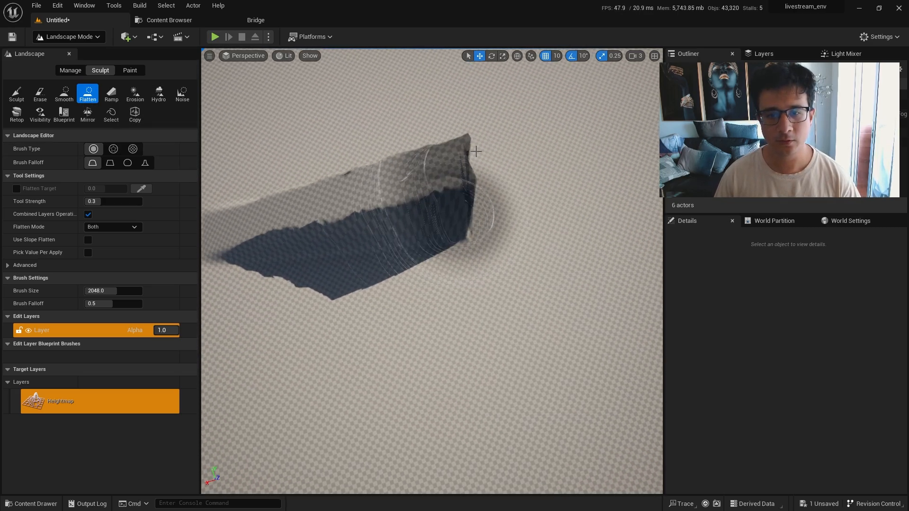
pyautogui.moveTo(463, 158)
pyautogui.mouseDown()
pyautogui.moveTo(499, 158)
pyautogui.moveTo(464, 218)
pyautogui.moveTo(449, 208)
pyautogui.mouseUp()
pyautogui.moveTo(449, 208); pyautogui.dragTo(449, 208, button='right')
pyautogui.press('a')
pyautogui.scroll(-1, 450, 208)
pyautogui.moveTo(508, 234); pyautogui.dragTo(508, 234, button='right')
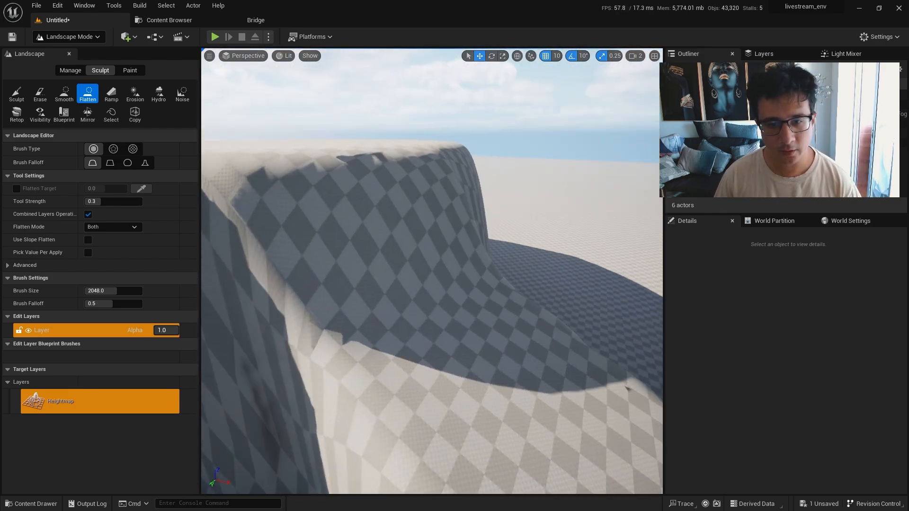
pyautogui.moveTo(430, 260); pyautogui.dragTo(431, 260, button='right')
pyautogui.press('s')
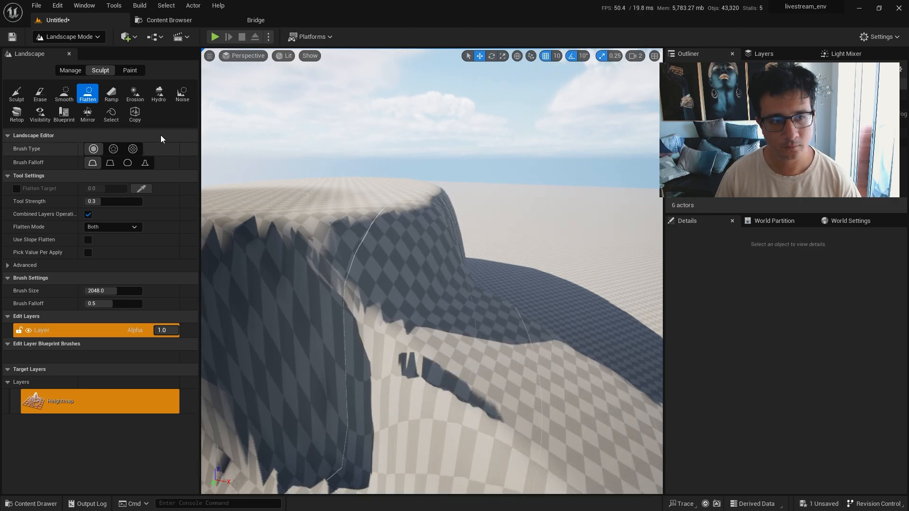
# - Smooth the jagged edges where the plateau meets the ramp, using the Smooth tool at strength 0.3
pyautogui.click(65, 94)
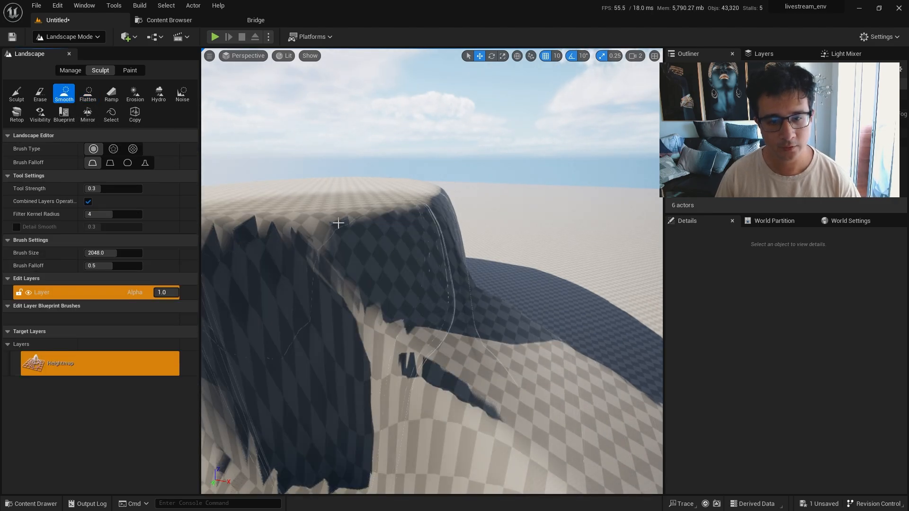
pyautogui.moveTo(398, 230)
pyautogui.mouseDown()
pyautogui.moveTo(409, 245)
pyautogui.moveTo(391, 214)
pyautogui.moveTo(331, 176)
pyautogui.mouseUp()
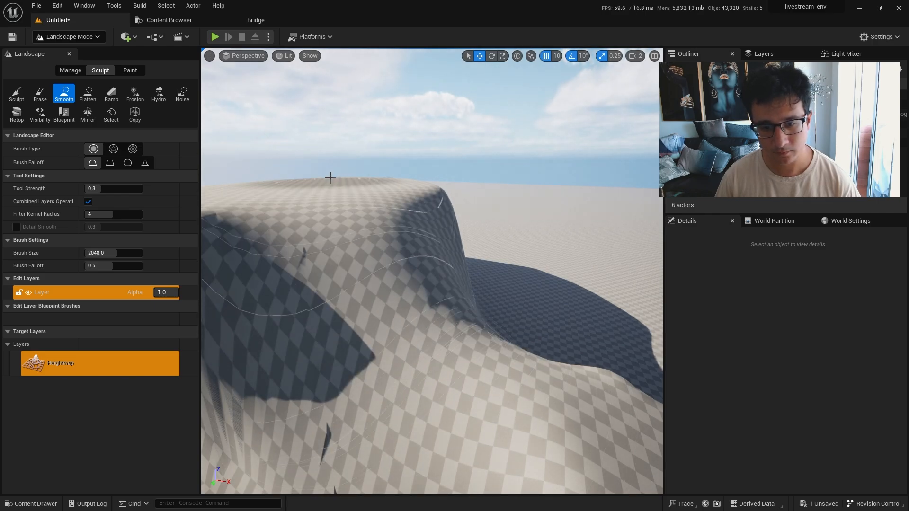
pyautogui.press('s')
pyautogui.moveTo(396, 286); pyautogui.dragTo(396, 286, button='right')
pyautogui.moveTo(396, 286)
pyautogui.mouseDown()
pyautogui.moveTo(516, 367)
pyautogui.moveTo(391, 229)
pyautogui.moveTo(378, 175)
pyautogui.mouseUp()
pyautogui.press('w')
pyautogui.moveTo(377, 174); pyautogui.dragTo(377, 175, button='right')
pyautogui.moveTo(377, 175)
pyautogui.mouseDown()
pyautogui.moveTo(426, 219)
pyautogui.moveTo(436, 188)
pyautogui.moveTo(461, 235)
pyautogui.mouseUp()
pyautogui.moveTo(460, 235); pyautogui.dragTo(461, 235, button='right')
# - Smooth the ramp's slope below the plateau and check the softened shape from farther away
pyautogui.press('s')
pyautogui.press('s')
pyautogui.moveTo(416, 192); pyautogui.dragTo(416, 192, button='right')
pyautogui.moveTo(392, 269); pyautogui.dragTo(412, 267)
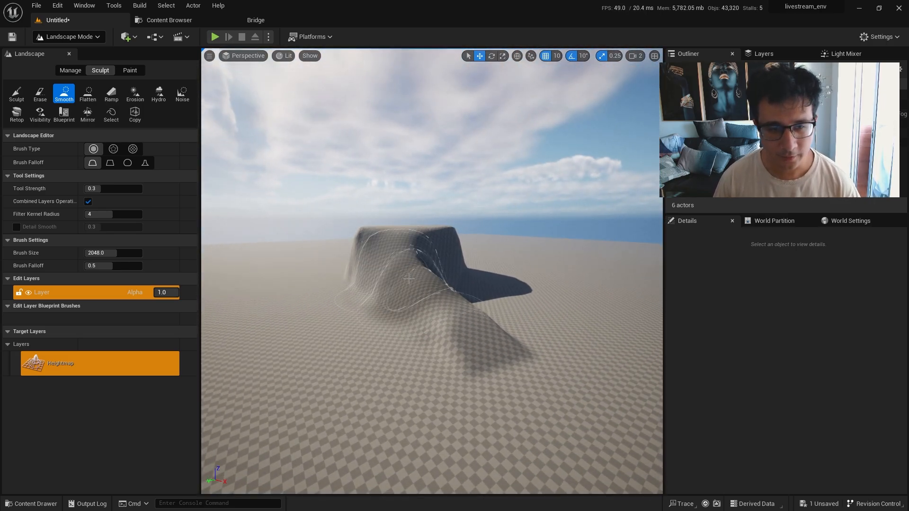
pyautogui.moveTo(412, 267); pyautogui.dragTo(412, 267, button='right')
pyautogui.press('s')
pyautogui.scroll(1, 412, 267)
# - Sculpt a patch of bumps beside the plateau with the alpha brush and its default checker texture
pyautogui.click(17, 93)
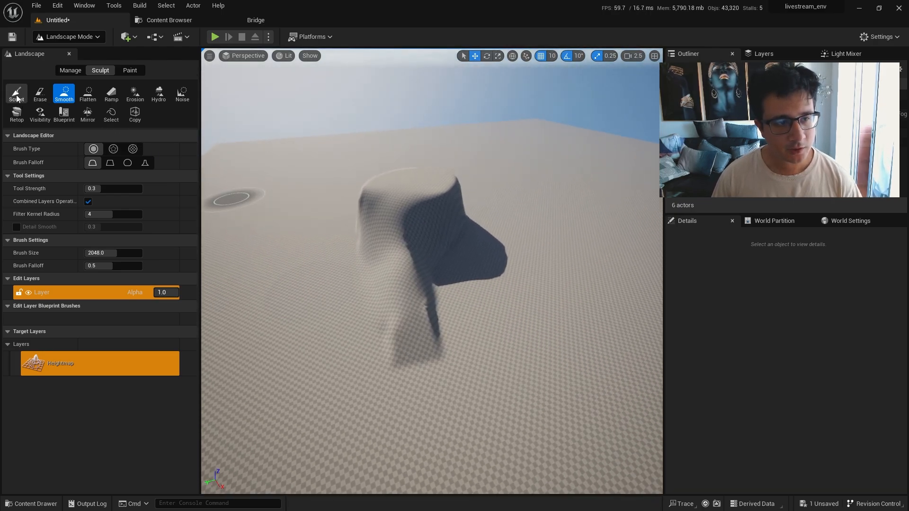
pyautogui.moveTo(406, 197); pyautogui.dragTo(433, 235, button='right')
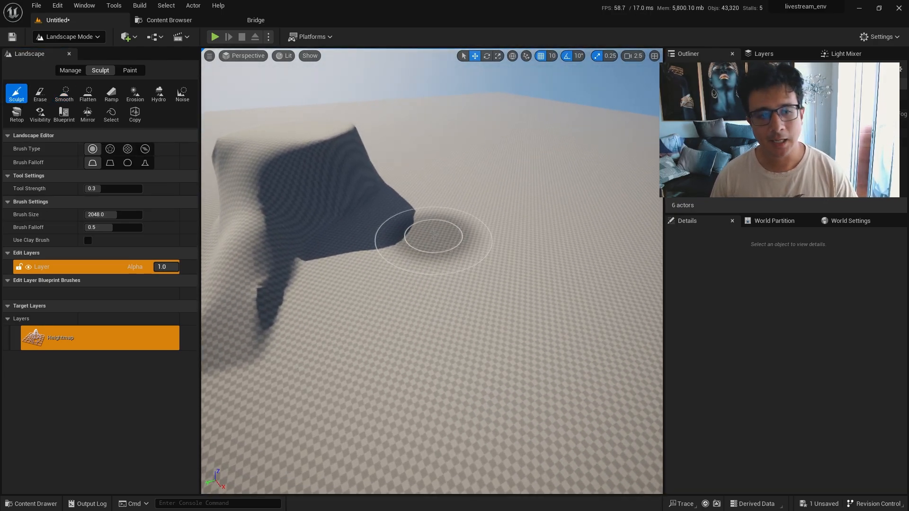
pyautogui.click(127, 154)
pyautogui.moveTo(403, 301)
pyautogui.mouseDown()
pyautogui.moveTo(395, 311)
pyautogui.moveTo(517, 270)
pyautogui.moveTo(531, 300)
pyautogui.moveTo(450, 335)
pyautogui.moveTo(574, 205)
pyautogui.mouseUp()
pyautogui.moveTo(574, 204)
pyautogui.mouseDown(button='right')
pyautogui.moveTo(648, 205)
pyautogui.moveTo(606, 209)
pyautogui.mouseUp(button='right')
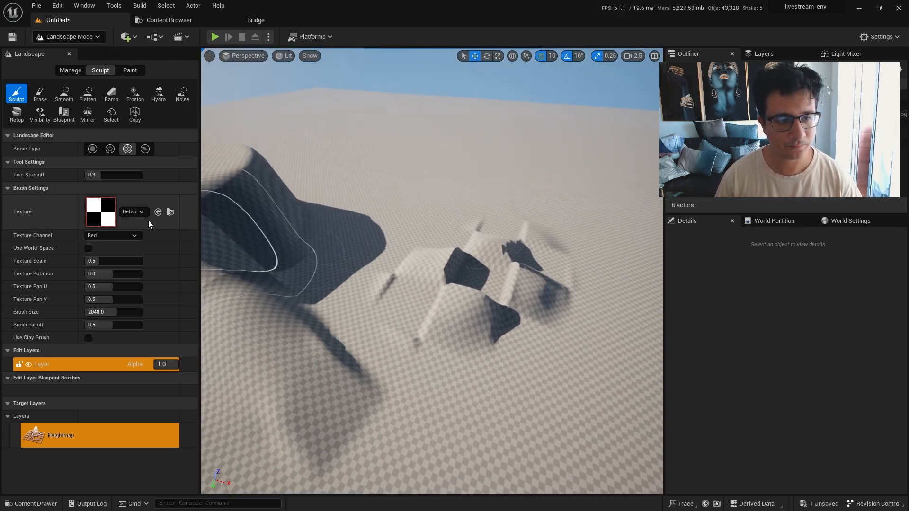
pyautogui.click(135, 212)
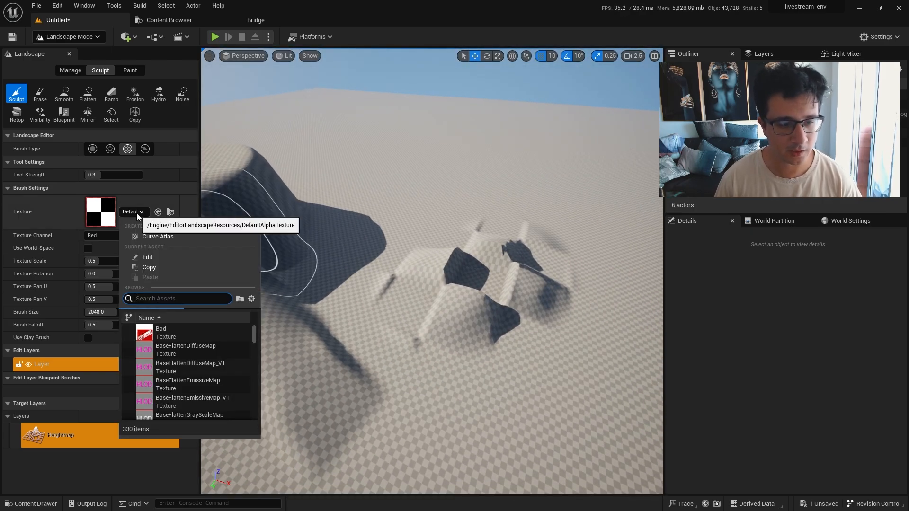
pyautogui.click(136, 213)
pyautogui.moveTo(322, 364)
pyautogui.mouseDown(button='right')
pyautogui.moveTo(350, 412)
pyautogui.moveTo(331, 423)
pyautogui.mouseUp(button='right')
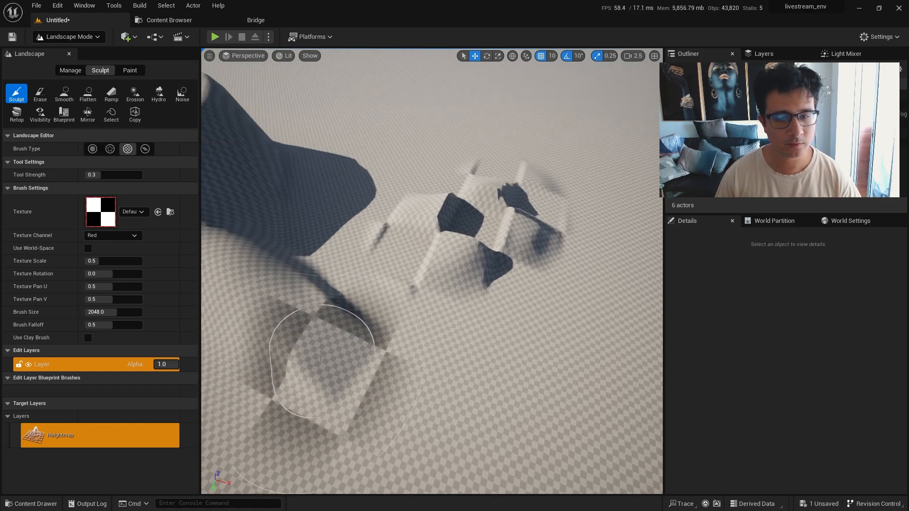
# - Turn off the Static Mesh filter for the 3D_Assets folder in the content drawer
pyautogui.hotkey('ctrl', 'space')
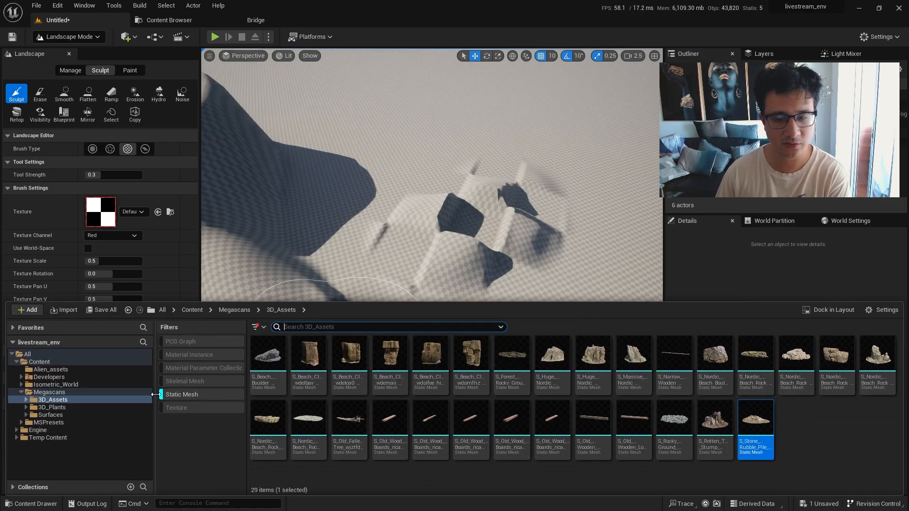
pyautogui.click(198, 394)
pyautogui.moveTo(349, 227)
pyautogui.mouseDown(button='right')
pyautogui.moveTo(378, 241)
pyautogui.moveTo(377, 223)
pyautogui.mouseUp(button='right')
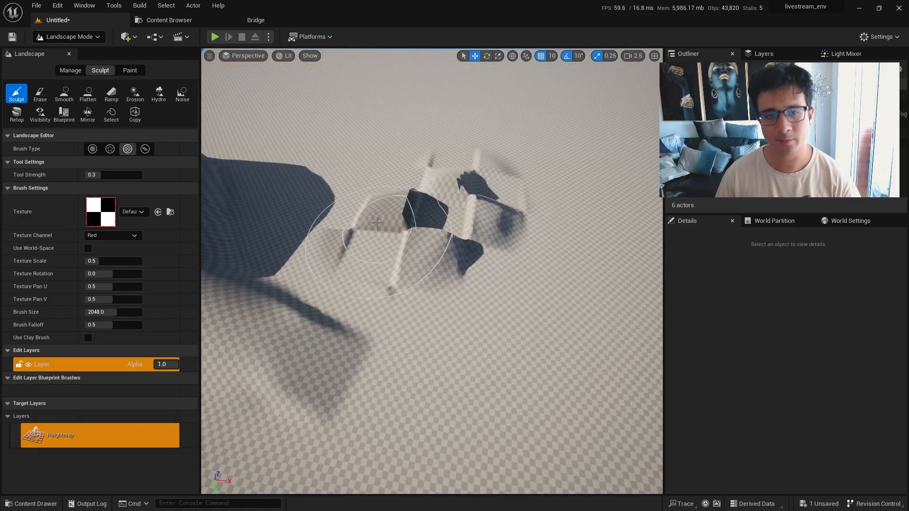
# - Open the Rock_Cliff_vlzmberlw folder in the Megascans Surfaces and select its last rock cliff texture
pyautogui.hotkey('ctrl', 'space')
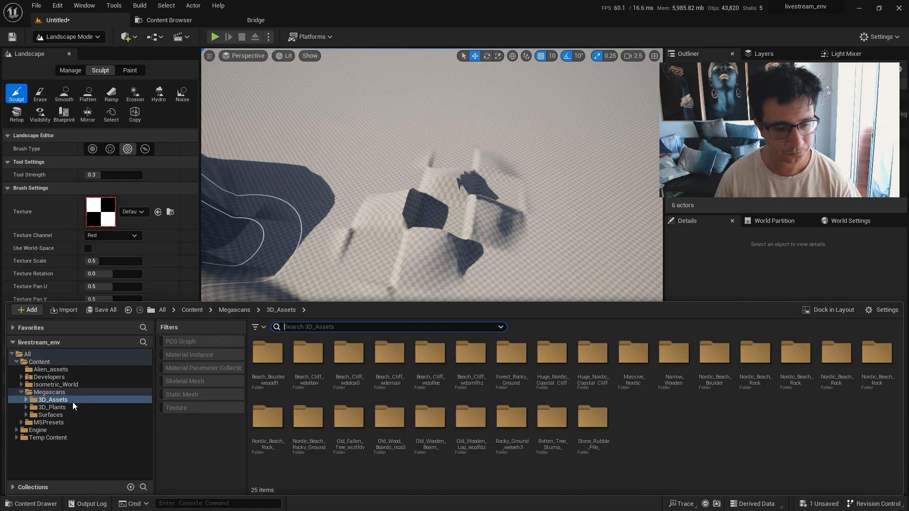
pyautogui.click(52, 415)
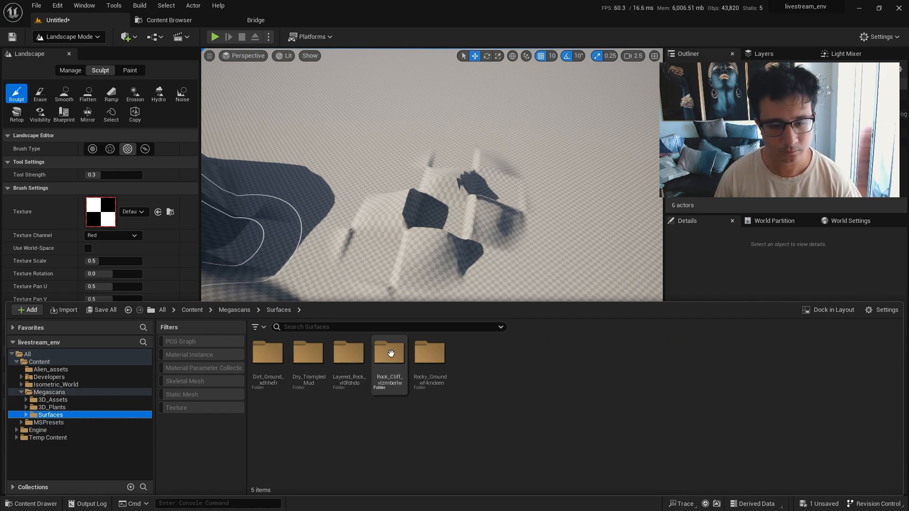
pyautogui.doubleClick(396, 352)
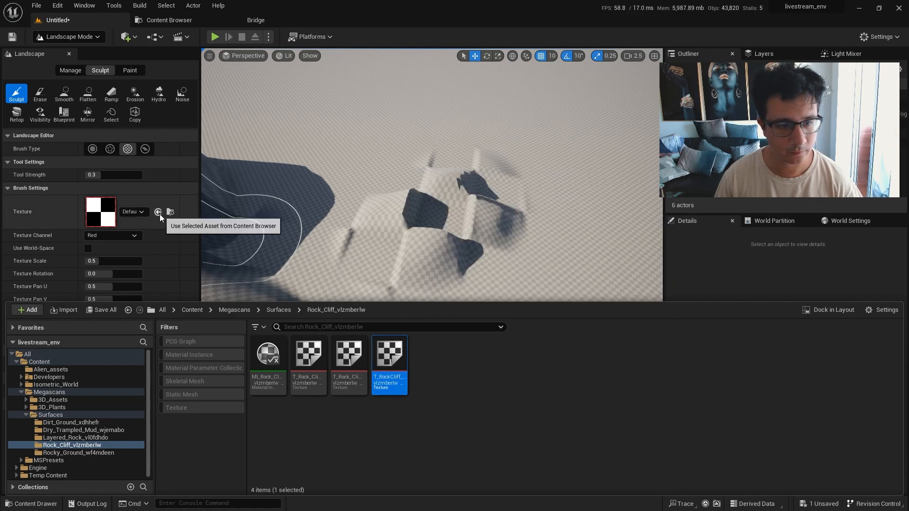
# - Assign the selected rock cliff texture to the alpha brush and set its texture channel to Blue
pyautogui.click(159, 212)
pyautogui.click(128, 236)
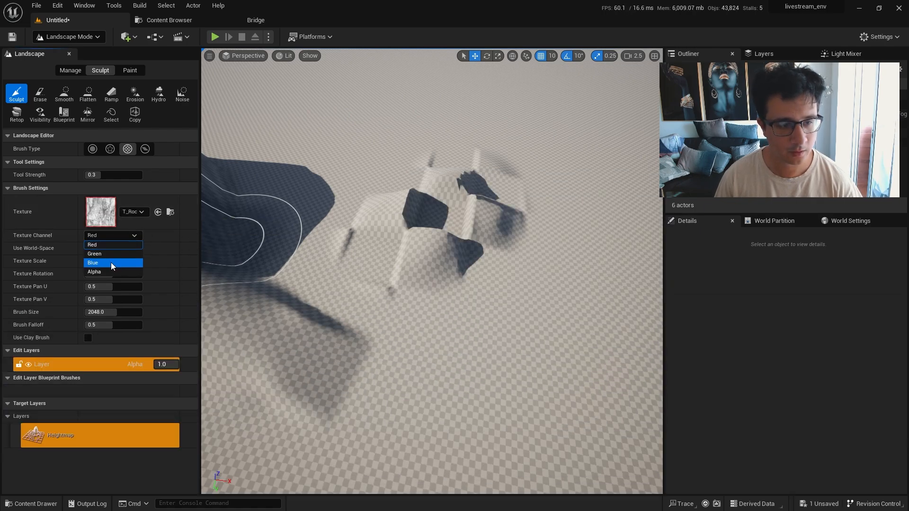
pyautogui.click(111, 264)
# - Sculpt a short test stroke with the rock cliff alpha on the flat ground next to the checker bumps
pyautogui.moveTo(440, 265); pyautogui.dragTo(502, 277, button='right')
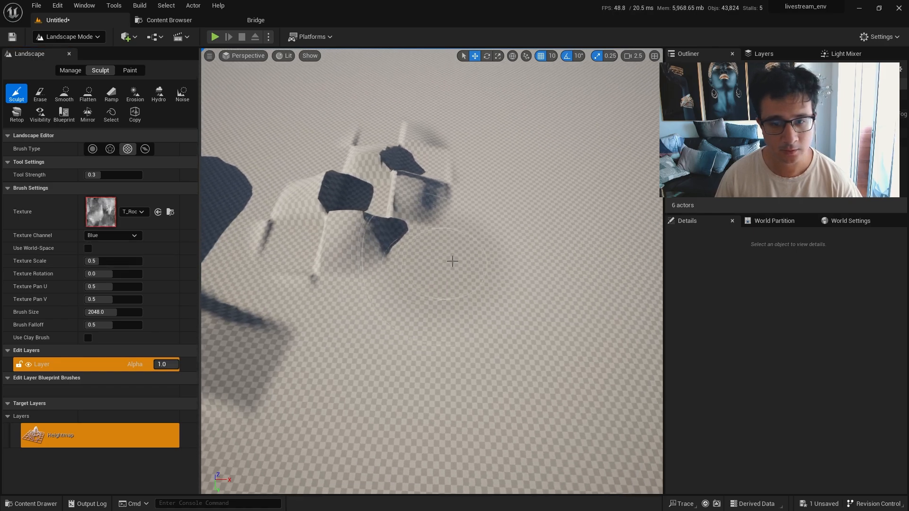
pyautogui.moveTo(372, 317)
pyautogui.mouseDown()
pyautogui.moveTo(457, 260)
pyautogui.moveTo(398, 306)
pyautogui.moveTo(466, 335)
pyautogui.moveTo(435, 369)
pyautogui.mouseUp()
pyautogui.moveTo(435, 369); pyautogui.dragTo(402, 383, button='right')
pyautogui.press('s')
# - Set the tool strength to 1.0 and sculpt rocky mounds next to the checker bumps
pyautogui.moveTo(94, 175); pyautogui.dragTo(142, 175)
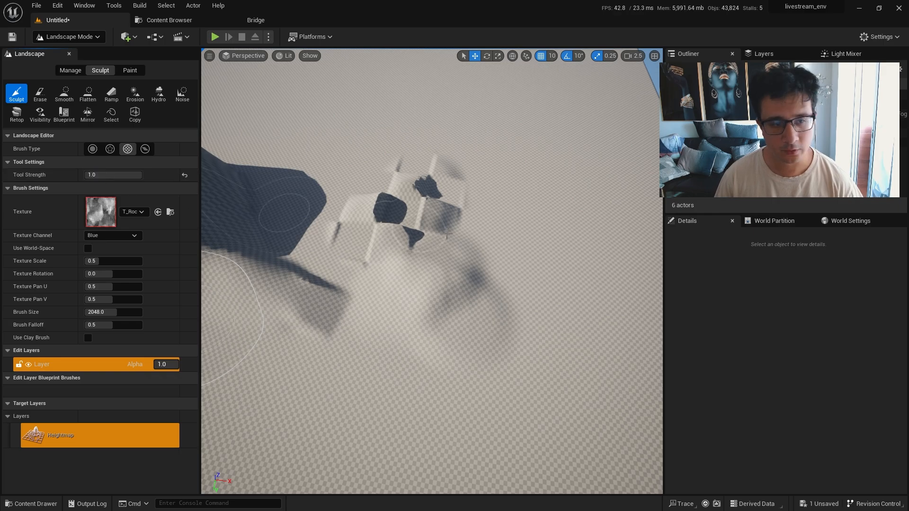
pyautogui.moveTo(505, 235); pyautogui.dragTo(519, 243)
pyautogui.moveTo(505, 246); pyautogui.dragTo(383, 266, button='right')
pyautogui.moveTo(355, 303)
pyautogui.mouseDown()
pyautogui.moveTo(396, 345)
pyautogui.moveTo(379, 331)
pyautogui.moveTo(488, 386)
pyautogui.mouseUp()
pyautogui.moveTo(487, 386)
pyautogui.mouseDown(button='right')
pyautogui.moveTo(530, 350)
pyautogui.moveTo(553, 374)
pyautogui.moveTo(521, 350)
pyautogui.mouseUp(button='right')
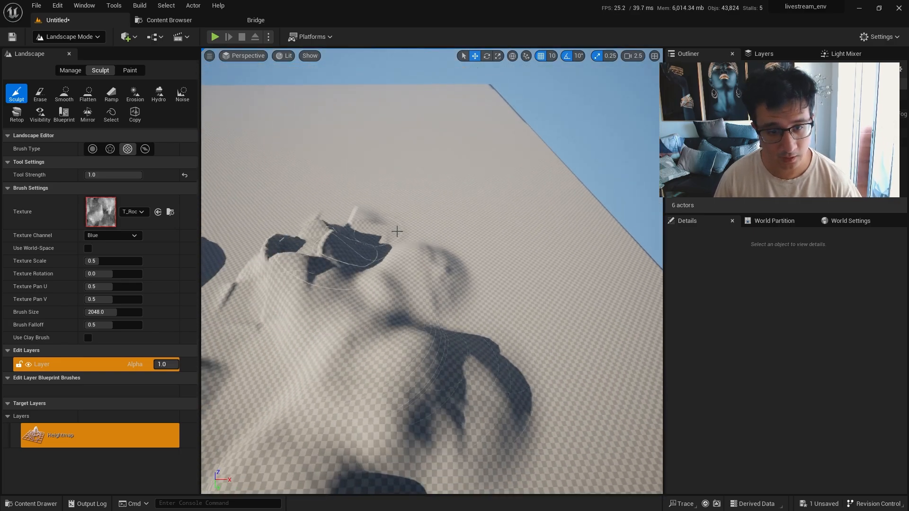
# - Extend the rocky hill with another stroke across the flat ground in front of it
pyautogui.moveTo(357, 305); pyautogui.dragTo(343, 277, button='right')
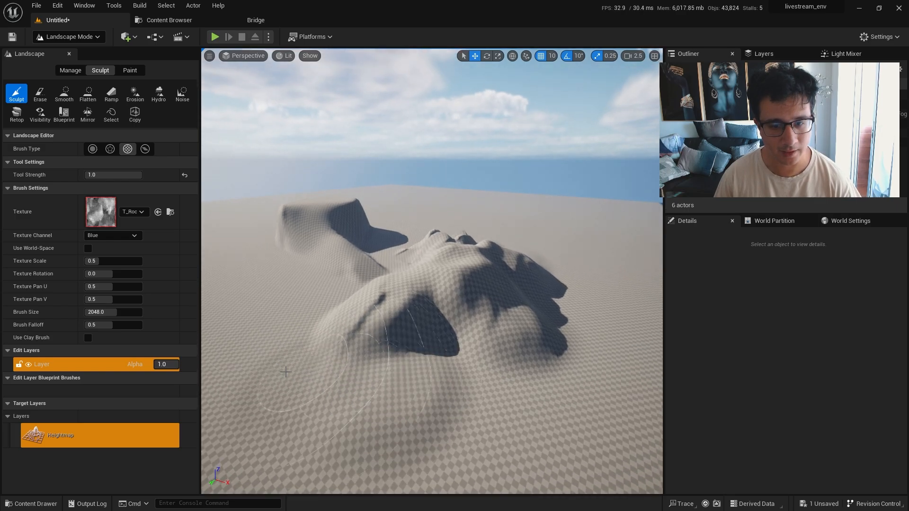
pyautogui.moveTo(276, 372); pyautogui.dragTo(284, 374, button='right')
pyautogui.moveTo(331, 374)
pyautogui.mouseDown()
pyautogui.moveTo(436, 421)
pyautogui.moveTo(445, 380)
pyautogui.mouseUp()
pyautogui.moveTo(444, 380); pyautogui.dragTo(457, 367, button='right')
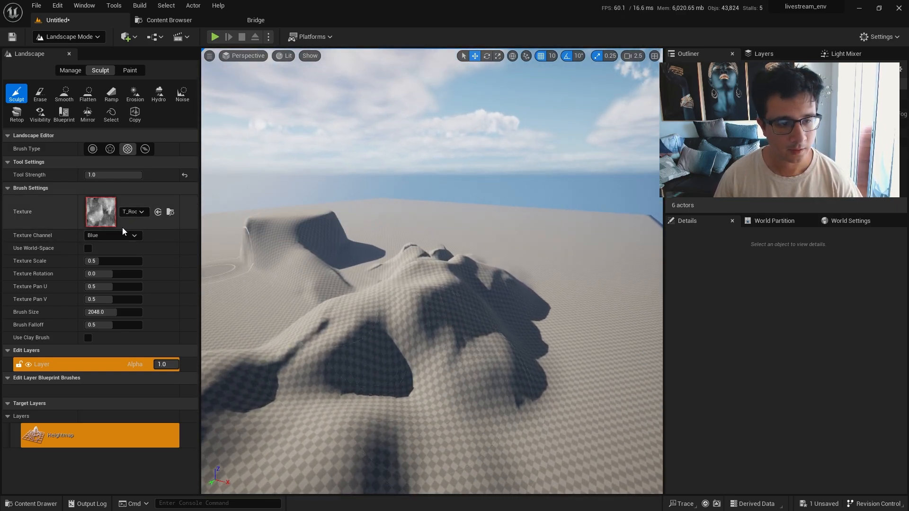
# - Try the Green texture channel on the alpha brush and set the channel to Red
pyautogui.click(122, 232)
pyautogui.click(110, 255)
pyautogui.click(126, 236)
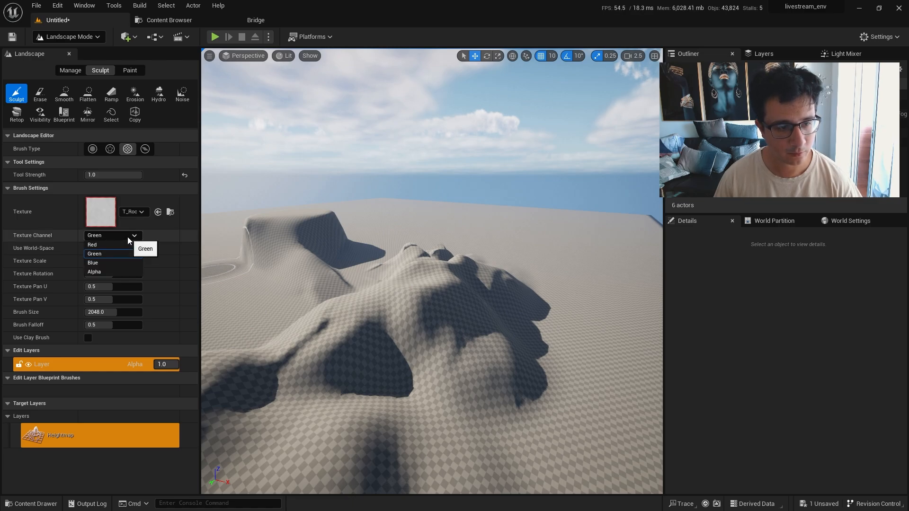
pyautogui.click(110, 251)
pyautogui.click(118, 237)
pyautogui.click(110, 246)
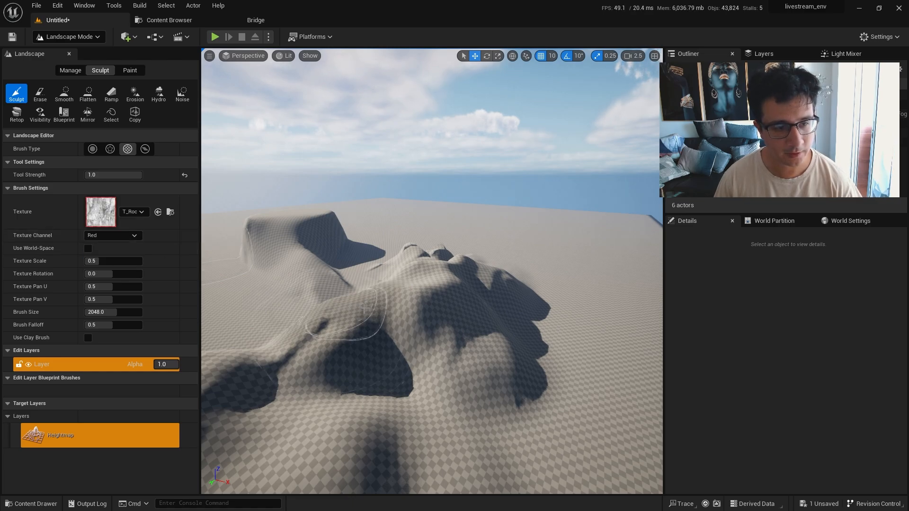
# - Sculpt several jagged rocky patches over the hill using the Red channel of the rock cliff alpha
pyautogui.moveTo(364, 308); pyautogui.dragTo(426, 335, button='right')
pyautogui.moveTo(426, 334)
pyautogui.mouseDown()
pyautogui.moveTo(521, 268)
pyautogui.moveTo(487, 303)
pyautogui.mouseUp()
pyautogui.moveTo(487, 303); pyautogui.dragTo(440, 298, button='right')
pyautogui.moveTo(340, 232); pyautogui.dragTo(304, 302)
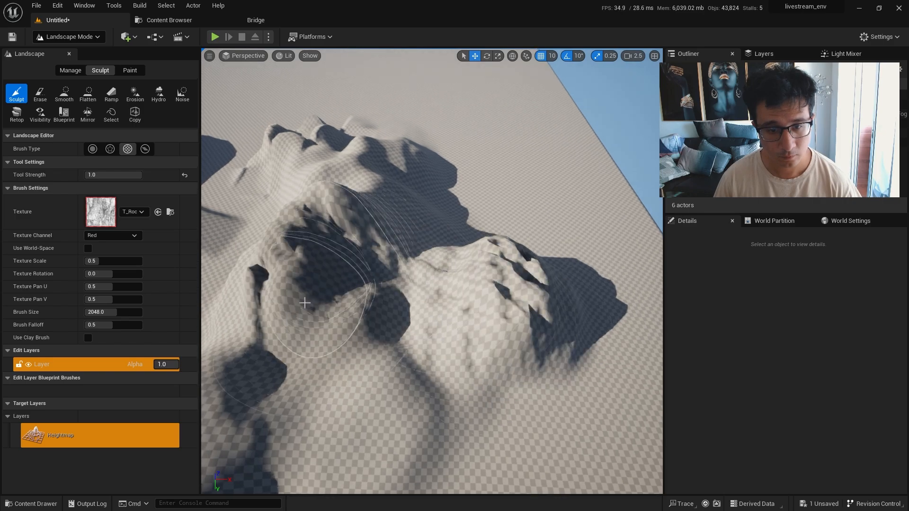
pyautogui.moveTo(305, 303)
pyautogui.mouseDown(button='right')
pyautogui.moveTo(312, 284)
pyautogui.moveTo(303, 247)
pyautogui.moveTo(308, 265)
pyautogui.mouseUp(button='right')
pyautogui.moveTo(274, 321); pyautogui.dragTo(322, 334)
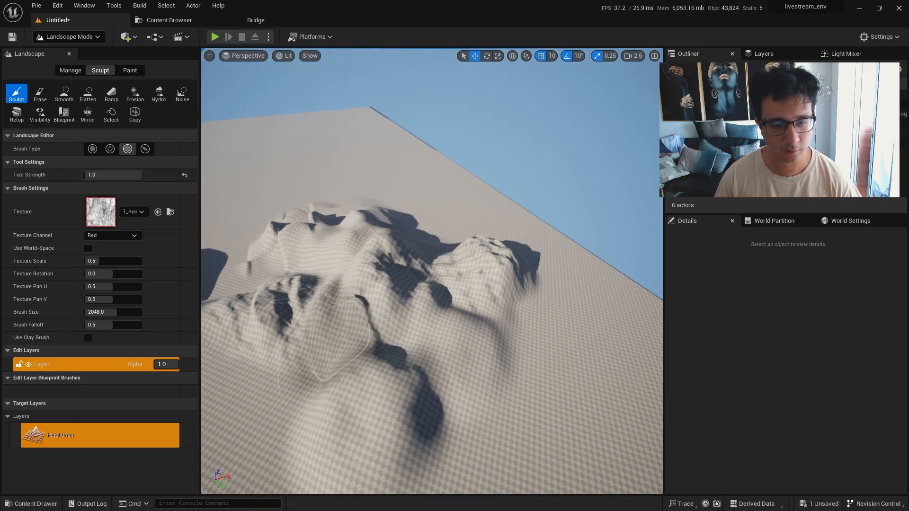
pyautogui.moveTo(326, 338)
pyautogui.mouseDown(button='right')
pyautogui.moveTo(405, 348)
pyautogui.moveTo(422, 411)
pyautogui.moveTo(417, 341)
pyautogui.moveTo(407, 331)
pyautogui.mouseUp(button='right')
# - Clear all sculpted content from the landscape's edit layer
pyautogui.rightClick(64, 364)
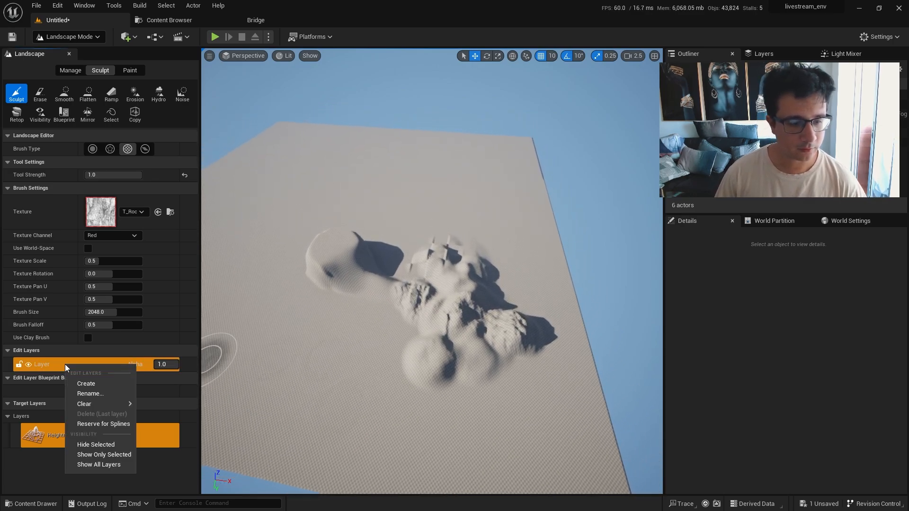
pyautogui.moveTo(97, 403)
pyautogui.click(154, 406)
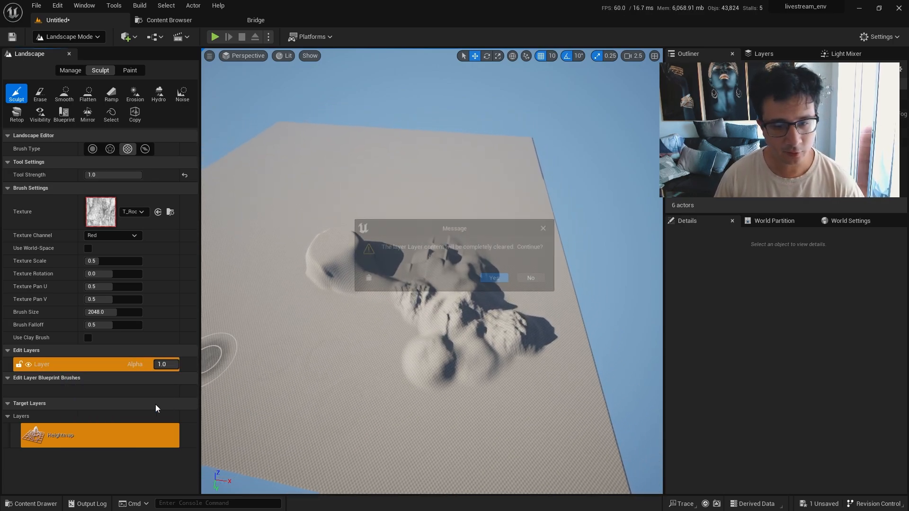
pyautogui.click(487, 281)
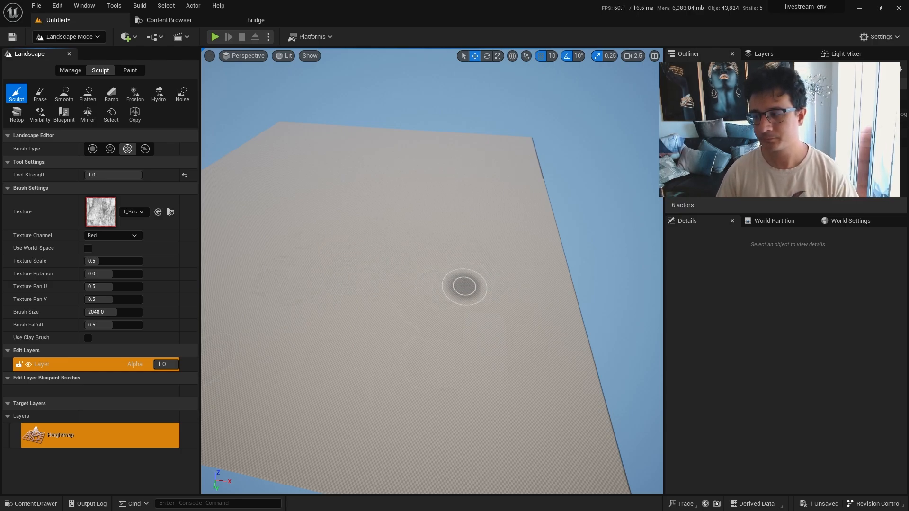
# - Set the alpha brush's texture channel back to Blue
pyautogui.moveTo(491, 316); pyautogui.dragTo(482, 325, button='right')
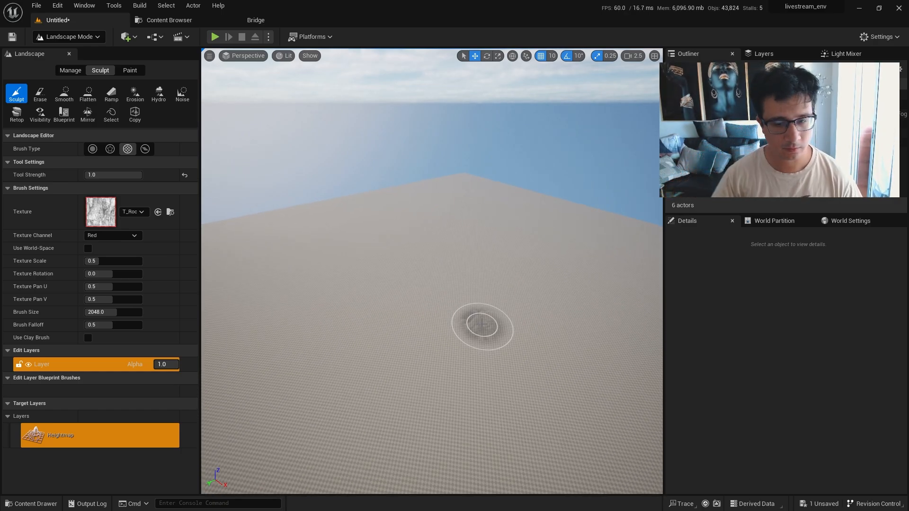
pyautogui.moveTo(403, 368); pyautogui.dragTo(452, 361, button='right')
pyautogui.press('w')
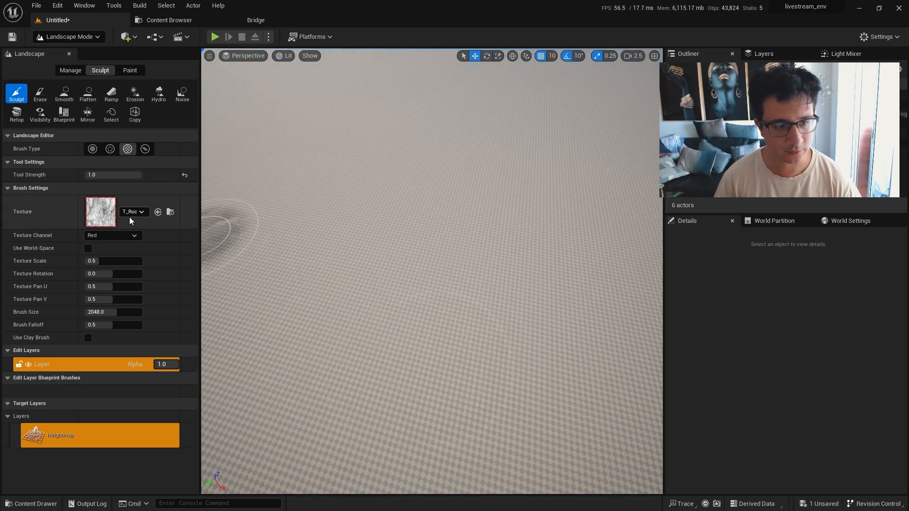
pyautogui.click(118, 234)
pyautogui.click(117, 263)
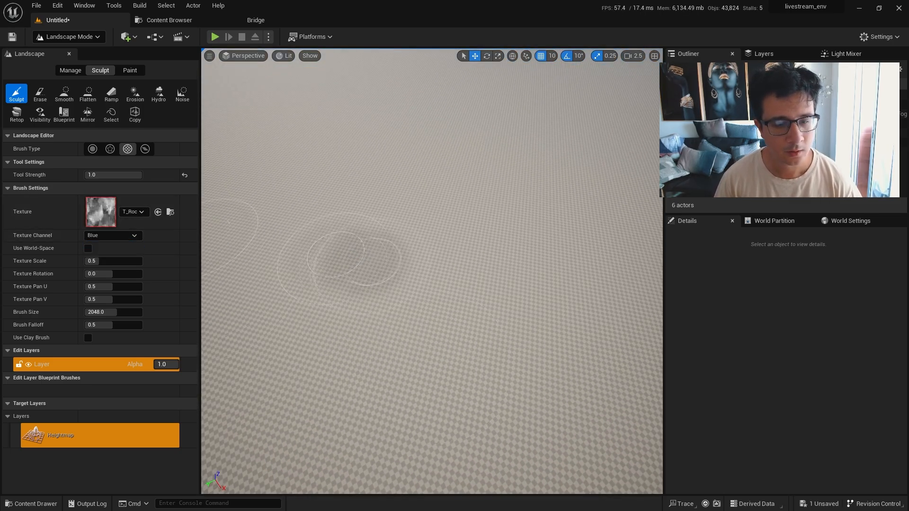
# - Leave landscape editing and switch the editor to Selection mode
pyautogui.moveTo(384, 261); pyautogui.dragTo(359, 227, button='right')
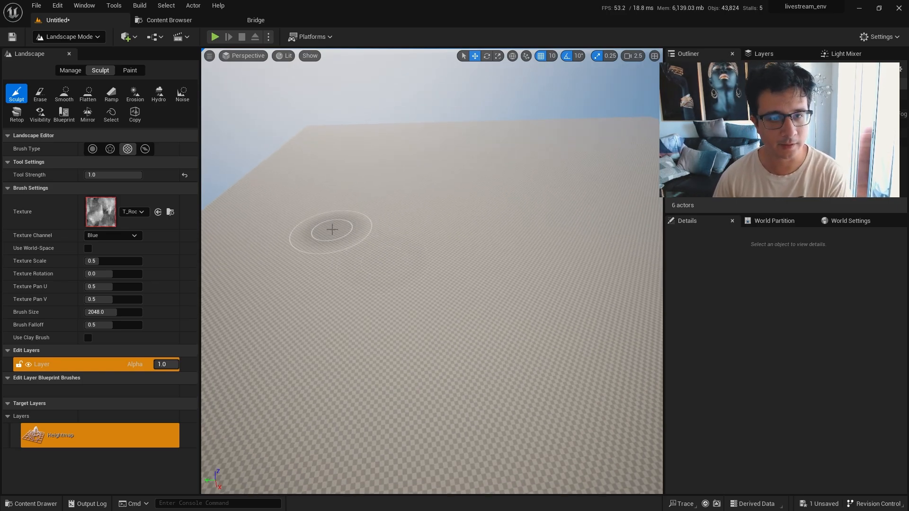
pyautogui.moveTo(331, 230)
pyautogui.mouseDown(button='right')
pyautogui.moveTo(346, 253)
pyautogui.moveTo(371, 258)
pyautogui.mouseUp(button='right')
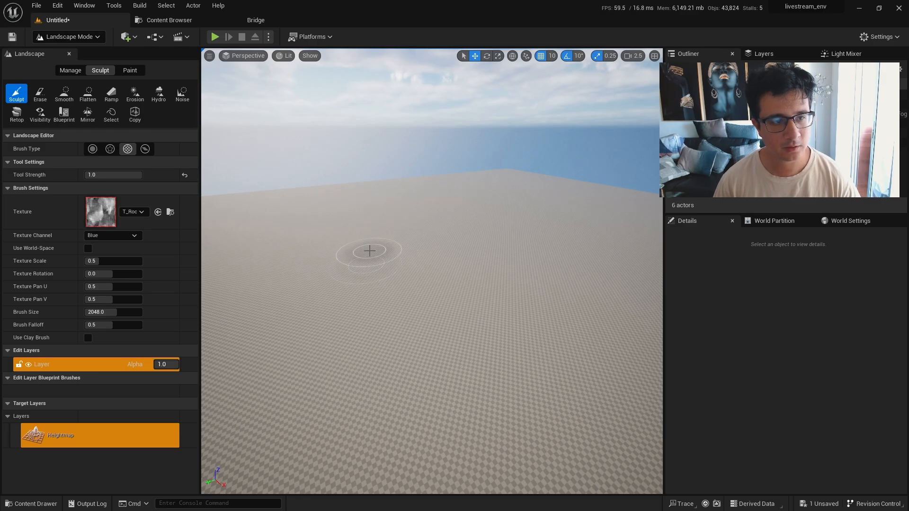
pyautogui.scroll(3, 370, 251)
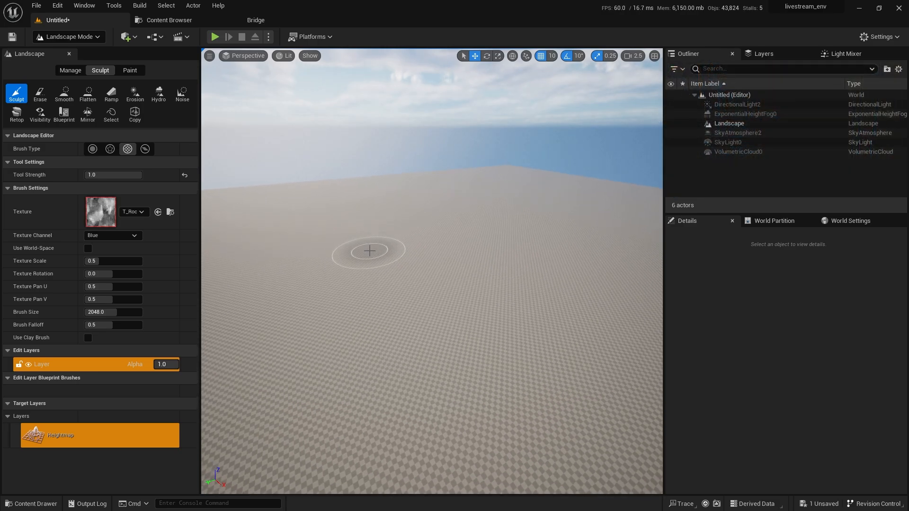
pyautogui.hotkey('shift', '1')
pyautogui.moveTo(326, 218); pyautogui.dragTo(327, 194, button='right')
# - Search the project's plugins for "water" to check that the Water plugins are enabled
pyautogui.click(57, 5)
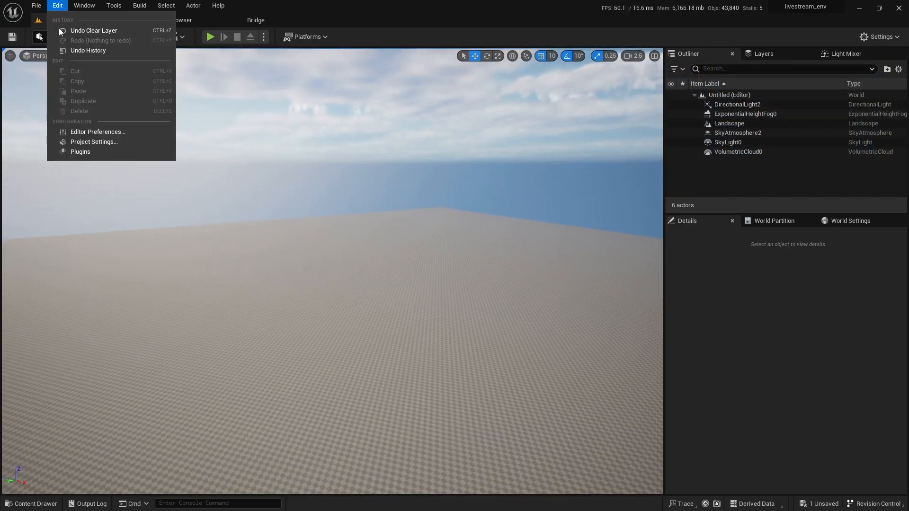
pyautogui.click(70, 154)
pyautogui.write('water')
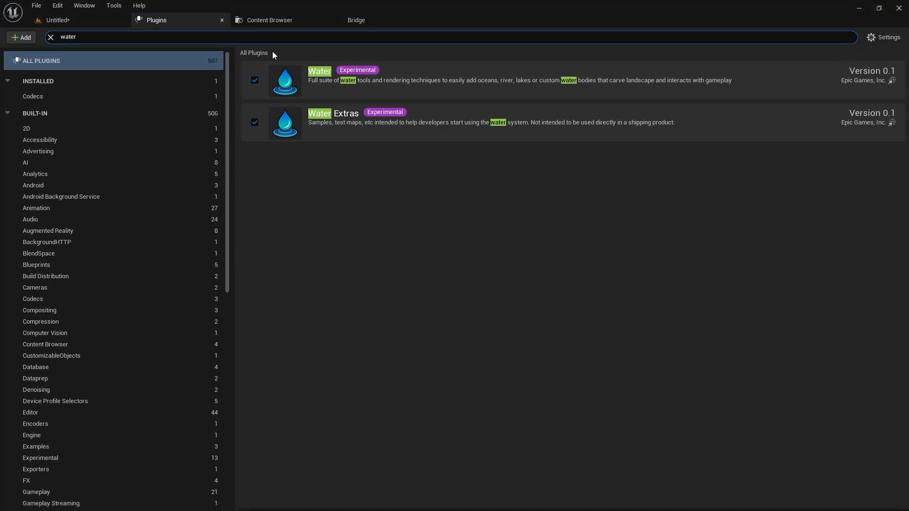
pyautogui.click(222, 20)
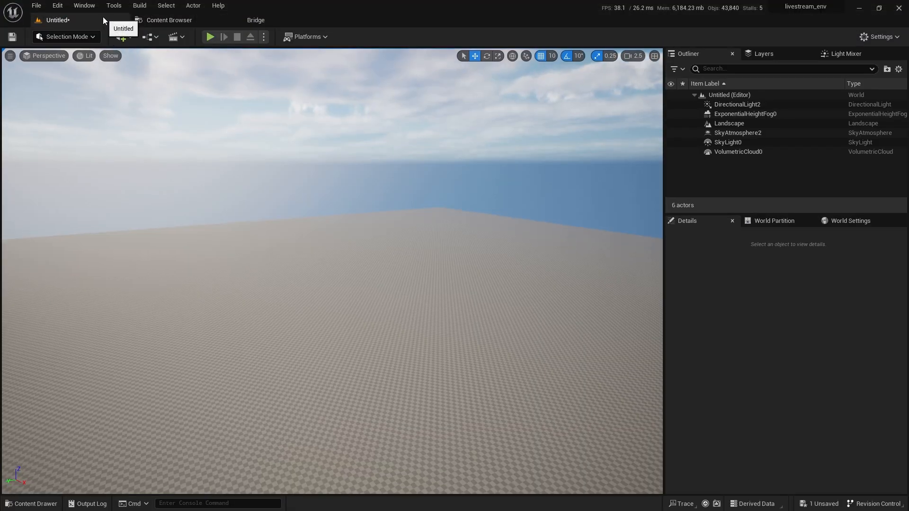
# - Search the placeable actors for "water" and place a Water Body Ocean on the landscape
pyautogui.click(89, 38)
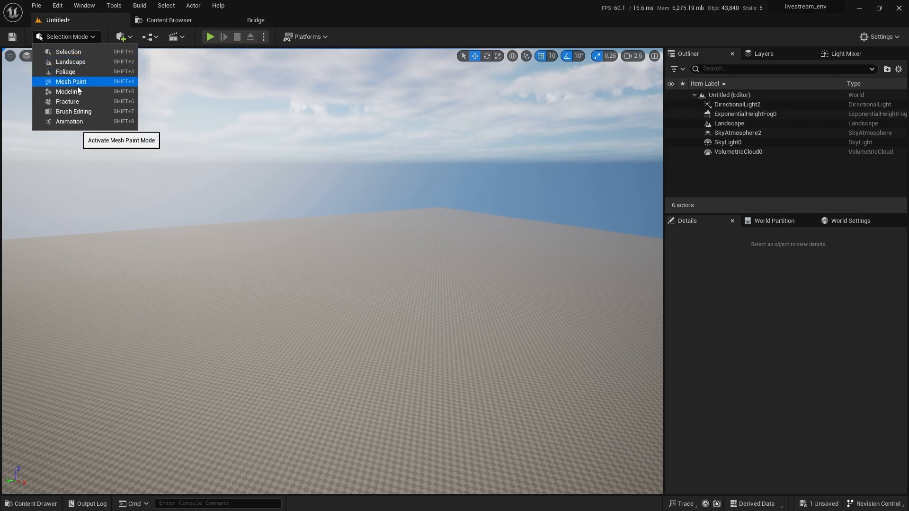
pyautogui.click(122, 37)
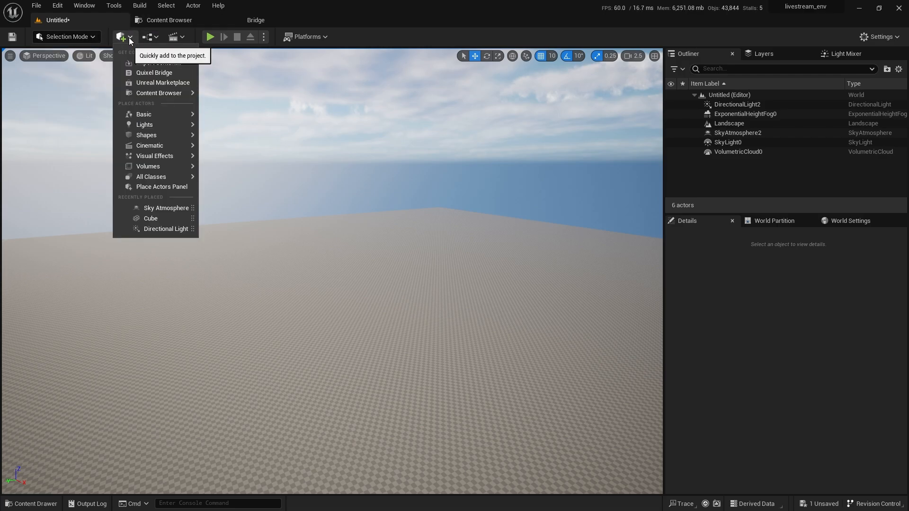
pyautogui.write('water')
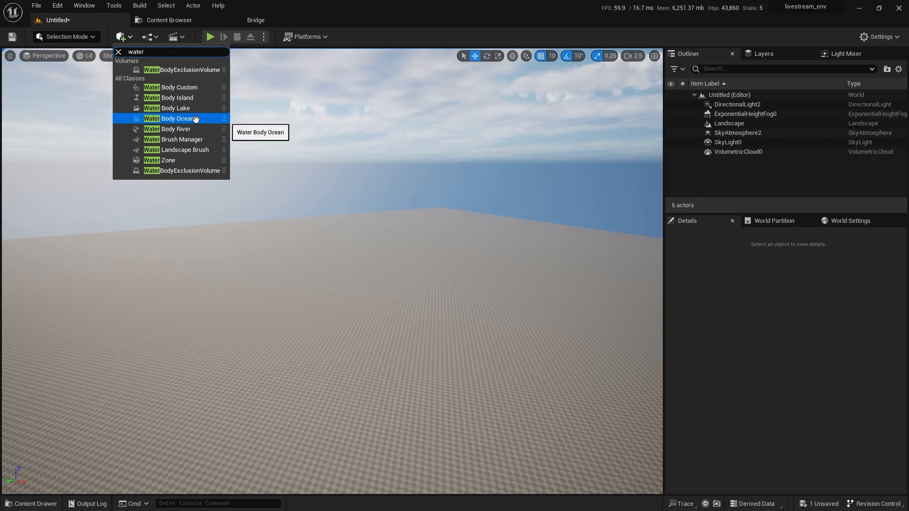
pyautogui.moveTo(195, 119); pyautogui.dragTo(371, 362)
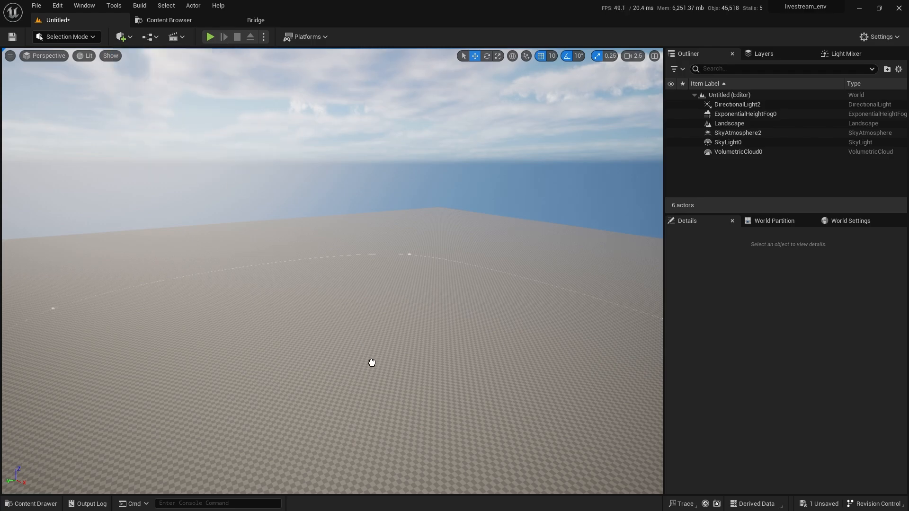
# - Examine the new ocean, the island inside its spline and the surrounding water bounds from different heights and distances
pyautogui.moveTo(431, 312)
pyautogui.mouseDown(button='right')
pyautogui.moveTo(303, 350)
pyautogui.moveTo(355, 367)
pyautogui.moveTo(419, 370)
pyautogui.moveTo(340, 364)
pyautogui.mouseUp(button='right')
pyautogui.press('s')
pyautogui.scroll(3, 355, 367)
pyautogui.press('w')
pyautogui.press('w')
pyautogui.press('d')
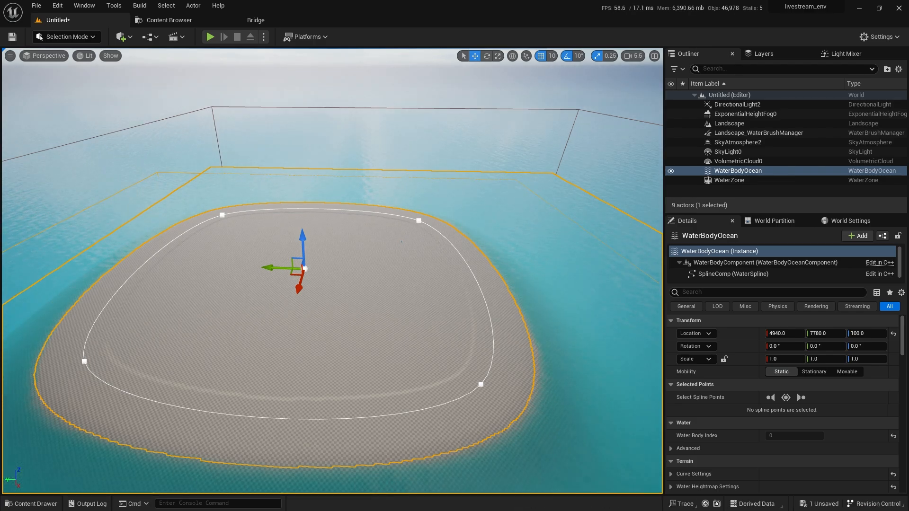
pyautogui.moveTo(331, 270); pyautogui.dragTo(434, 303, button='right')
pyautogui.press('w')
pyautogui.press('s')
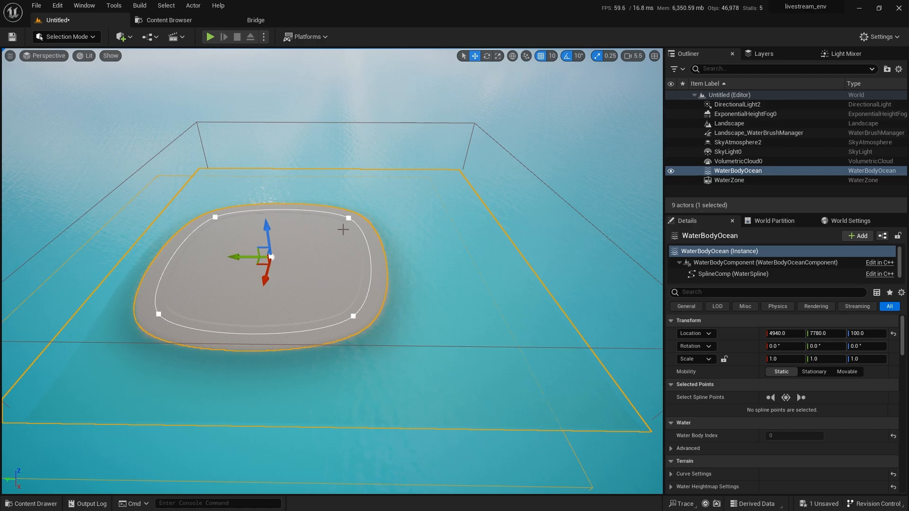
pyautogui.moveTo(370, 313); pyautogui.dragTo(360, 293, button='right')
pyautogui.press('w')
pyautogui.press('q')
pyautogui.press('e')
pyautogui.press('q')
pyautogui.press('e')
pyautogui.press('s')
# - Trace the ocean's outer rectangular boundary with four red arrows on a screen capture and discard the capture
pyautogui.press('Print')
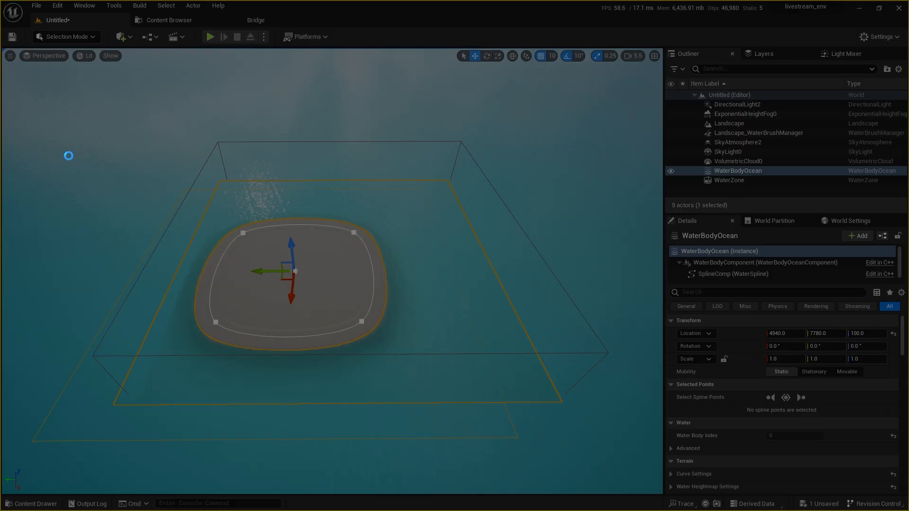
pyautogui.moveTo(22, 105); pyautogui.dragTo(674, 510)
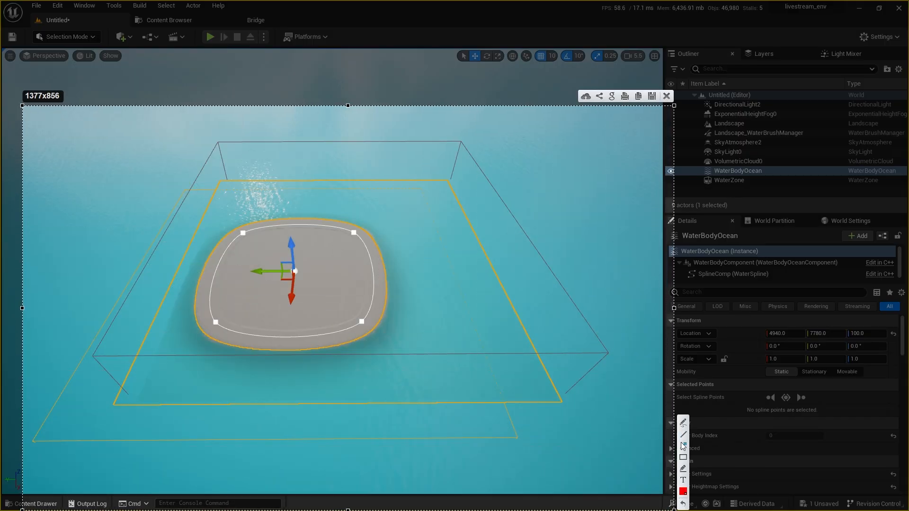
pyautogui.moveTo(117, 405)
pyautogui.mouseDown()
pyautogui.moveTo(215, 189)
pyautogui.moveTo(450, 181)
pyautogui.moveTo(487, 277)
pyautogui.moveTo(566, 410)
pyautogui.moveTo(124, 410)
pyautogui.mouseUp()
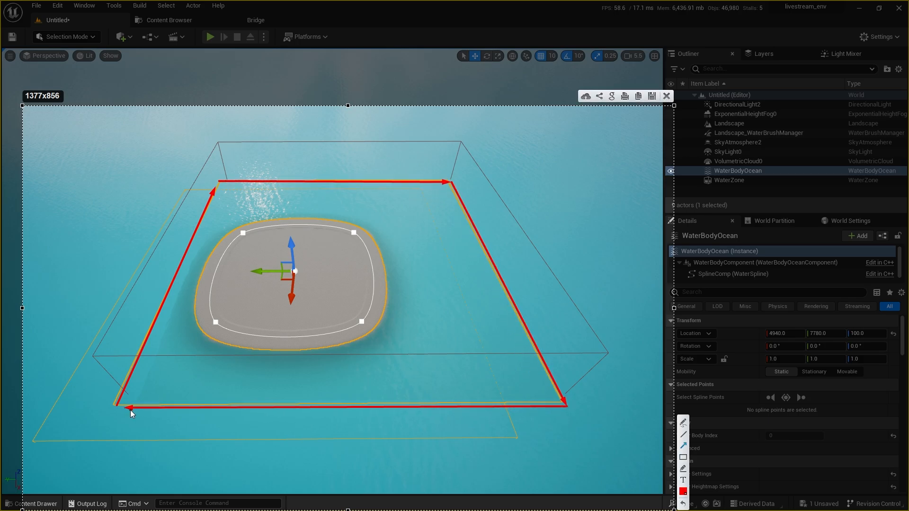
pyautogui.click(667, 96)
# - Select a far corner point of the ocean spline to inspect the shoreline, and select and focus the Landscape
pyautogui.scroll(6, 493, 239)
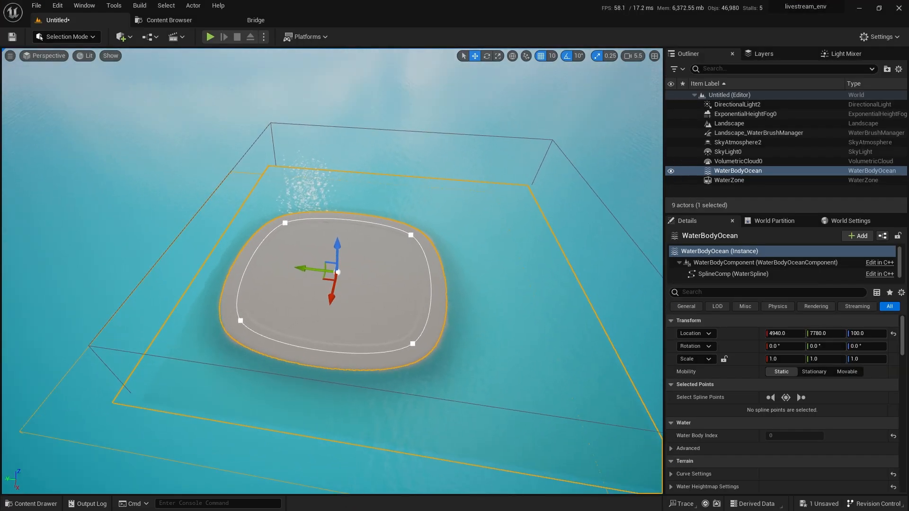
pyautogui.click(376, 238)
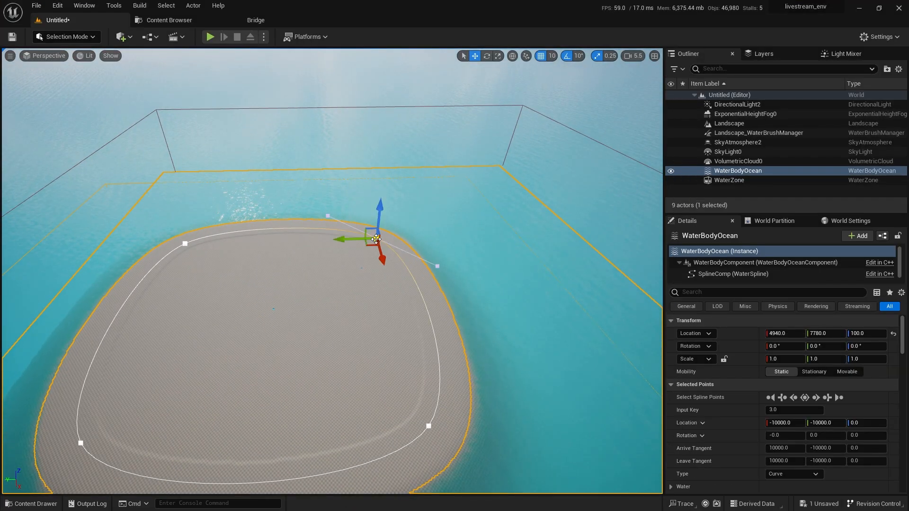
pyautogui.moveTo(335, 311); pyautogui.dragTo(335, 308, button='right')
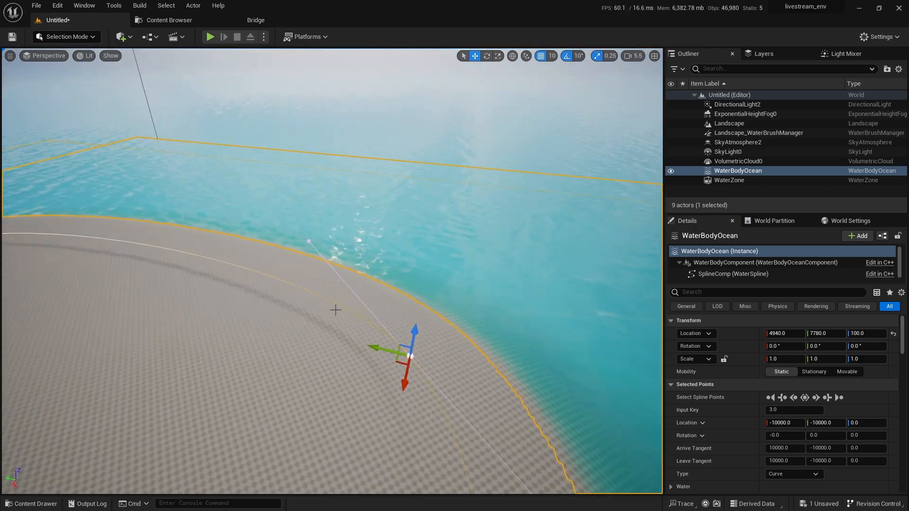
pyautogui.scroll(3, 322, 350)
pyautogui.click(358, 412)
pyautogui.press('f')
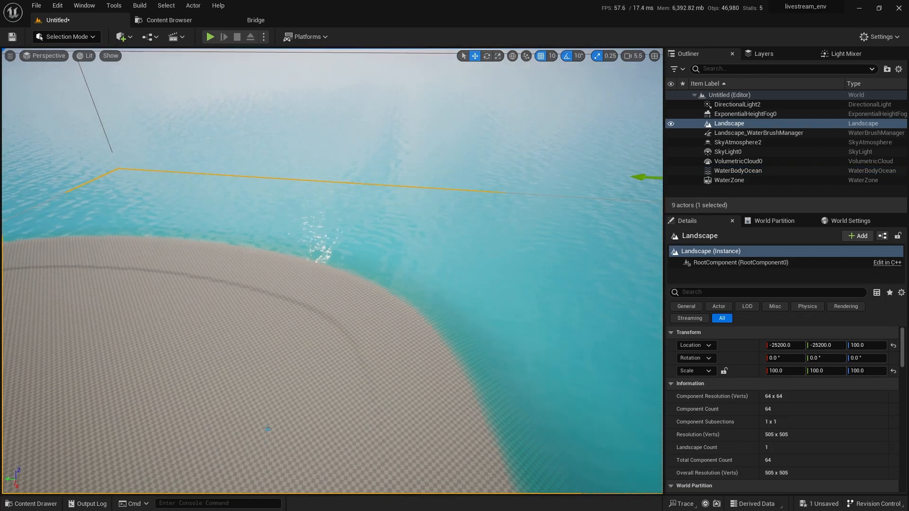
# - Examine the island and its shoreline with the editor overlays hidden, in wireframe and unlit views, and from high above in lit view
pyautogui.press('g')
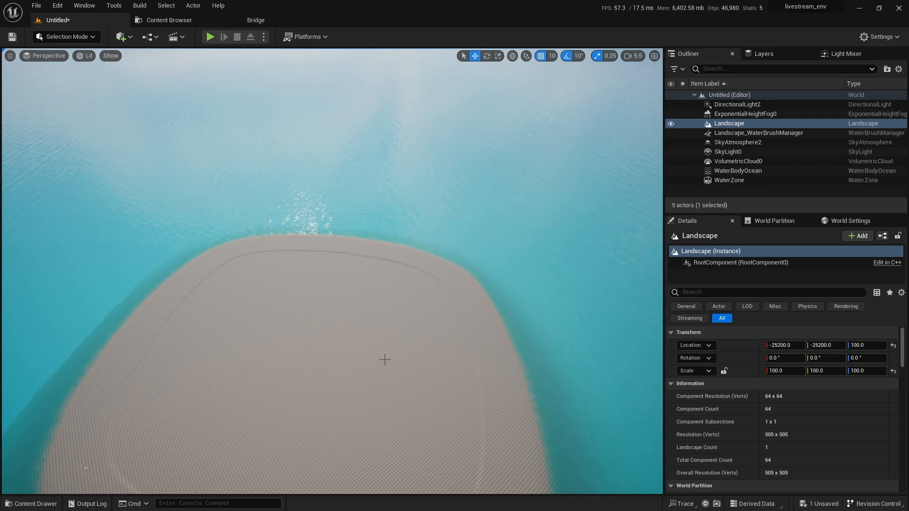
pyautogui.moveTo(378, 357); pyautogui.dragTo(378, 326, button='right')
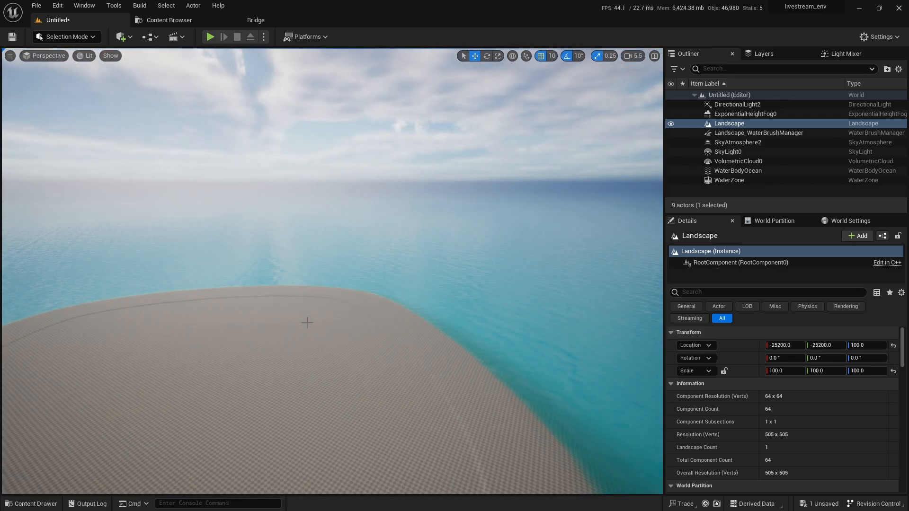
pyautogui.press('g')
pyautogui.press('w')
pyautogui.moveTo(310, 316); pyautogui.dragTo(352, 388, button='right')
pyautogui.press('e')
pyautogui.hotkey('alt', '2')
pyautogui.moveTo(351, 327); pyautogui.dragTo(389, 306, button='right')
pyautogui.hotkey('alt', '3')
pyautogui.hotkey('alt', '4')
pyautogui.press('w')
pyautogui.scroll(-3, 365, 304)
pyautogui.press('s')
pyautogui.scroll(2, 360, 270)
pyautogui.press('e')
pyautogui.press('s')
pyautogui.scroll(5, 378, 326)
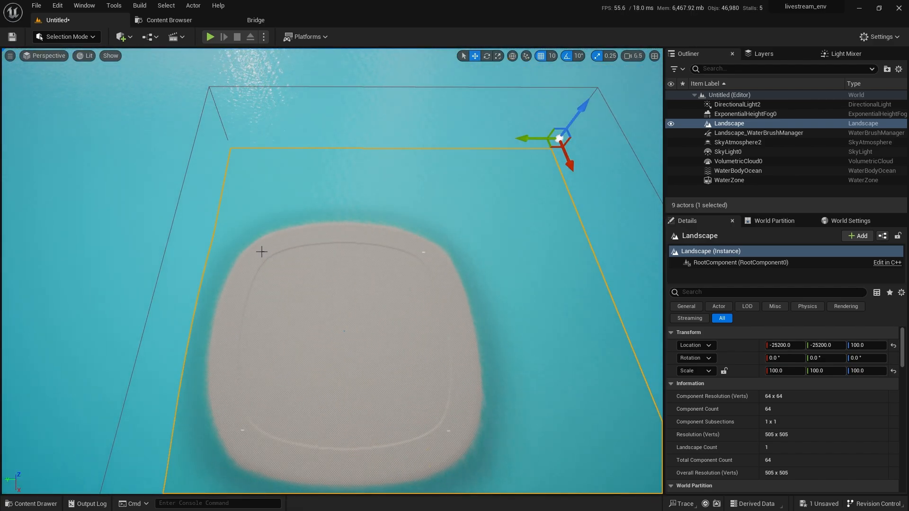
# - Reshape the island by moving the ocean spline's two far corner points to X -9490, Y -21100 and X -19750, Y 7860
pyautogui.click(262, 252)
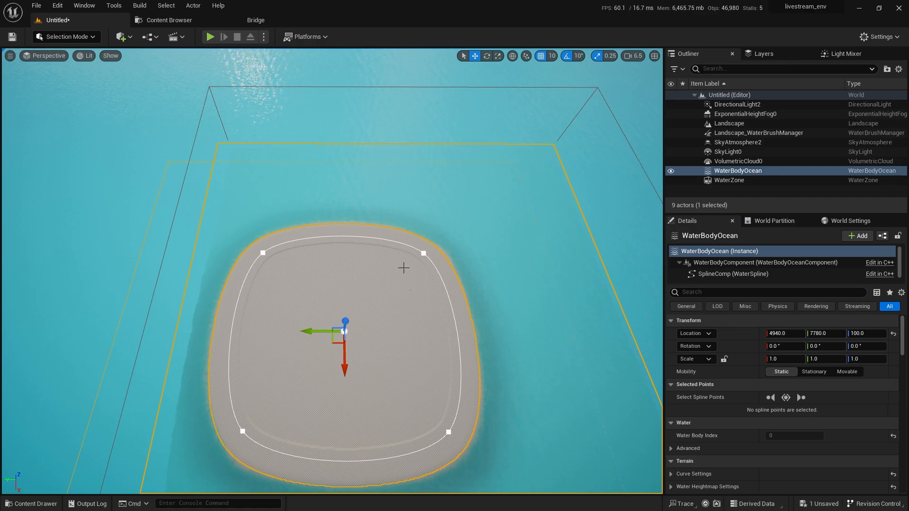
pyautogui.click(424, 254)
pyautogui.press('s')
pyautogui.moveTo(424, 253); pyautogui.dragTo(297, 256, button='right')
pyautogui.moveTo(287, 252); pyautogui.dragTo(415, 201)
pyautogui.moveTo(387, 243); pyautogui.dragTo(422, 233, button='right')
pyautogui.press('w')
pyautogui.press('s')
pyautogui.moveTo(490, 221); pyautogui.dragTo(395, 277)
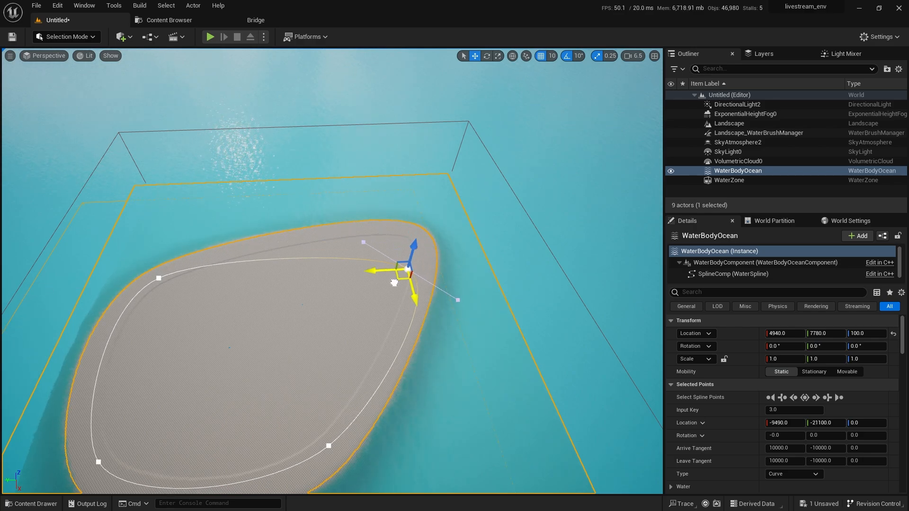
pyautogui.click(157, 278)
pyautogui.moveTo(150, 290); pyautogui.dragTo(182, 235)
# - Add an ocean spline point along the island's side and pull it outward, and move the adjacent near point to X 16120, Y -5290
pyautogui.moveTo(307, 333); pyautogui.dragTo(319, 349, button='right')
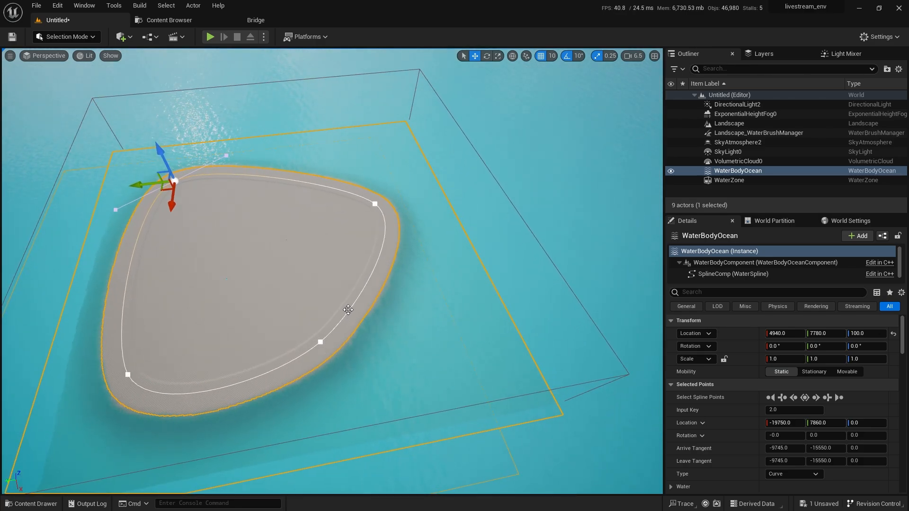
pyautogui.rightClick(360, 288)
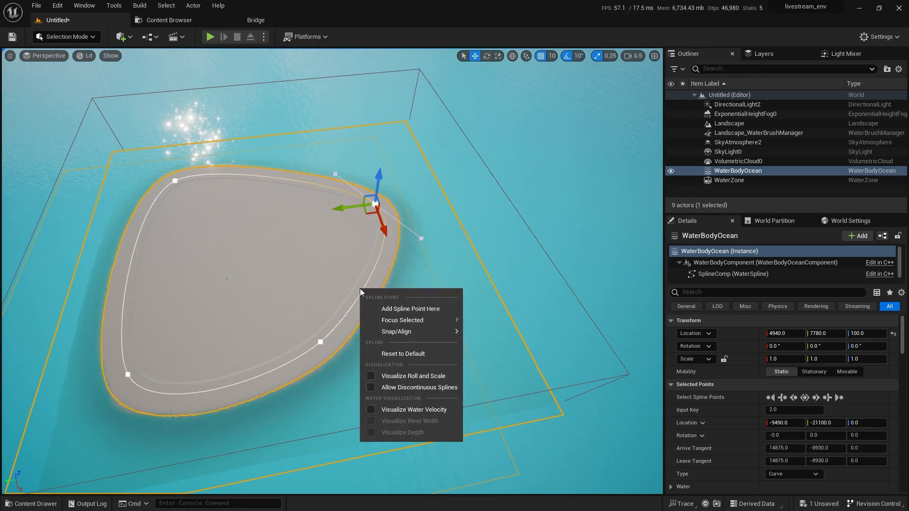
pyautogui.click(402, 308)
pyautogui.moveTo(351, 301); pyautogui.dragTo(422, 305)
pyautogui.click(317, 342)
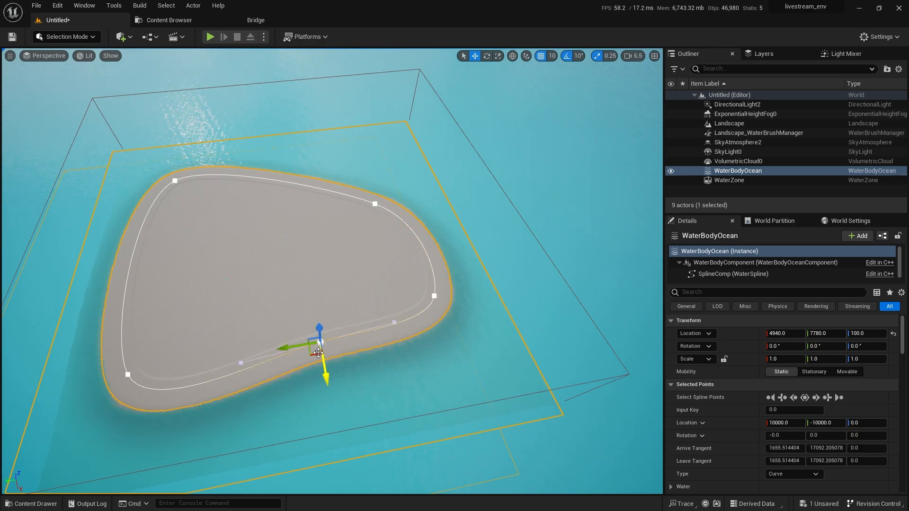
pyautogui.moveTo(311, 358); pyautogui.dragTo(277, 421)
# - Start saving the level and create a folder named livestream inside Content
pyautogui.press('s')
pyautogui.moveTo(297, 402); pyautogui.dragTo(236, 200, button='right')
pyautogui.press('d')
pyautogui.press('w')
pyautogui.press('s')
pyautogui.press('a')
pyautogui.press('w')
pyautogui.click(93, 38)
pyautogui.hotkey('ctrl', 's')
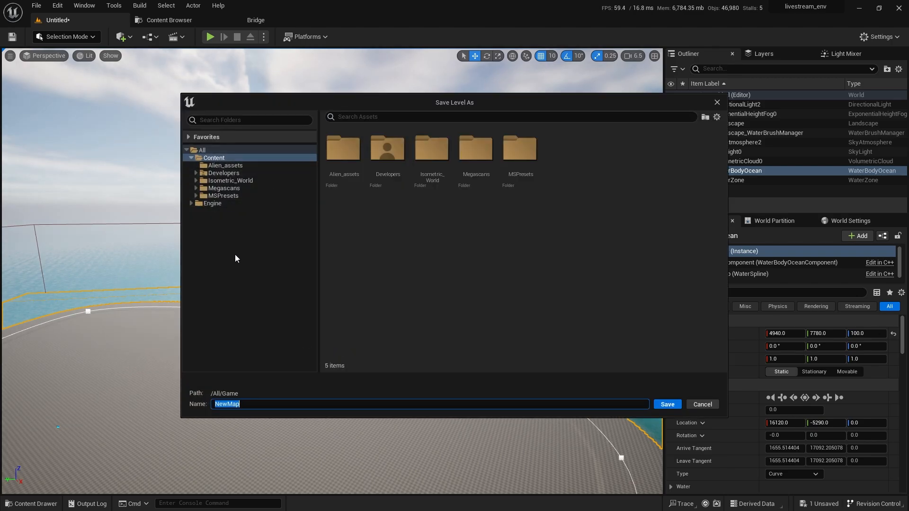
pyautogui.rightClick(228, 160)
pyautogui.click(250, 178)
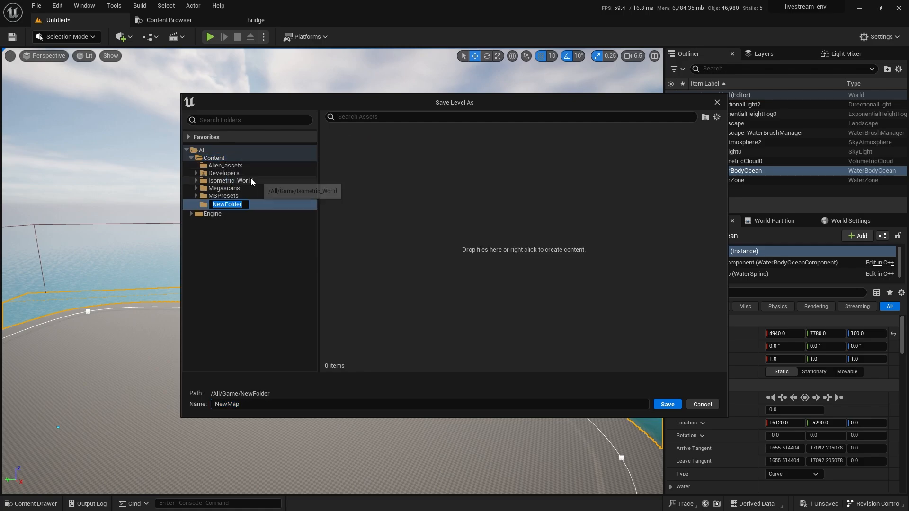
pyautogui.write('livestream')
pyautogui.press('Return')
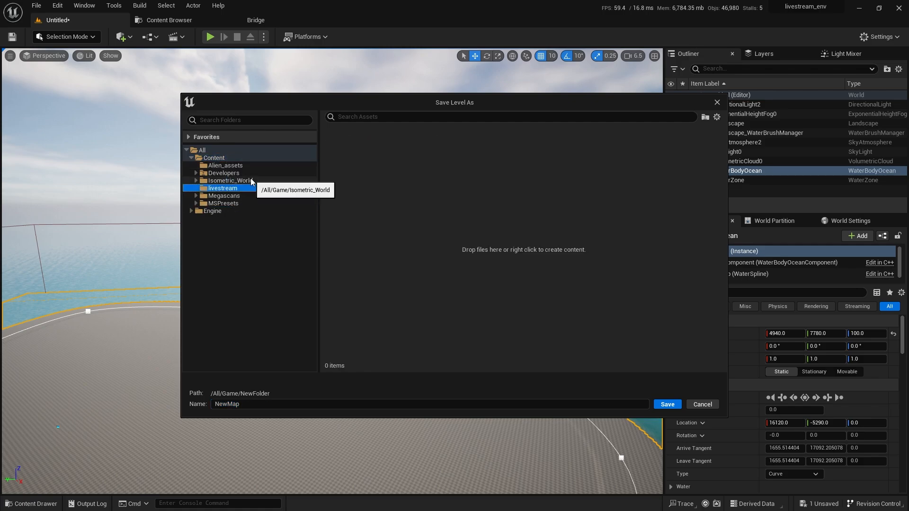
# - Save the level as livestream_level in the livestream folder
pyautogui.click(244, 405)
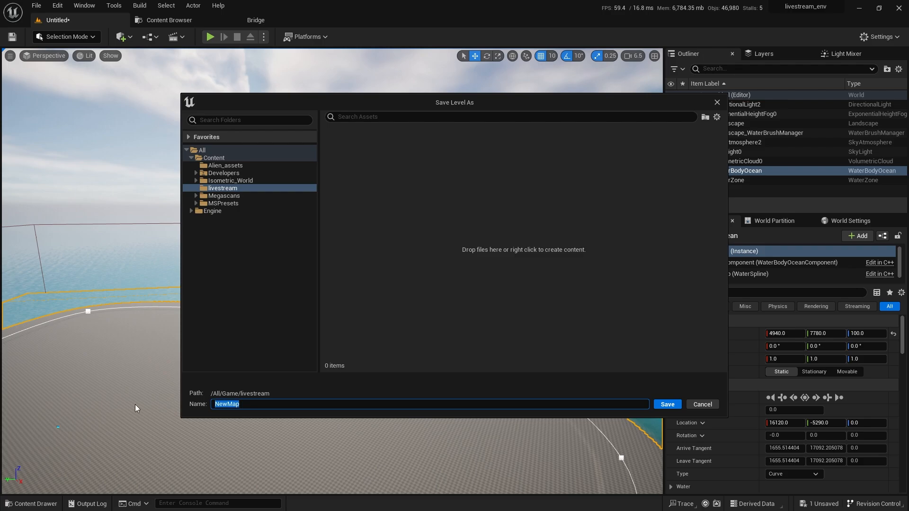
pyautogui.write('livestream_level')
pyautogui.press('Return')
# - Pull the two near ocean spline points inward to X 4070, Y 10000 and X 14150, Y -5290
pyautogui.moveTo(386, 317); pyautogui.dragTo(303, 369, button='right')
pyautogui.moveTo(347, 160); pyautogui.dragTo(347, 160, button='right')
pyautogui.press('s')
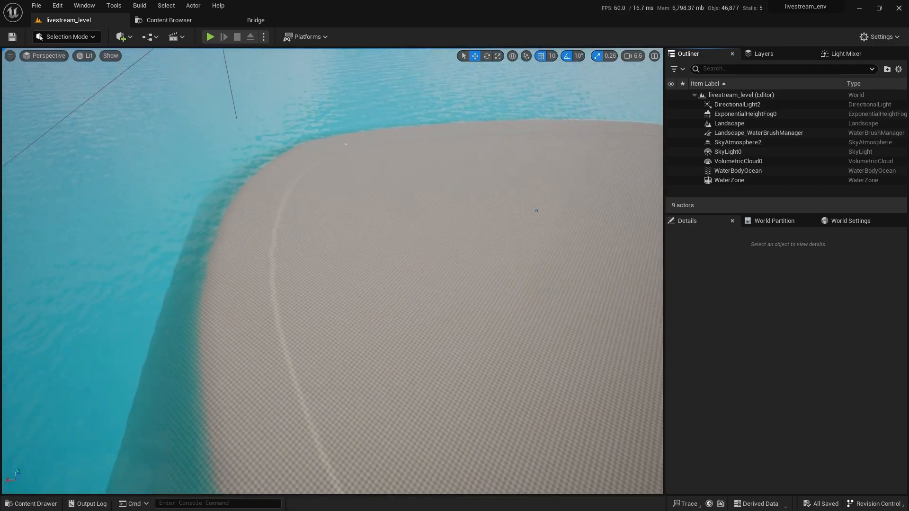
pyautogui.click(345, 150)
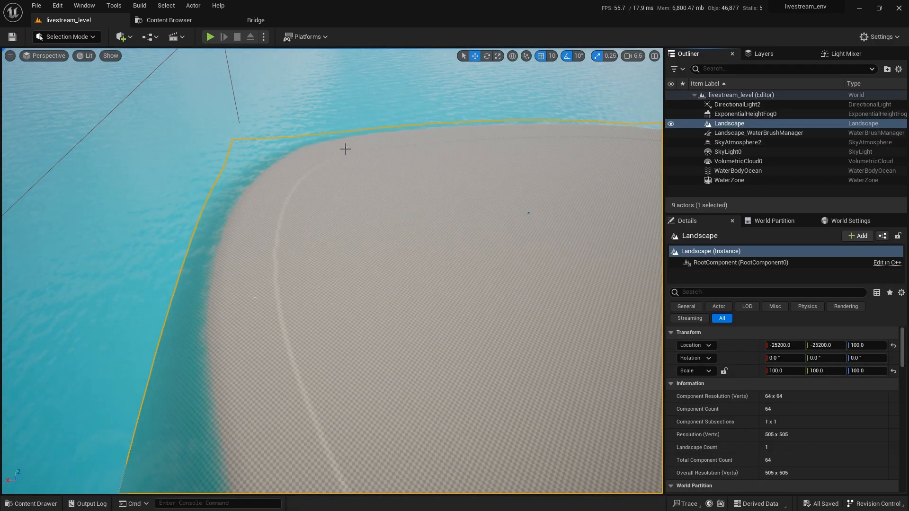
pyautogui.click(345, 148)
pyautogui.click(345, 149)
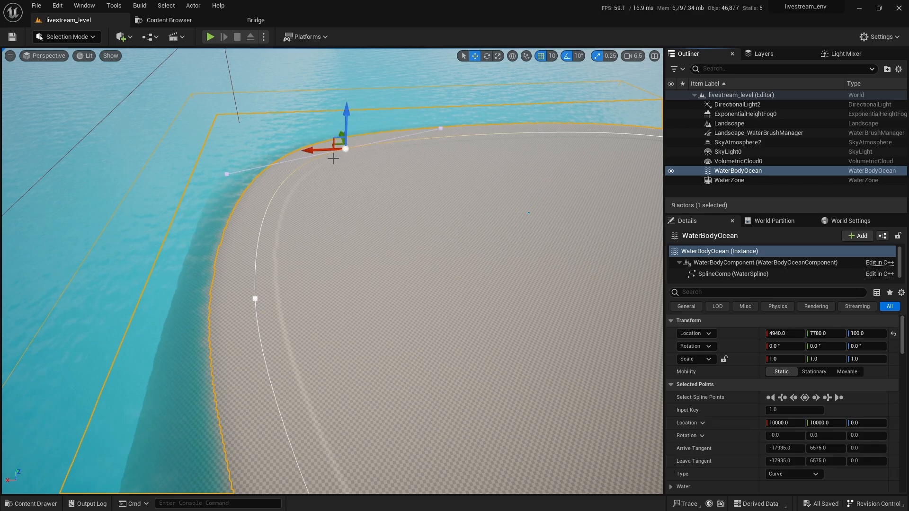
pyautogui.moveTo(317, 152); pyautogui.dragTo(389, 148)
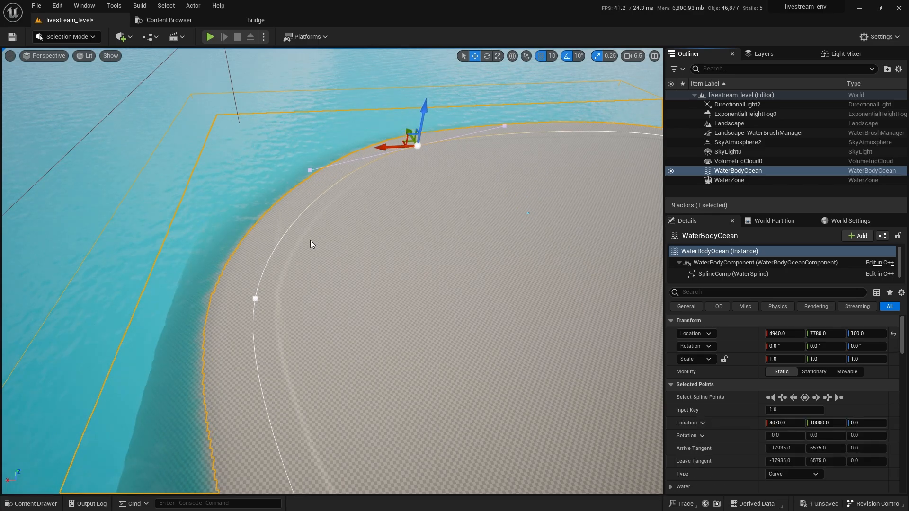
pyautogui.click(252, 296)
pyautogui.moveTo(231, 300); pyautogui.dragTo(268, 294)
# - Switch to Landscape mode, compare the Water and Layer edit layers, and activate Layer for sculpting
pyautogui.scroll(-1, 322, 265)
pyautogui.moveTo(269, 295); pyautogui.dragTo(350, 284, button='right')
pyautogui.click(67, 37)
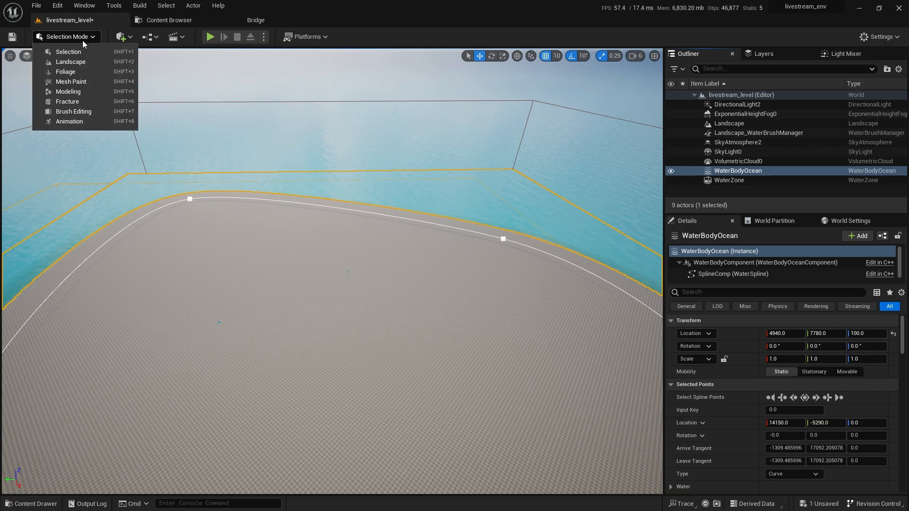
pyautogui.click(83, 62)
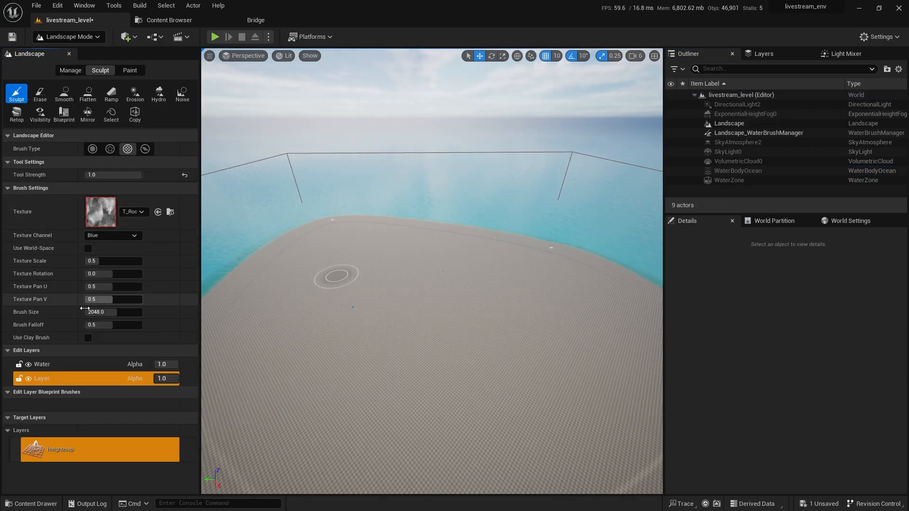
pyautogui.click(59, 379)
pyautogui.moveTo(223, 360)
pyautogui.mouseDown(button='right')
pyautogui.moveTo(205, 379)
pyautogui.moveTo(210, 366)
pyautogui.mouseUp(button='right')
pyautogui.click(84, 365)
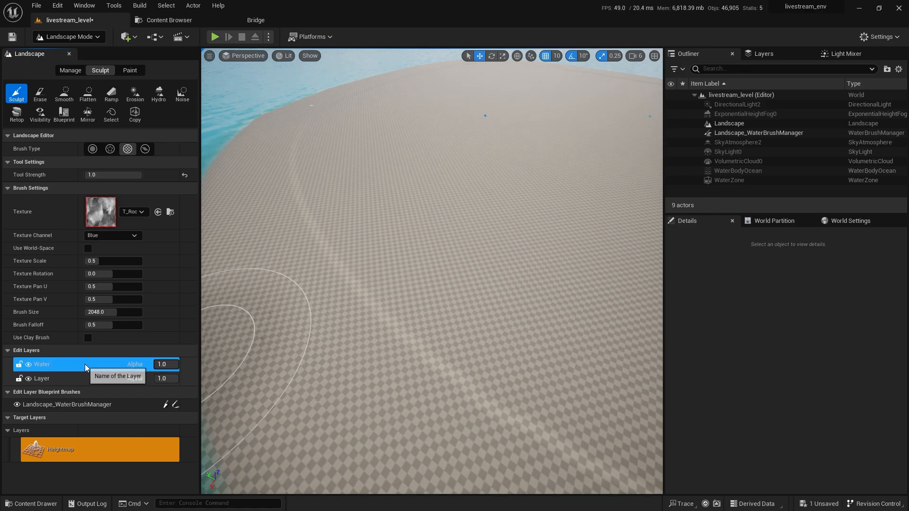
pyautogui.click(39, 377)
# - Try raising a mound on the base edit layer beside the shoreline, inspect it from several sides, and undo the sculpting
pyautogui.moveTo(256, 341); pyautogui.dragTo(208, 327, button='right')
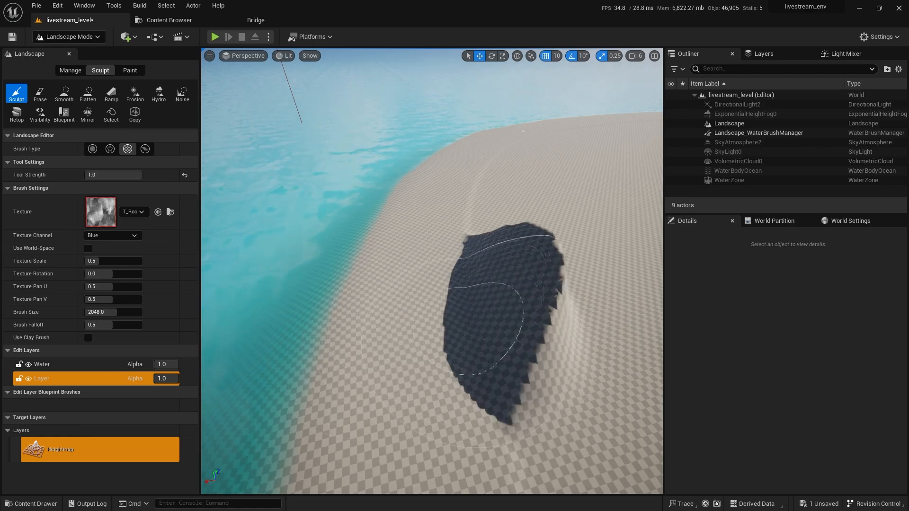
pyautogui.moveTo(402, 279)
pyautogui.mouseDown(button='right')
pyautogui.moveTo(492, 284)
pyautogui.moveTo(416, 294)
pyautogui.moveTo(402, 279)
pyautogui.moveTo(492, 246)
pyautogui.moveTo(563, 260)
pyautogui.moveTo(492, 279)
pyautogui.moveTo(558, 265)
pyautogui.moveTo(419, 254)
pyautogui.mouseUp(button='right')
pyautogui.press('w')
pyautogui.scroll(-2, 401, 279)
pyautogui.press('a')
pyautogui.press('s')
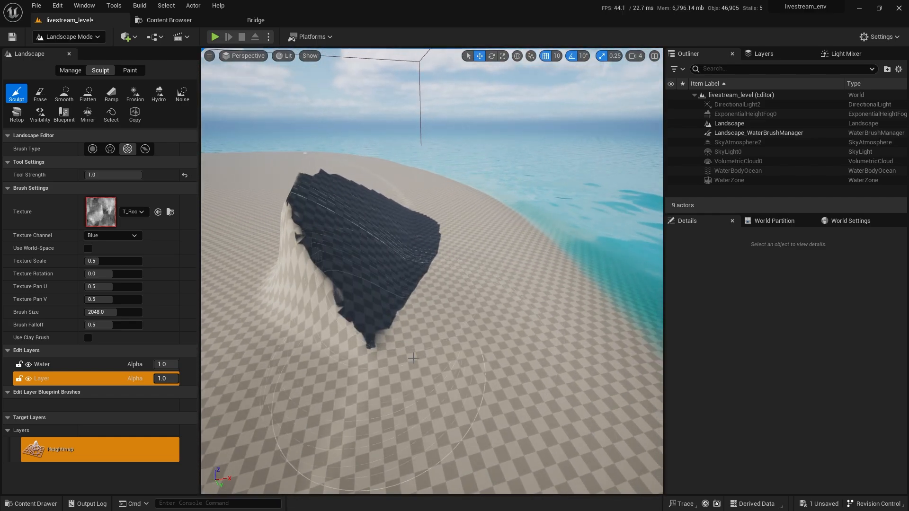
pyautogui.moveTo(413, 358)
pyautogui.mouseDown(button='right')
pyautogui.moveTo(530, 355)
pyautogui.moveTo(513, 326)
pyautogui.moveTo(378, 340)
pyautogui.moveTo(364, 355)
pyautogui.mouseUp(button='right')
pyautogui.scroll(-3, 413, 357)
pyautogui.press('q')
pyautogui.press('s')
pyautogui.press('e')
pyautogui.press('d')
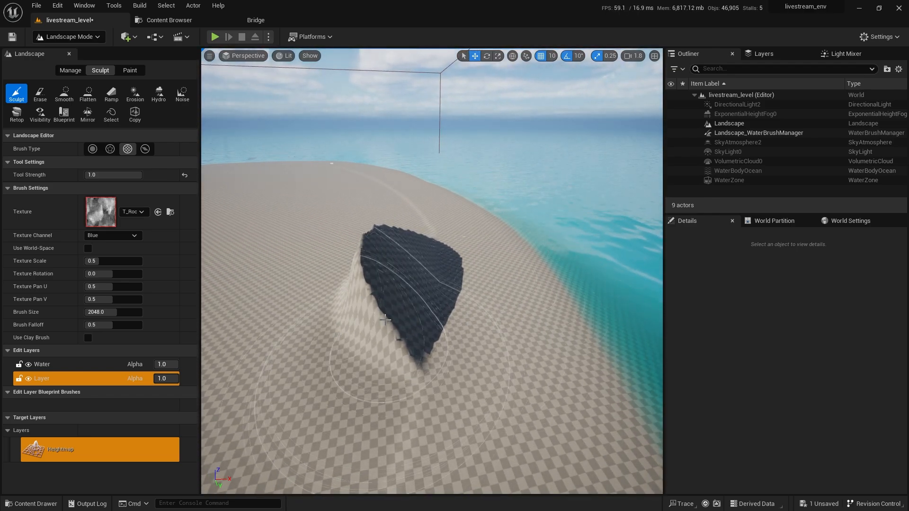
pyautogui.hotkey('ctrl', 'z')
pyautogui.moveTo(483, 244)
pyautogui.mouseDown(button='right')
pyautogui.moveTo(483, 265)
pyautogui.moveTo(483, 236)
pyautogui.moveTo(464, 296)
pyautogui.mouseUp(button='right')
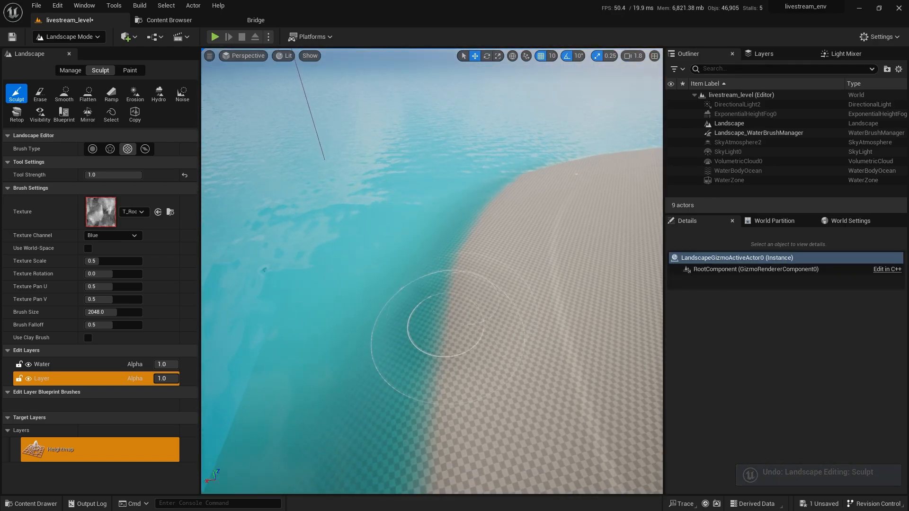
# - Create a new edit layer above Water and sculpt a rocky mound across the shoreline with the alpha brush
pyautogui.click(55, 366)
pyautogui.rightClick(56, 365)
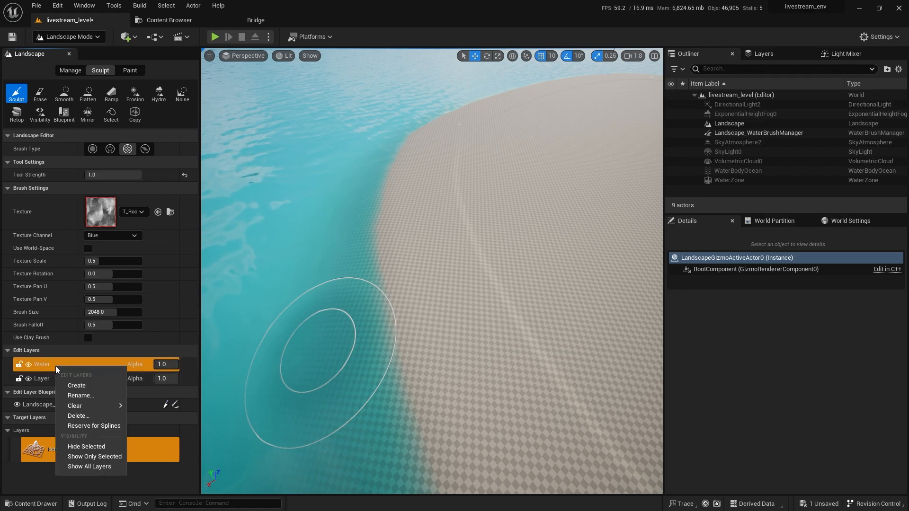
pyautogui.click(83, 382)
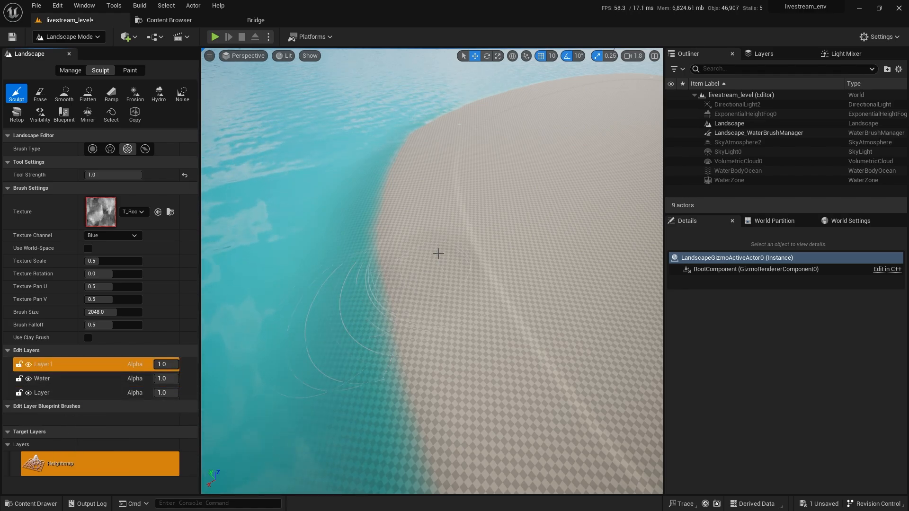
pyautogui.moveTo(439, 254)
pyautogui.mouseDown()
pyautogui.moveTo(424, 250)
pyautogui.moveTo(440, 265)
pyautogui.mouseUp()
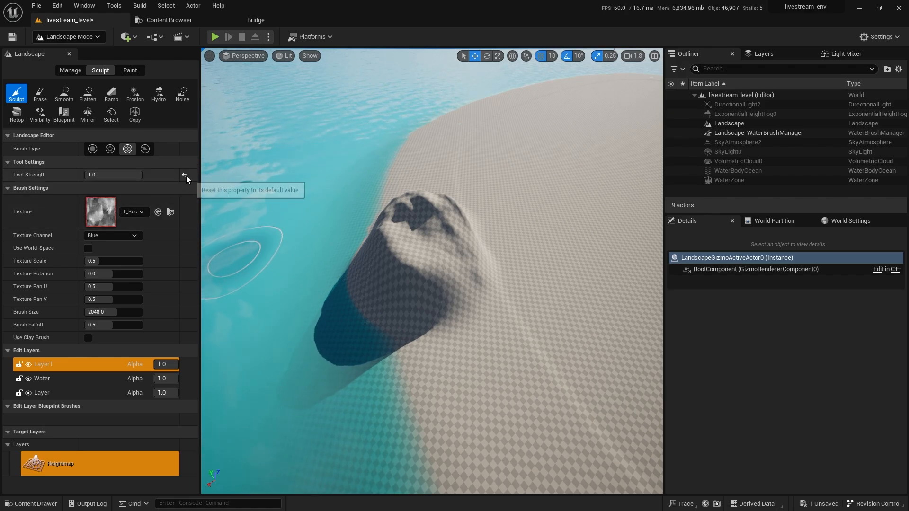
# - Switch to the circular brush, reset the tool strength to 0.3, and extend the shoreline mound with the Sculpt tool
pyautogui.click(92, 149)
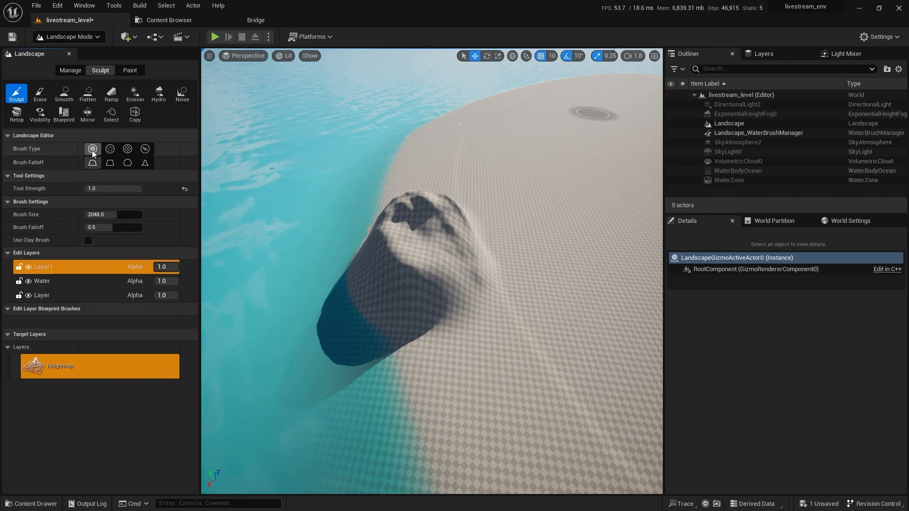
pyautogui.click(184, 189)
pyautogui.moveTo(417, 220); pyautogui.dragTo(416, 220)
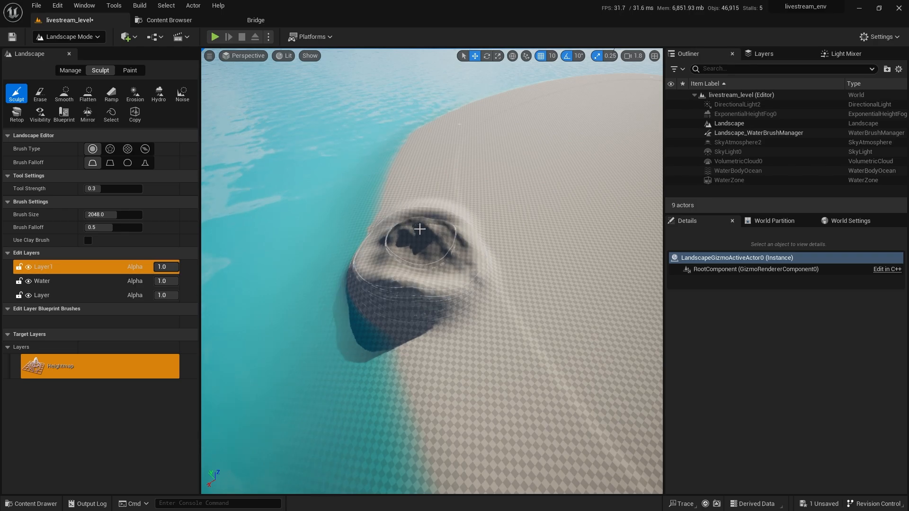
pyautogui.moveTo(456, 246)
pyautogui.mouseDown(button='right')
pyautogui.moveTo(521, 255)
pyautogui.moveTo(426, 274)
pyautogui.mouseUp(button='right')
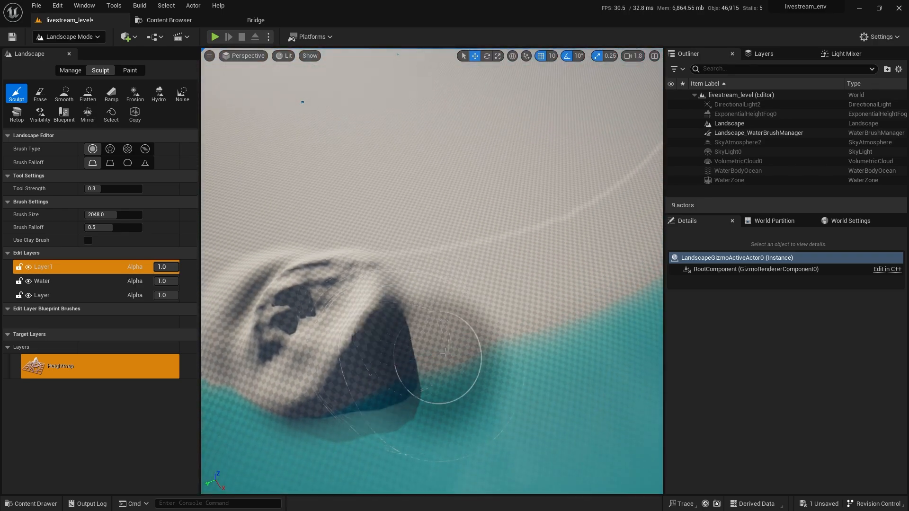
pyautogui.moveTo(405, 349)
pyautogui.mouseDown(button='right')
pyautogui.moveTo(478, 302)
pyautogui.moveTo(419, 349)
pyautogui.moveTo(322, 317)
pyautogui.moveTo(256, 360)
pyautogui.moveTo(246, 378)
pyautogui.mouseUp(button='right')
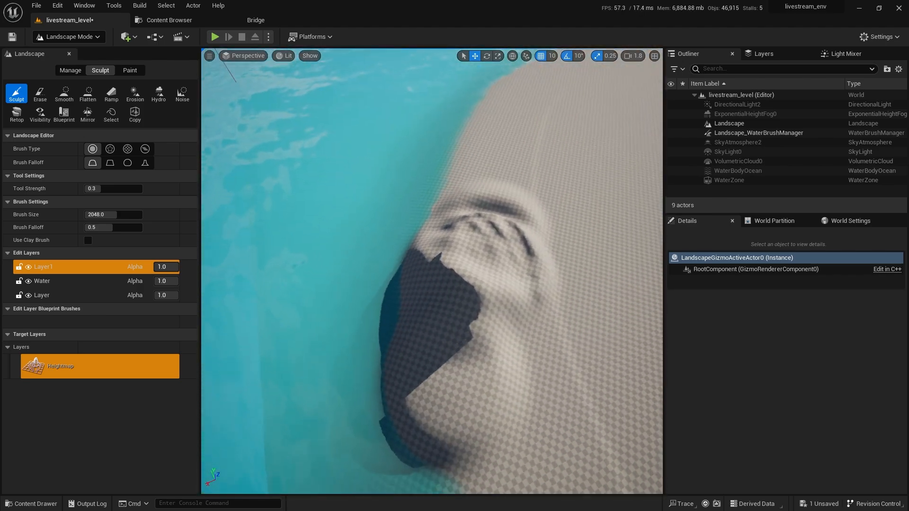
# - Flatten the sculpted mound and the surrounding shoreline to the island's level with the Flatten tool at strength 0.3
pyautogui.click(88, 93)
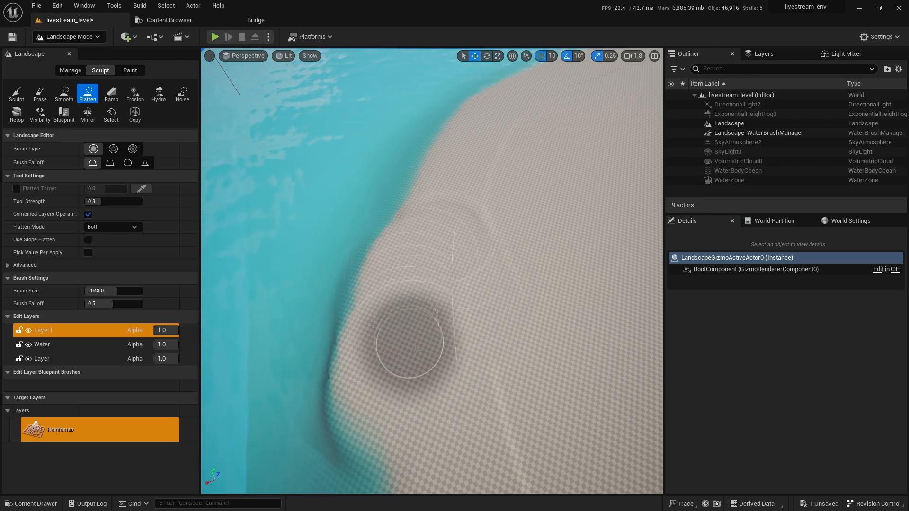
pyautogui.moveTo(477, 336)
pyautogui.mouseDown(button='right')
pyautogui.moveTo(477, 265)
pyautogui.moveTo(568, 230)
pyautogui.moveTo(544, 229)
pyautogui.mouseUp(button='right')
pyautogui.press('w')
pyautogui.press('w')
pyautogui.press('s')
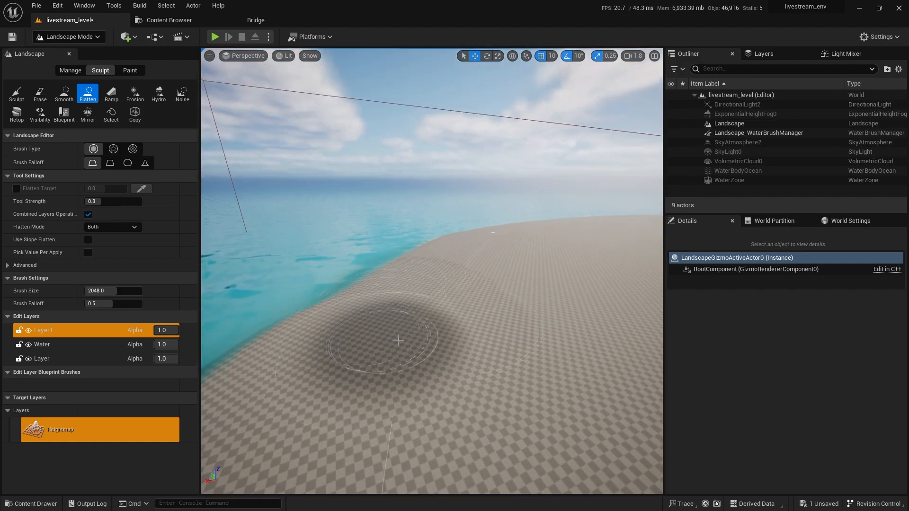
pyautogui.moveTo(398, 341)
pyautogui.mouseDown(button='right')
pyautogui.moveTo(469, 337)
pyautogui.moveTo(482, 359)
pyautogui.moveTo(469, 388)
pyautogui.mouseUp(button='right')
pyautogui.press('s')
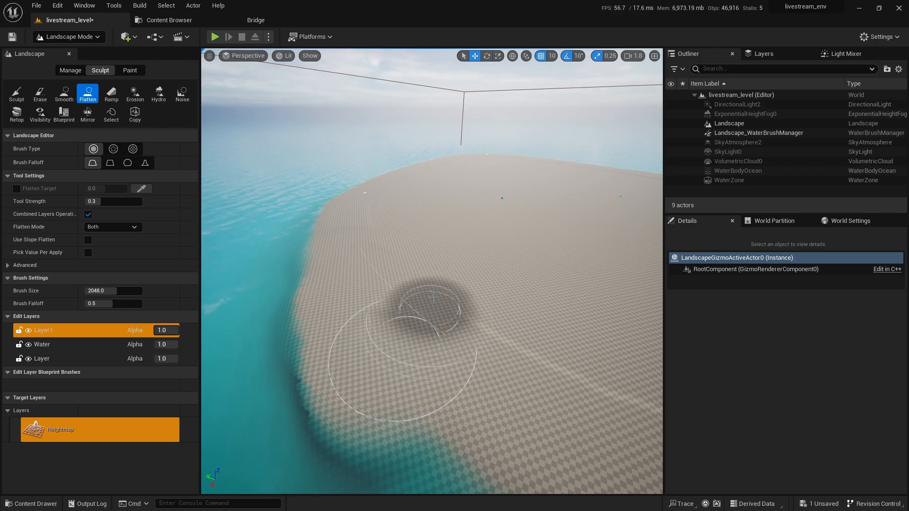
# - Sculpt a raised ridge on the island near the shore and move Layer1 below the Water edit layer
pyautogui.click(17, 95)
pyautogui.moveTo(449, 328)
pyautogui.mouseDown()
pyautogui.moveTo(415, 288)
pyautogui.moveTo(466, 407)
pyautogui.mouseUp()
pyautogui.moveTo(42, 267); pyautogui.dragTo(48, 289)
pyautogui.moveTo(431, 271)
pyautogui.mouseDown(button='right')
pyautogui.moveTo(431, 299)
pyautogui.moveTo(432, 275)
pyautogui.mouseUp(button='right')
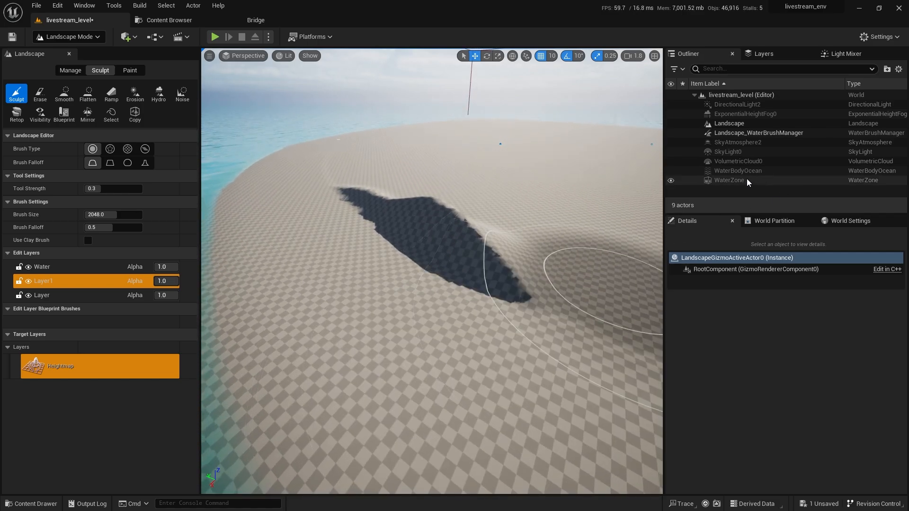
# - Switch to Selection Mode, select WaterBodyOcean, and expand its terrain Curve Settings
pyautogui.hotkey('shift', '1')
pyautogui.click(734, 171)
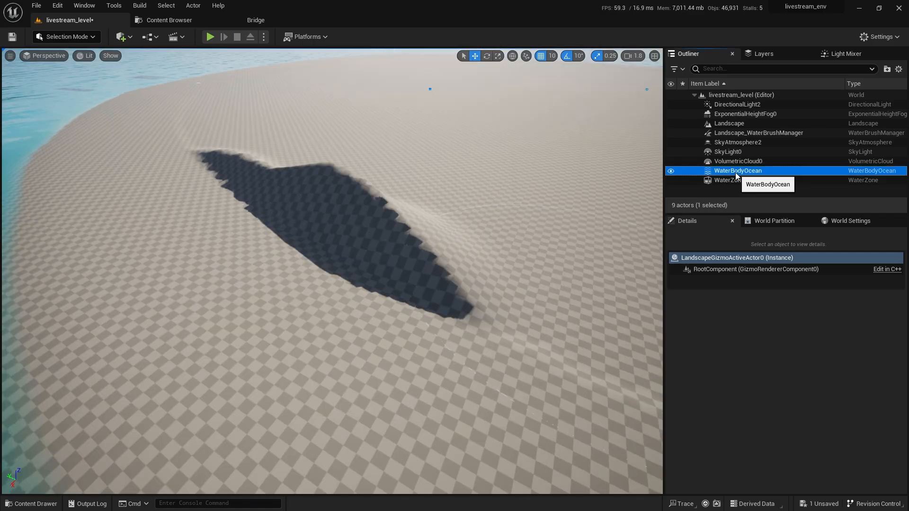
pyautogui.scroll(-3, 741, 444)
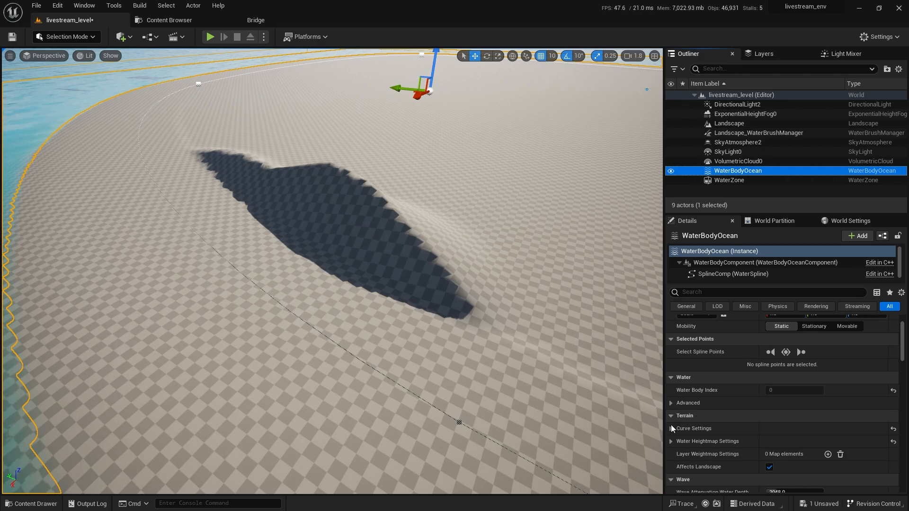
pyautogui.scroll(-3, 666, 429)
pyautogui.scroll(-2, 686, 421)
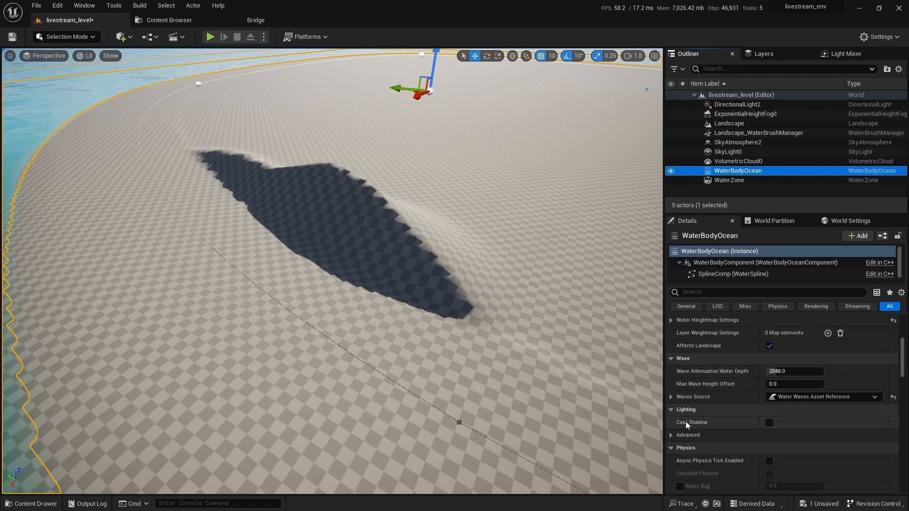
pyautogui.moveTo(587, 416); pyautogui.dragTo(530, 369, button='right')
pyautogui.press('s')
pyautogui.scroll(2, 761, 426)
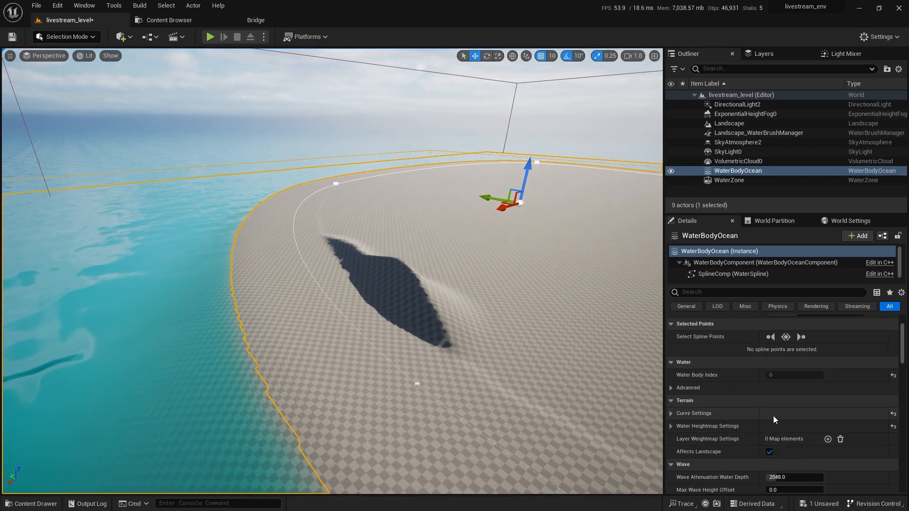
pyautogui.scroll(2, 772, 415)
pyautogui.scroll(-8, 757, 411)
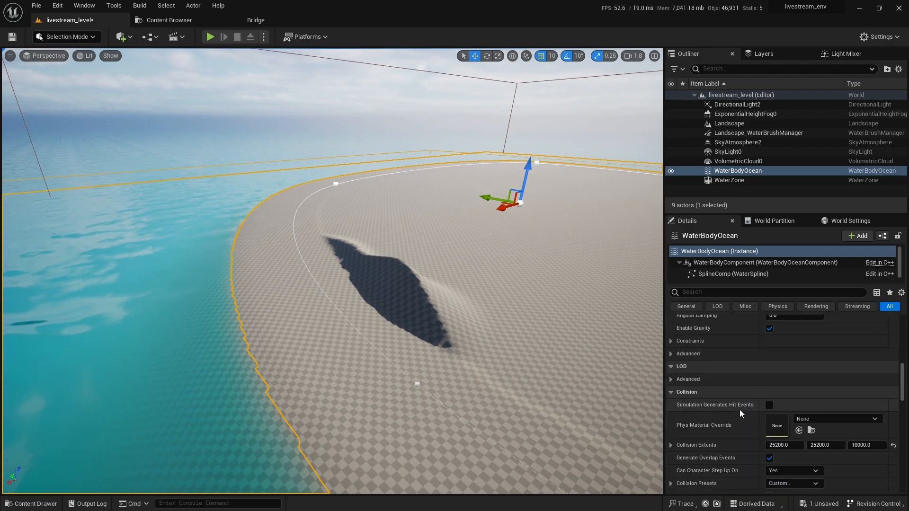
pyautogui.scroll(10, 727, 395)
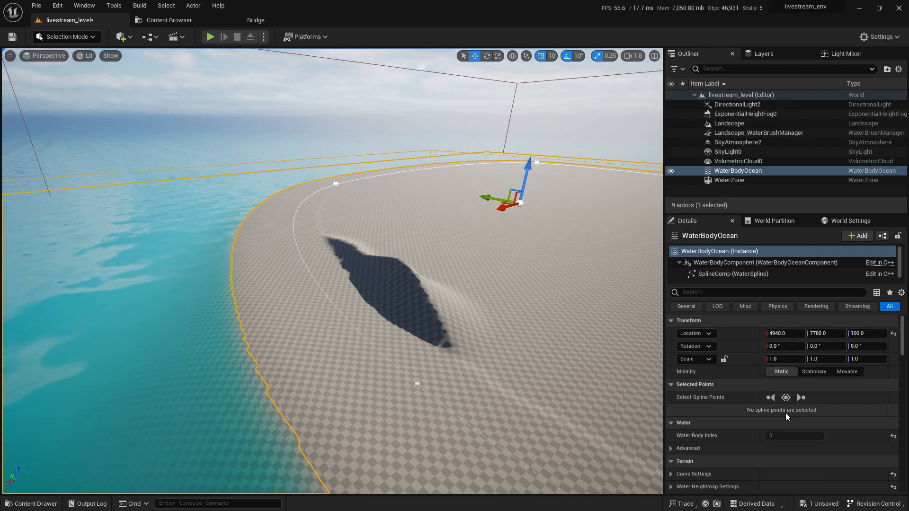
pyautogui.scroll(-2, 758, 426)
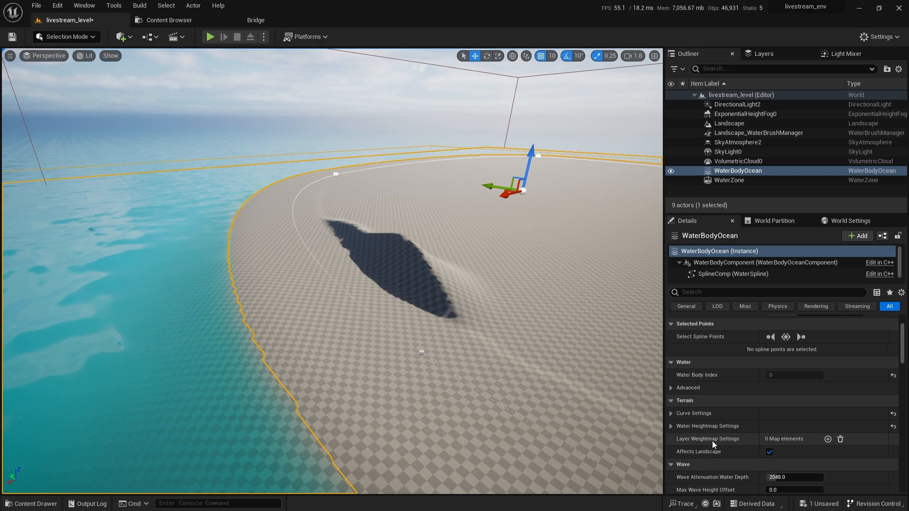
pyautogui.click(670, 414)
# - Check the underwater slope off the island, and open the ocean's FloatCurve elevation curve asset docked in the main window
pyautogui.moveTo(521, 331); pyautogui.dragTo(370, 279, button='right')
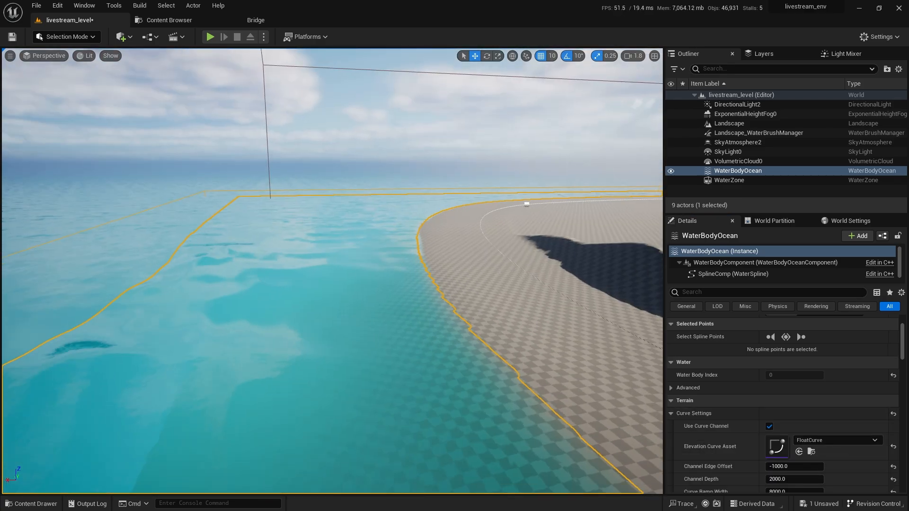
pyautogui.press('q')
pyautogui.moveTo(491, 399)
pyautogui.mouseDown(button='right')
pyautogui.moveTo(486, 406)
pyautogui.moveTo(492, 389)
pyautogui.moveTo(491, 400)
pyautogui.mouseUp(button='right')
pyautogui.scroll(-2, 490, 399)
pyautogui.press('e')
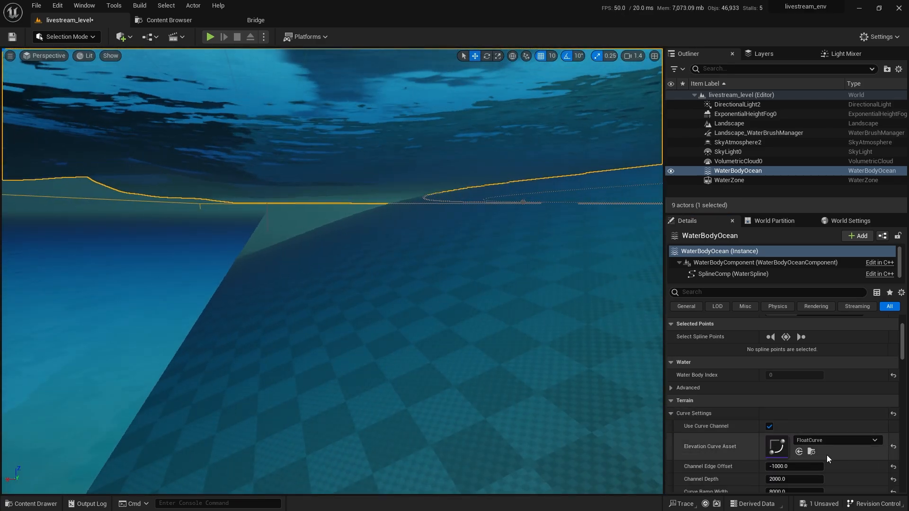
pyautogui.doubleClick(778, 451)
pyautogui.moveTo(908, 85); pyautogui.dragTo(350, 17)
# - Add a key midway on the elevation curve, move it to time 0.1, value 0.95, and check the underwater slope in the level
pyautogui.click(512, 290)
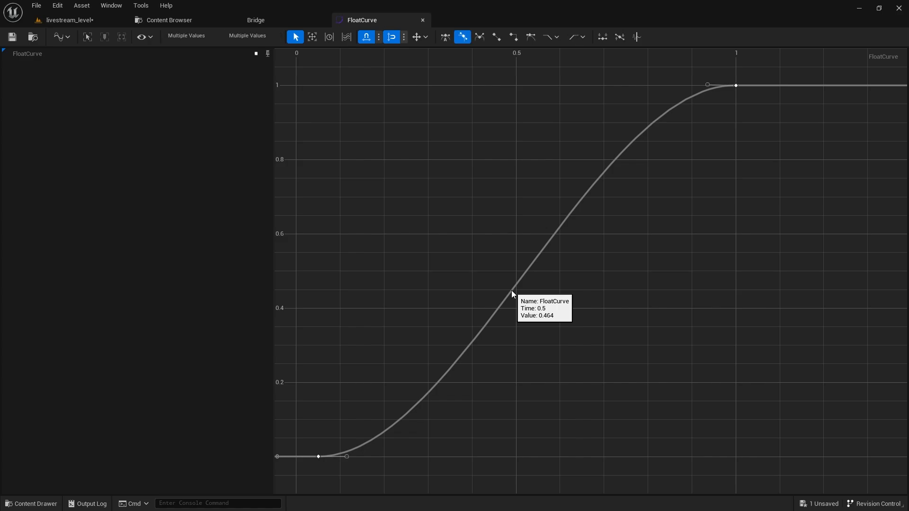
pyautogui.rightClick(511, 291)
pyautogui.click(522, 308)
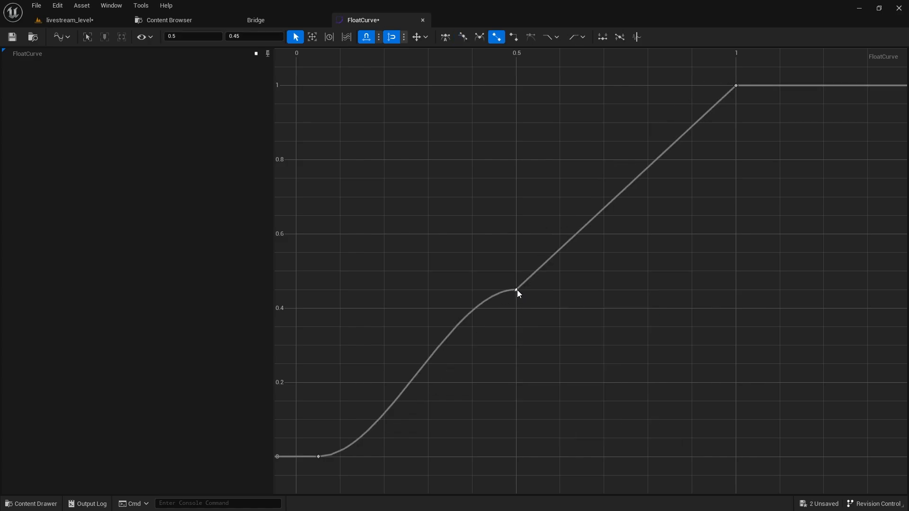
pyautogui.moveTo(516, 290); pyautogui.dragTo(340, 102)
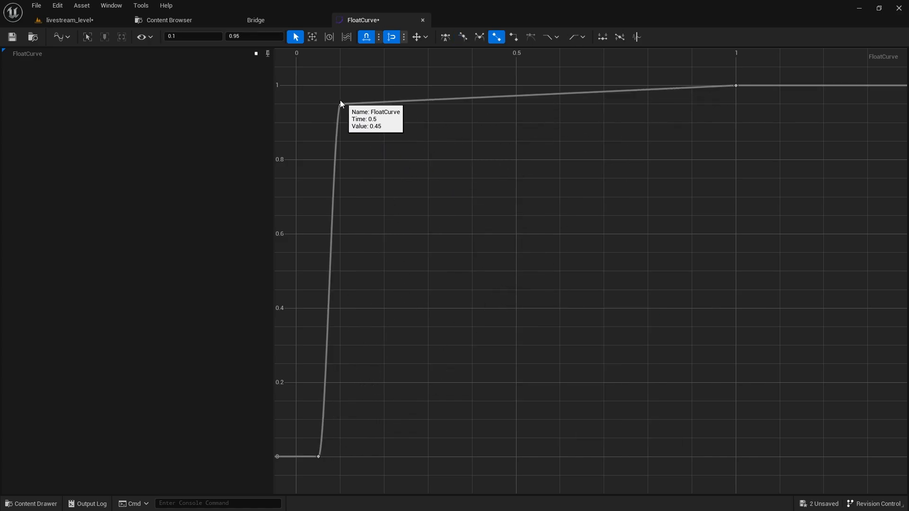
pyautogui.click(57, 20)
pyautogui.moveTo(331, 270); pyautogui.dragTo(321, 284, button='right')
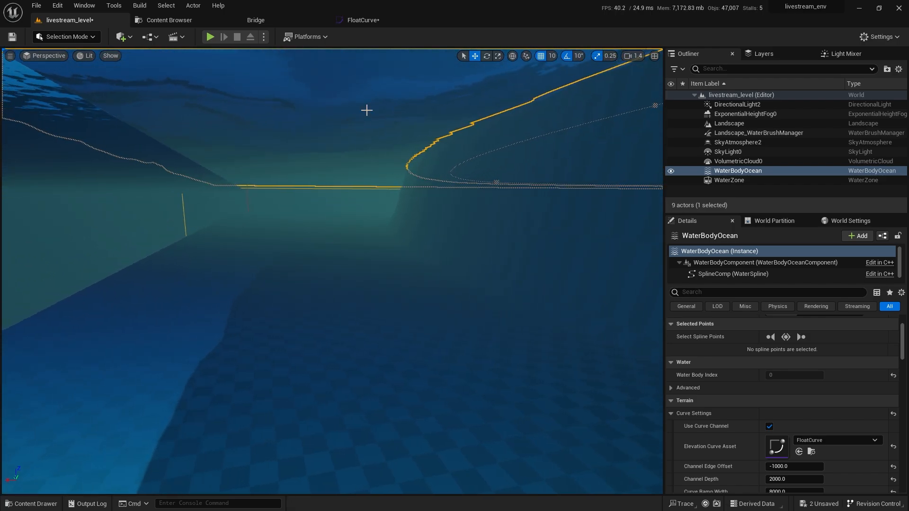
# - Float the FloatCurve editor over the level and move the added key to time 0.3, value 0.45
pyautogui.moveTo(370, 20); pyautogui.dragTo(536, 139)
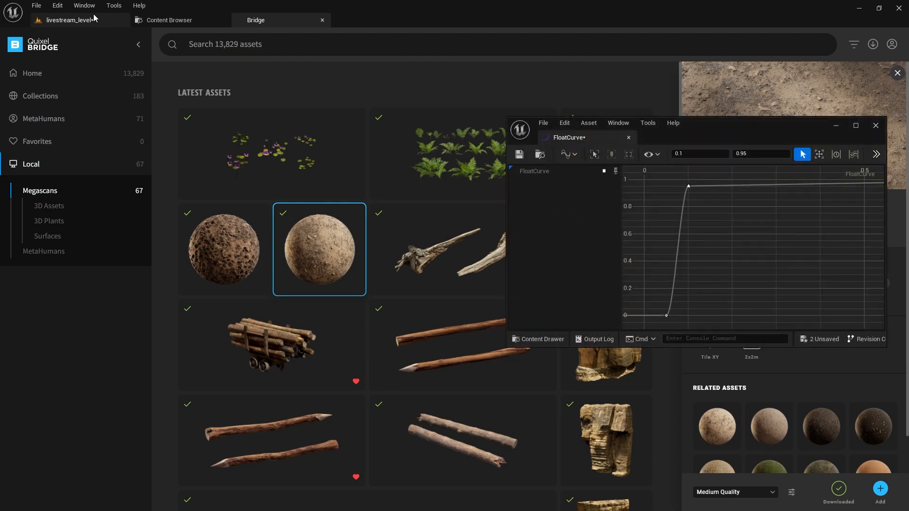
pyautogui.click(124, 20)
pyautogui.moveTo(688, 186); pyautogui.dragTo(775, 254)
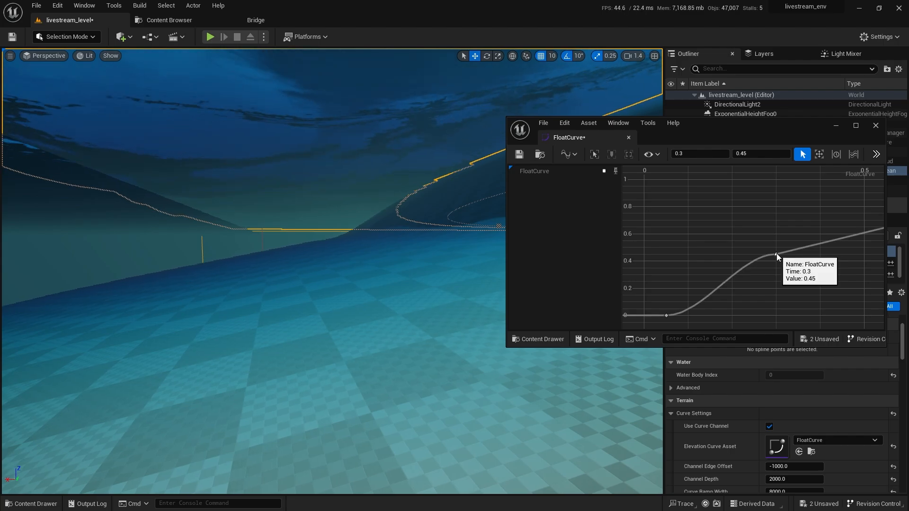
# - Delete the added key from the elevation curve and inspect the seabed slope and shoreline in the level
pyautogui.press('Delete')
pyautogui.scroll(-3, 799, 245)
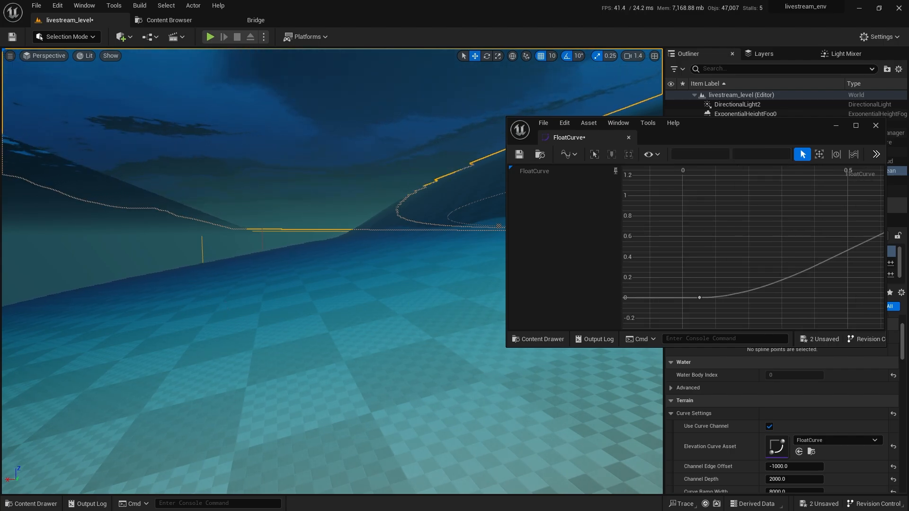
pyautogui.moveTo(409, 298); pyautogui.dragTo(305, 325, button='right')
pyautogui.scroll(-1, 798, 248)
pyautogui.moveTo(799, 248); pyautogui.dragTo(697, 282, button='right')
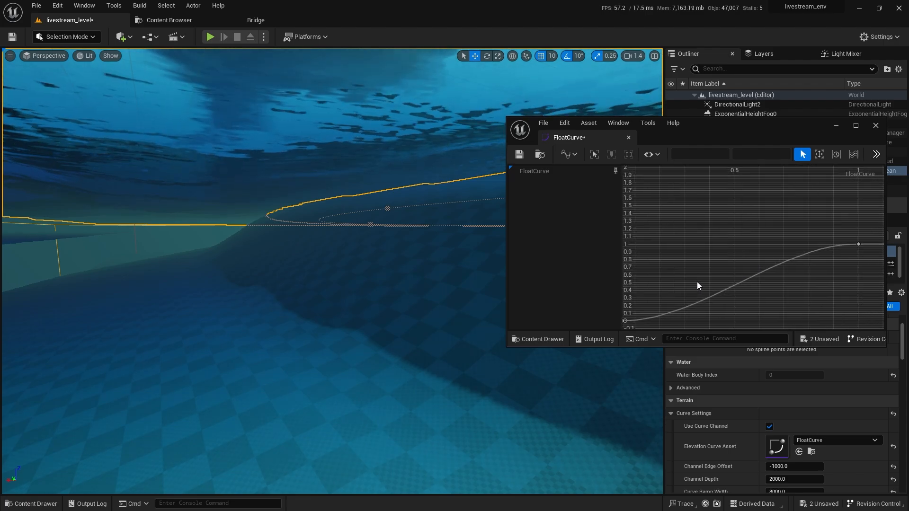
pyautogui.scroll(-1, 772, 251)
pyautogui.moveTo(298, 328); pyautogui.dragTo(371, 191, button='right')
pyautogui.press('e')
pyautogui.press('q')
pyautogui.press('e')
pyautogui.press('e')
pyautogui.scroll(2, 246, 341)
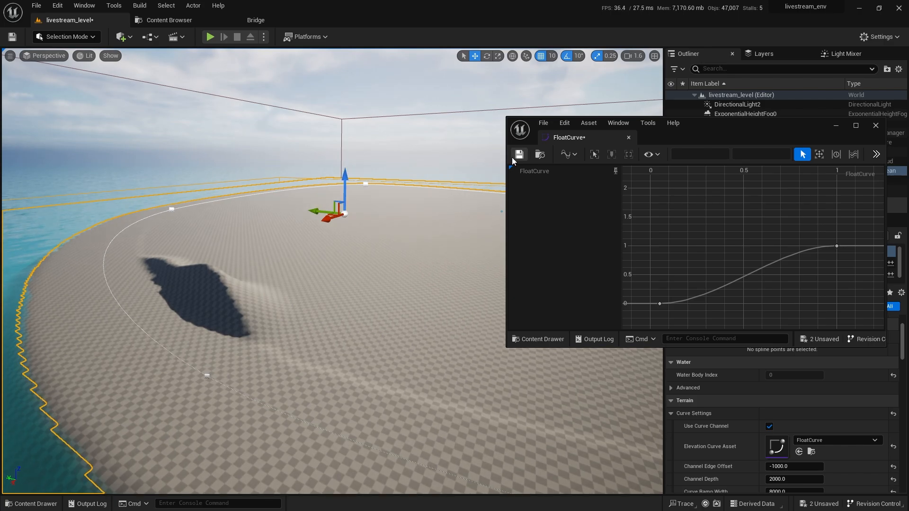
# - Save FloatCurve, close its editor, and save the level
pyautogui.click(524, 156)
pyautogui.middleClick(581, 138)
pyautogui.moveTo(581, 137); pyautogui.dragTo(619, 132, button='right')
pyautogui.press('w')
pyautogui.scroll(5, 611, 133)
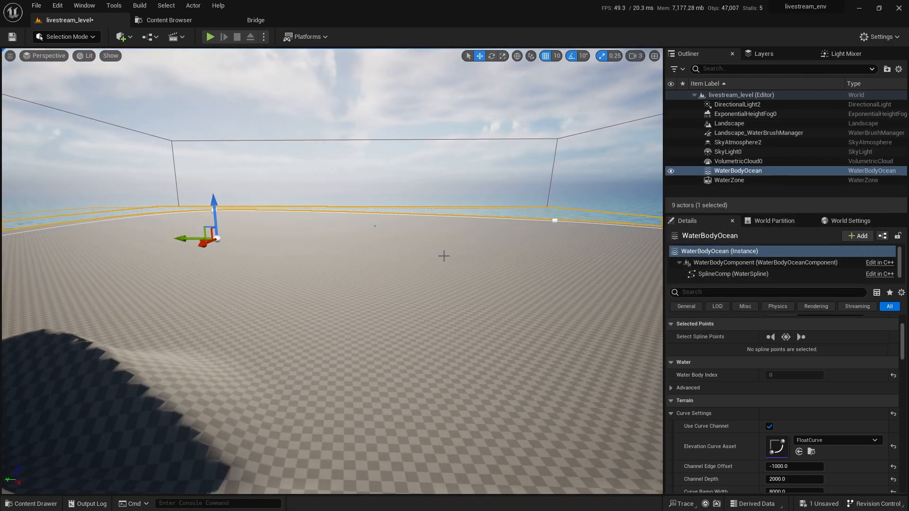
pyautogui.moveTo(423, 286); pyautogui.dragTo(423, 313, button='right')
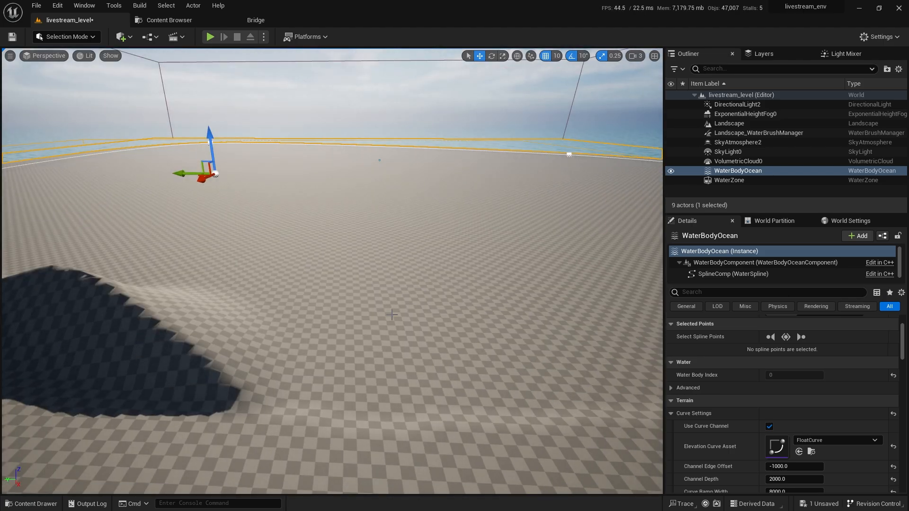
pyautogui.hotkey('ctrl', 's')
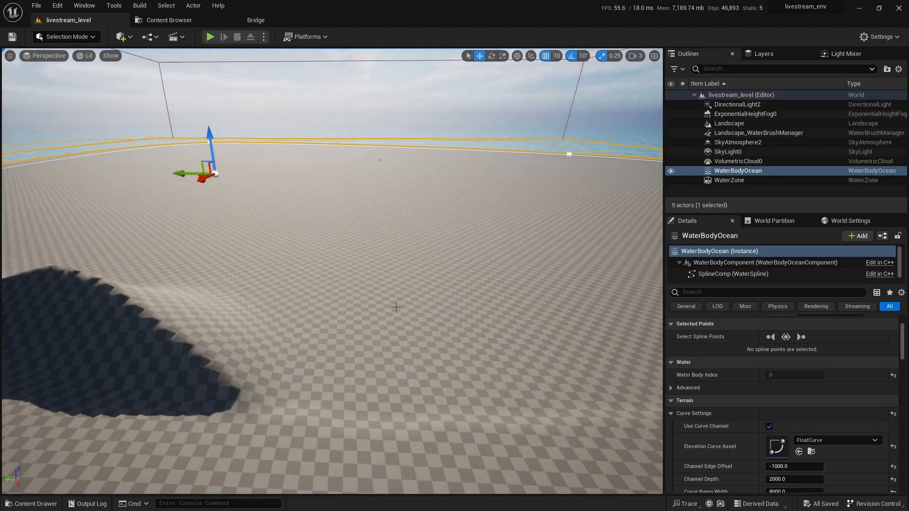
# - Play the level in the editor, fly over the island, shoreline and sculpted ridge, and stop the session
pyautogui.click(210, 37)
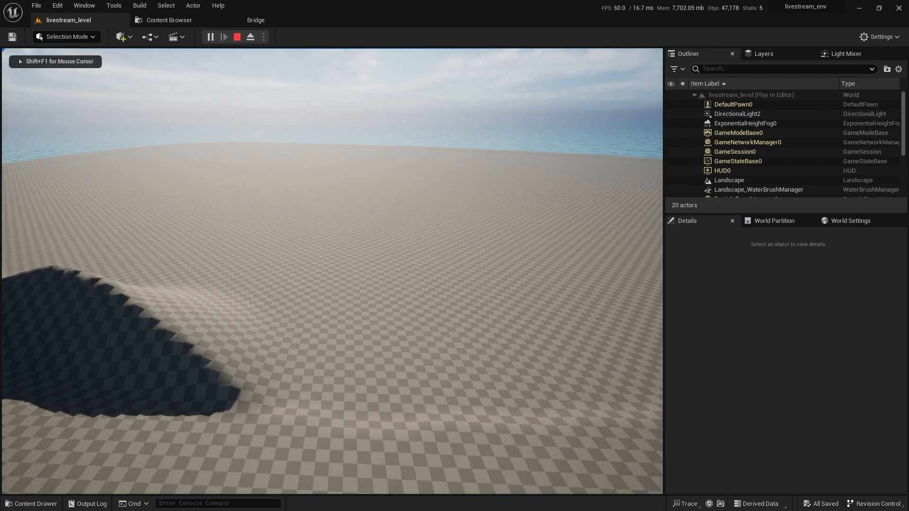
pyautogui.press('w')
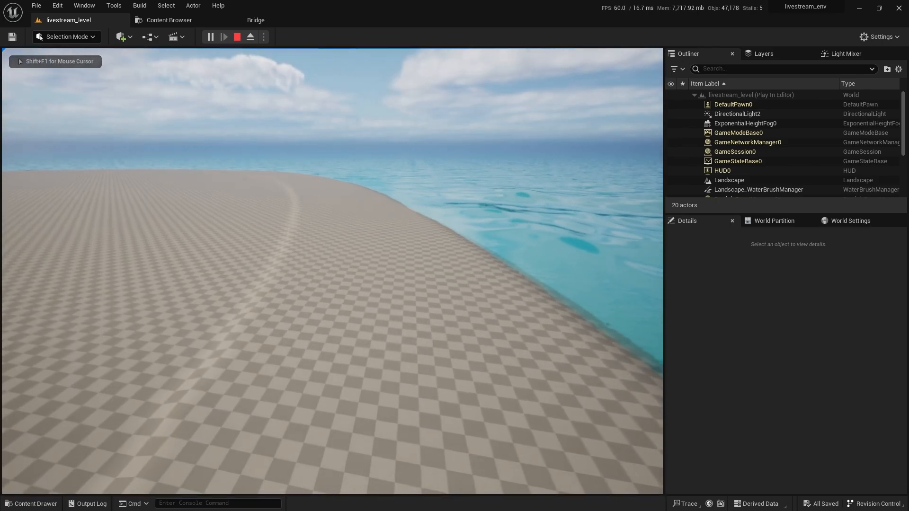
pyautogui.press('w')
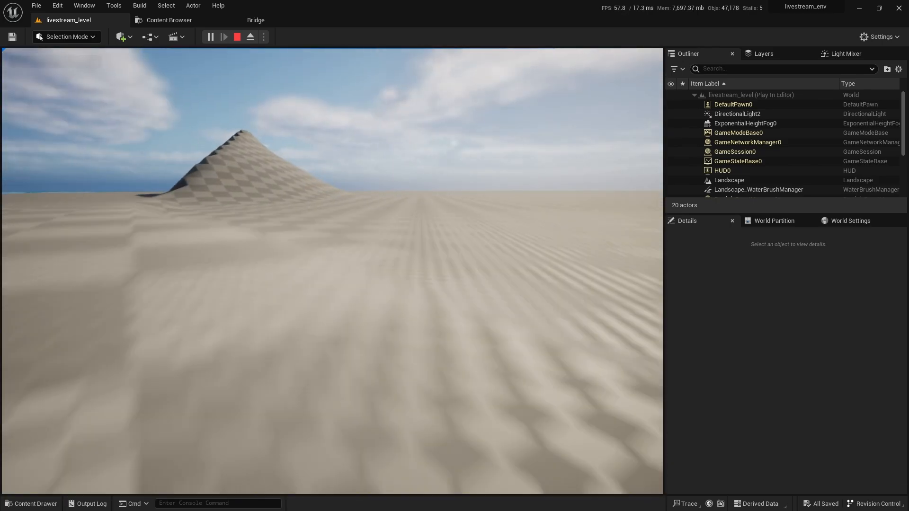
pyautogui.press('w')
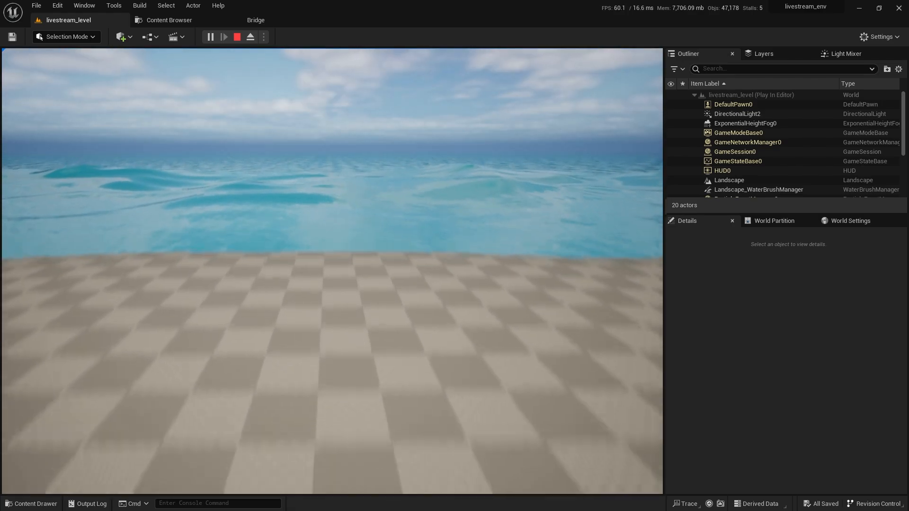
pyautogui.press('w')
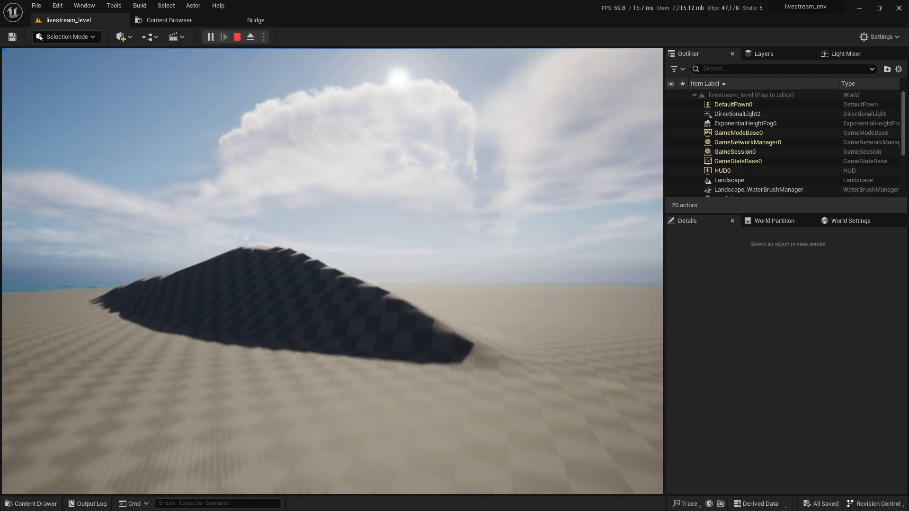
pyautogui.press('w')
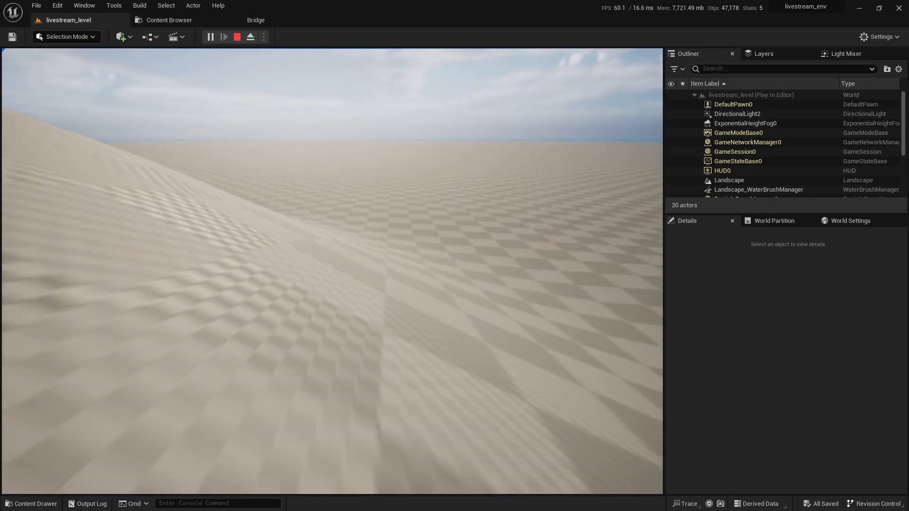
pyautogui.press('w')
pyautogui.press('Escape')
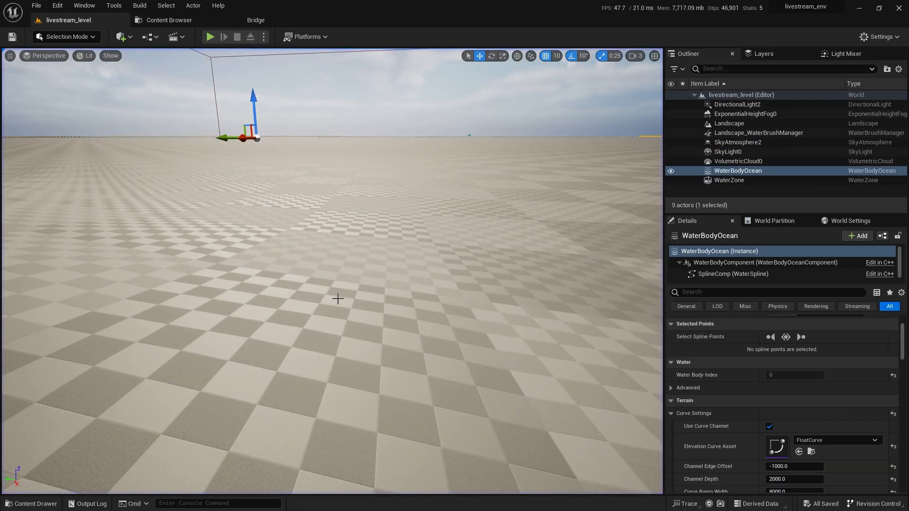
# - Open Content Browser 1, turn off its Static Mesh filter, and display the top-level Content folder
pyautogui.moveTo(337, 298); pyautogui.dragTo(390, 243, button='right')
pyautogui.hotkey('ctrl', 'space')
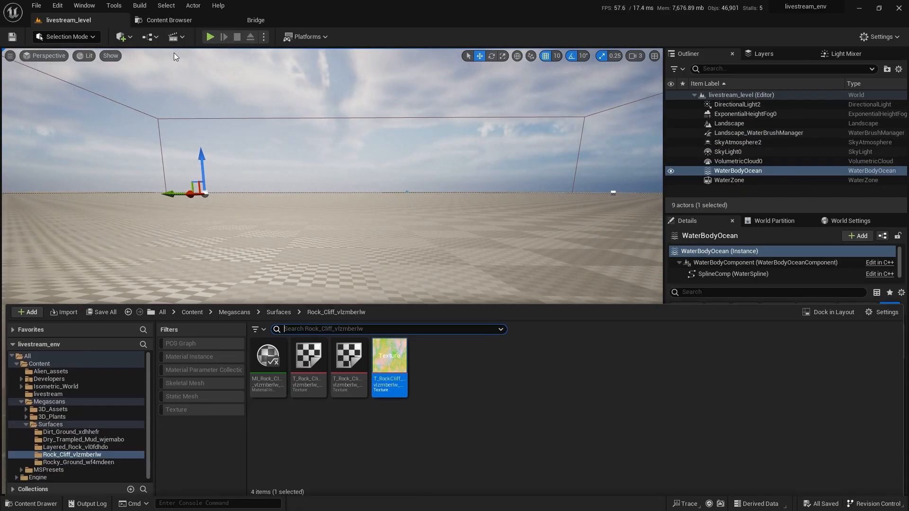
pyautogui.click(85, 6)
pyautogui.moveTo(138, 42)
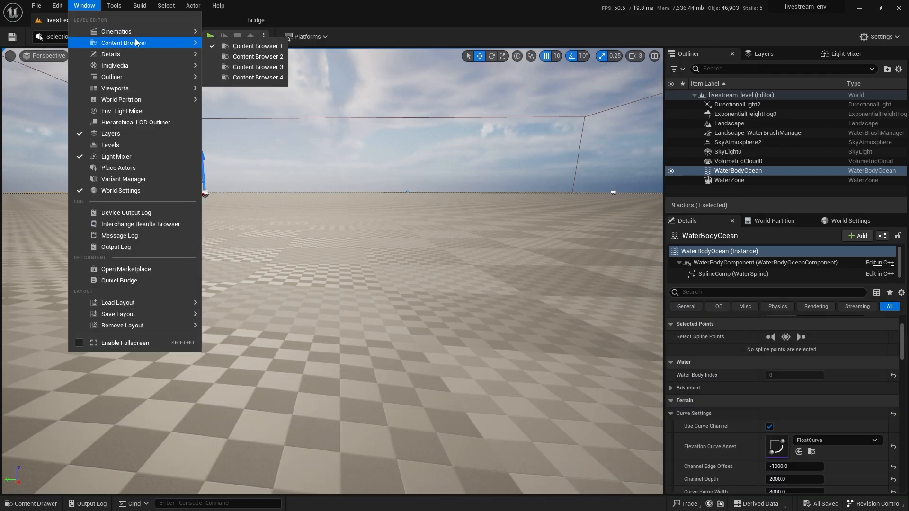
pyautogui.click(224, 46)
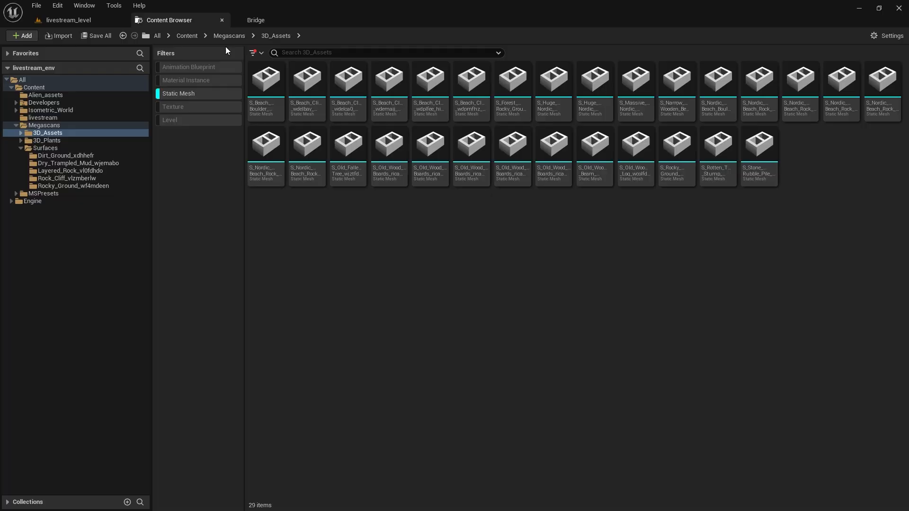
pyautogui.click(188, 94)
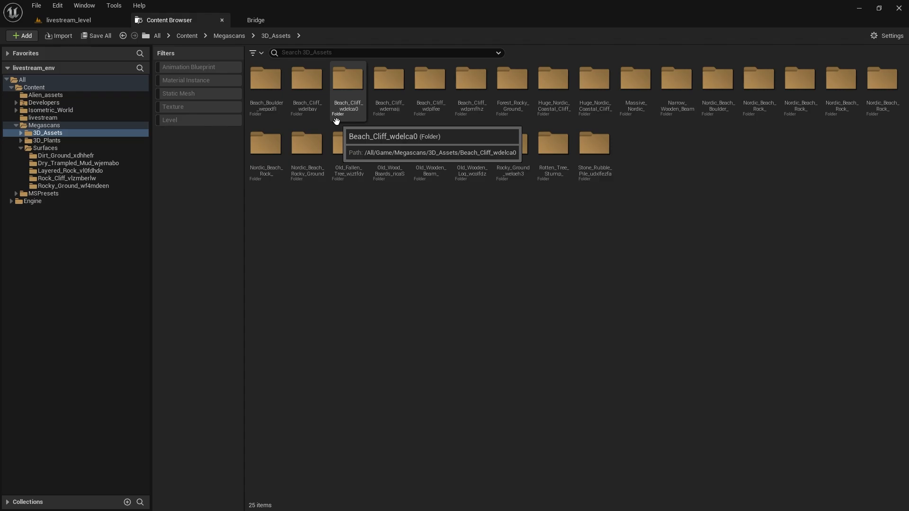
pyautogui.click(71, 87)
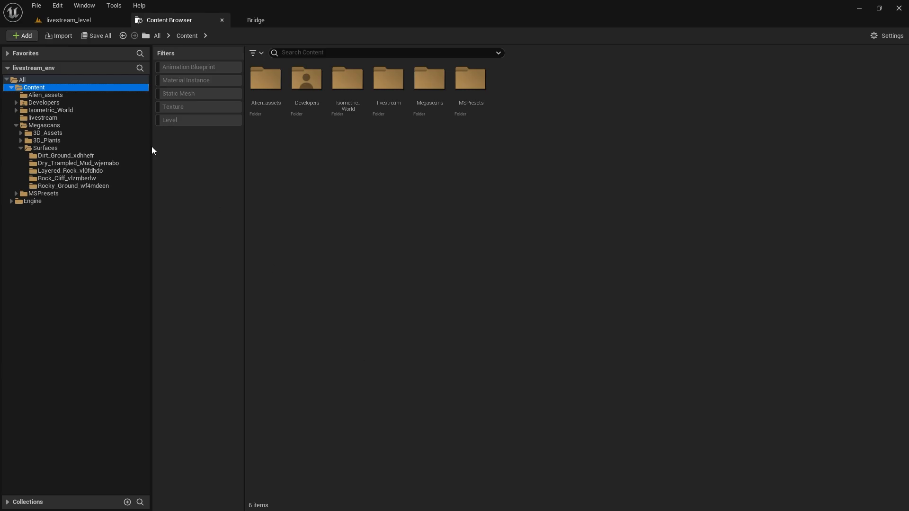
# - Add the Third Person Blueprint content pack to the project from the livestream_level editor and close the Add Content dialog
pyautogui.click(74, 20)
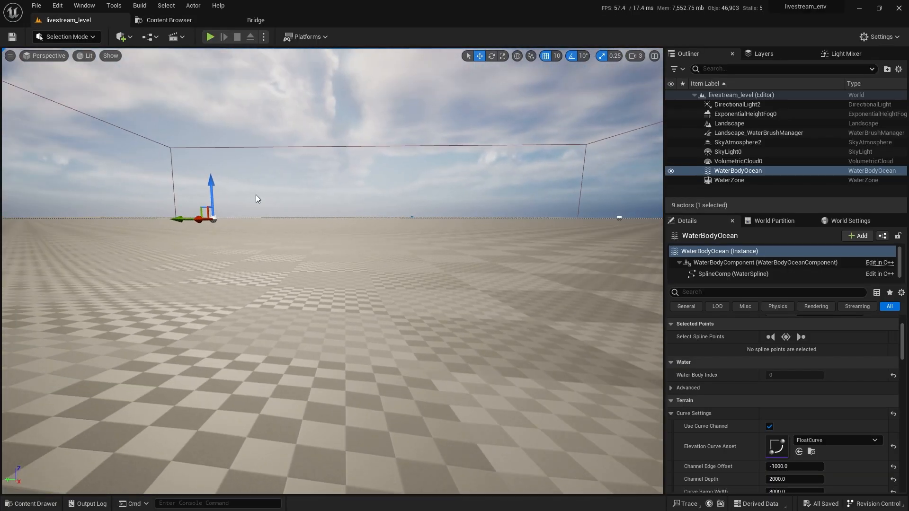
pyautogui.hotkey('ctrl', 'space')
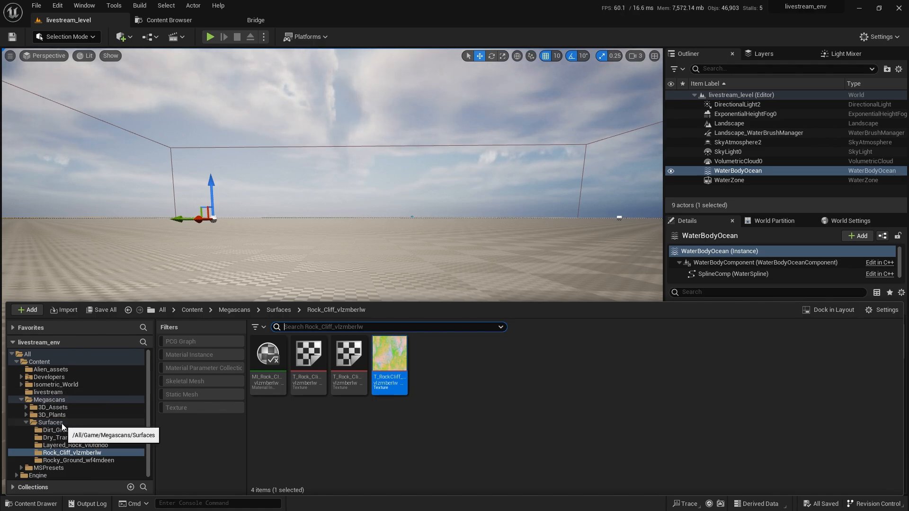
pyautogui.click(40, 314)
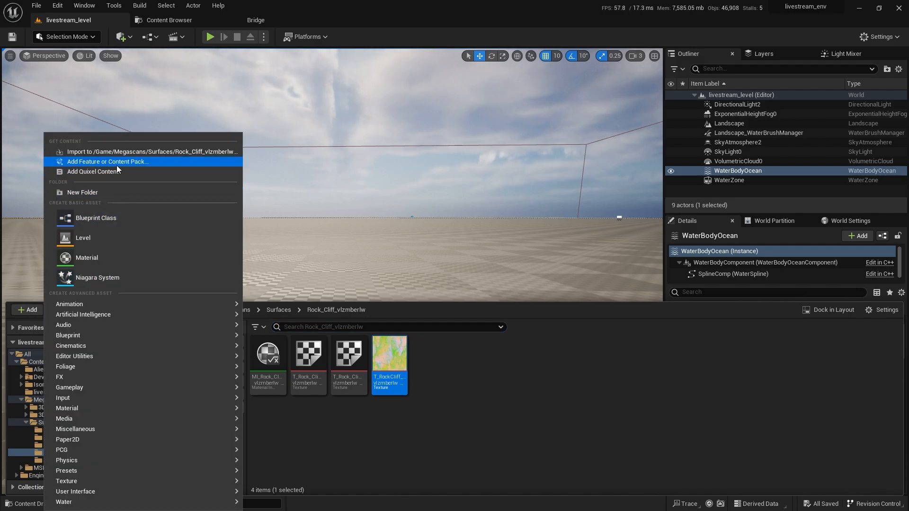
pyautogui.click(146, 162)
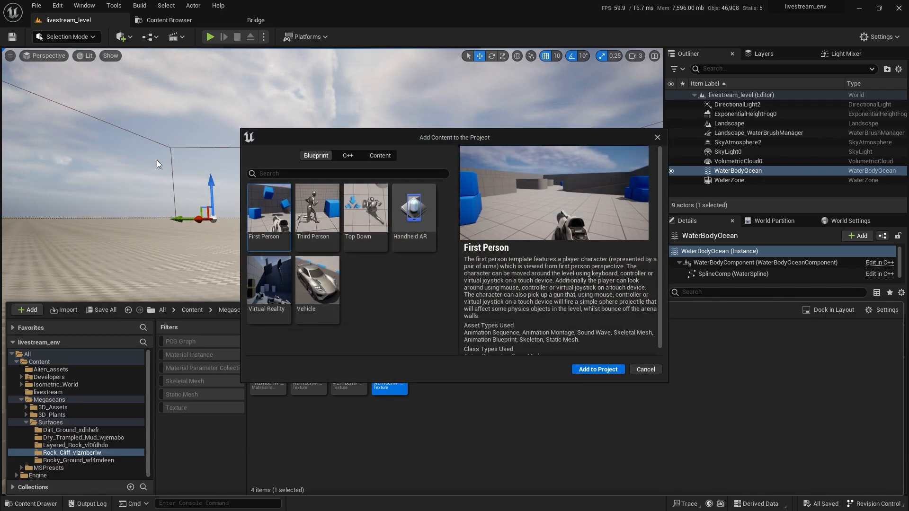
pyautogui.click(319, 209)
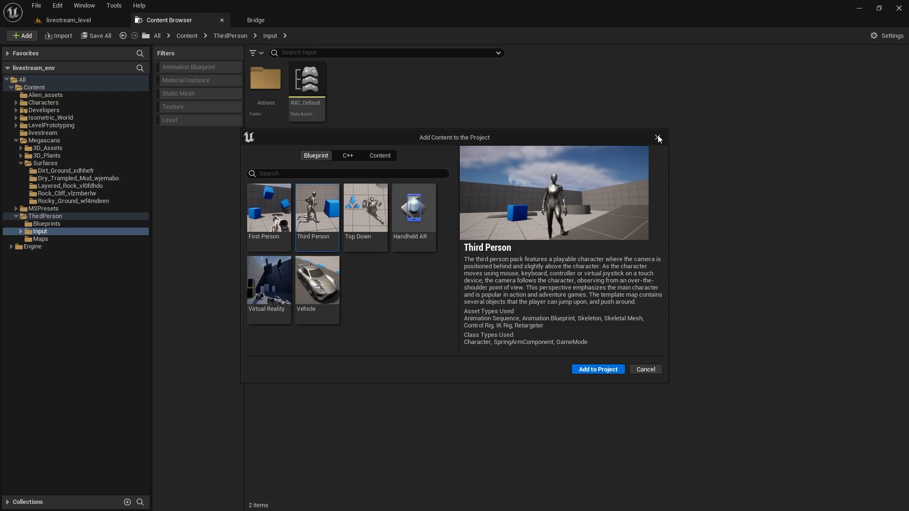
pyautogui.click(658, 138)
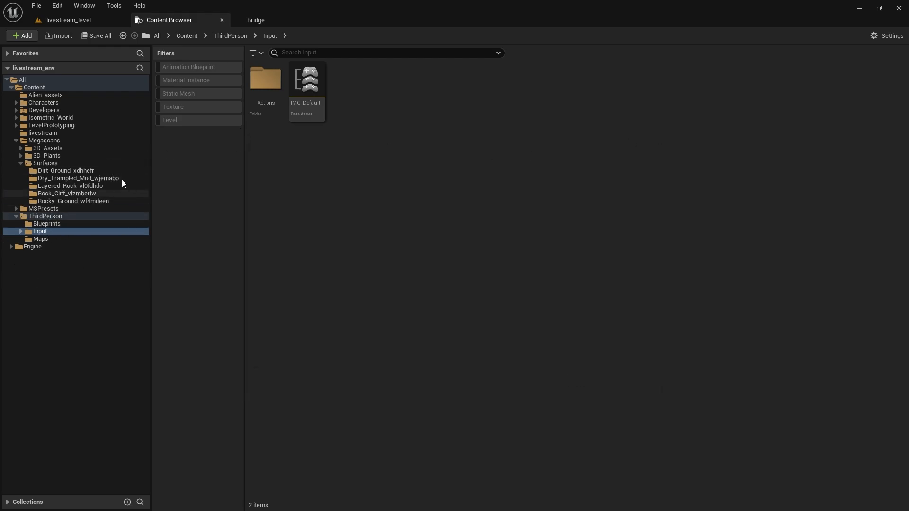
# - Look through the Blueprints, Input and Maps subfolders of the added ThirdPerson folder
pyautogui.click(41, 216)
pyautogui.click(45, 223)
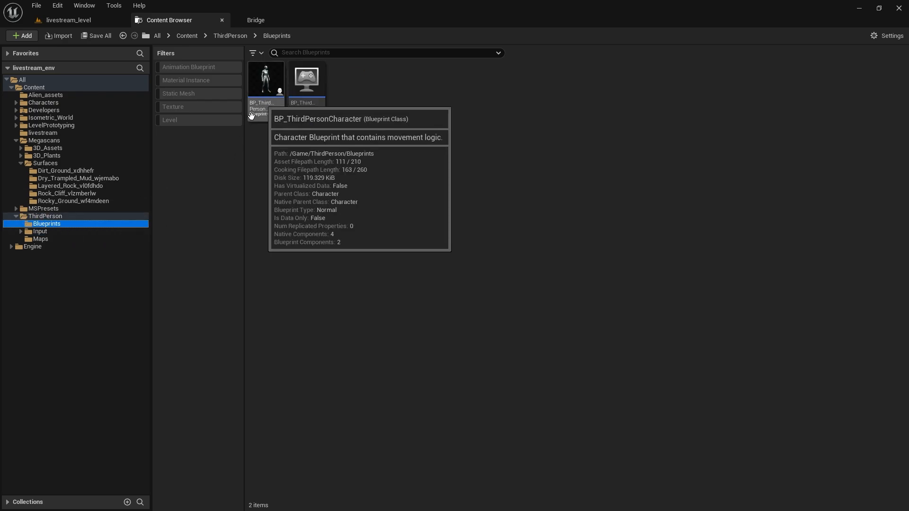
pyautogui.click(36, 231)
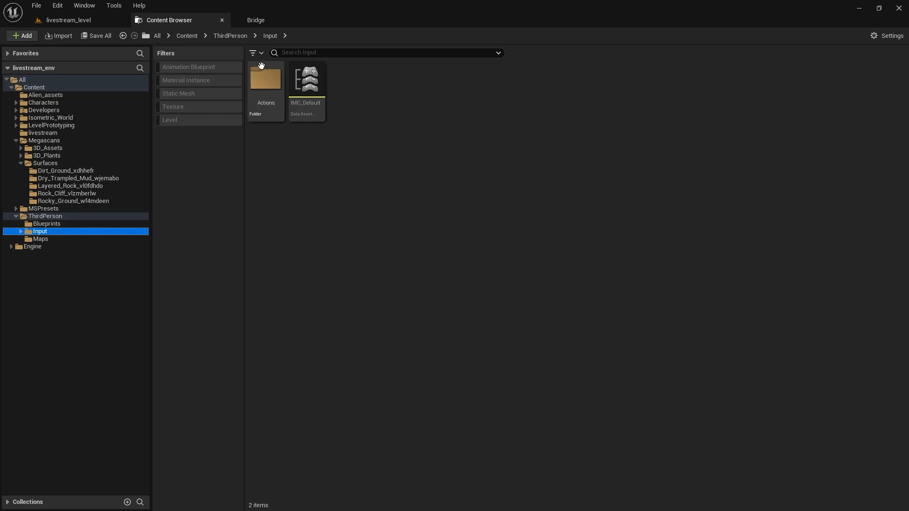
pyautogui.click(36, 238)
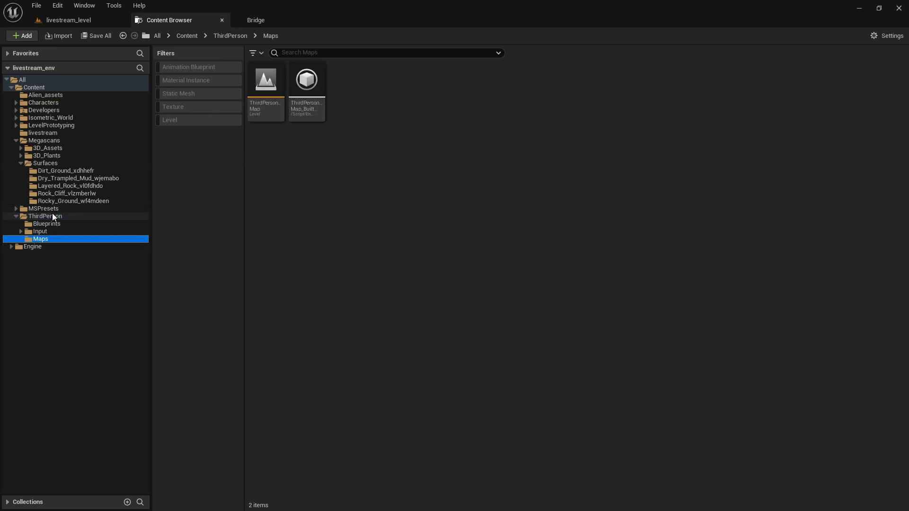
pyautogui.click(53, 216)
# - Return to livestream_level, play it with the default pawn, fly across the island, and stop the session
pyautogui.click(78, 20)
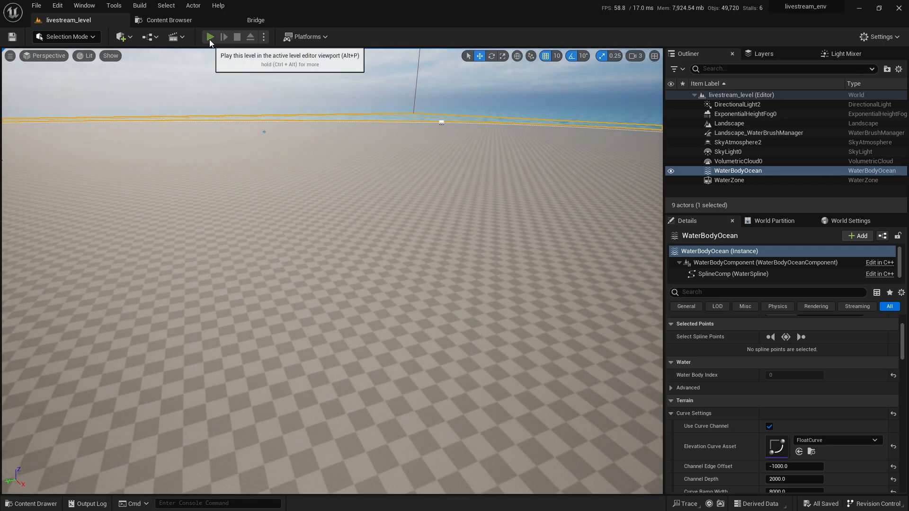
pyautogui.click(209, 37)
pyautogui.press('w')
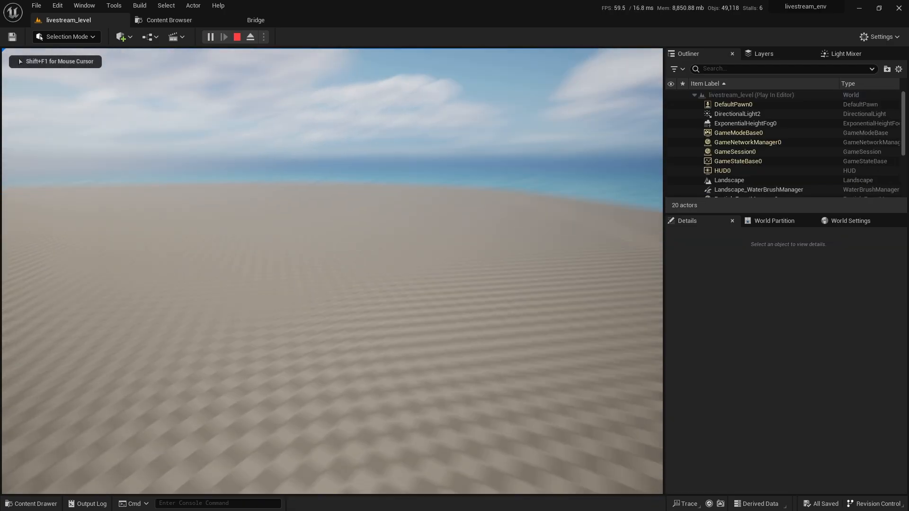
pyautogui.press('w')
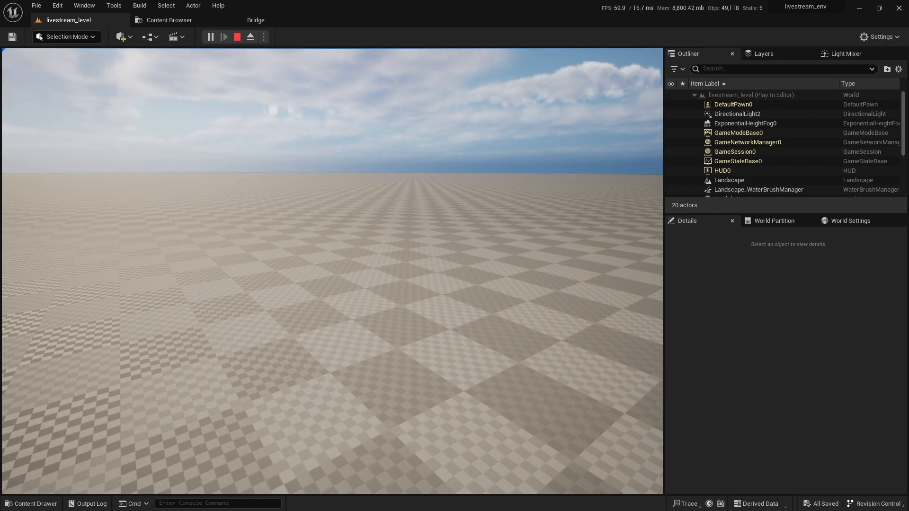
pyautogui.press('Escape')
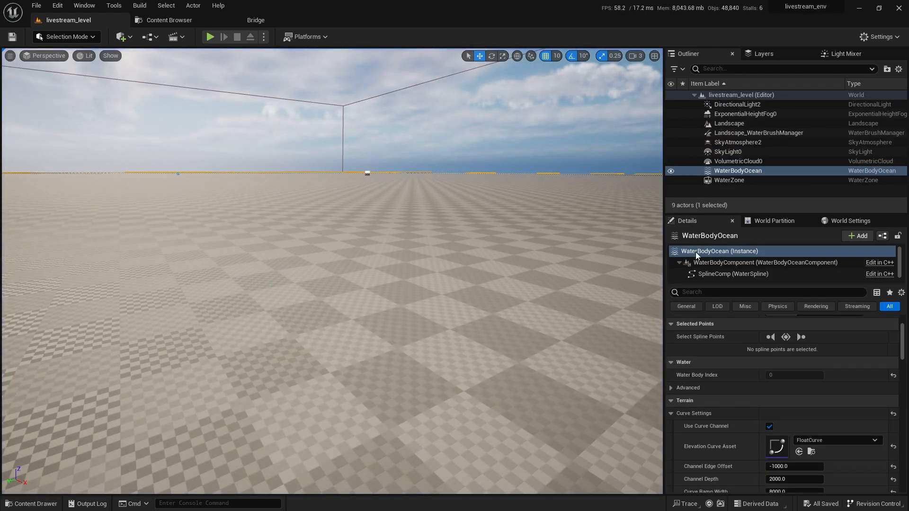
# - Set the level's GameMode Override to BP_ThirdPersonGameMode in World Settings
pyautogui.click(847, 221)
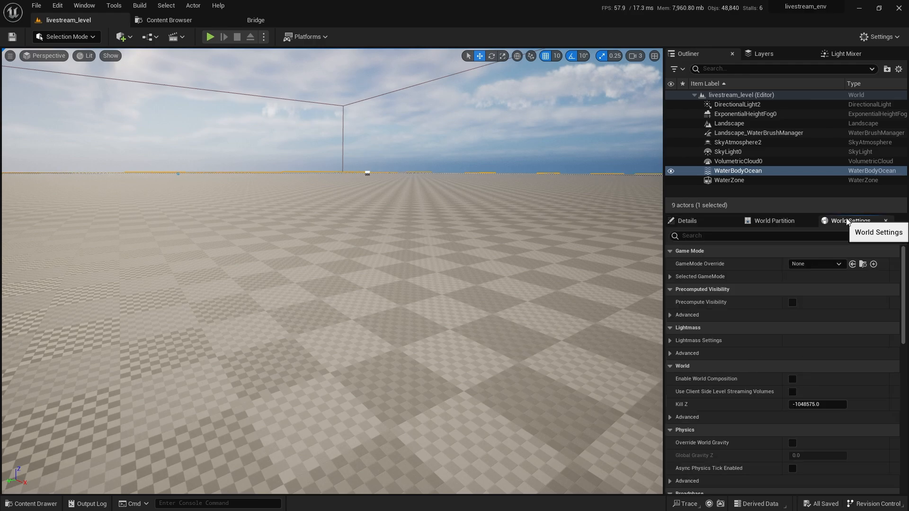
pyautogui.click(807, 266)
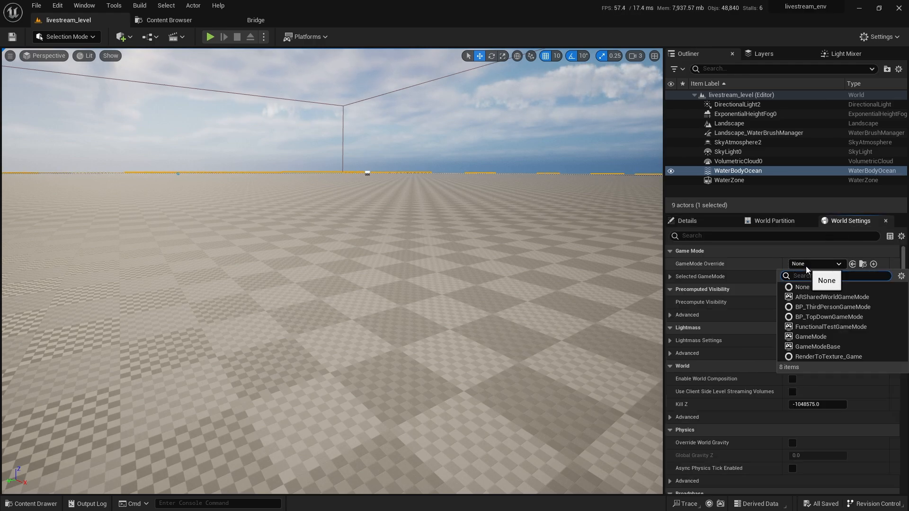
pyautogui.click(841, 307)
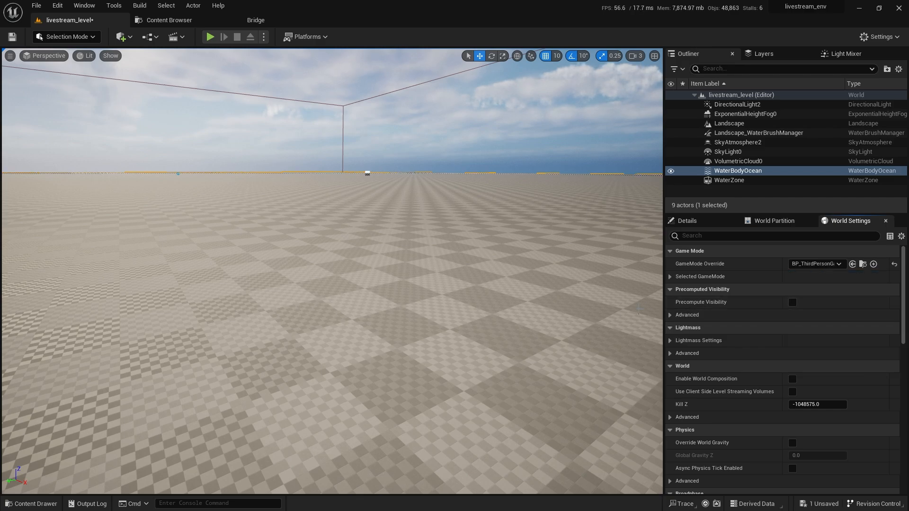
# - Play the level with the third-person character, run from the island out onto the ocean, and stop the session
pyautogui.moveTo(332, 142); pyautogui.dragTo(332, 189, button='right')
pyautogui.click(211, 38)
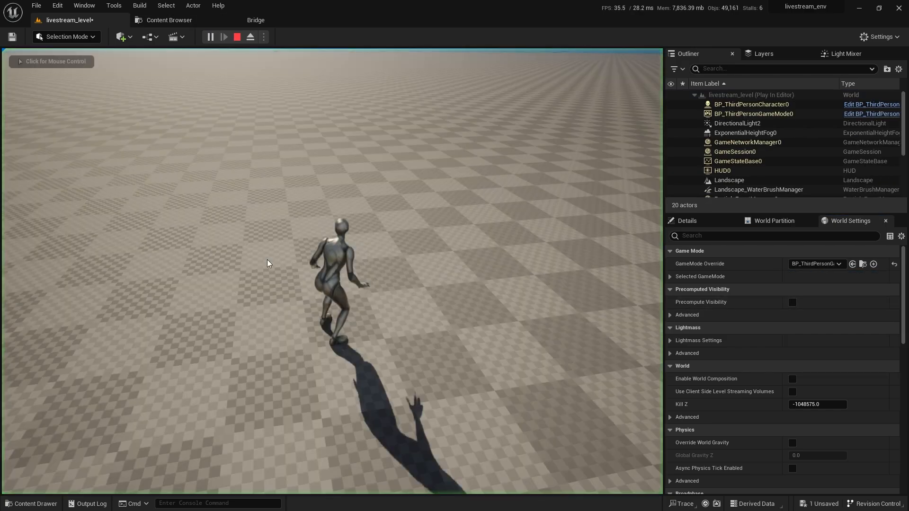
pyautogui.press('w')
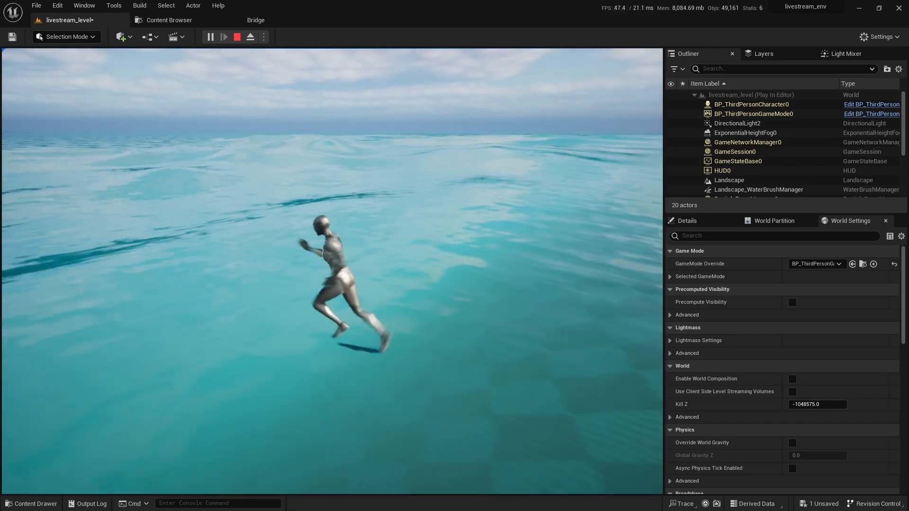
pyautogui.press('w')
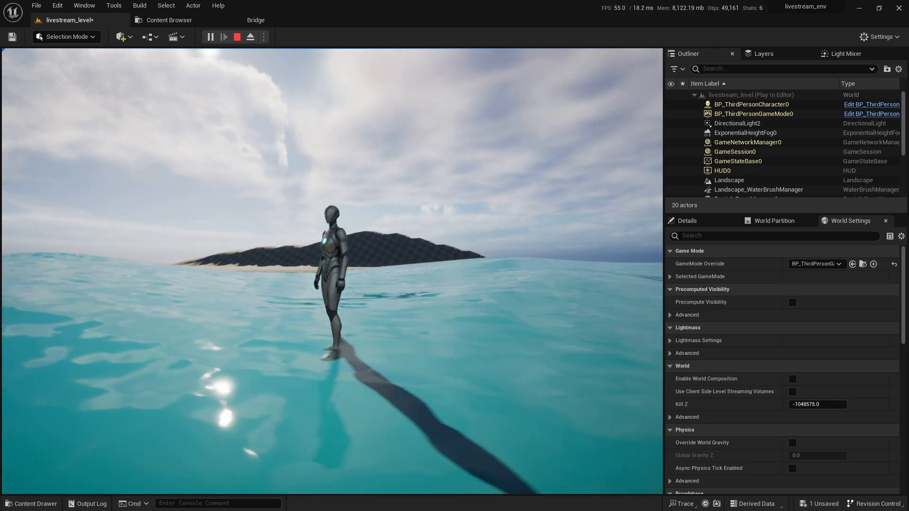
pyautogui.press('Escape')
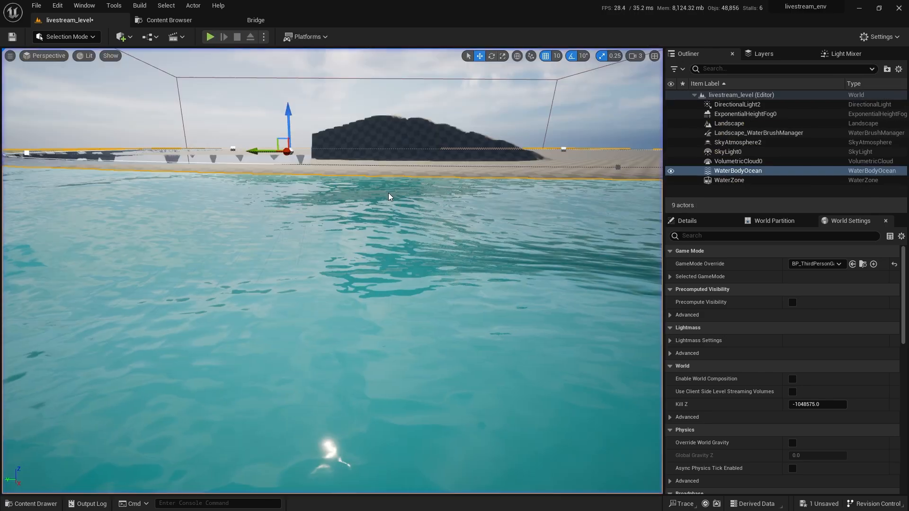
# - Set the WaterBodyOcean's Collision Presets to OverlapAll in its physics details
pyautogui.moveTo(332, 271); pyautogui.dragTo(640, 278, button='right')
pyautogui.click(686, 220)
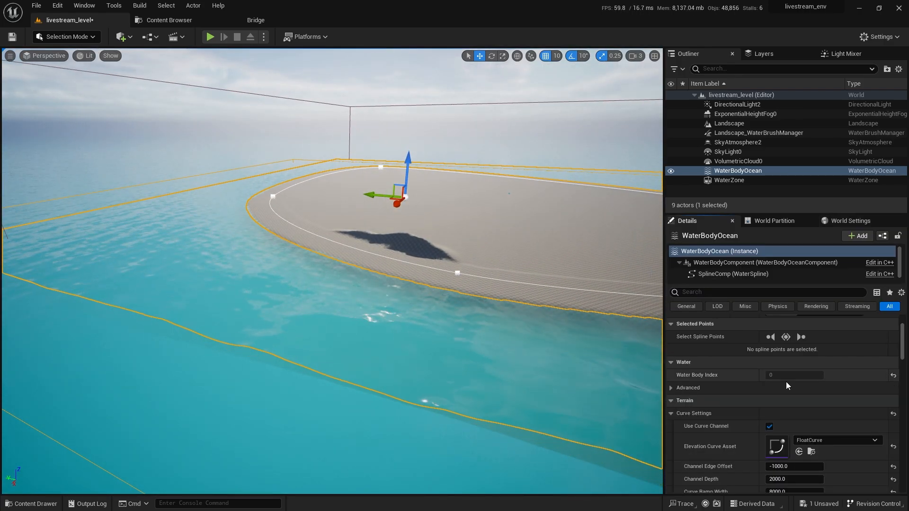
pyautogui.scroll(3, 711, 326)
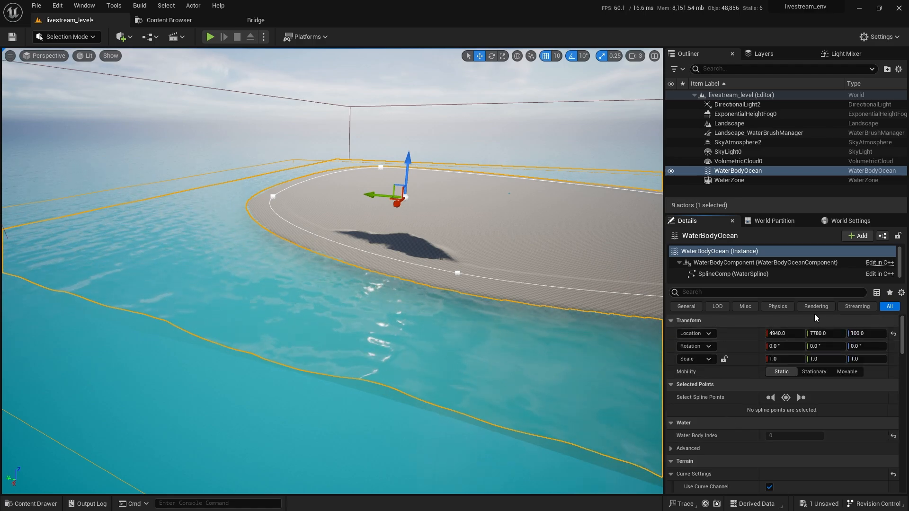
pyautogui.scroll(-15, 755, 361)
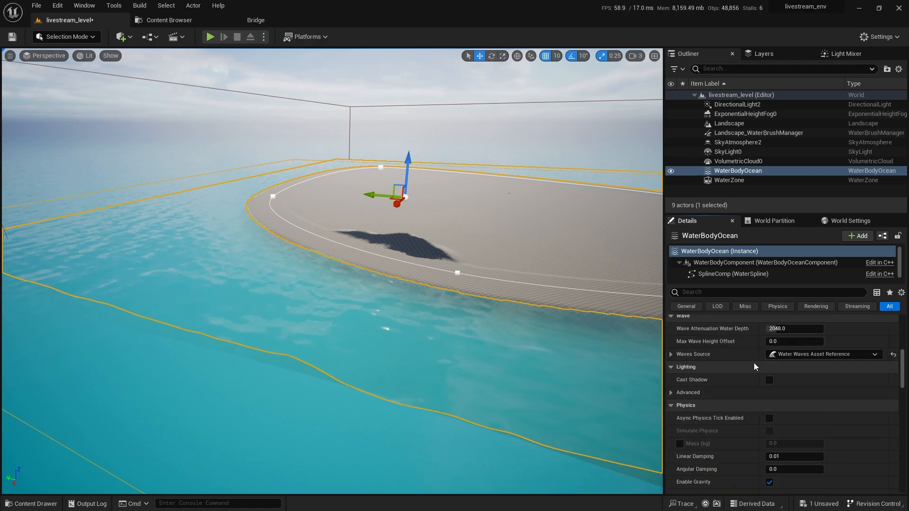
pyautogui.scroll(3, 756, 359)
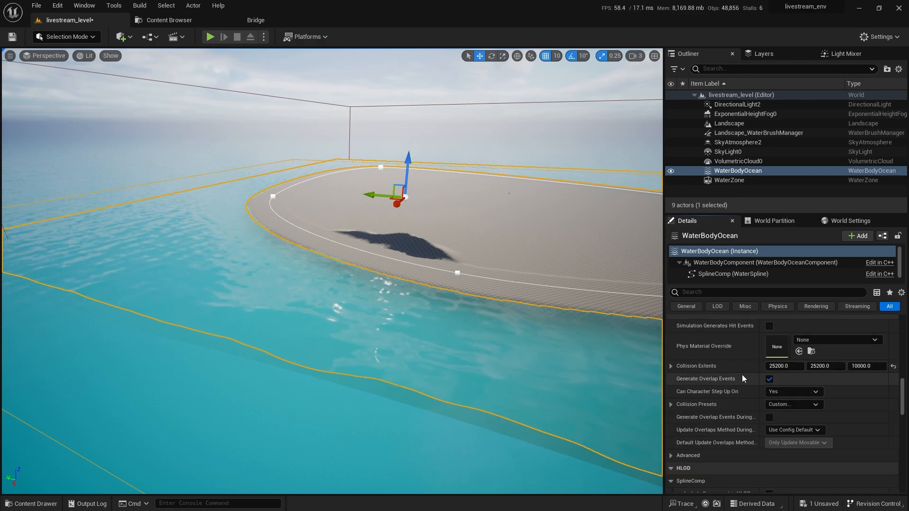
pyautogui.click(670, 404)
pyautogui.scroll(-3, 712, 418)
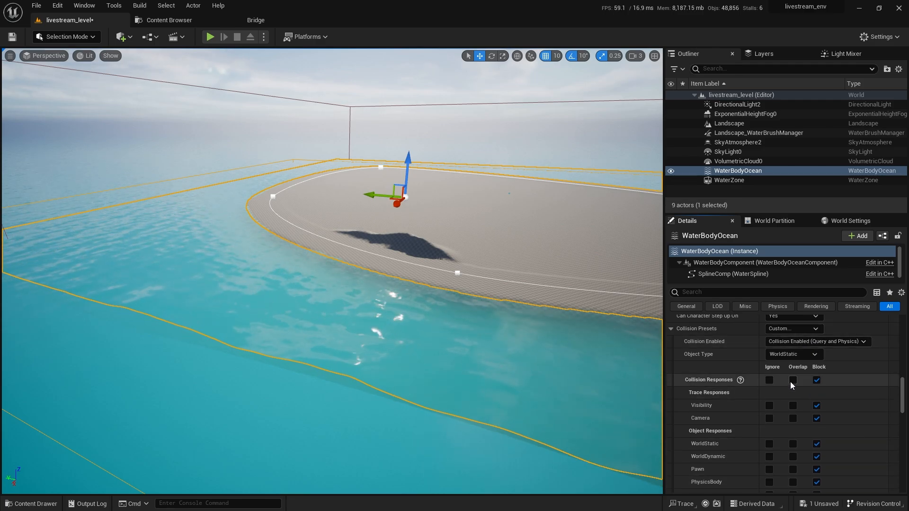
pyautogui.click(798, 353)
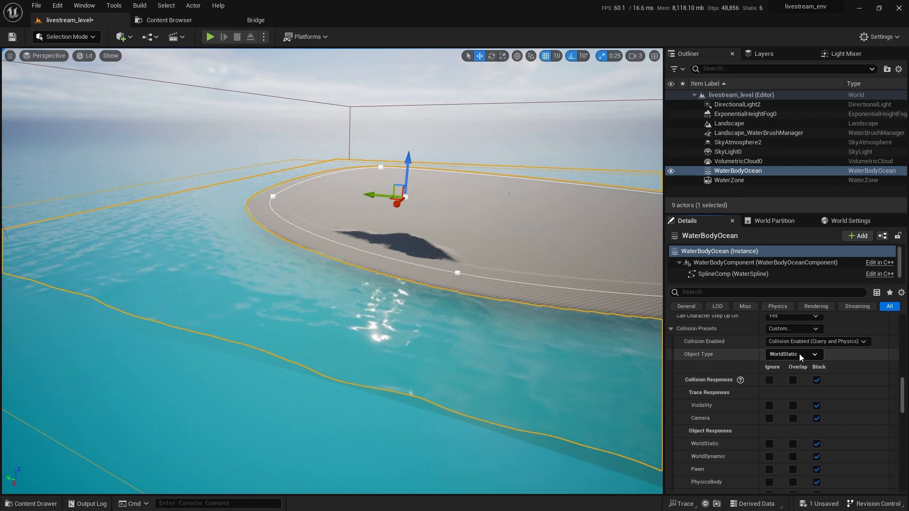
pyautogui.click(795, 328)
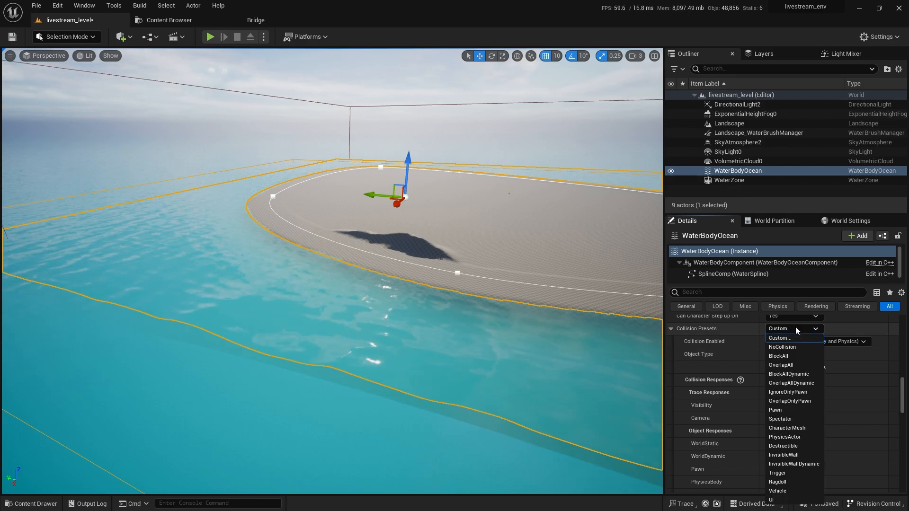
pyautogui.click(797, 365)
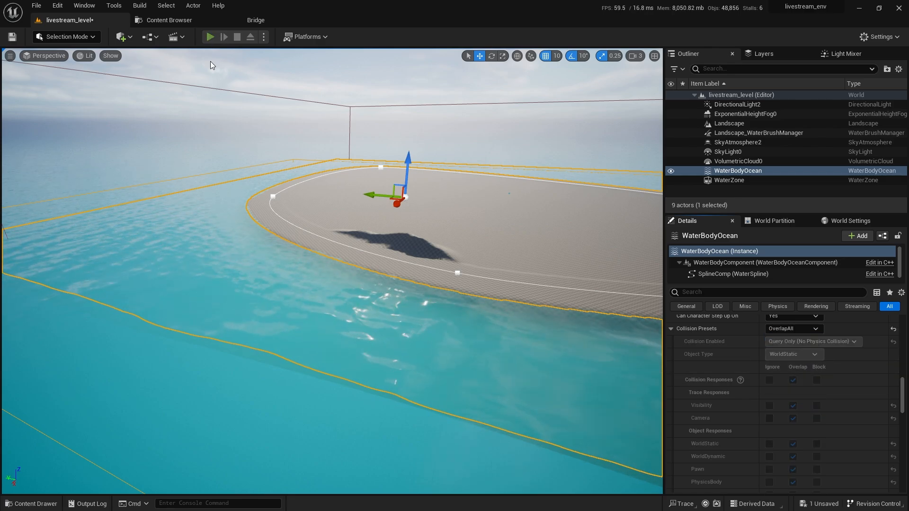
# - Play-test the ocean's collision over the water, then restart play above the island and run the character down the shore into the sea
pyautogui.click(210, 37)
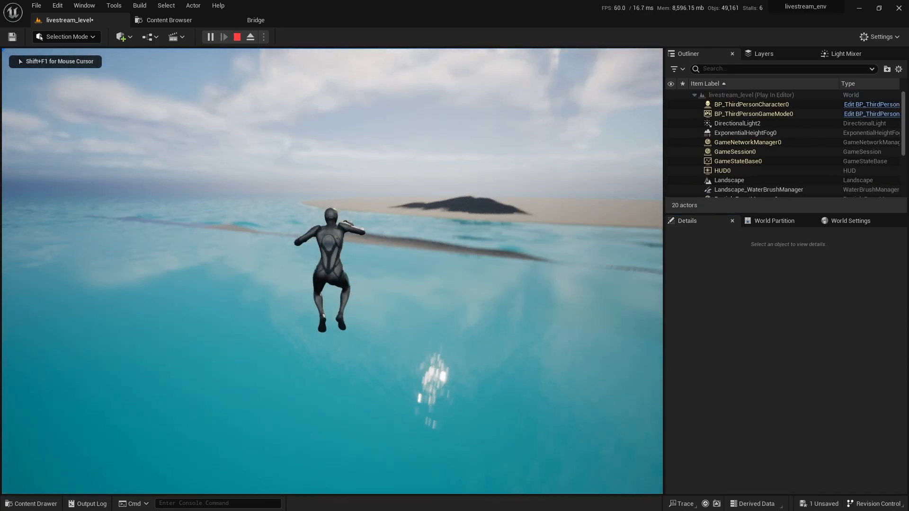
pyautogui.press('Escape')
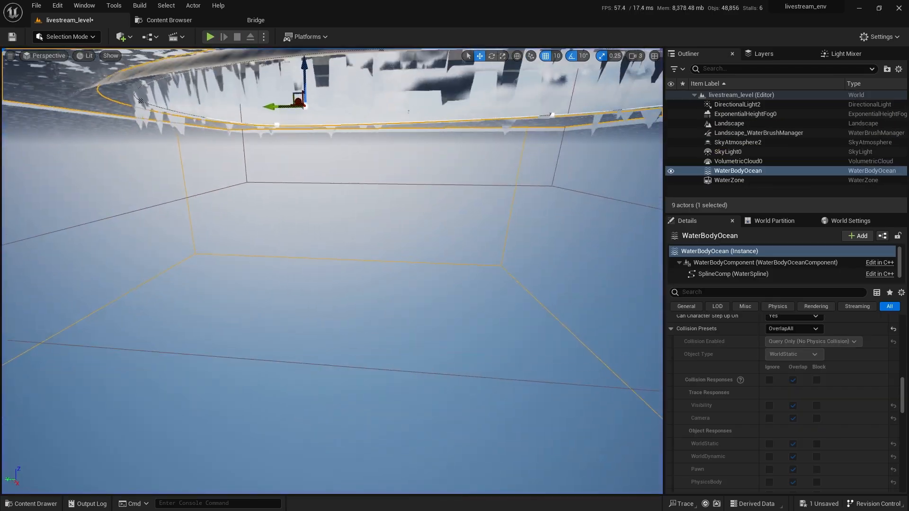
pyautogui.press('w')
pyautogui.scroll(3, 254, 313)
pyautogui.moveTo(254, 314); pyautogui.dragTo(151, 373, button='right')
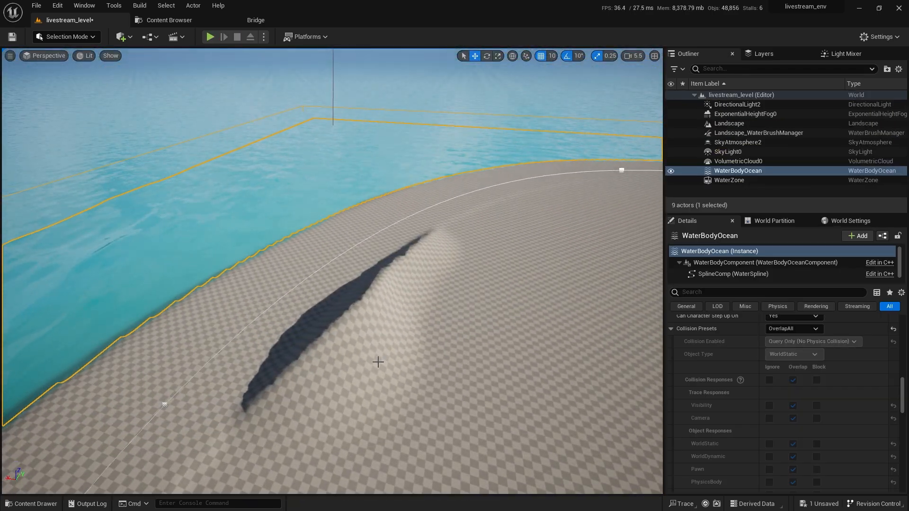
pyautogui.click(210, 36)
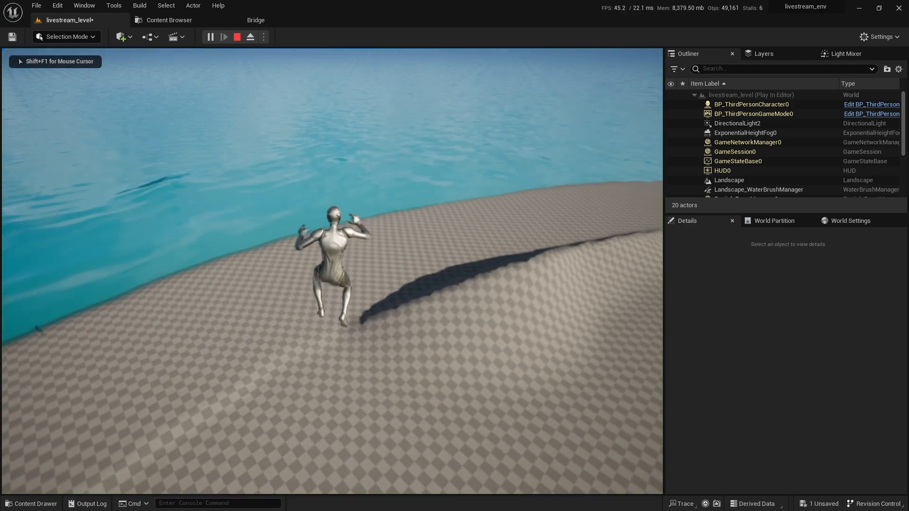
pyautogui.press('w')
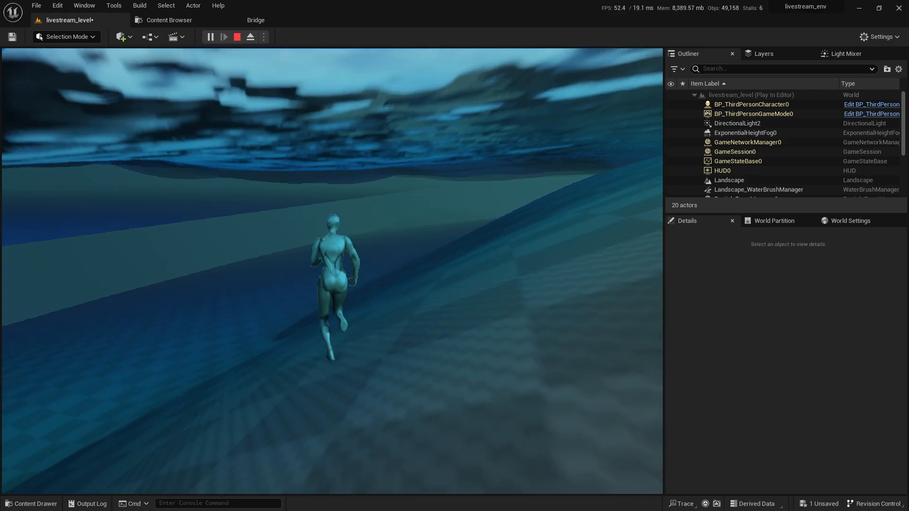
# - Run the character underwater and back up onto the shore in the play test, and end the session
pyautogui.press('w')
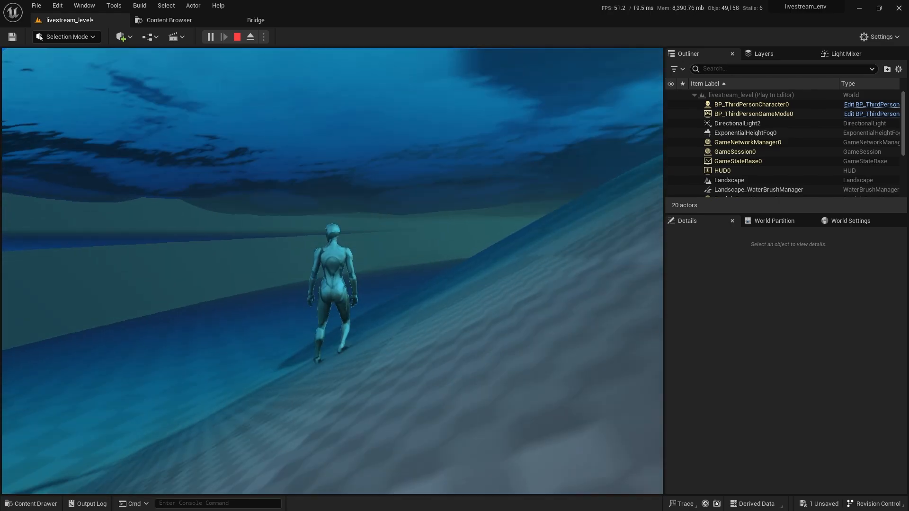
pyautogui.press('s')
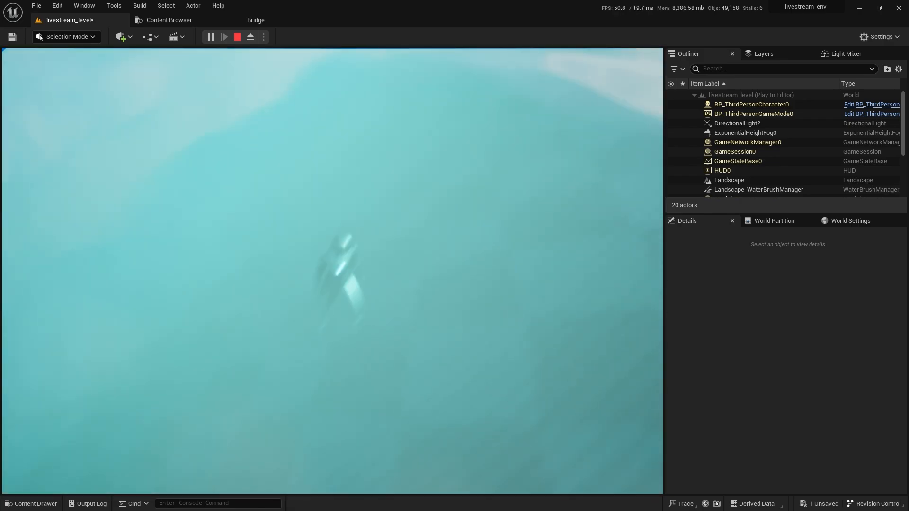
pyautogui.press('d')
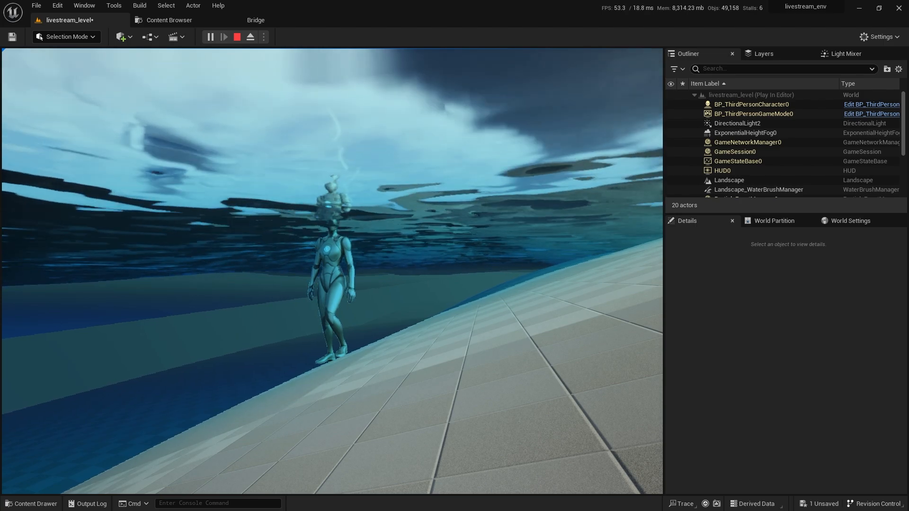
pyautogui.press('w')
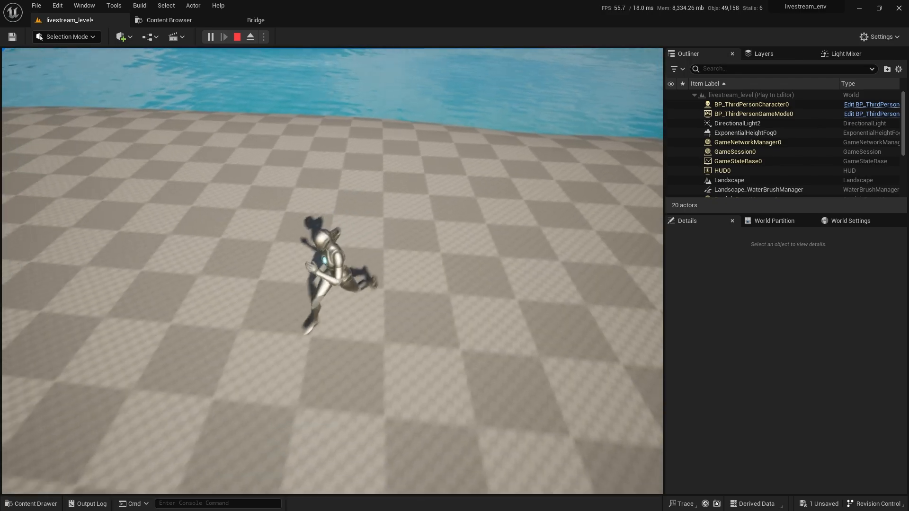
pyautogui.press('d')
pyautogui.press('Escape')
# - Place a Player Start actor on the landscape in front of the hill
pyautogui.moveTo(475, 205); pyautogui.dragTo(559, 237, button='right')
pyautogui.press('w')
pyautogui.moveTo(461, 272); pyautogui.dragTo(434, 272, button='right')
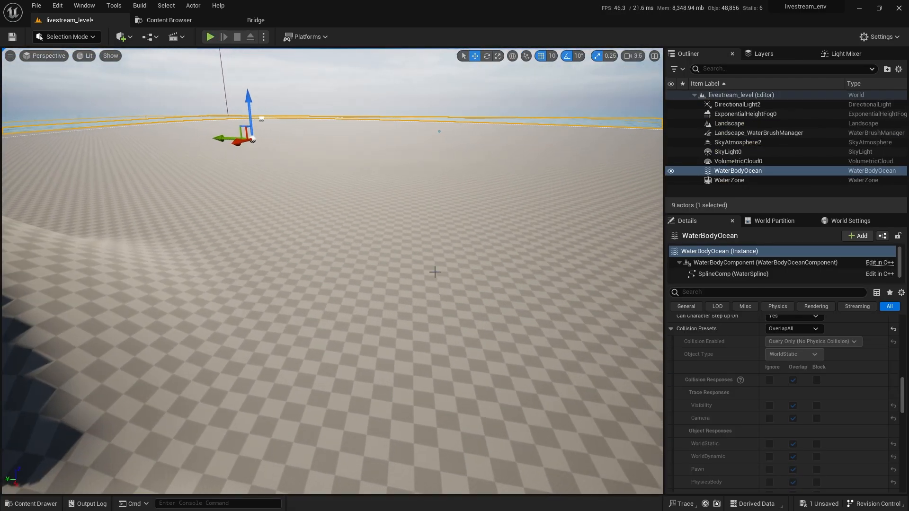
pyautogui.click(128, 37)
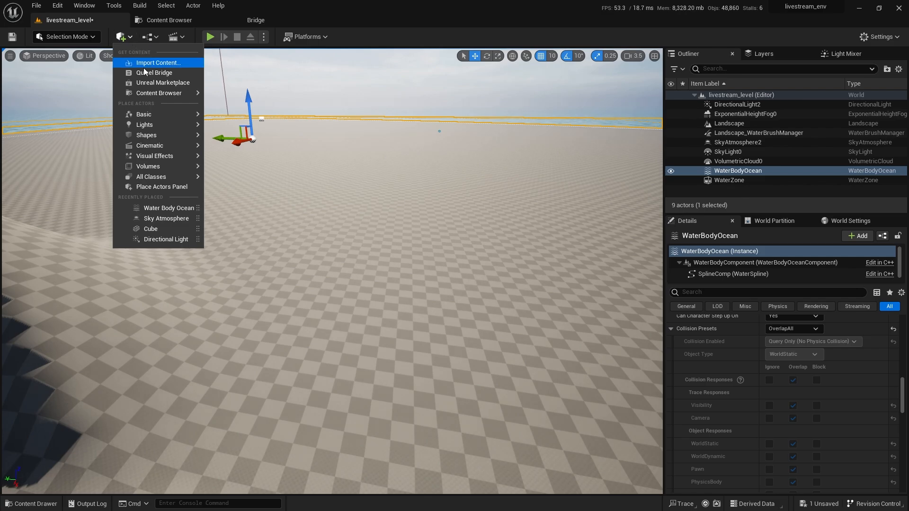
pyautogui.moveTo(183, 114)
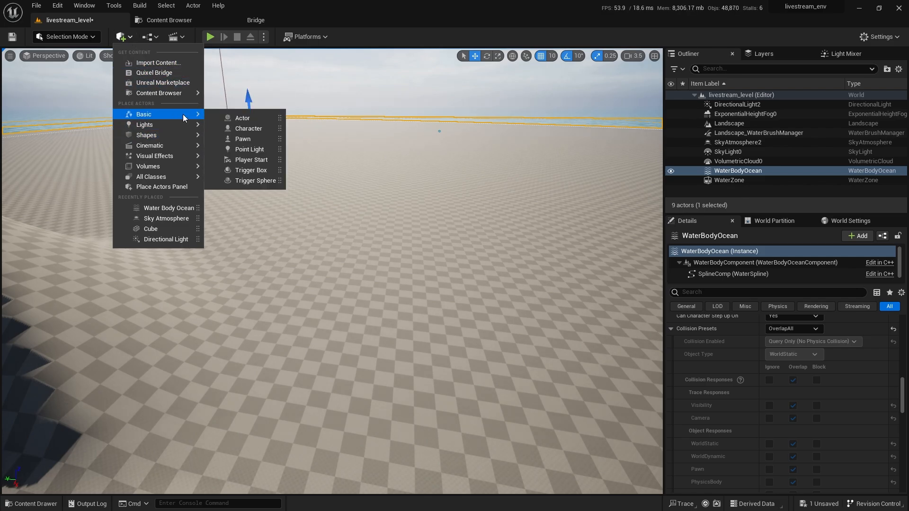
pyautogui.moveTo(251, 160); pyautogui.dragTo(231, 387)
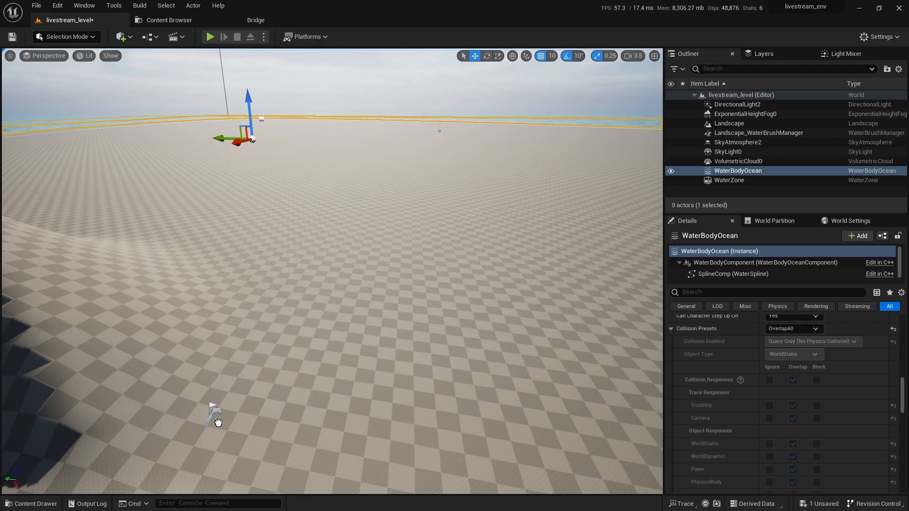
pyautogui.moveTo(218, 422); pyautogui.dragTo(218, 423)
pyautogui.moveTo(312, 383); pyautogui.dragTo(180, 402, button='right')
pyautogui.scroll(-2, 361, 328)
pyautogui.moveTo(361, 328); pyautogui.dragTo(356, 306, button='right')
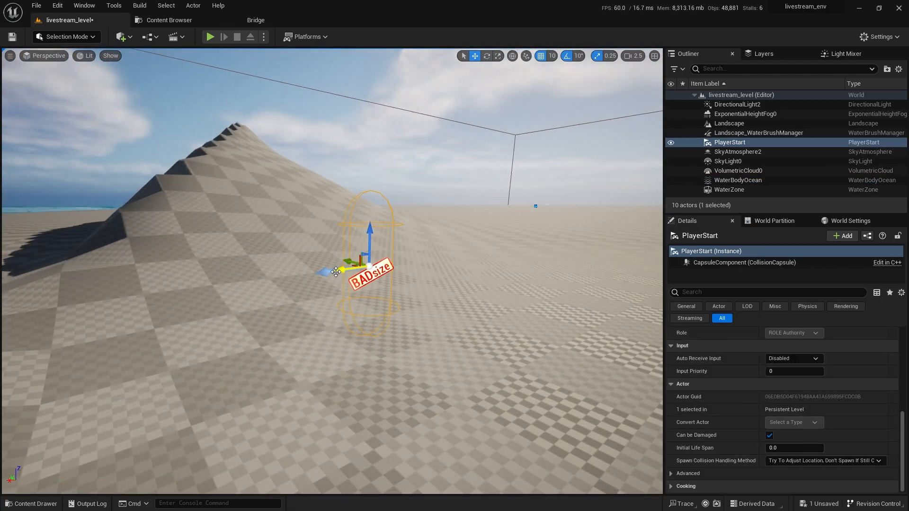
# - Play-test the level from the Player Start, running the character a short way, and stop the session
pyautogui.click(209, 39)
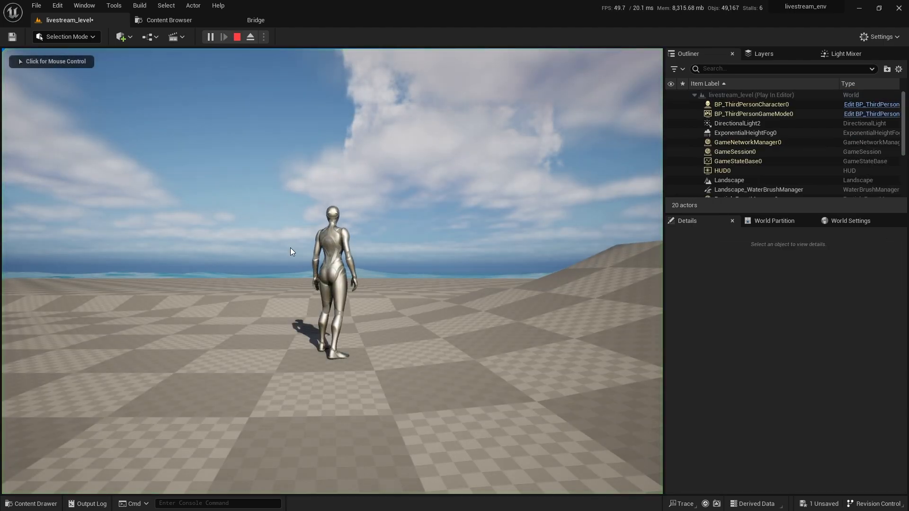
pyautogui.press('w')
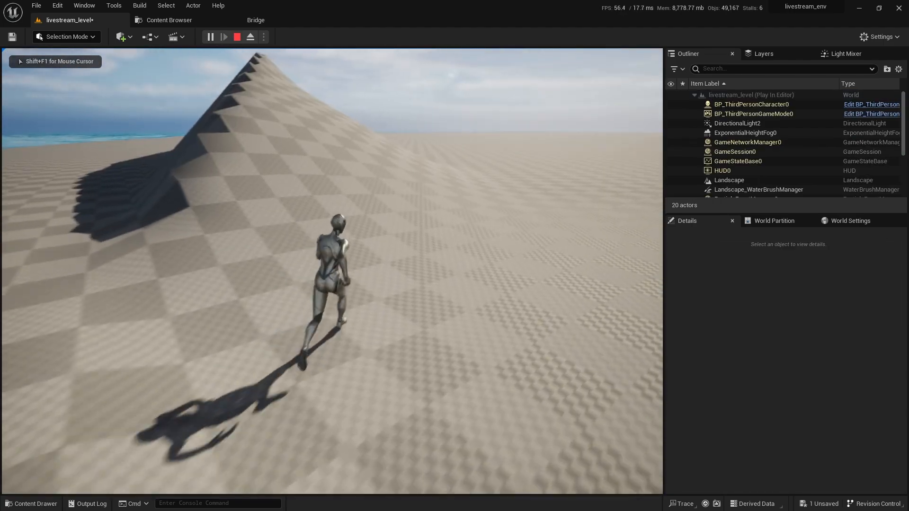
pyautogui.press('Escape')
# - Rotate the Player Start by -140° about its vertical axis, raise it slightly and snap it to the ground
pyautogui.moveTo(554, 292); pyautogui.dragTo(583, 295, button='right')
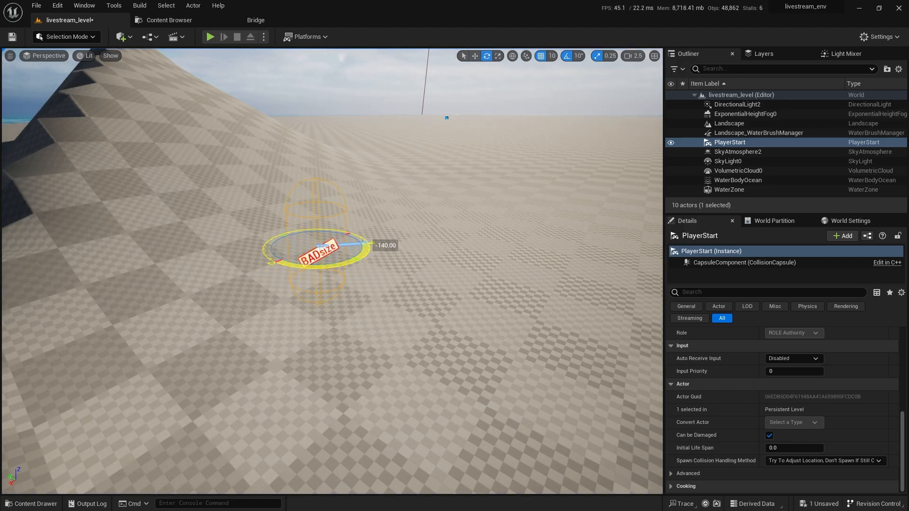
pyautogui.press('w')
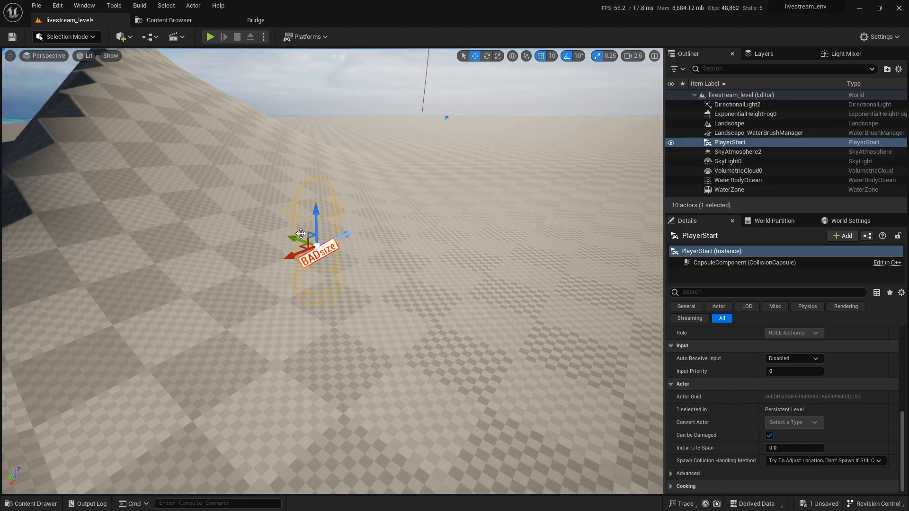
pyautogui.moveTo(321, 220); pyautogui.dragTo(320, 213)
pyautogui.press('End')
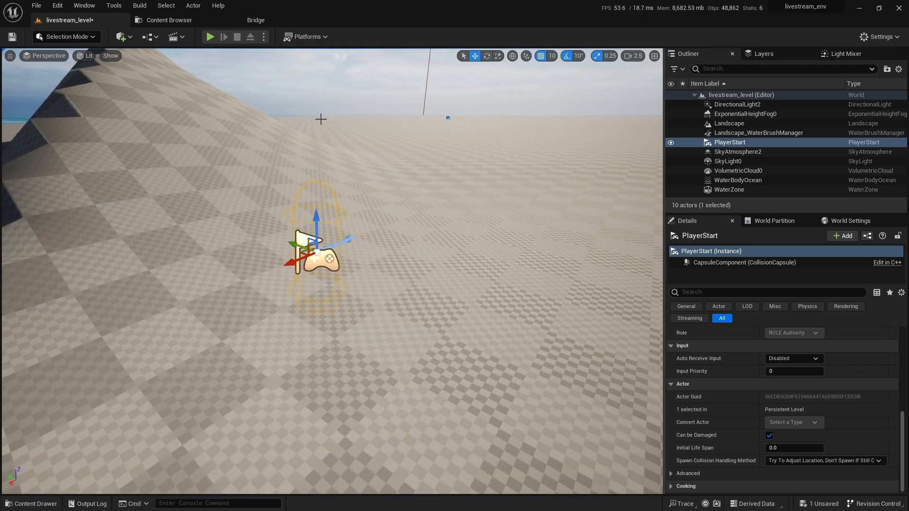
# - Switch to Landscape mode and move Layer1 above the Water layer in the edit layer order
pyautogui.press('s')
pyautogui.moveTo(332, 284); pyautogui.dragTo(337, 292, button='right')
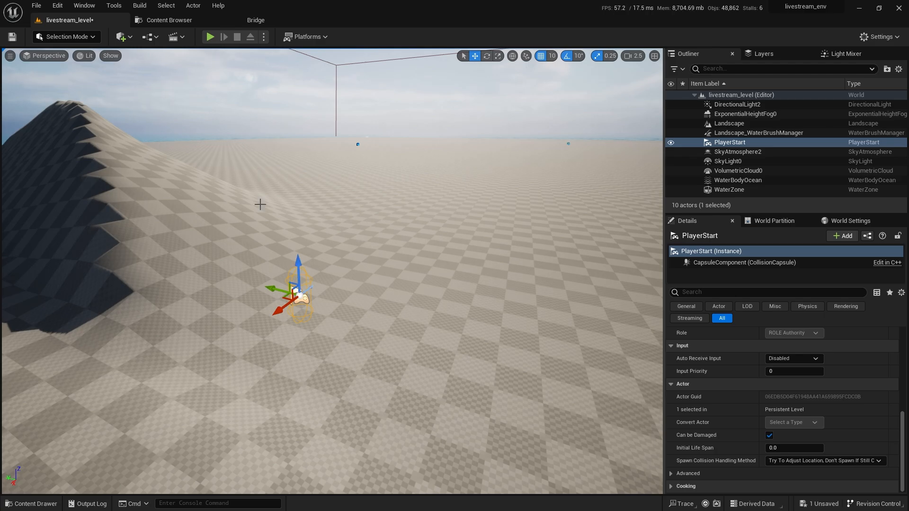
pyautogui.click(55, 36)
pyautogui.click(66, 68)
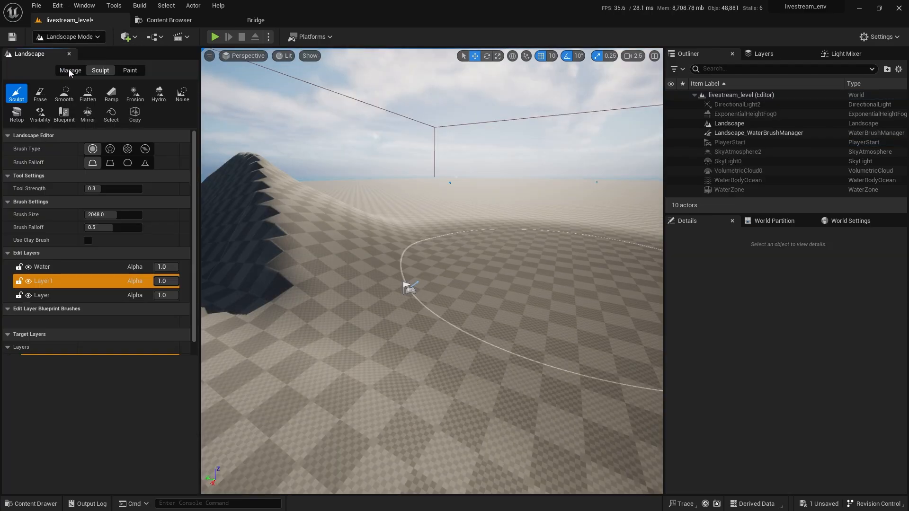
pyautogui.moveTo(257, 269)
pyautogui.mouseDown(button='right')
pyautogui.moveTo(284, 289)
pyautogui.moveTo(257, 270)
pyautogui.mouseUp(button='right')
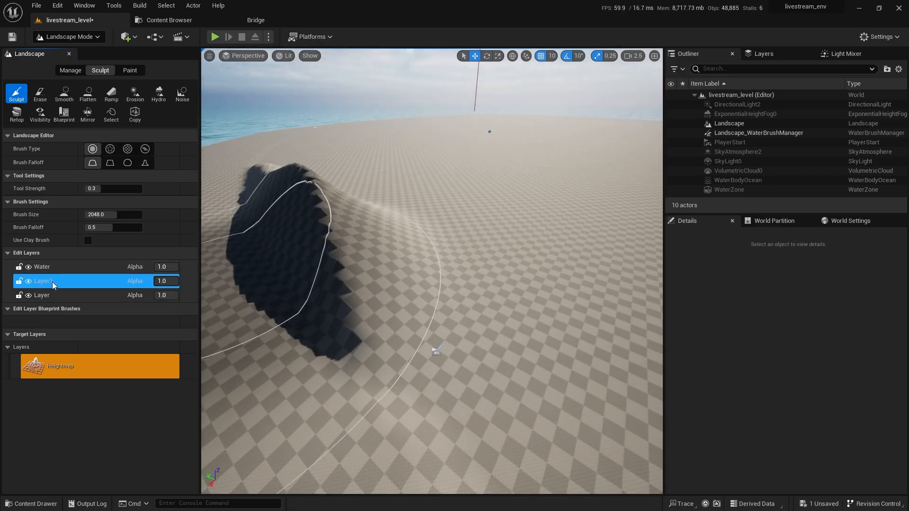
pyautogui.moveTo(52, 284); pyautogui.dragTo(54, 267)
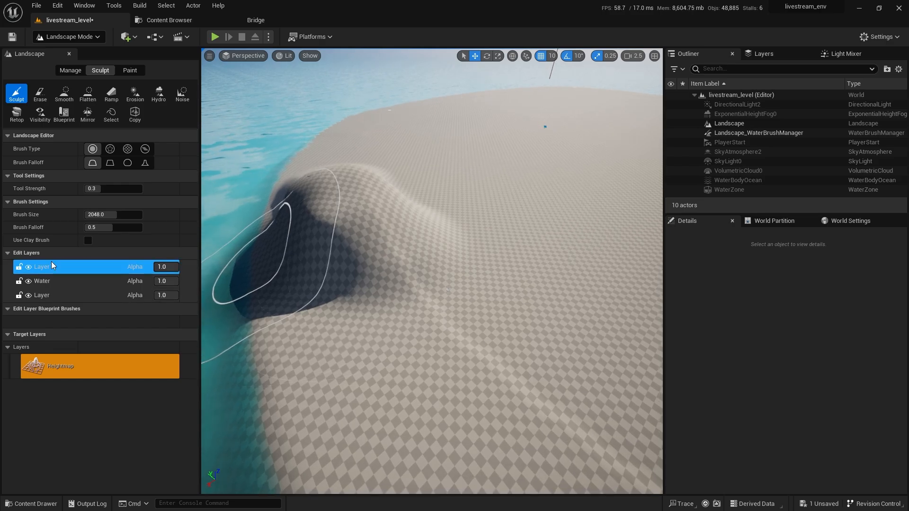
# - Clear the sculpt data from Layer1 to remove the existing hill
pyautogui.rightClick(39, 268)
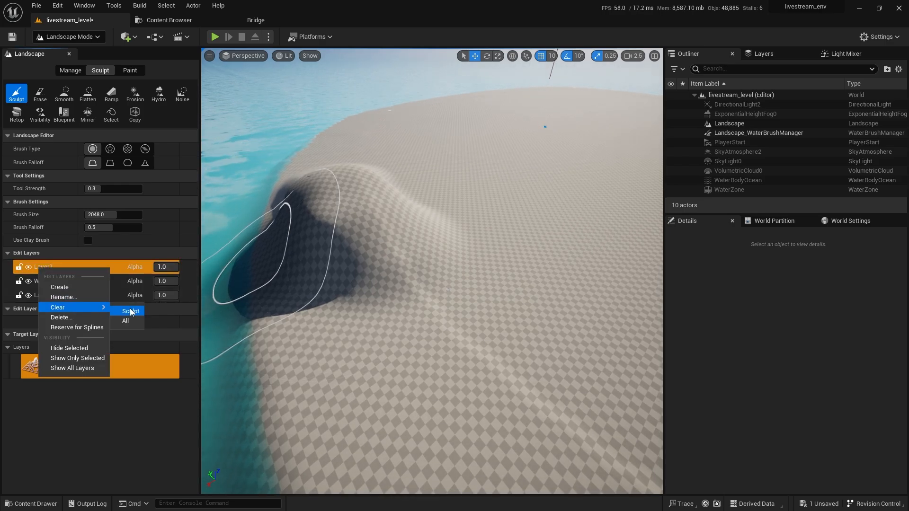
pyautogui.click(131, 312)
pyautogui.click(495, 280)
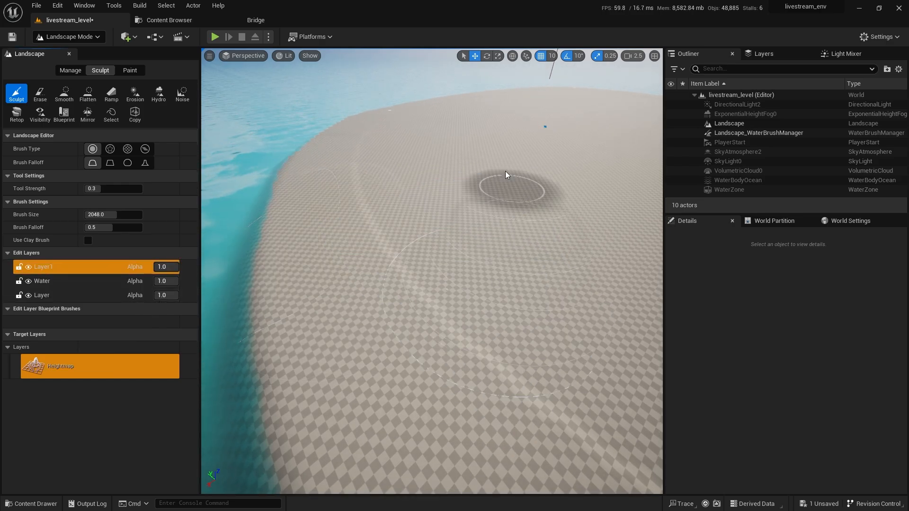
# - Try sculpting a broad hill on Layer1 with the 2048 brush, and undo the stroke
pyautogui.moveTo(505, 175); pyautogui.dragTo(544, 104, button='right')
pyautogui.press('w')
pyautogui.press('w')
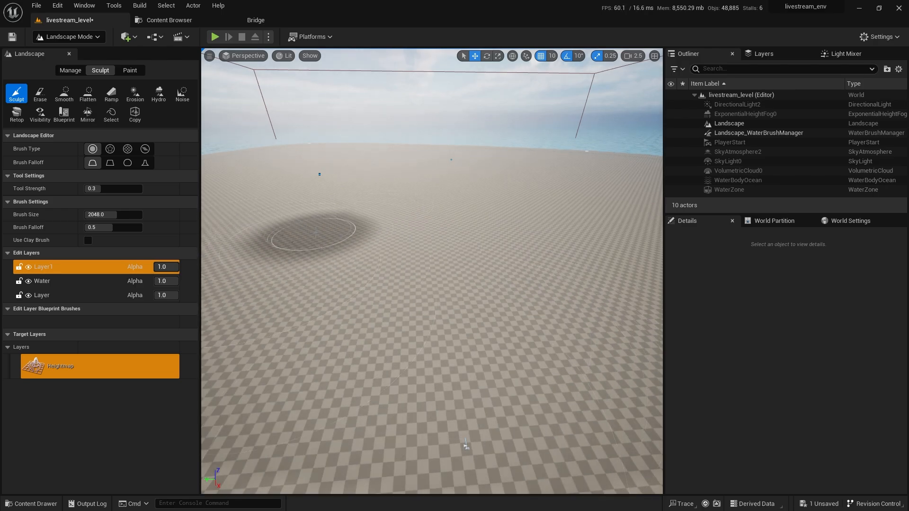
pyautogui.press('e')
pyautogui.moveTo(426, 231)
pyautogui.mouseDown(button='right')
pyautogui.moveTo(415, 219)
pyautogui.moveTo(421, 231)
pyautogui.moveTo(385, 235)
pyautogui.mouseUp(button='right')
pyautogui.moveTo(340, 225)
pyautogui.mouseDown()
pyautogui.moveTo(290, 211)
pyautogui.moveTo(334, 213)
pyautogui.moveTo(442, 187)
pyautogui.moveTo(419, 189)
pyautogui.mouseUp()
pyautogui.moveTo(419, 190)
pyautogui.mouseDown(button='right')
pyautogui.moveTo(464, 165)
pyautogui.moveTo(392, 217)
pyautogui.moveTo(379, 195)
pyautogui.mouseUp(button='right')
pyautogui.press('s')
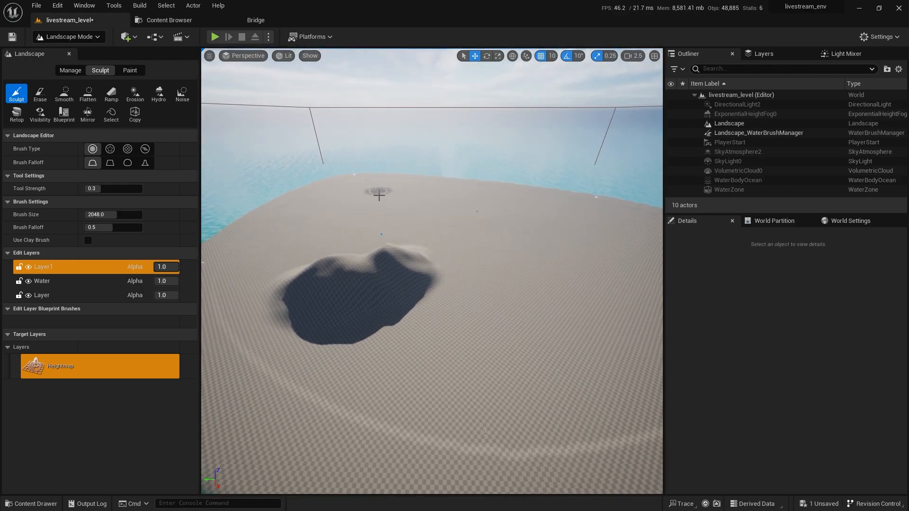
pyautogui.hotkey('ctrl', 'z')
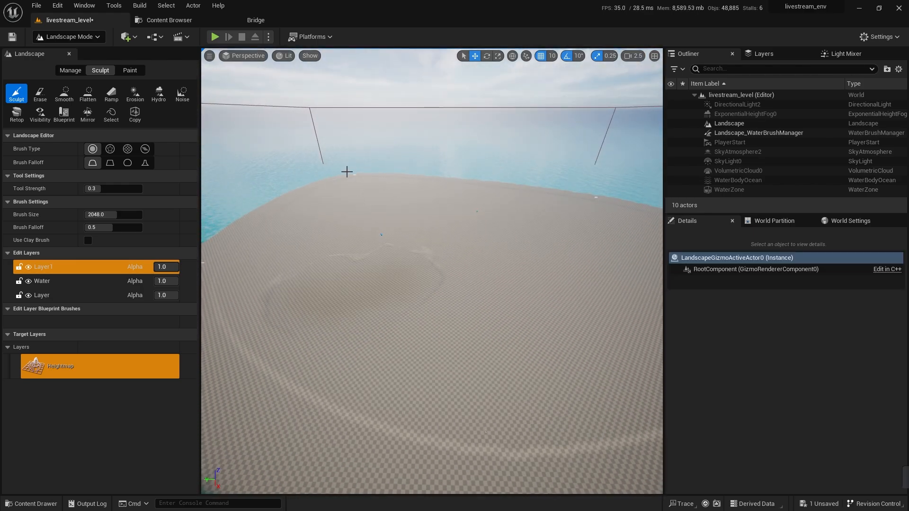
# - Place a CustomBrush_Landmass blueprint brush on the landscape in Layer1
pyautogui.moveTo(371, 290)
pyautogui.mouseDown(button='right')
pyautogui.moveTo(379, 251)
pyautogui.moveTo(397, 265)
pyautogui.mouseUp(button='right')
pyautogui.press('w')
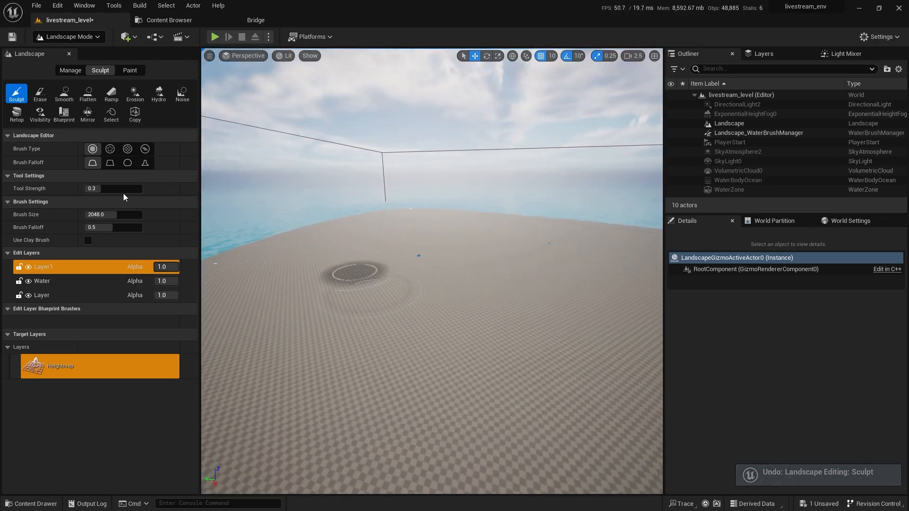
pyautogui.click(65, 115)
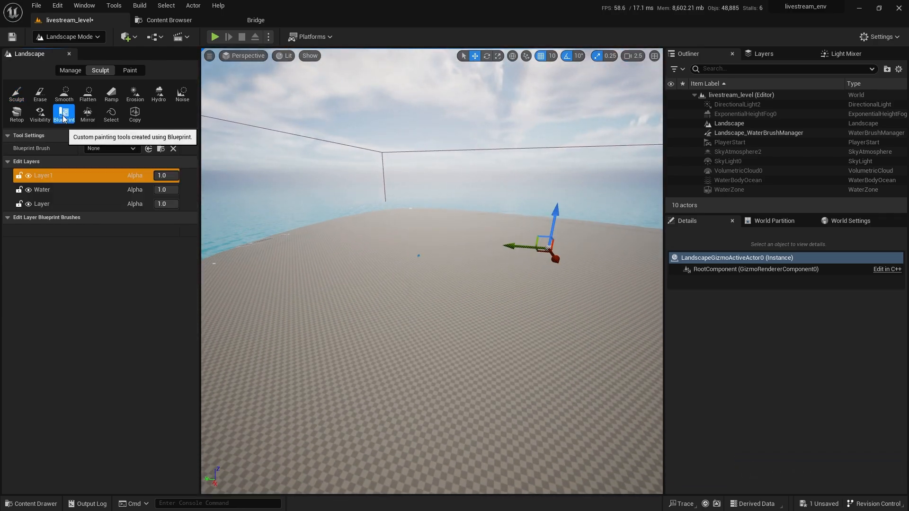
pyautogui.click(116, 148)
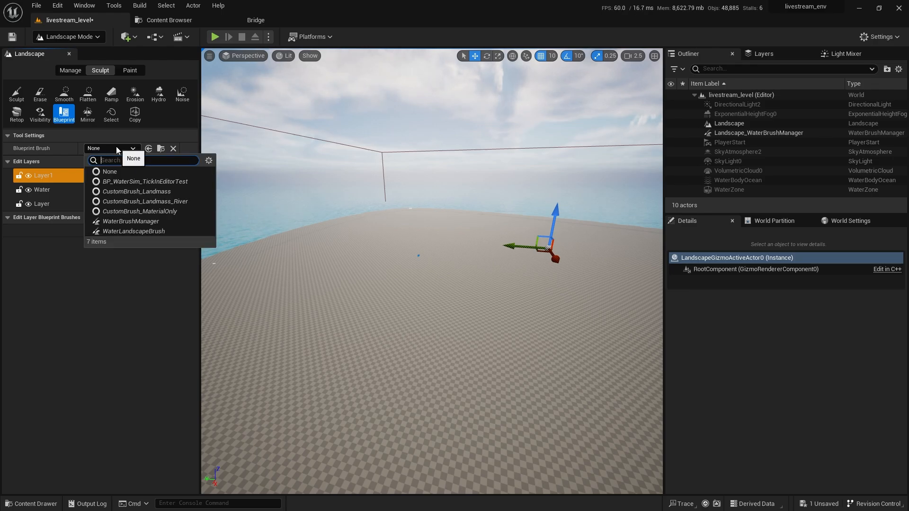
pyautogui.click(167, 191)
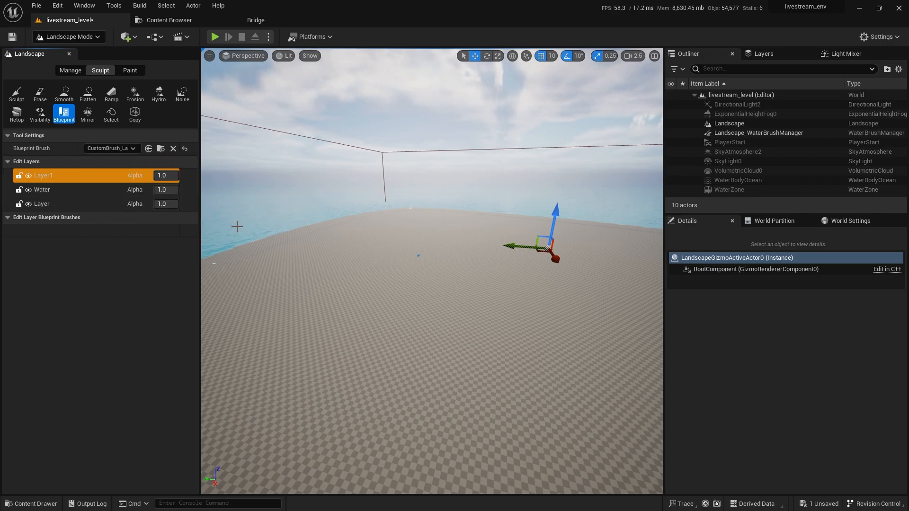
pyautogui.click(408, 284)
pyautogui.moveTo(408, 284)
pyautogui.mouseDown(button='right')
pyautogui.moveTo(421, 312)
pyautogui.moveTo(483, 317)
pyautogui.mouseUp(button='right')
pyautogui.press('w')
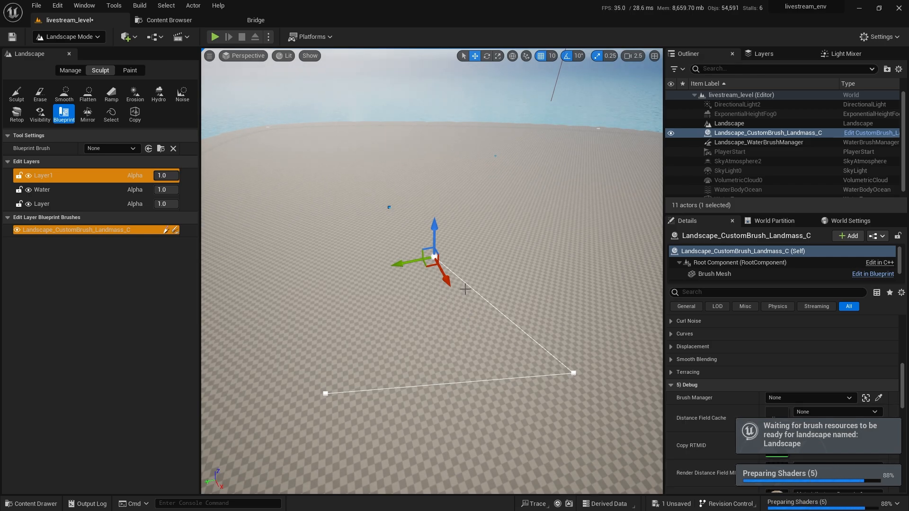
# - Reshape the Landmass brush's triangular outline by moving two of its corner points across the landscape
pyautogui.moveTo(469, 268)
pyautogui.mouseDown(button='right')
pyautogui.moveTo(397, 260)
pyautogui.moveTo(426, 298)
pyautogui.moveTo(450, 288)
pyautogui.mouseUp(button='right')
pyautogui.press('s')
pyautogui.moveTo(438, 295)
pyautogui.mouseDown()
pyautogui.moveTo(367, 185)
pyautogui.moveTo(361, 296)
pyautogui.moveTo(260, 316)
pyautogui.moveTo(374, 193)
pyautogui.moveTo(372, 232)
pyautogui.mouseUp()
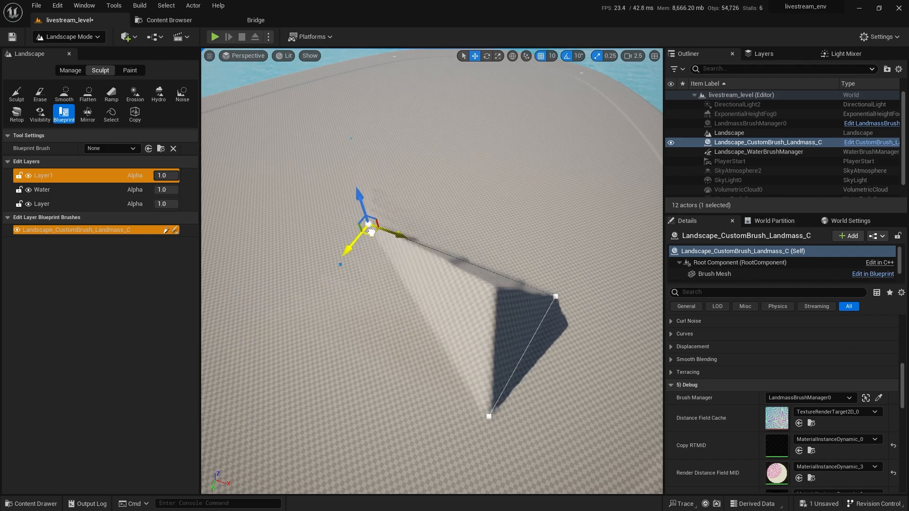
pyautogui.click(488, 419)
pyautogui.press('s')
pyautogui.moveTo(488, 419); pyautogui.dragTo(461, 417, button='right')
pyautogui.moveTo(479, 384); pyautogui.dragTo(373, 406)
pyautogui.moveTo(298, 420); pyautogui.dragTo(306, 424)
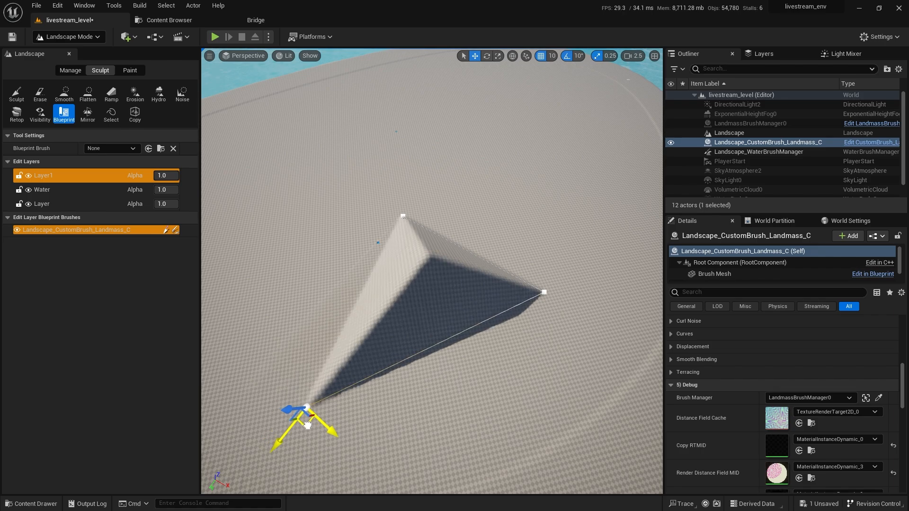
# - Examine the Landmass mountain up close, switching the viewport to unlit shading and back to lit
pyautogui.moveTo(307, 424); pyautogui.dragTo(213, 322, button='right')
pyautogui.press('w')
pyautogui.press('s')
pyautogui.hotkey('alt', '2')
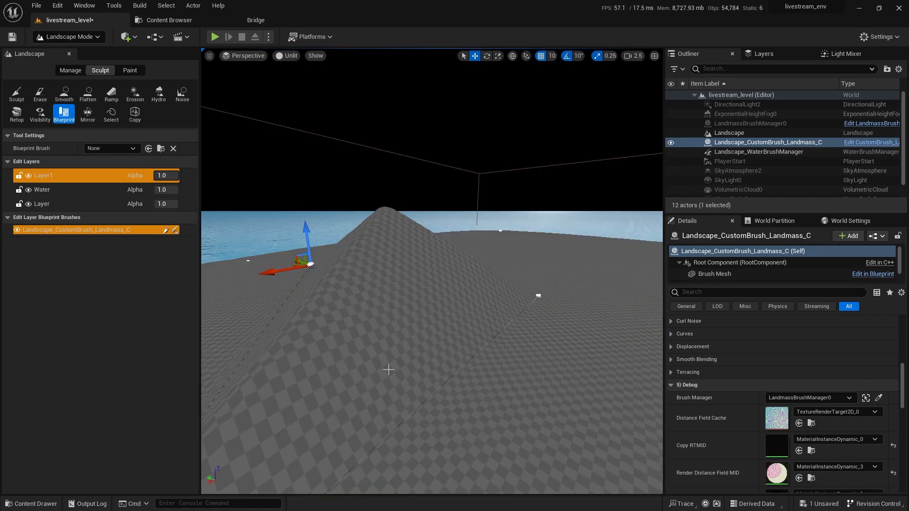
pyautogui.hotkey('alt', '4')
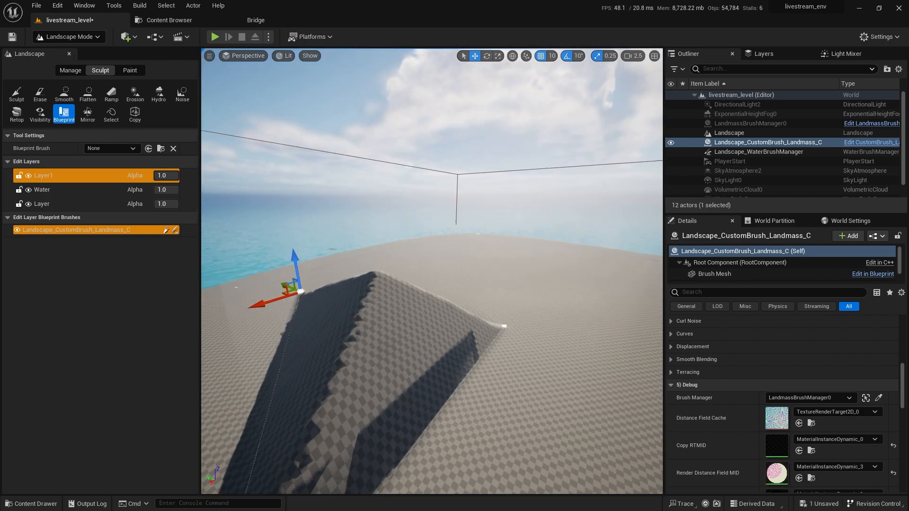
# - Try inverting the Landmass brush's shape, and turn Invert Shape back off
pyautogui.scroll(6, 701, 341)
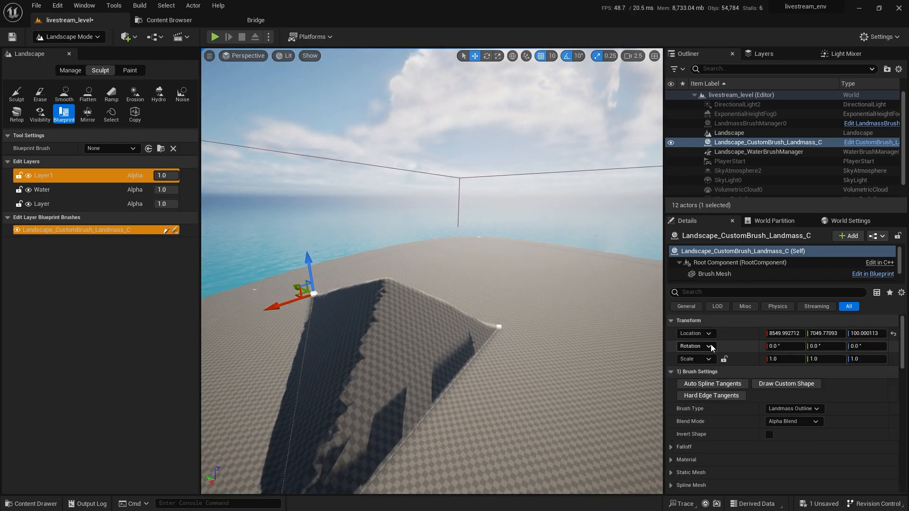
pyautogui.scroll(-2, 710, 346)
pyautogui.scroll(-2, 690, 375)
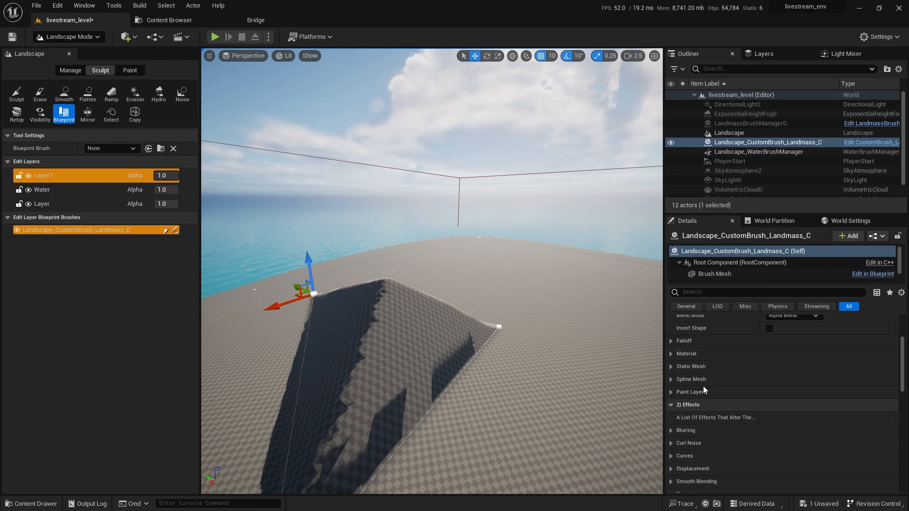
pyautogui.scroll(2, 701, 374)
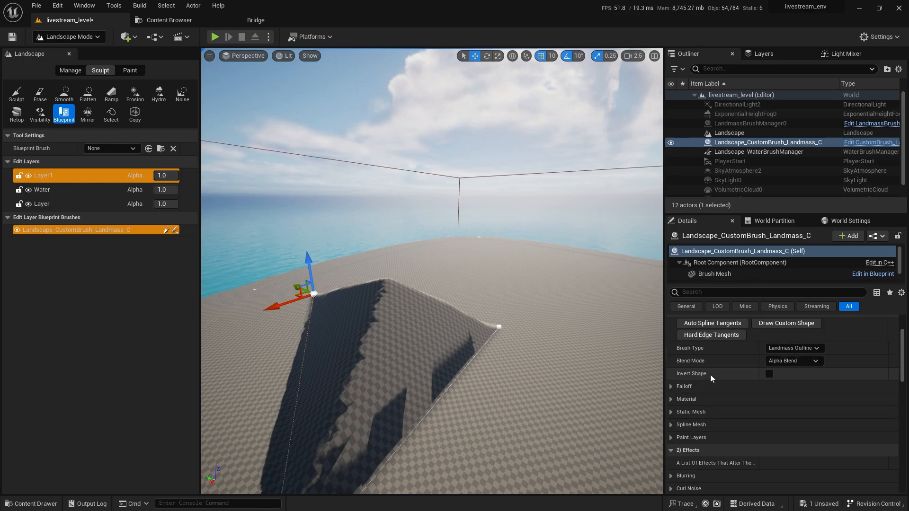
pyautogui.scroll(1, 743, 378)
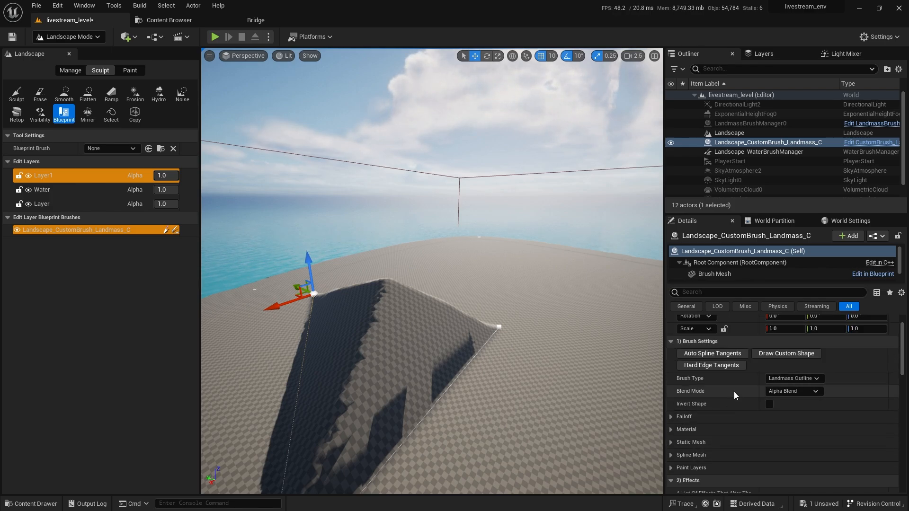
pyautogui.click(769, 404)
pyautogui.scroll(3, 633, 378)
pyautogui.press('s')
pyautogui.moveTo(632, 377); pyautogui.dragTo(610, 402, button='right')
pyautogui.click(769, 404)
# - Try the Min, Max and Additive blend modes on the Landmass brush, and return it to Alpha Blend
pyautogui.press('w')
pyautogui.scroll(2, 611, 401)
pyautogui.press('s')
pyautogui.scroll(-3, 611, 402)
pyautogui.click(795, 392)
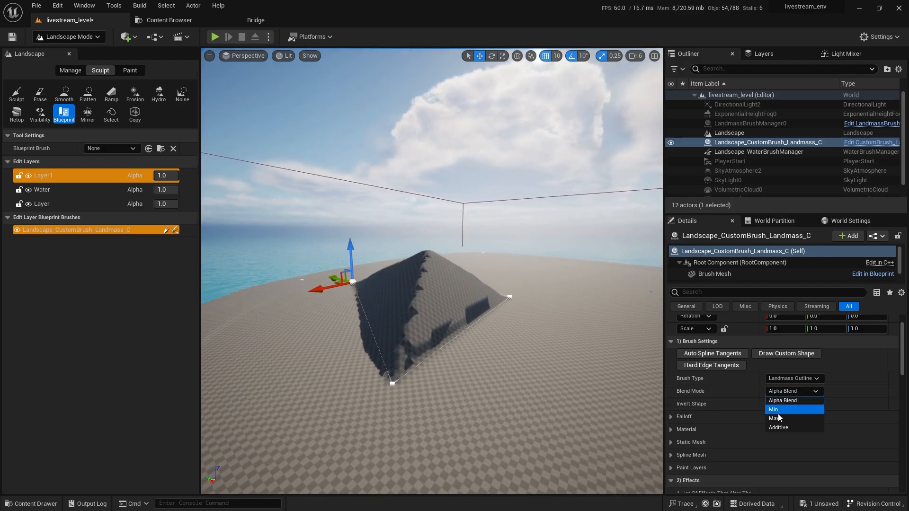
pyautogui.click(785, 406)
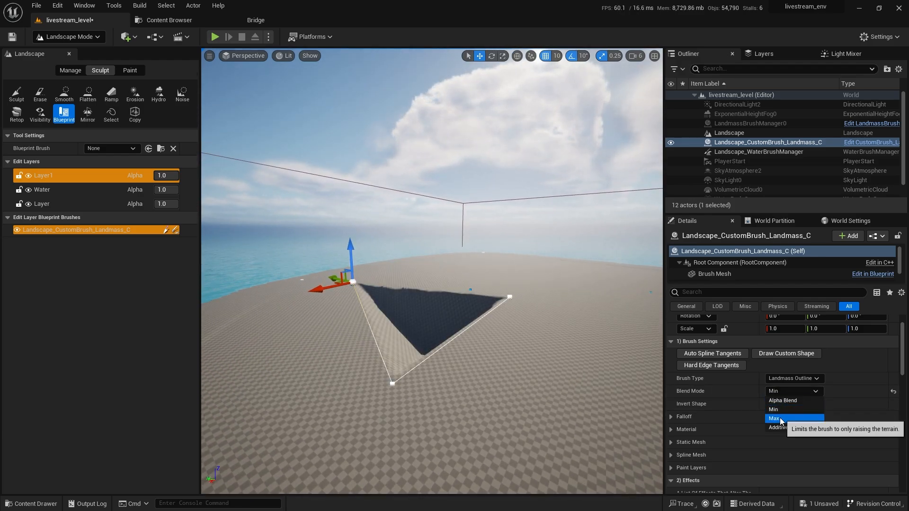
pyautogui.click(780, 418)
pyautogui.click(794, 391)
pyautogui.click(777, 427)
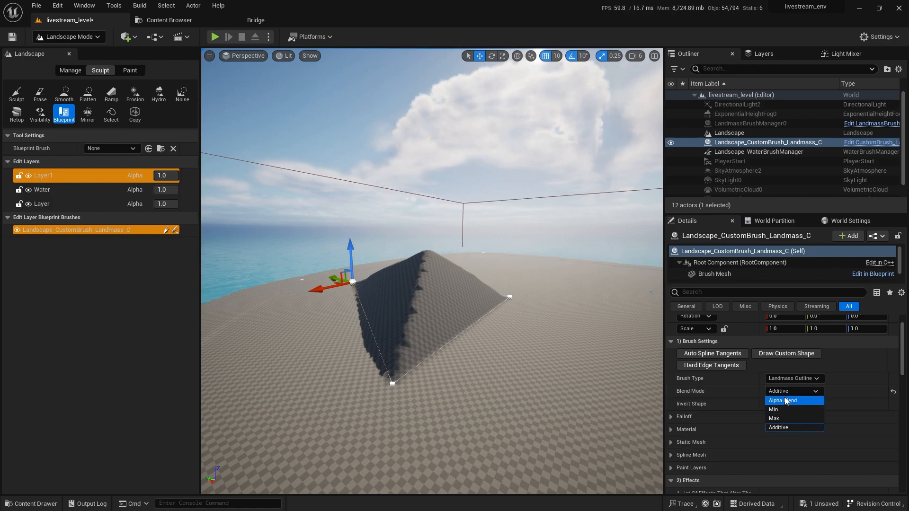
# - Try the Cap Shape falloff option on the Landmass mountain, inspect it up close, and turn the option back off
pyautogui.click(670, 416)
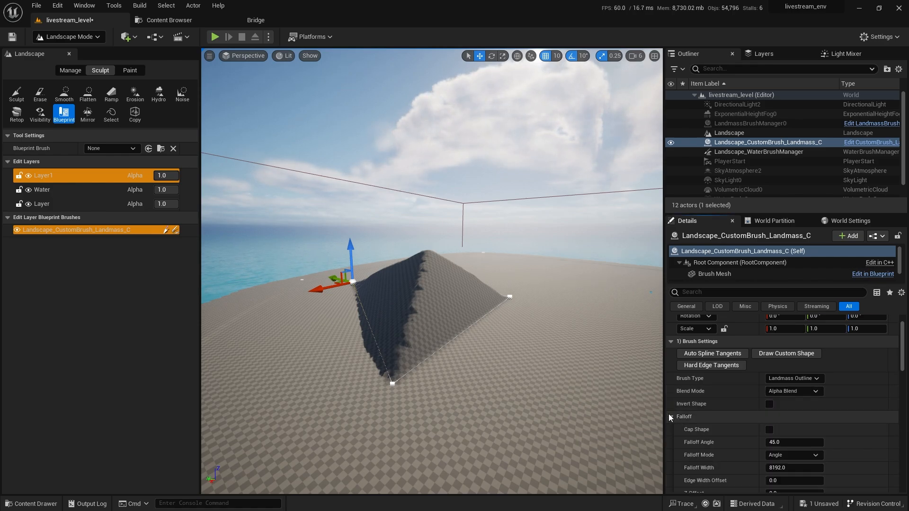
pyautogui.moveTo(641, 422); pyautogui.dragTo(660, 428, button='right')
pyautogui.press('w')
pyautogui.press('s')
pyautogui.click(769, 430)
pyautogui.press('w')
pyautogui.scroll(-4, 659, 432)
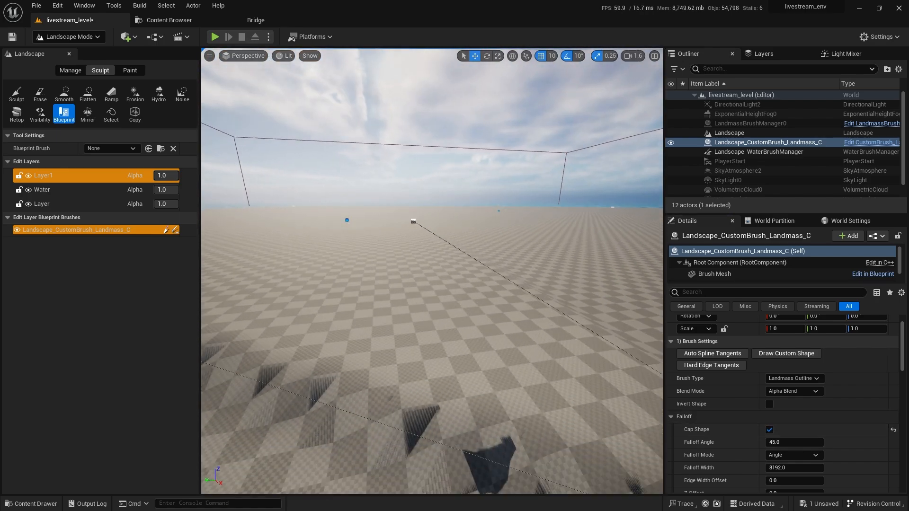
pyautogui.press('q')
pyautogui.press('e')
pyautogui.moveTo(463, 298); pyautogui.dragTo(550, 303, button='right')
pyautogui.press('s')
pyautogui.press('s')
pyautogui.press('w')
pyautogui.click(769, 429)
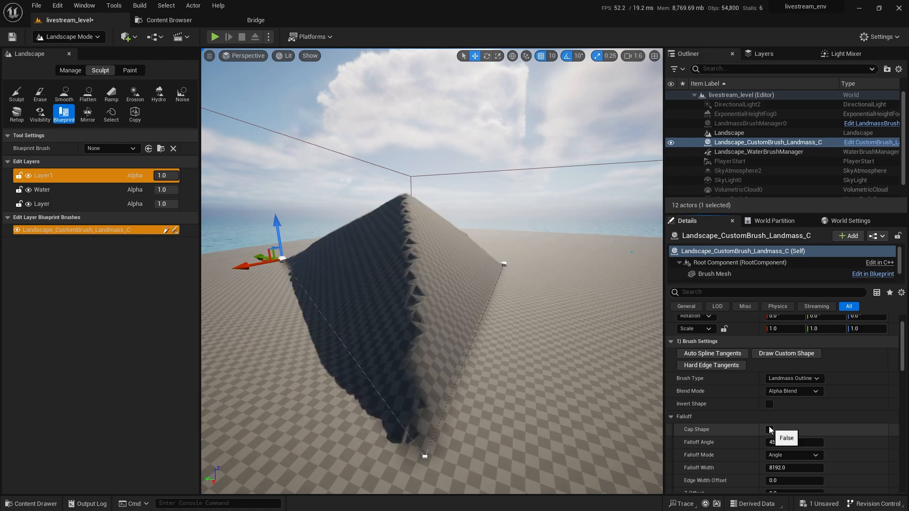
# - Try different falloff angles on the Landmass brush, including 30, 35, 40 and 90
pyautogui.moveTo(795, 438); pyautogui.dragTo(778, 442)
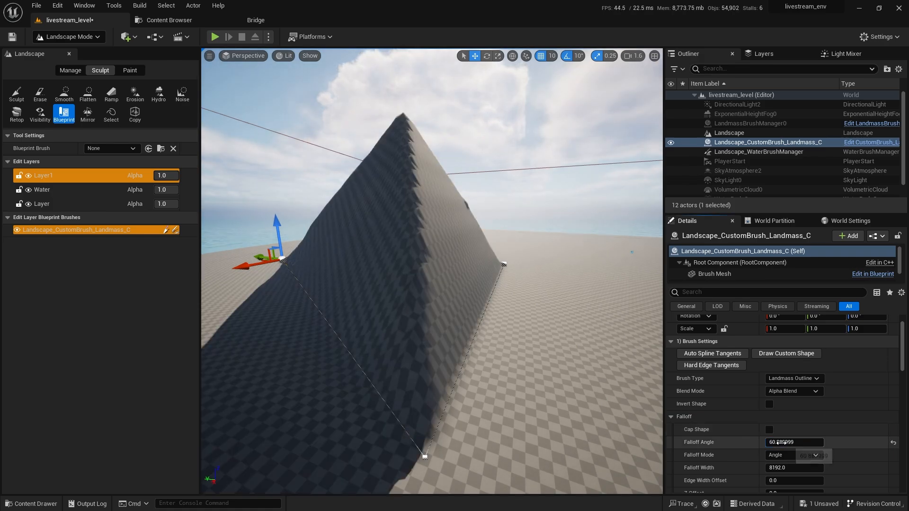
pyautogui.write('30')
pyautogui.press('Return')
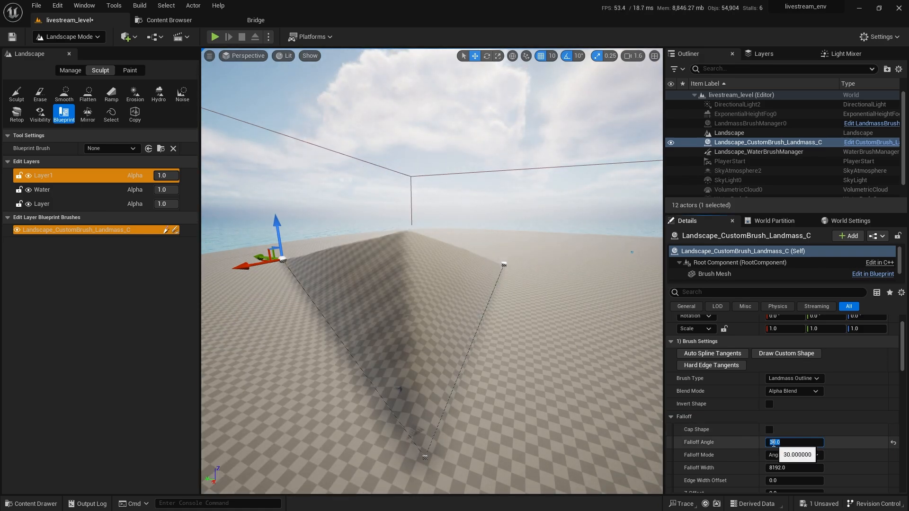
pyautogui.write('35')
pyautogui.press('Return')
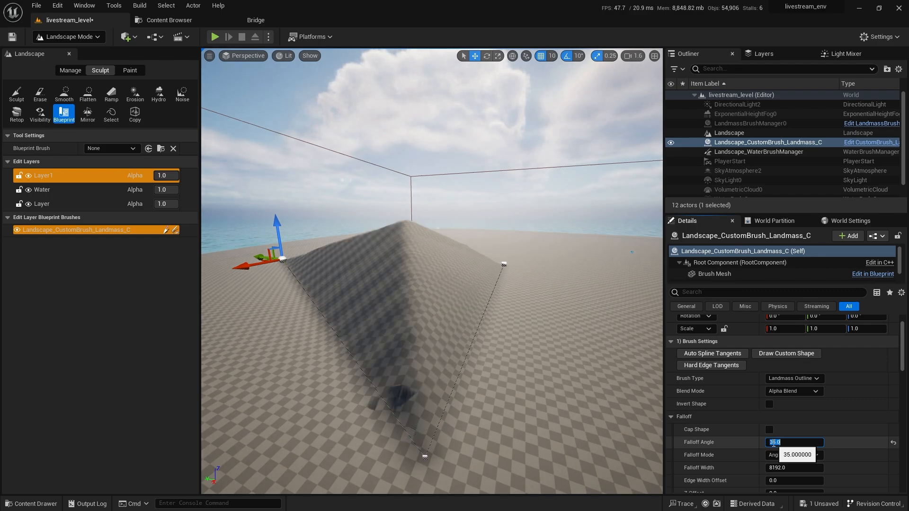
pyautogui.write('40')
pyautogui.press('Return')
pyautogui.write('90')
pyautogui.press('Return')
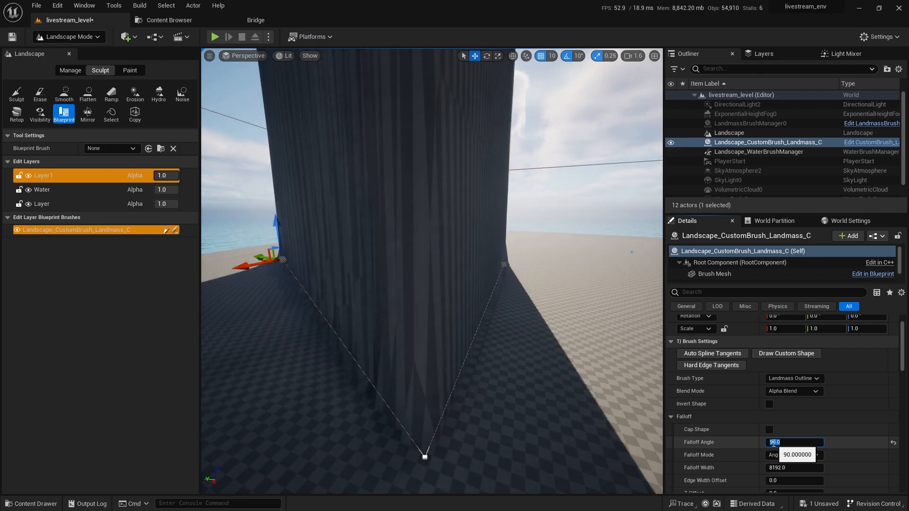
pyautogui.moveTo(491, 357)
pyautogui.mouseDown(button='right')
pyautogui.moveTo(491, 255)
pyautogui.moveTo(491, 360)
pyautogui.mouseUp(button='right')
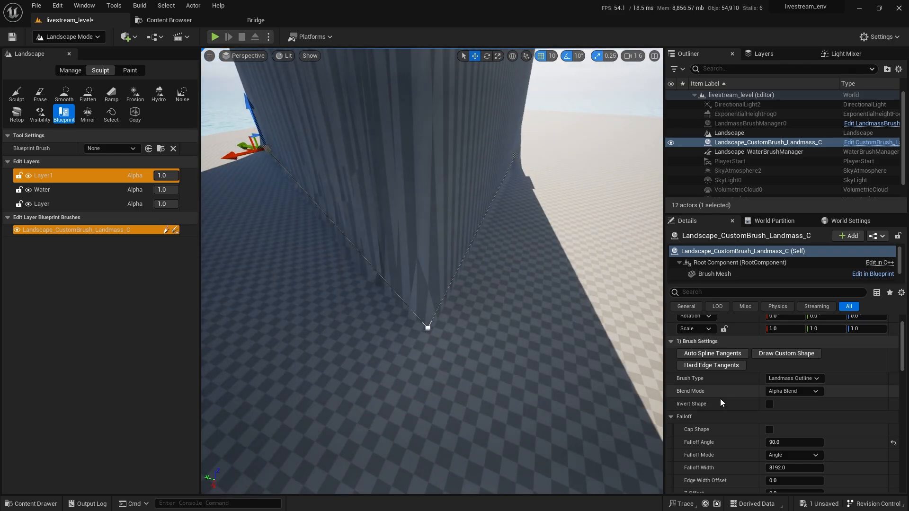
# - Set the Landmass brush's Falloff Angle to 44
pyautogui.click(783, 443)
pyautogui.write('4')
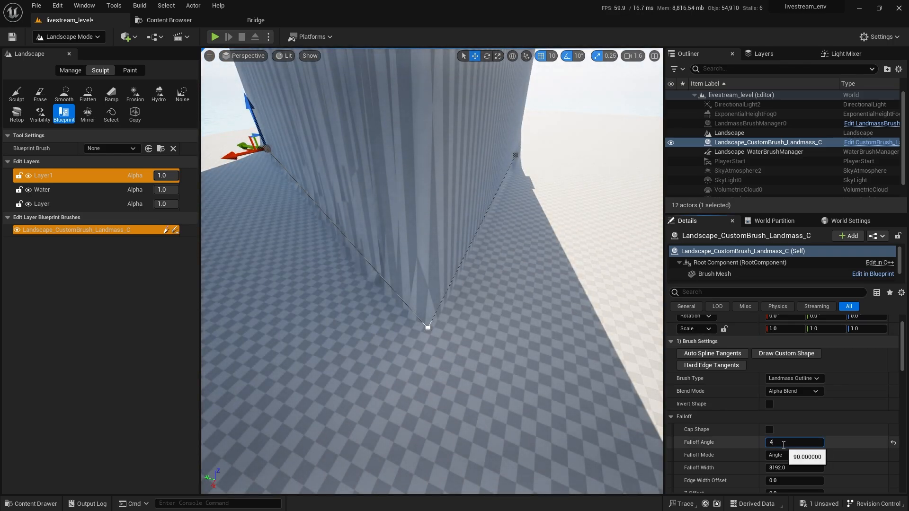
pyautogui.write('4')
pyautogui.press('Return')
# - Examine the Landmass brush's Material, Static Mesh and Spline Mesh settings
pyautogui.scroll(-1, 847, 420)
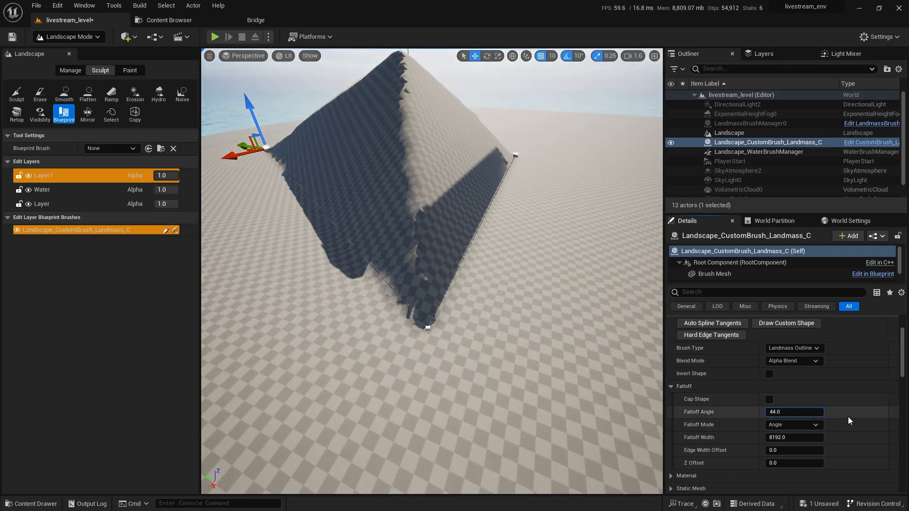
pyautogui.scroll(-2, 848, 417)
pyautogui.click(671, 431)
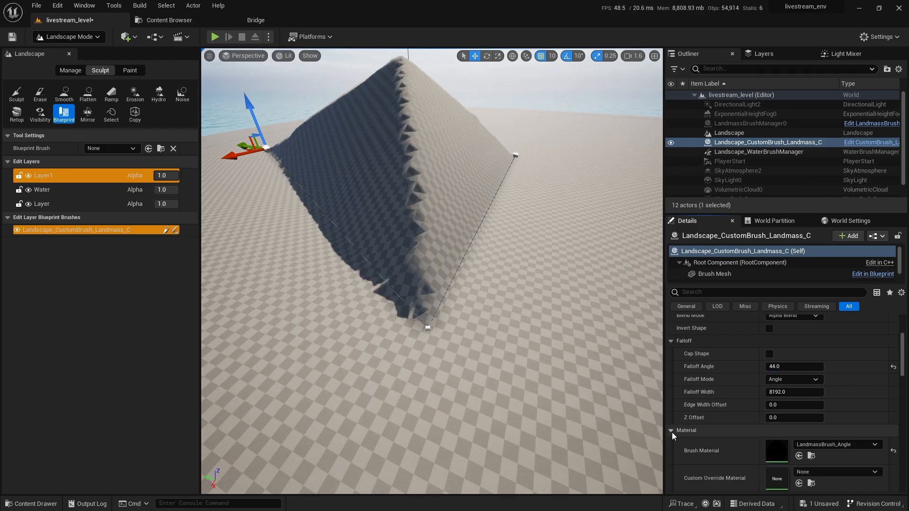
pyautogui.scroll(-2, 672, 431)
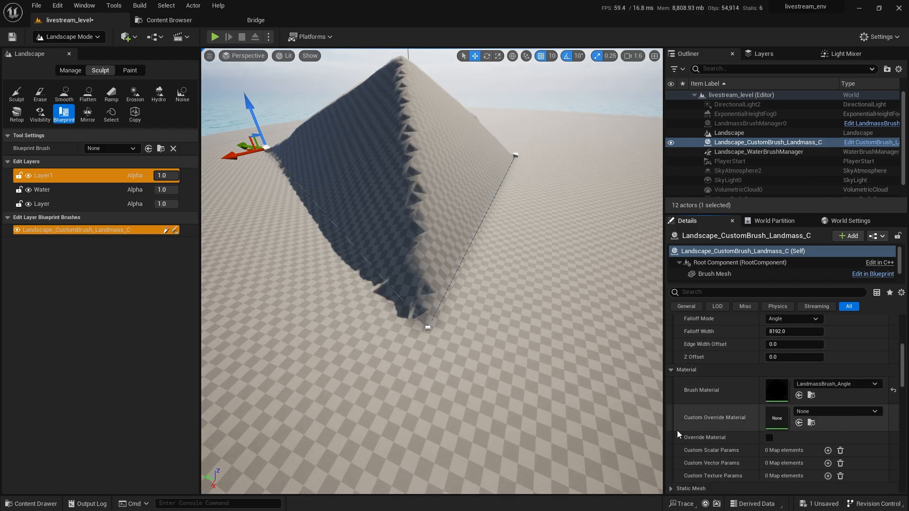
pyautogui.click(671, 369)
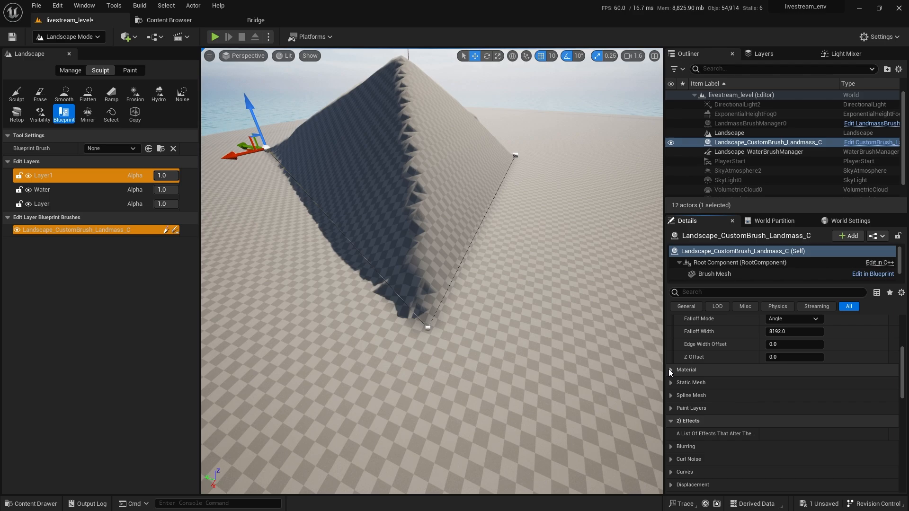
pyautogui.click(670, 383)
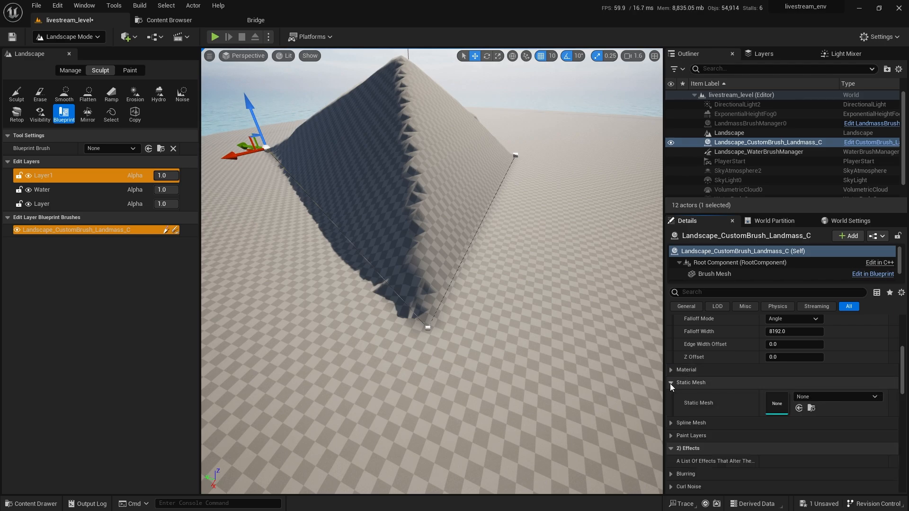
pyautogui.click(670, 383)
pyautogui.click(672, 397)
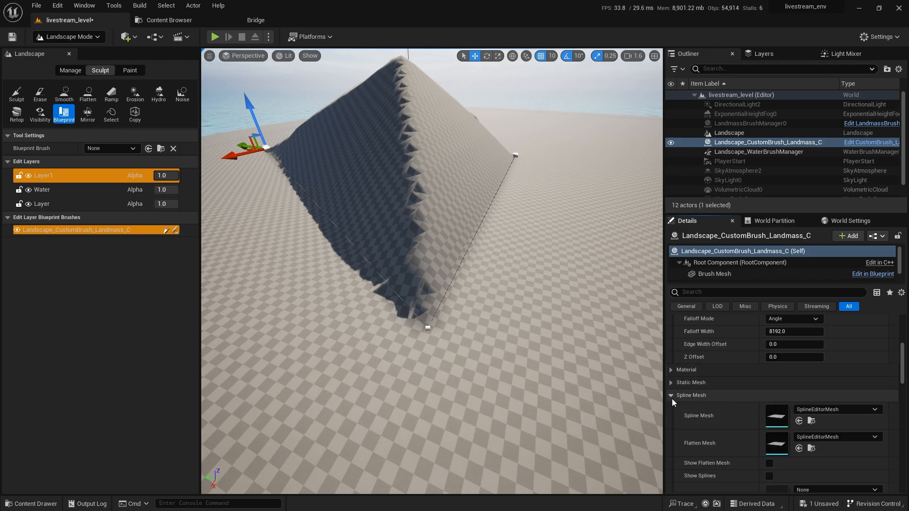
pyautogui.click(671, 395)
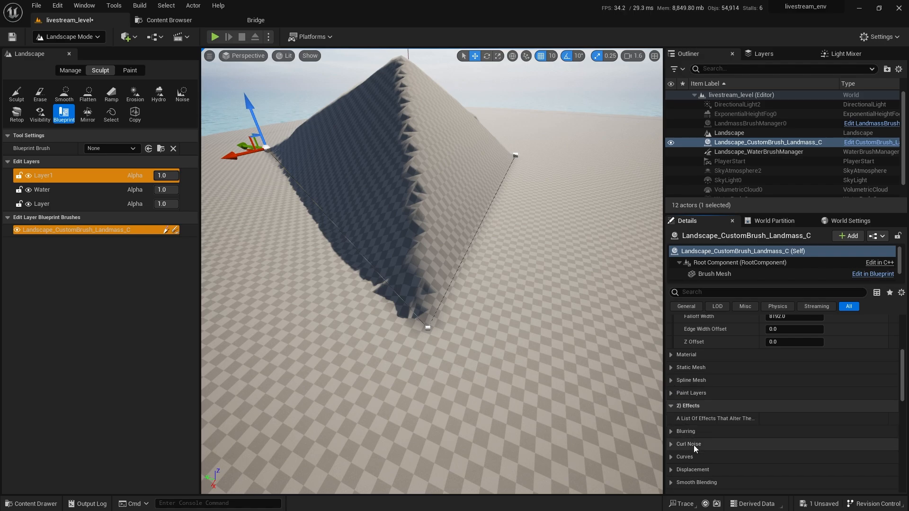
pyautogui.scroll(-3, 710, 397)
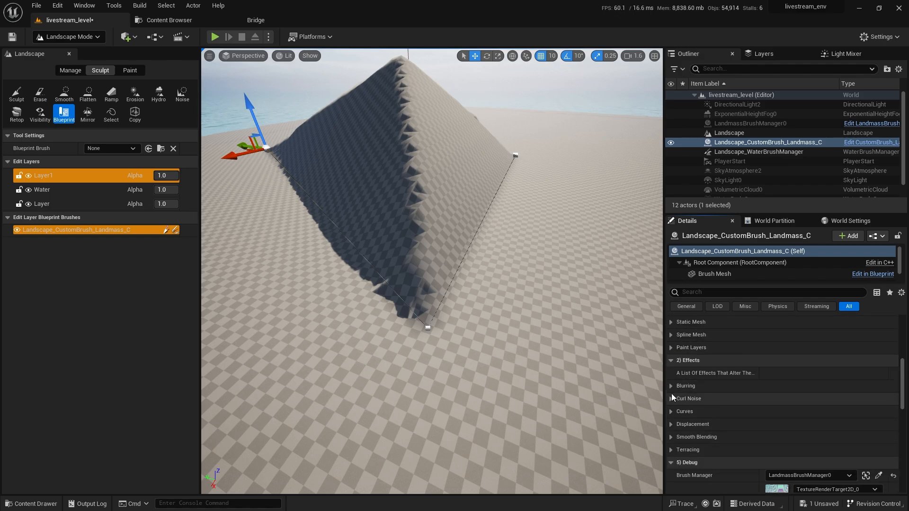
# - Try a Blur Size of 100 in the Landmass brush's Blurring effect, and return it to 1
pyautogui.click(670, 386)
pyautogui.click(778, 411)
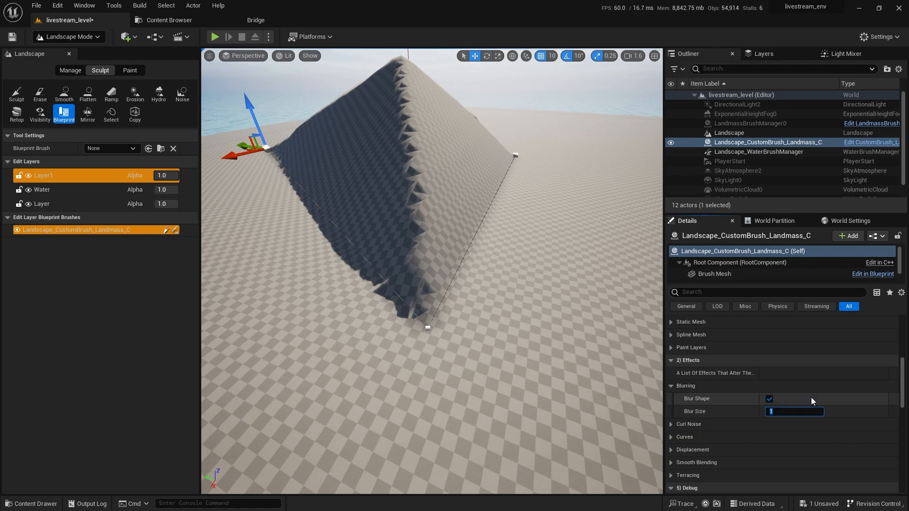
pyautogui.moveTo(521, 284); pyautogui.dragTo(483, 279, button='right')
pyautogui.press('w')
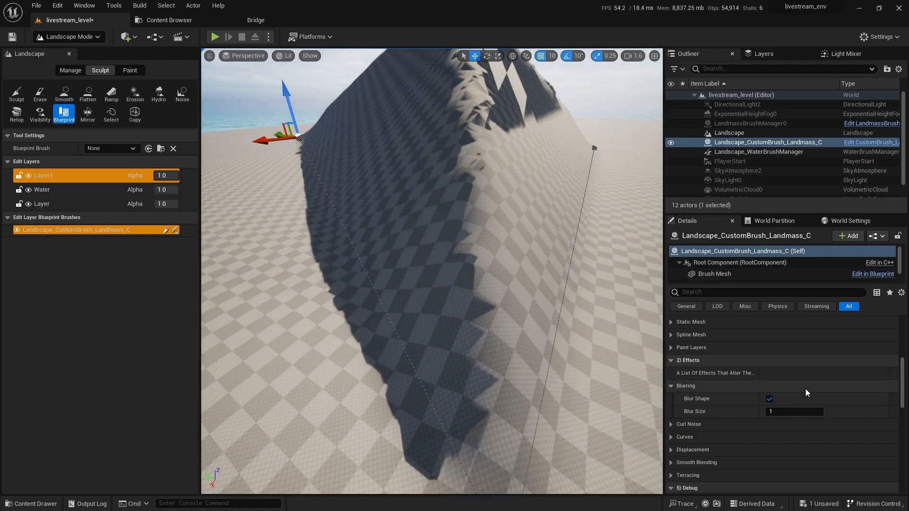
pyautogui.click(806, 412)
pyautogui.write('100')
pyautogui.press('Return')
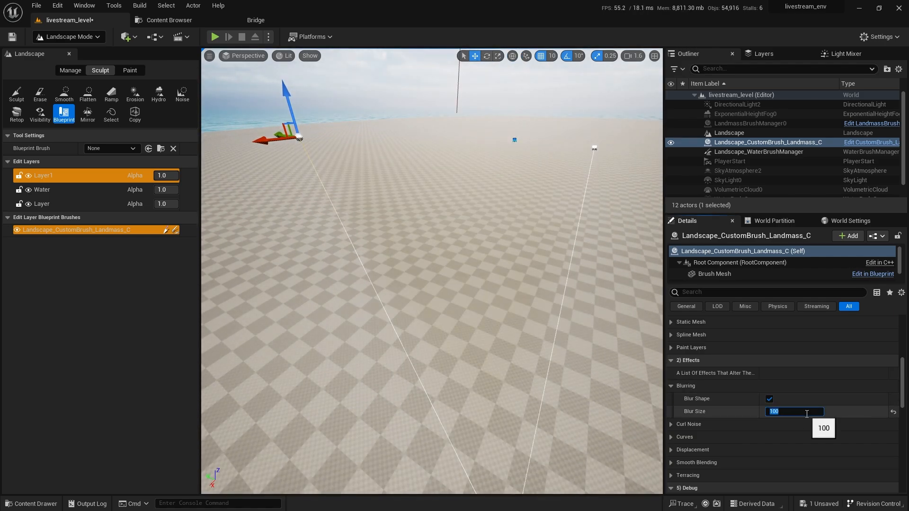
pyautogui.write('1')
pyautogui.press('Return')
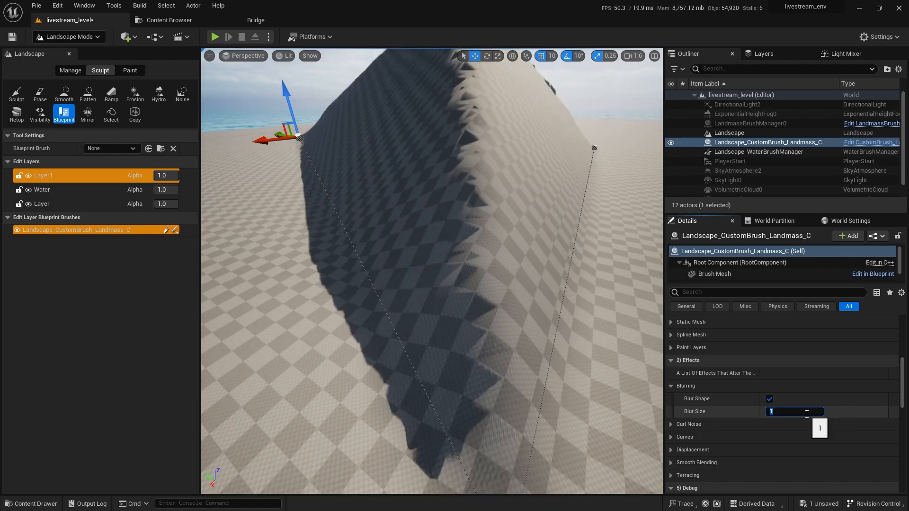
# - Raise the Landmass brush's Blur Size to 2 and finally to 3 to soften the mountain's ridge
pyautogui.write('2')
pyautogui.press('Return')
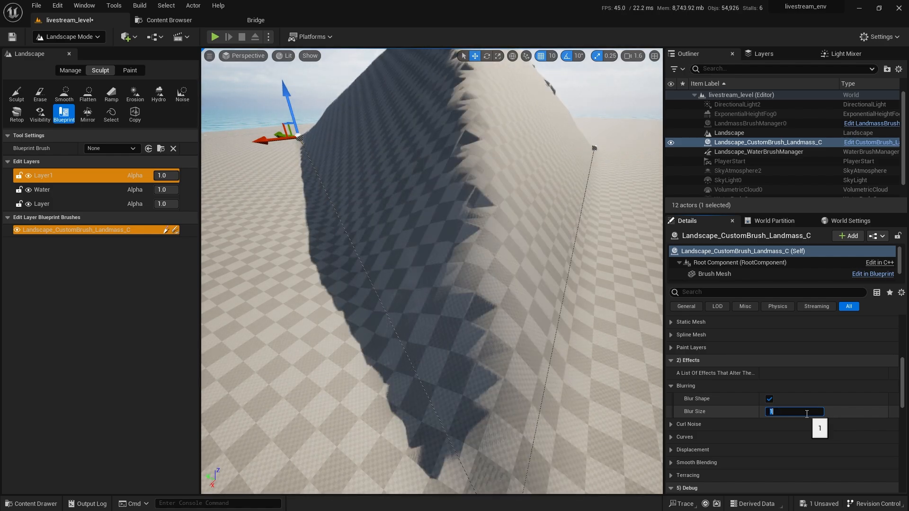
pyautogui.write('3')
pyautogui.press('Return')
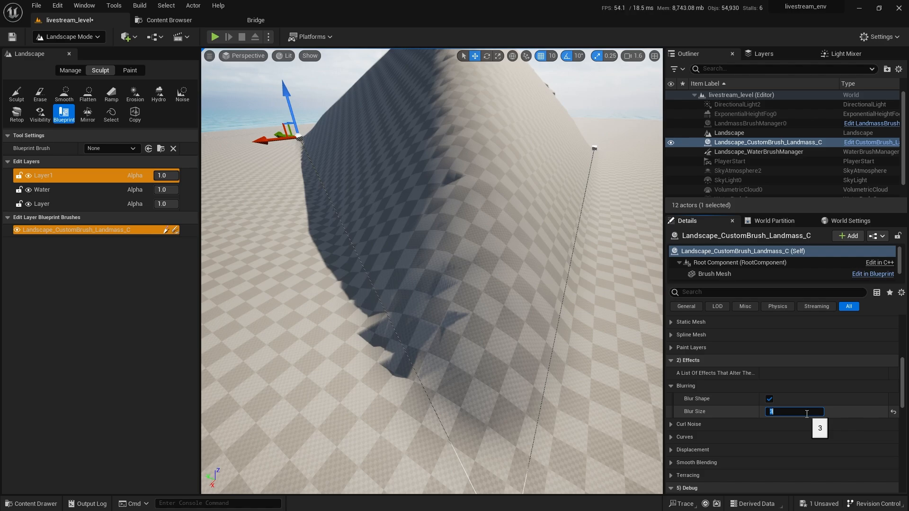
# - Distort the mountain with curl noise, setting Curl 1 Strength to 0.288 and Curl 2 Strength to 0.512
pyautogui.moveTo(432, 271); pyautogui.dragTo(548, 333, button='right')
pyautogui.press('s')
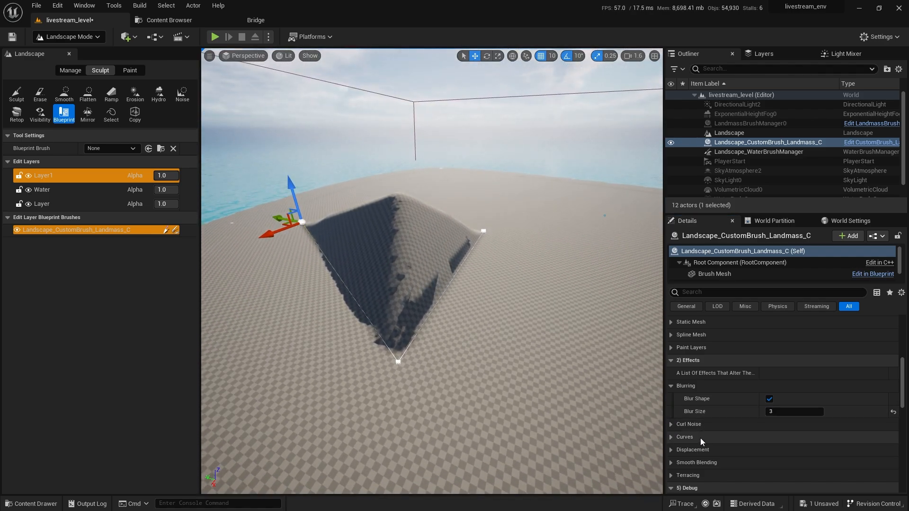
pyautogui.click(670, 424)
pyautogui.scroll(-2, 700, 422)
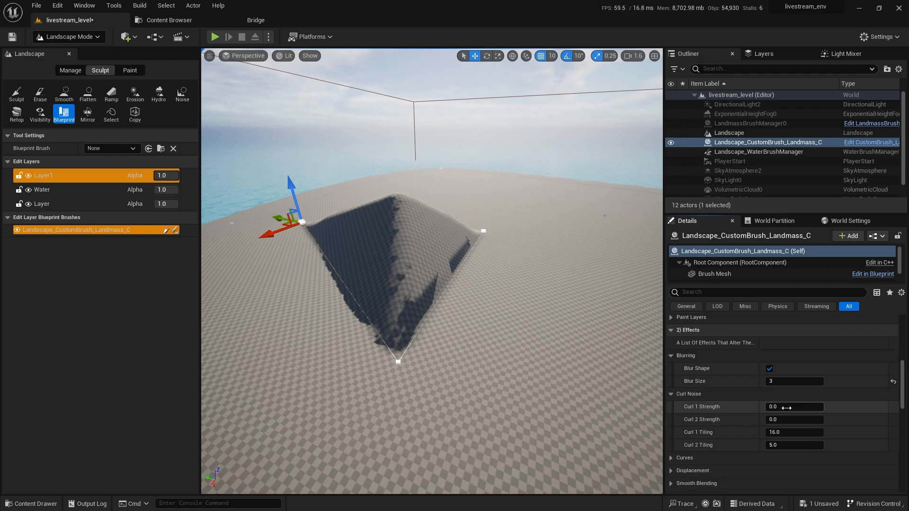
pyautogui.moveTo(786, 408); pyautogui.dragTo(808, 408)
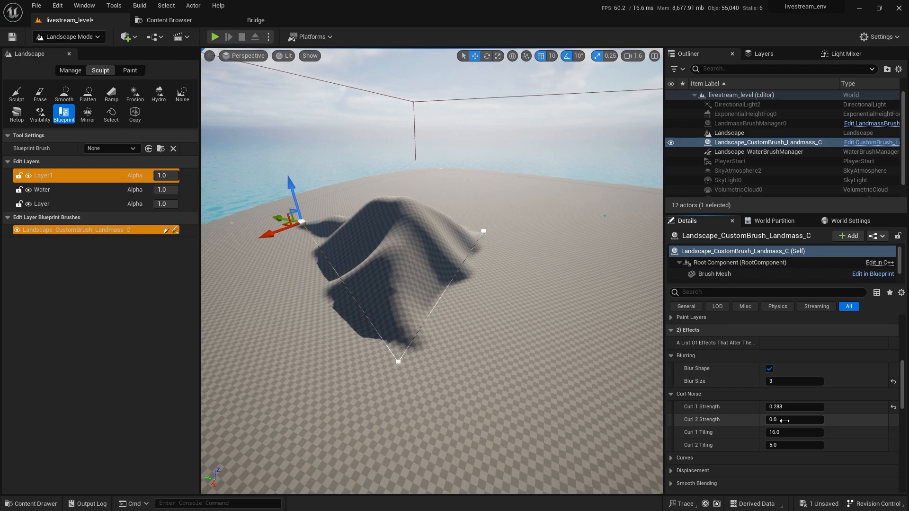
pyautogui.moveTo(794, 420); pyautogui.dragTo(825, 420)
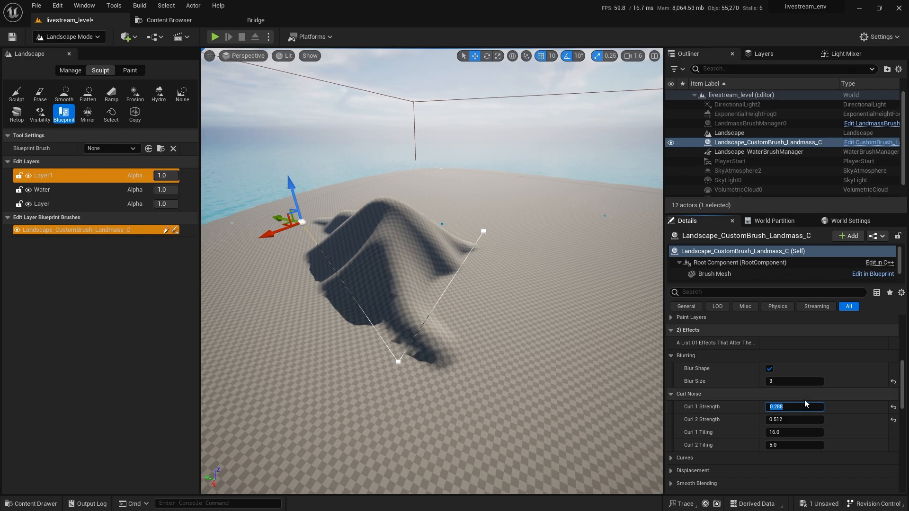
# - Set the Landmass brush's Curl 1 Strength to 5 and inspect the scattered terrain around the outline
pyautogui.write('5')
pyautogui.press('Return')
pyautogui.moveTo(431, 271); pyautogui.dragTo(398, 279, button='right')
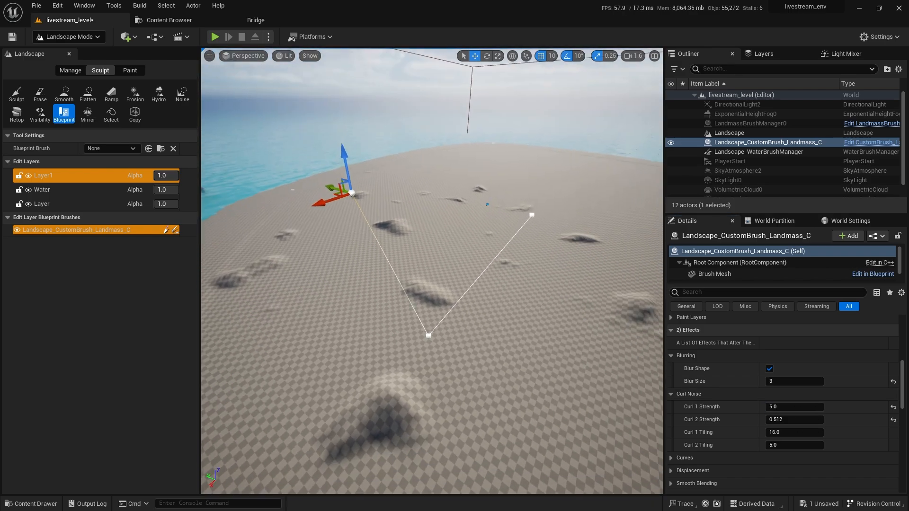
# - Undo the last Curl 1 Strength change and reselect the Landscape_CustomBrush_Landmass_C brush
pyautogui.hotkey('ctrl', 'z')
pyautogui.moveTo(531, 307); pyautogui.dragTo(638, 272, button='right')
pyautogui.click(742, 134)
pyautogui.click(738, 142)
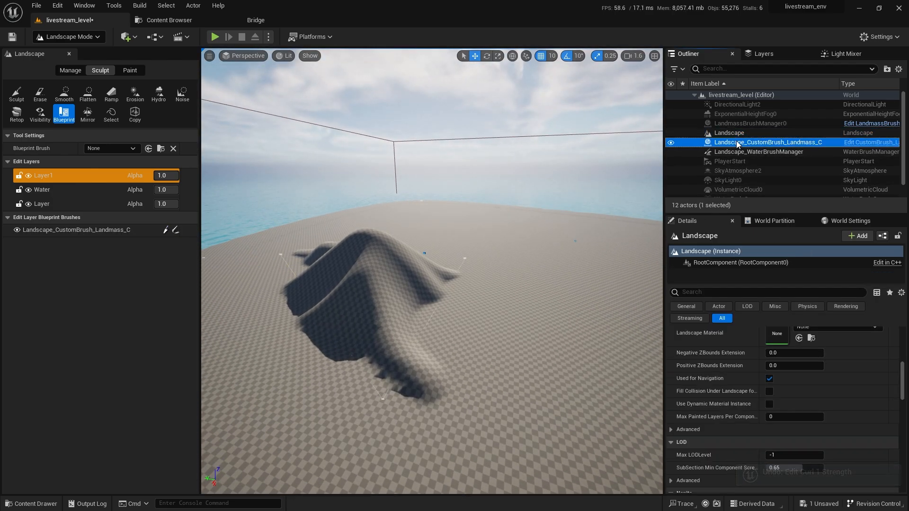
# - Reveal the Landmass brush's Curves and Displacement effects, and set Displacement Height to 2048
pyautogui.scroll(-3, 811, 408)
pyautogui.click(675, 413)
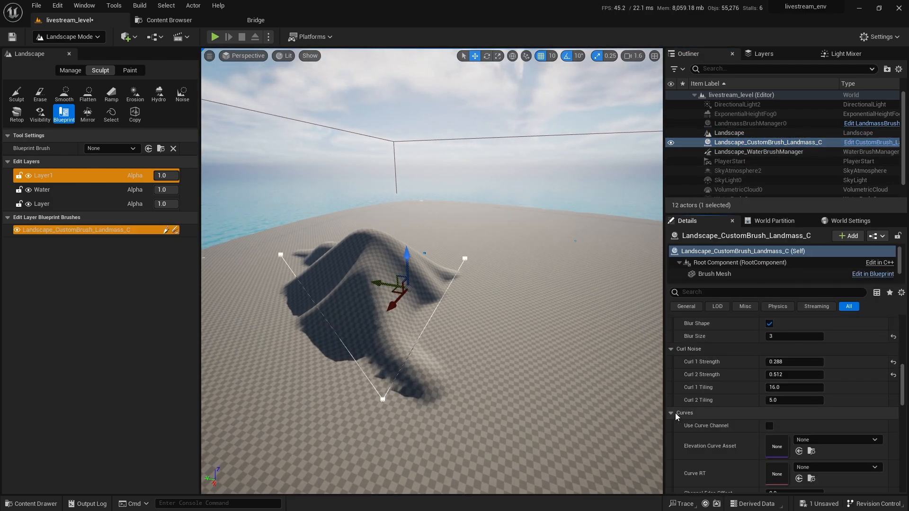
pyautogui.scroll(-3, 673, 413)
pyautogui.scroll(-2, 683, 413)
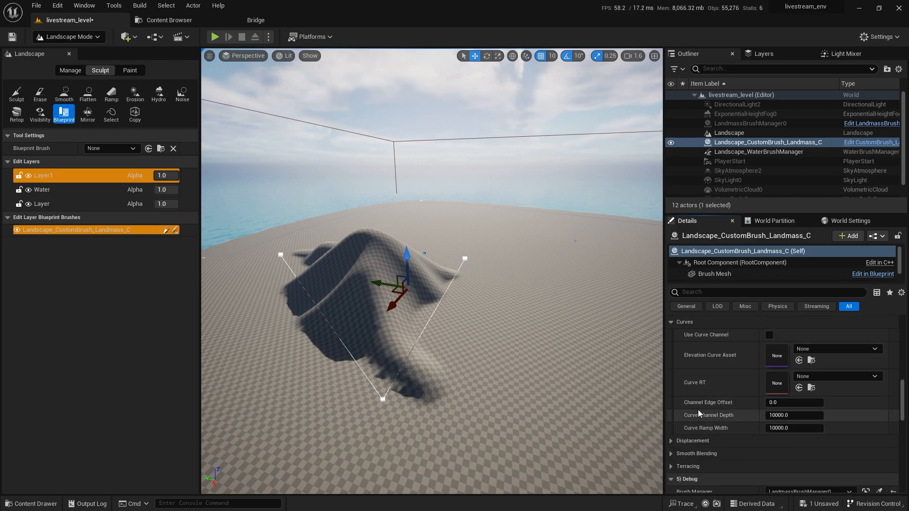
pyautogui.click(668, 440)
pyautogui.scroll(-4, 668, 442)
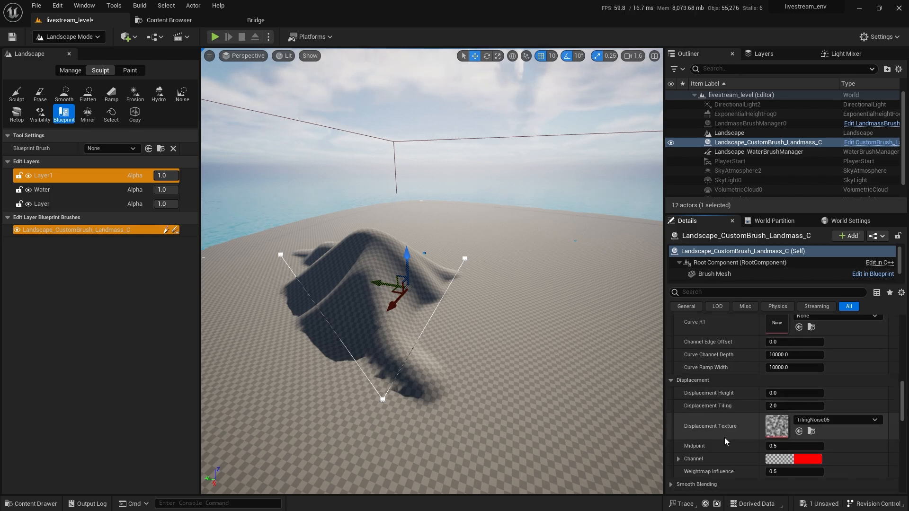
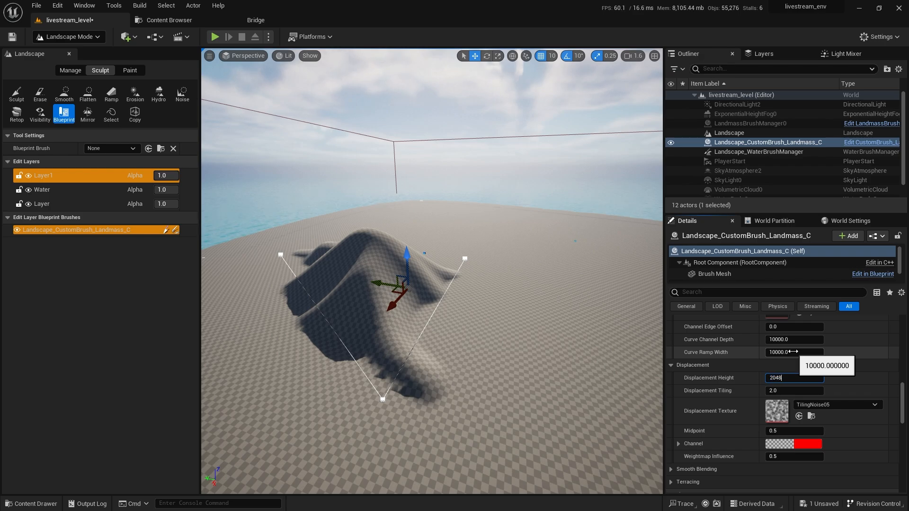
pyautogui.press('Return')
# - Examine the displaced mountain's surface from close up and from farther away
pyautogui.press('w')
pyautogui.moveTo(505, 353); pyautogui.dragTo(505, 353, button='right')
pyautogui.scroll(1, 506, 353)
pyautogui.press('a')
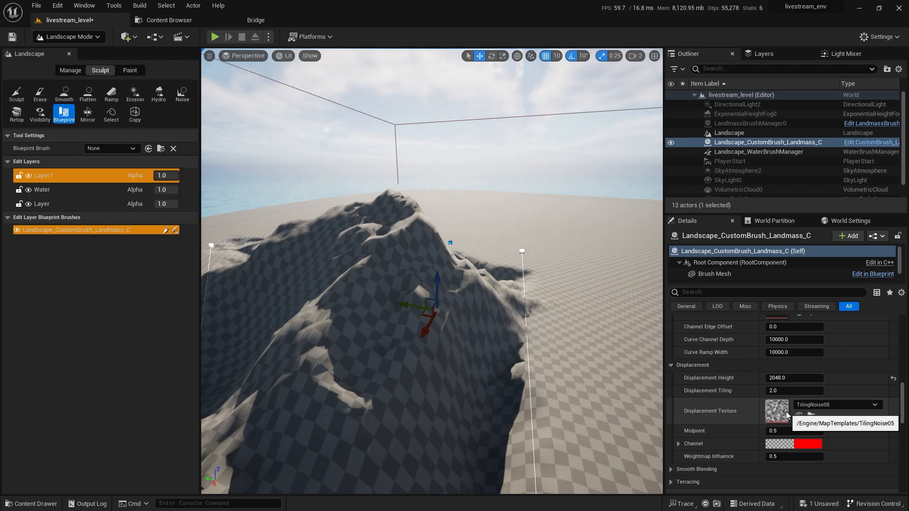
pyautogui.press('s')
pyautogui.moveTo(599, 386); pyautogui.dragTo(599, 386, button='right')
pyautogui.press('s')
pyautogui.press('d')
pyautogui.moveTo(558, 342); pyautogui.dragTo(558, 343, button='right')
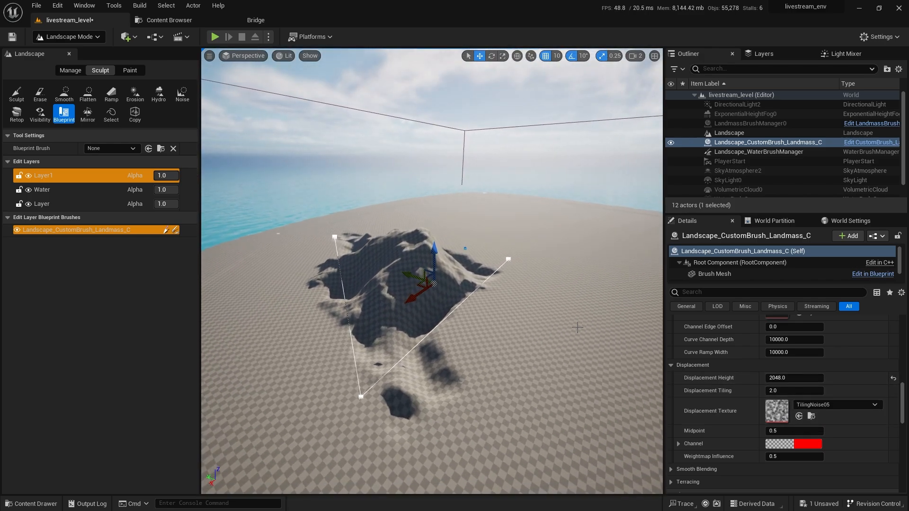
# - Raise the Landmass brush vertically to lift the displaced mountain, and check its slopes up close
pyautogui.moveTo(434, 250); pyautogui.dragTo(432, 226)
pyautogui.press('q')
pyautogui.moveTo(451, 285); pyautogui.dragTo(451, 285, button='right')
pyautogui.press('w')
pyautogui.moveTo(505, 320); pyautogui.dragTo(506, 320, button='right')
# - Assign the Rock_Cliff surface's T_RockCliff_vlzmberlw_2K_ORDp texture as the brush's Displacement Texture
pyautogui.hotkey('ctrl', 'space')
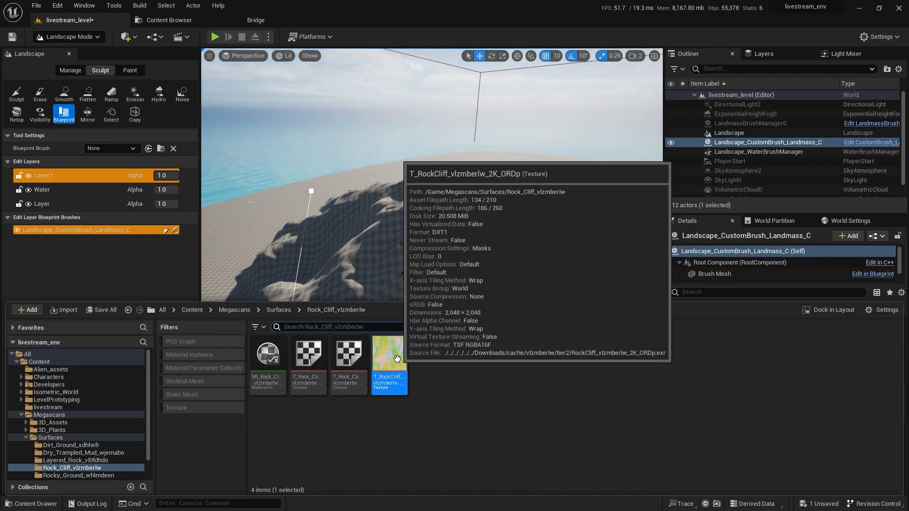
pyautogui.moveTo(477, 235); pyautogui.dragTo(478, 235, button='right')
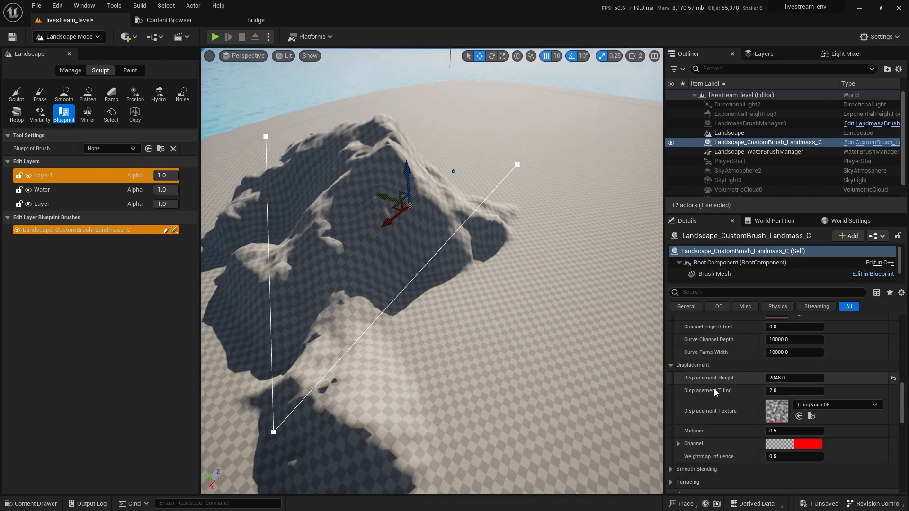
pyautogui.click(799, 416)
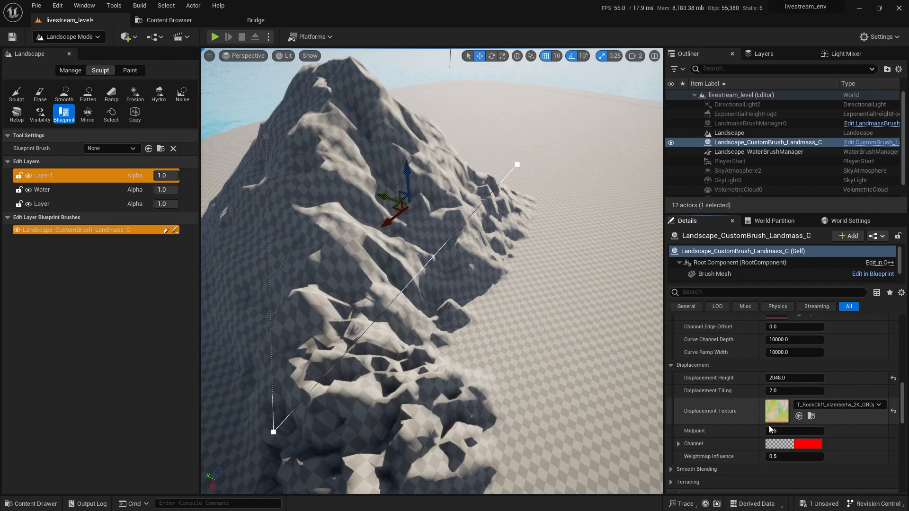
# - Switch the displacement Channel from red to blue by setting R to 0 and B to 1
pyautogui.click(678, 443)
pyautogui.scroll(-1, 797, 438)
pyautogui.click(790, 441)
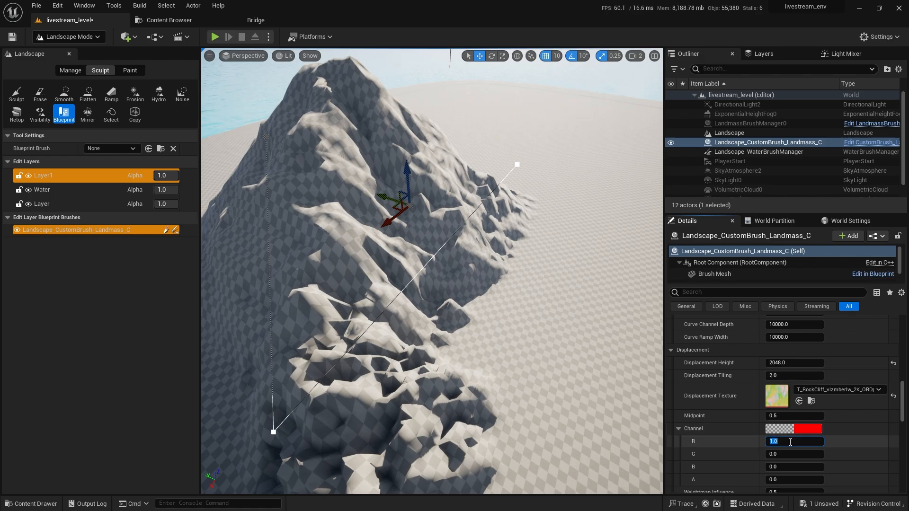
pyautogui.write('0')
pyautogui.press('Return')
pyautogui.click(790, 466)
pyautogui.write('1')
pyautogui.press('Return')
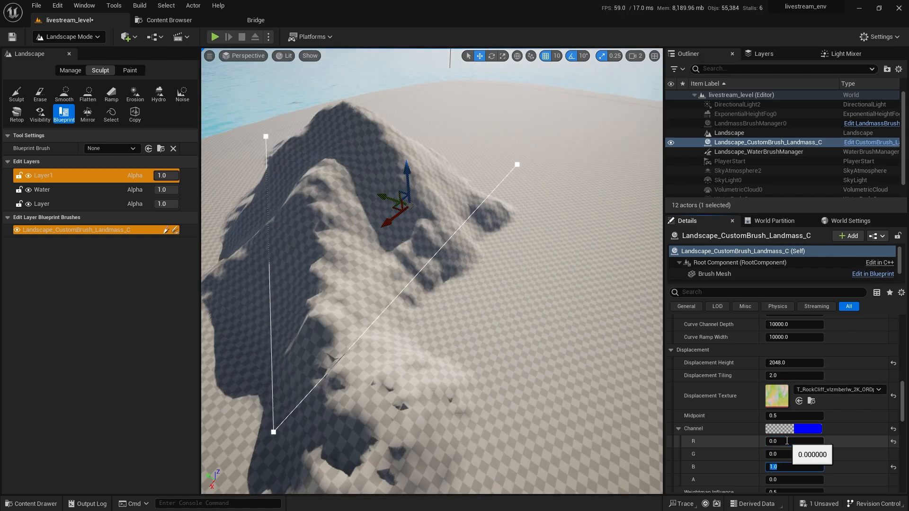
# - Assign the packed texture from the Layered_Rock_vl0fdhdo surface folder as the brush's Displacement Texture
pyautogui.moveTo(480, 380); pyautogui.dragTo(479, 330, button='right')
pyautogui.hotkey('ctrl', 'space')
pyautogui.click(81, 453)
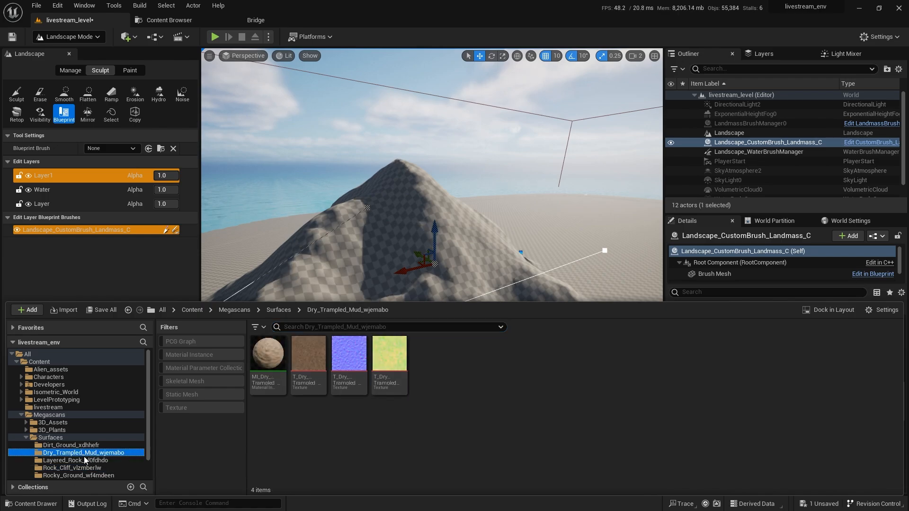
pyautogui.click(85, 460)
pyautogui.moveTo(454, 265); pyautogui.dragTo(490, 350, button='right')
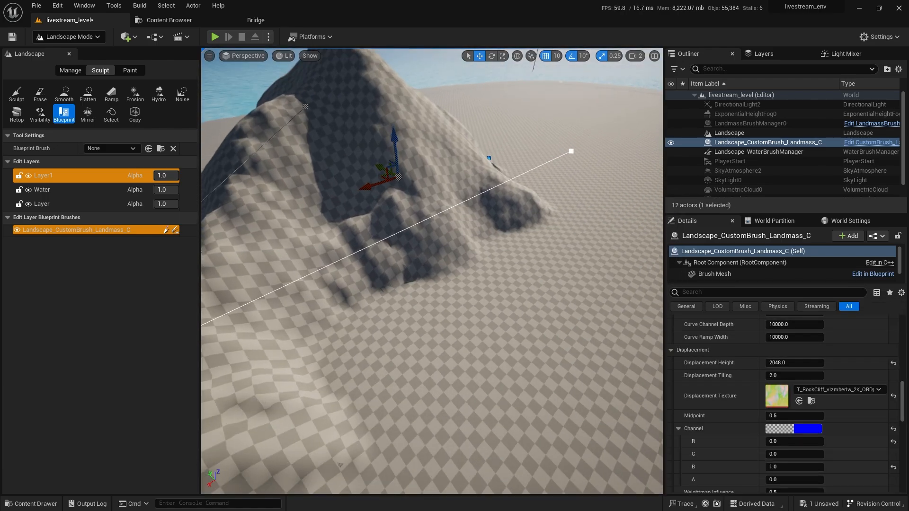
pyautogui.click(799, 401)
# - Check the mountain in wireframe and lit views, and try a Displacement Tiling of 15
pyautogui.moveTo(473, 284)
pyautogui.mouseDown(button='right')
pyautogui.moveTo(456, 247)
pyautogui.moveTo(383, 204)
pyautogui.moveTo(426, 222)
pyautogui.moveTo(483, 278)
pyautogui.mouseUp(button='right')
pyautogui.press('s')
pyautogui.press('w')
pyautogui.press('d')
pyautogui.press('s')
pyautogui.hotkey('alt', '2')
pyautogui.hotkey('alt', '4')
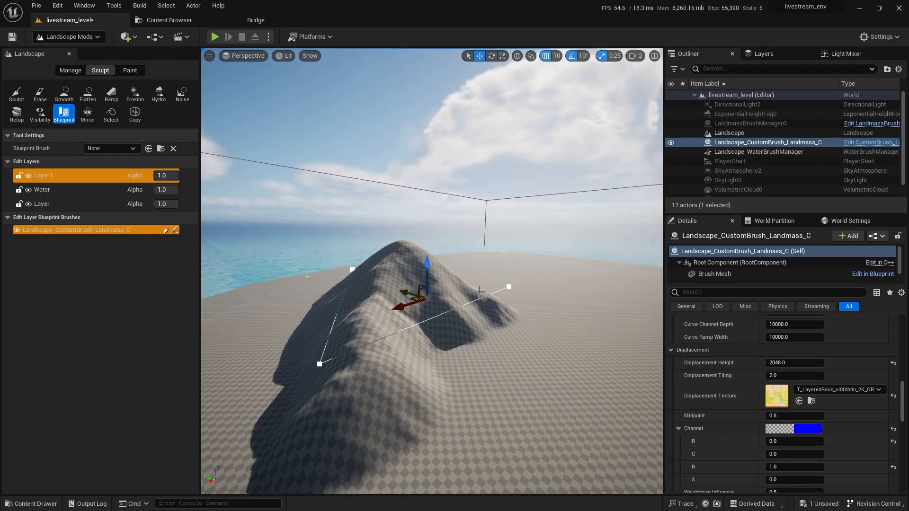
pyautogui.press('s')
pyautogui.moveTo(490, 301); pyautogui.dragTo(490, 308, button='right')
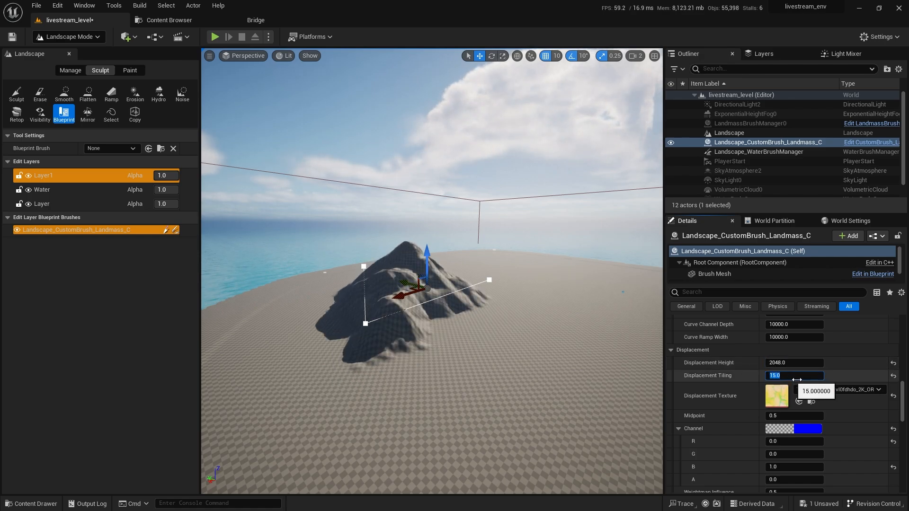
# - Enlarge the mountain by moving two corner points of the brush's spline outward across the island
pyautogui.press('w')
pyautogui.moveTo(544, 322); pyautogui.dragTo(488, 322, button='right')
pyautogui.press('d')
pyautogui.scroll(3, 483, 307)
pyautogui.press('s')
pyautogui.press('a')
pyautogui.press('e')
pyautogui.press('s')
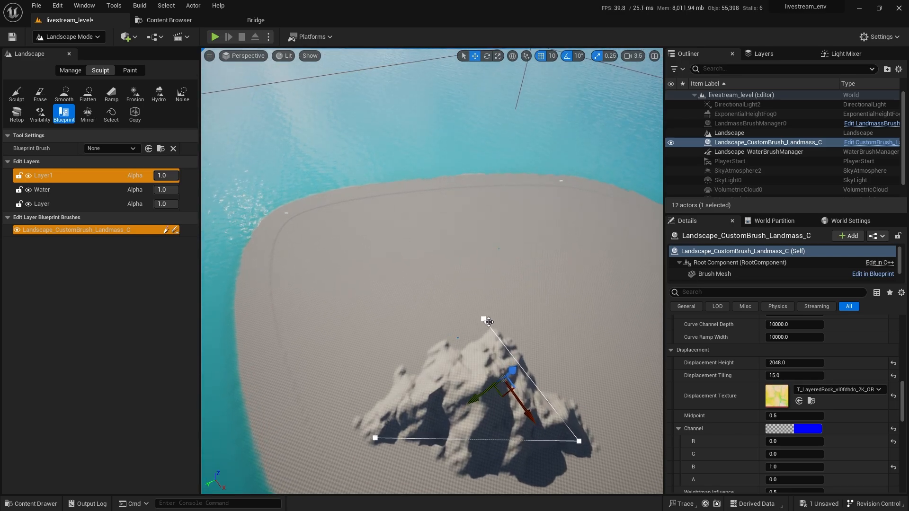
pyautogui.moveTo(478, 317)
pyautogui.mouseDown()
pyautogui.moveTo(431, 259)
pyautogui.moveTo(419, 260)
pyautogui.moveTo(447, 245)
pyautogui.mouseUp()
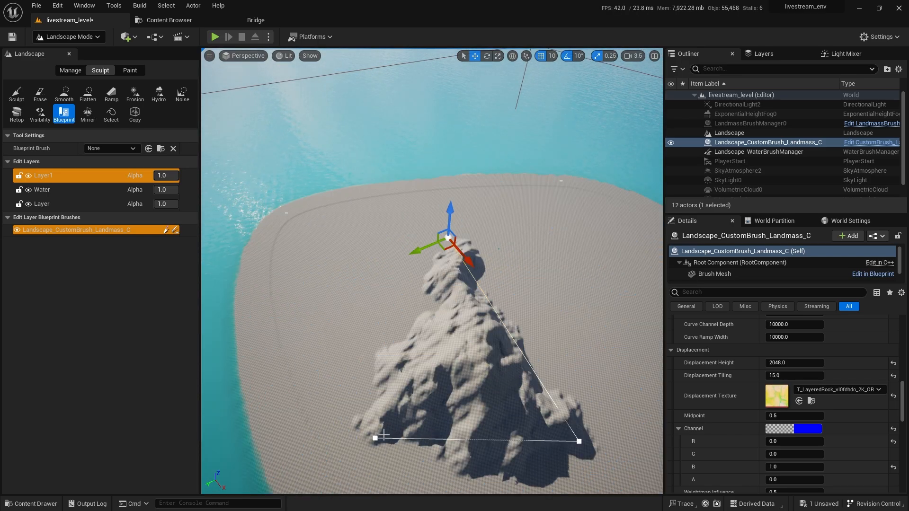
pyautogui.moveTo(374, 453)
pyautogui.mouseDown()
pyautogui.moveTo(213, 473)
pyautogui.moveTo(260, 436)
pyautogui.moveTo(298, 433)
pyautogui.mouseUp()
# - Set the Landmass brush's Displacement Tiling to 2
pyautogui.press('d')
pyautogui.moveTo(298, 433); pyautogui.dragTo(184, 353, button='right')
pyautogui.scroll(1, 283, 388)
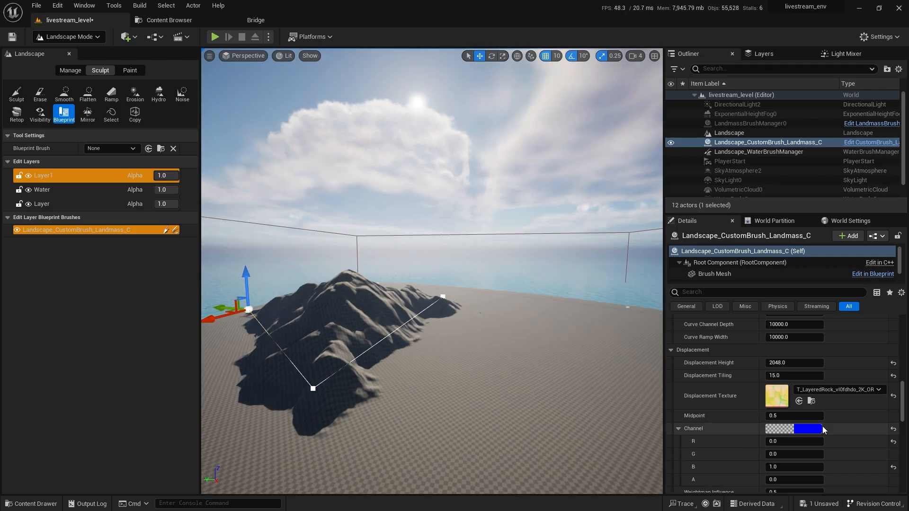
pyautogui.click(789, 376)
pyautogui.write('2')
pyautogui.press('Return')
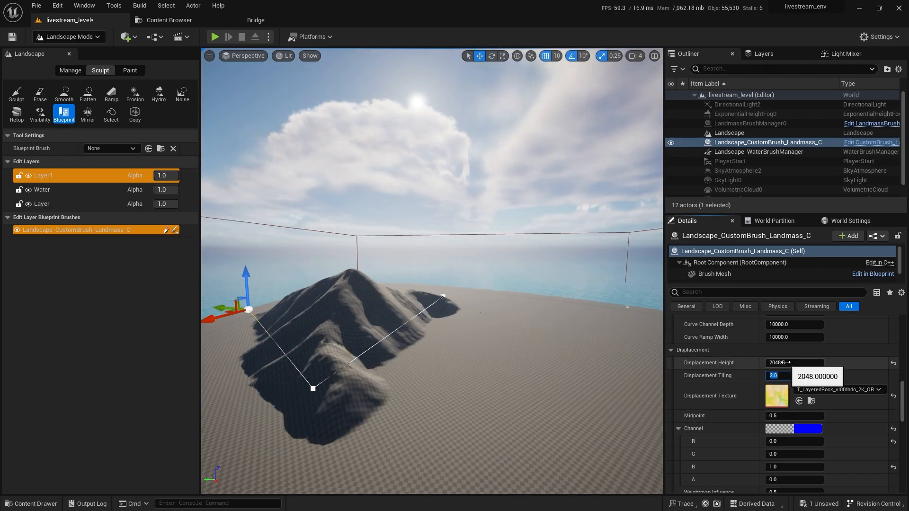
# - Add a spline point midway along the mountain outline's inland edge and pull it outward
pyautogui.moveTo(436, 314); pyautogui.dragTo(535, 376, button='right')
pyautogui.press('e')
pyautogui.press('a')
pyautogui.rightClick(442, 325)
pyautogui.click(466, 327)
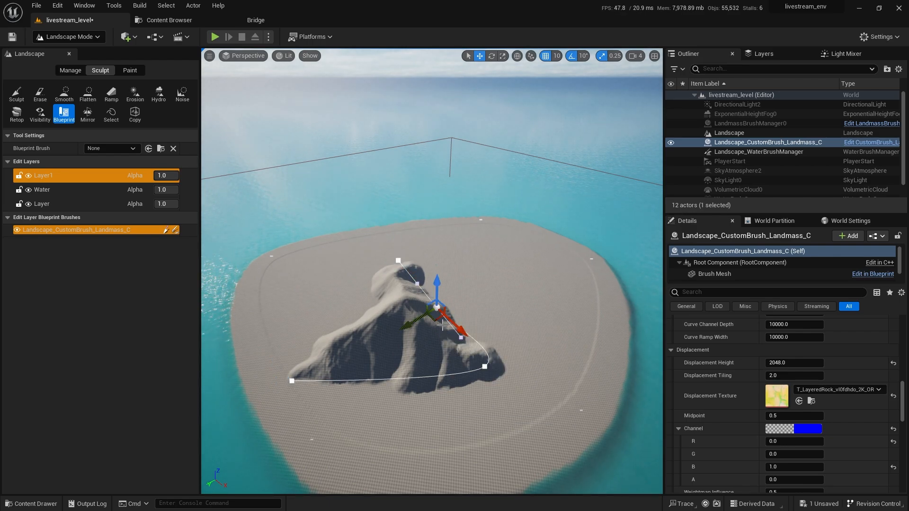
pyautogui.moveTo(438, 318); pyautogui.dragTo(493, 303)
# - Pull the added spline point back toward the mountain and pick its tangent handle
pyautogui.press('d')
pyautogui.moveTo(504, 313); pyautogui.dragTo(397, 275, button='right')
pyautogui.press('w')
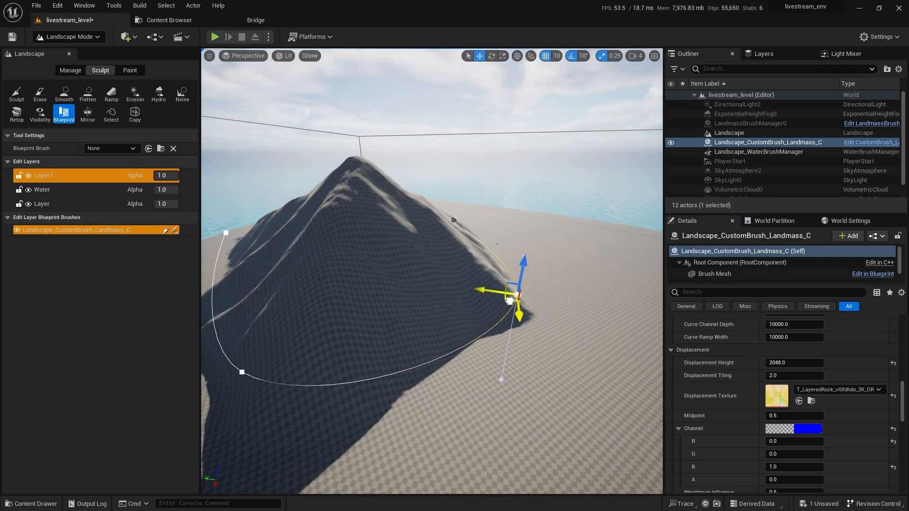
pyautogui.moveTo(509, 300); pyautogui.dragTo(401, 276)
pyautogui.click(453, 219)
# - Reselect the whole Landmass brush, move the mountain to the island's far edge and rotate it to follow the shore
pyautogui.moveTo(445, 229); pyautogui.dragTo(511, 308, button='right')
pyautogui.press('a')
pyautogui.press('s')
pyautogui.click(744, 133)
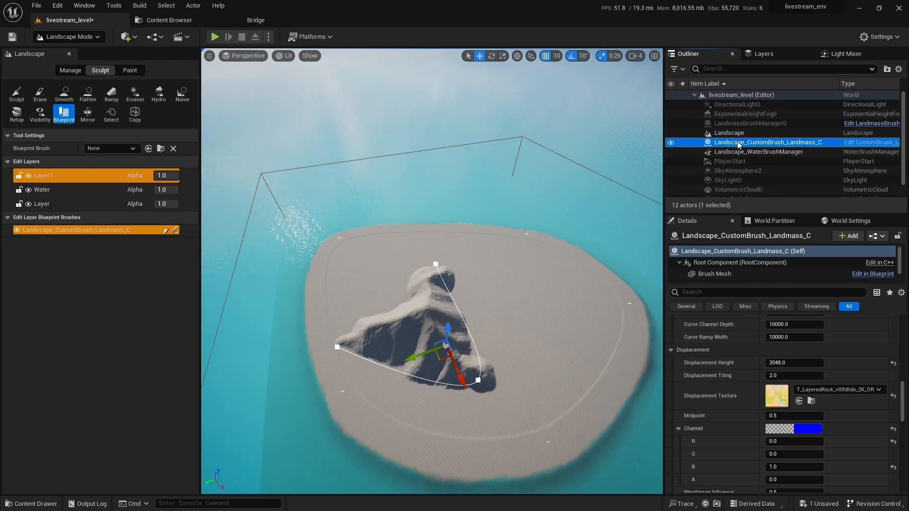
pyautogui.moveTo(444, 349); pyautogui.dragTo(357, 273)
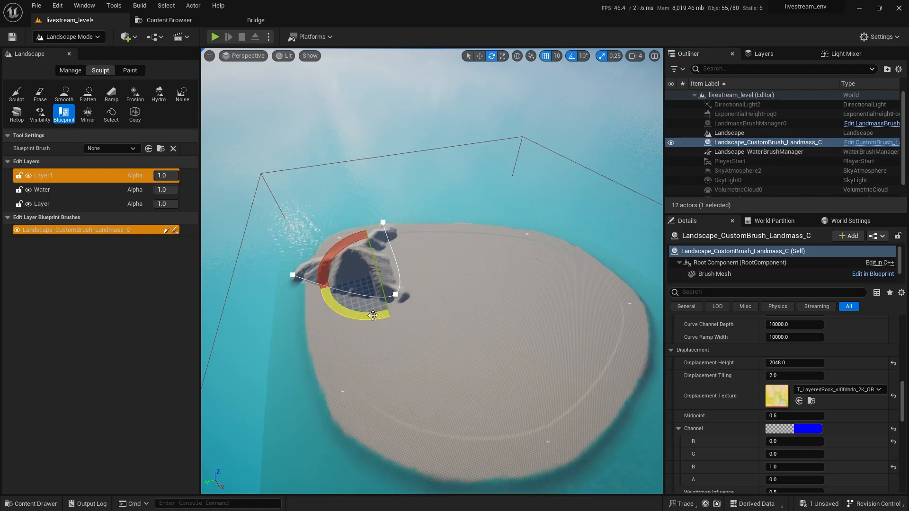
pyautogui.moveTo(372, 315); pyautogui.dragTo(400, 316)
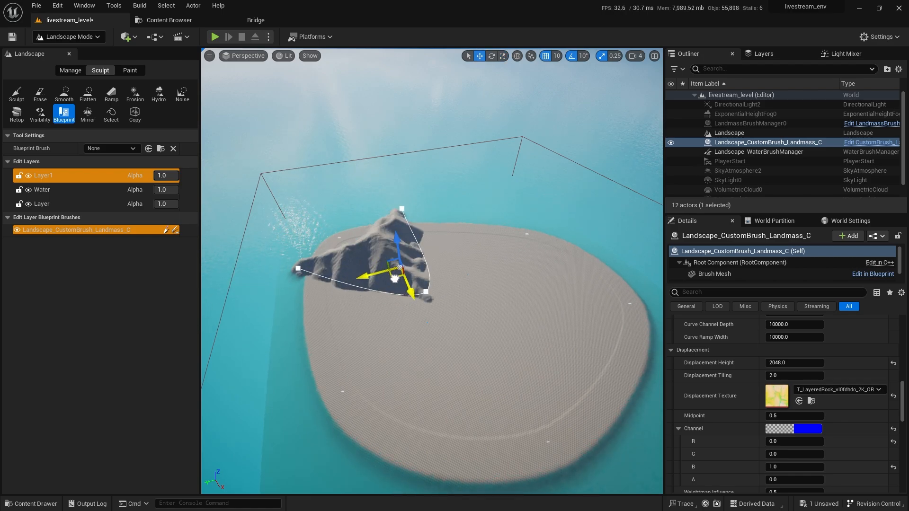
# - Duplicate the mountain brush to the opposite side of the island and rotate the copy
pyautogui.moveTo(398, 279)
pyautogui.mouseDown(button='right')
pyautogui.moveTo(416, 222)
pyautogui.moveTo(430, 222)
pyautogui.moveTo(393, 227)
pyautogui.moveTo(397, 279)
pyautogui.moveTo(416, 294)
pyautogui.moveTo(381, 280)
pyautogui.mouseUp(button='right')
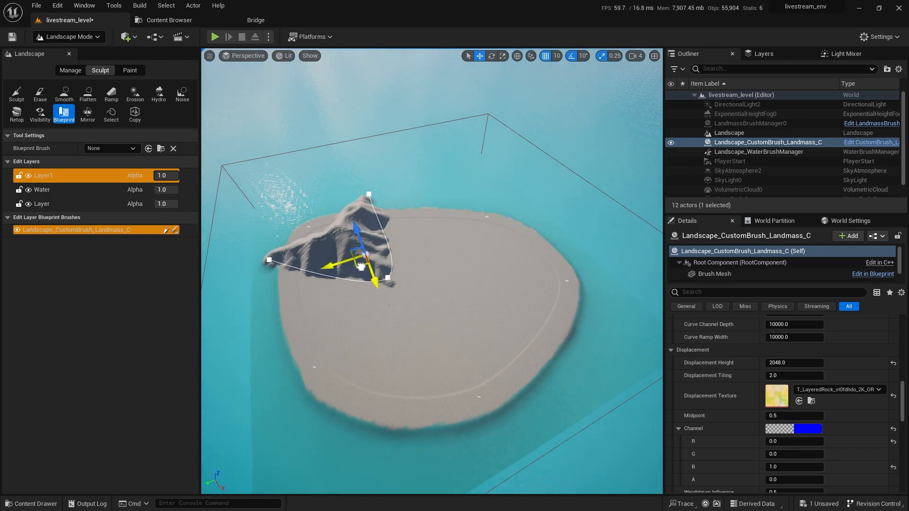
pyautogui.keyDown('alt'); pyautogui.moveTo(361, 266); pyautogui.dragTo(531, 263); pyautogui.keyUp('alt')
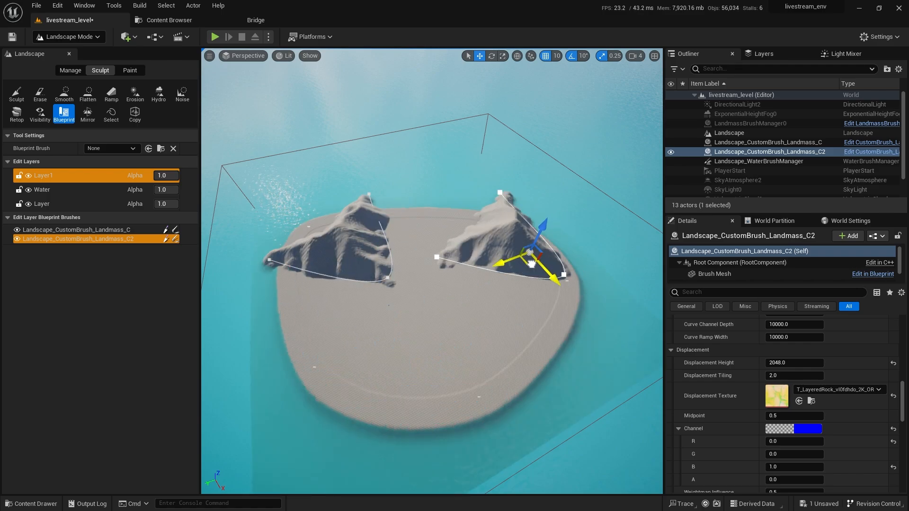
pyautogui.moveTo(511, 292); pyautogui.dragTo(535, 265)
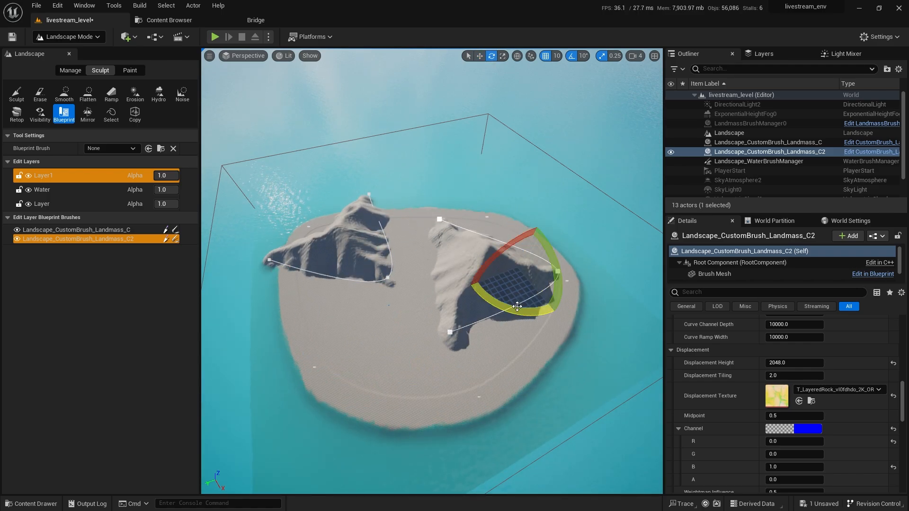
# - Raise the duplicated Landmass brush vertically so the second mountain stands taller than the first
pyautogui.press('w')
pyautogui.moveTo(506, 310); pyautogui.dragTo(511, 234, button='right')
pyautogui.press('w')
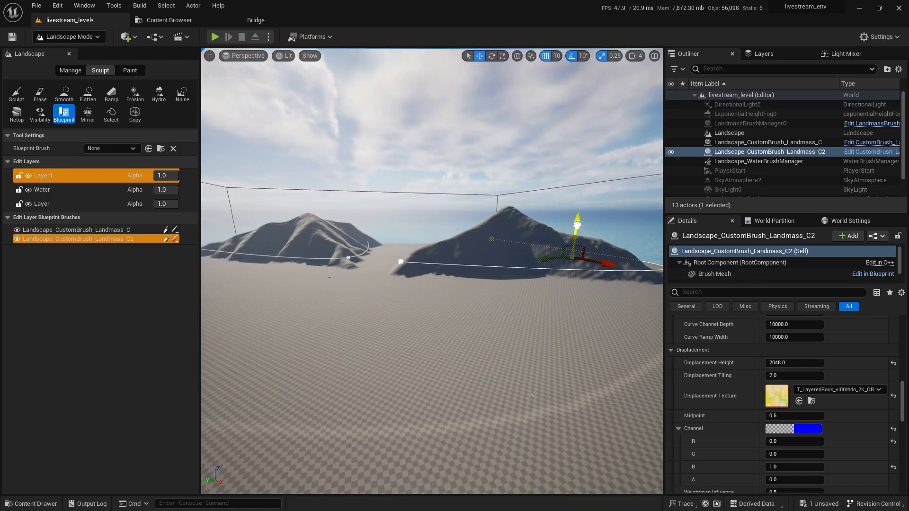
pyautogui.moveTo(576, 225); pyautogui.dragTo(580, 202)
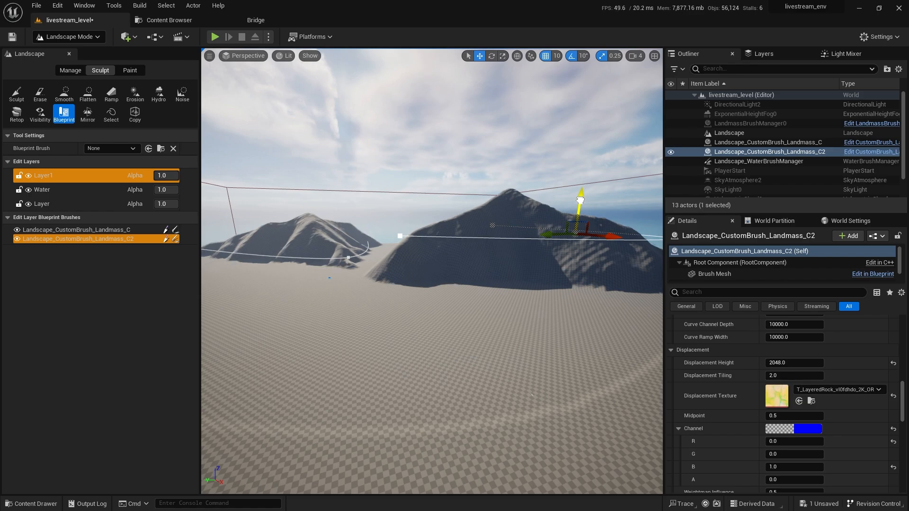
# - Add a spline point on the second mountain's front edge and pull it outward toward the shore
pyautogui.moveTo(486, 303); pyautogui.dragTo(486, 364, button='right')
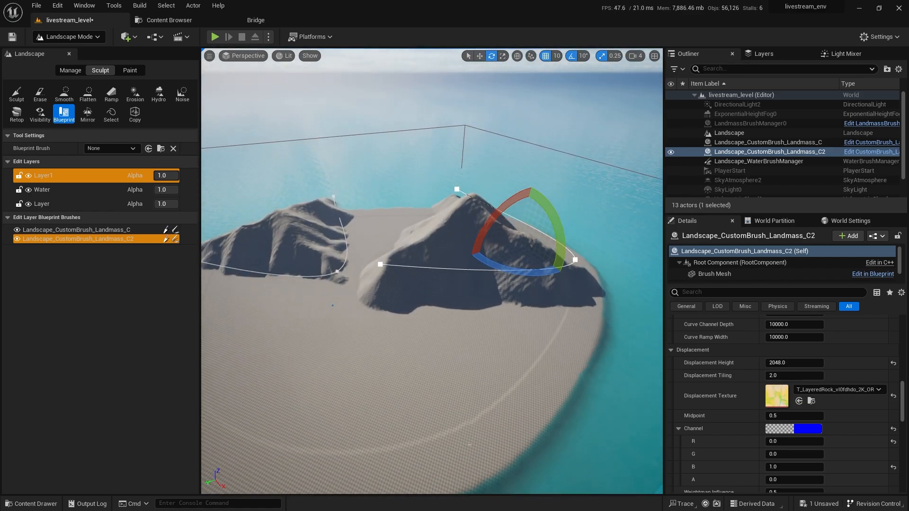
pyautogui.rightClick(473, 279)
pyautogui.click(487, 290)
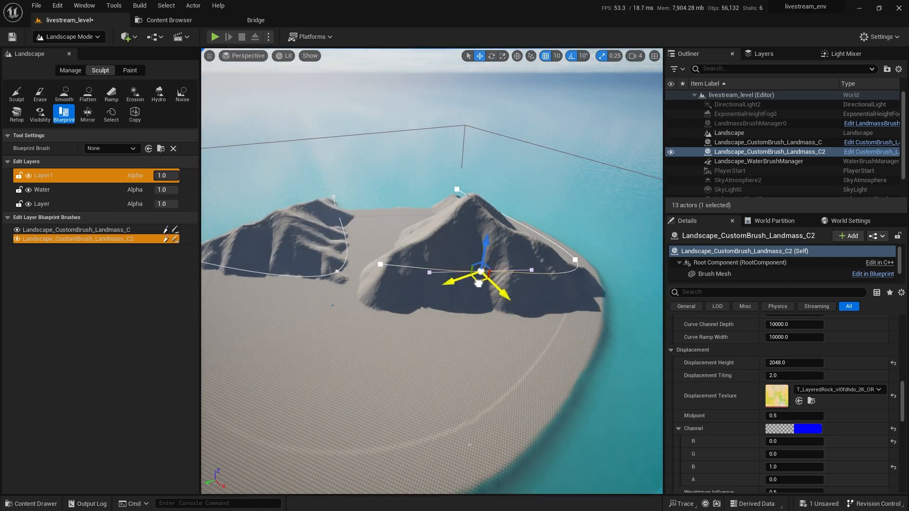
pyautogui.moveTo(479, 283); pyautogui.dragTo(539, 345)
# - Examine the valley between the two mountains and the second mountain's reshaped slopes
pyautogui.moveTo(488, 345); pyautogui.dragTo(427, 367, button='right')
pyautogui.press('w')
pyautogui.press('d')
pyautogui.press('q')
pyautogui.press('e')
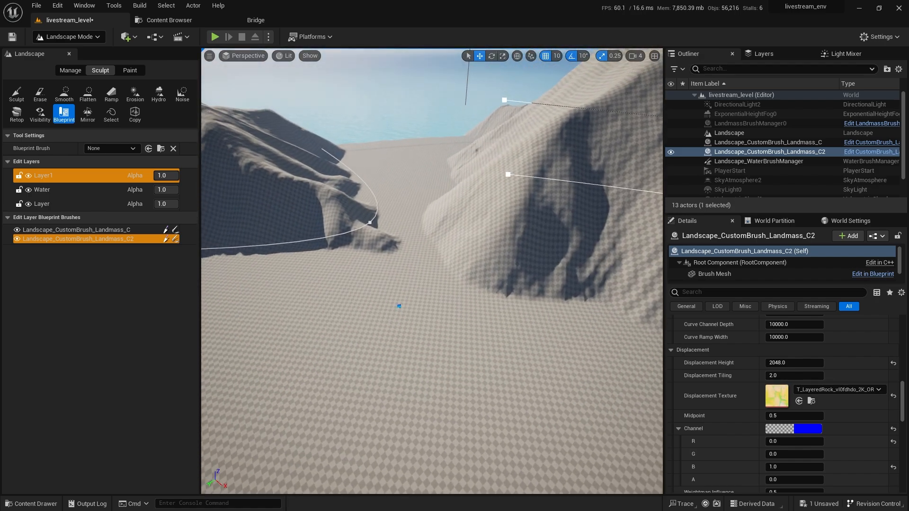
pyautogui.moveTo(399, 306); pyautogui.dragTo(400, 309, button='right')
pyautogui.press('f')
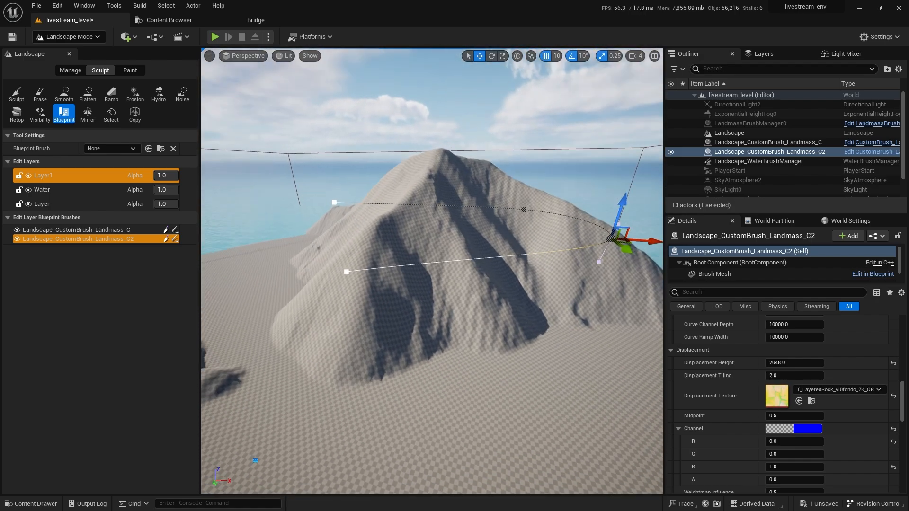
# - Set the second mountain brush's Outer Smooth Threshold to 2000 under Smooth Blending and reset its Inner Smooth Threshold to default
pyautogui.scroll(-4, 707, 431)
pyautogui.click(671, 414)
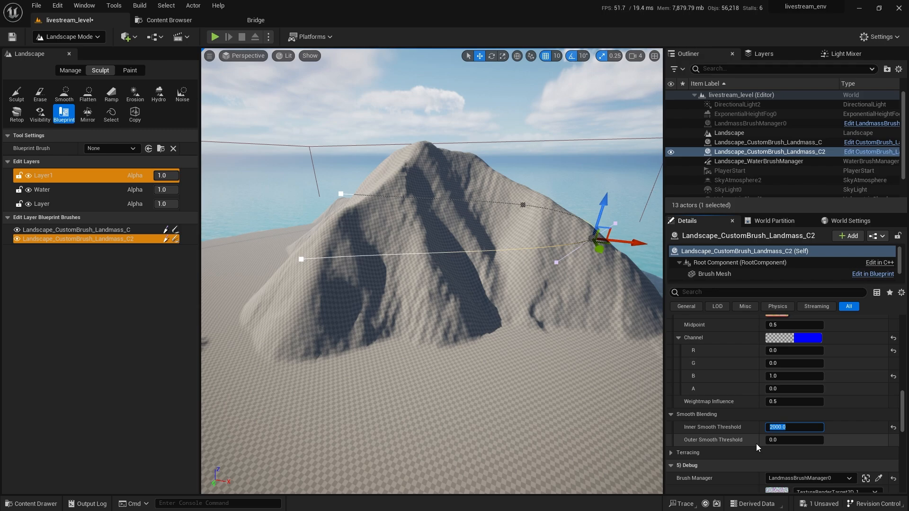
pyautogui.click(768, 441)
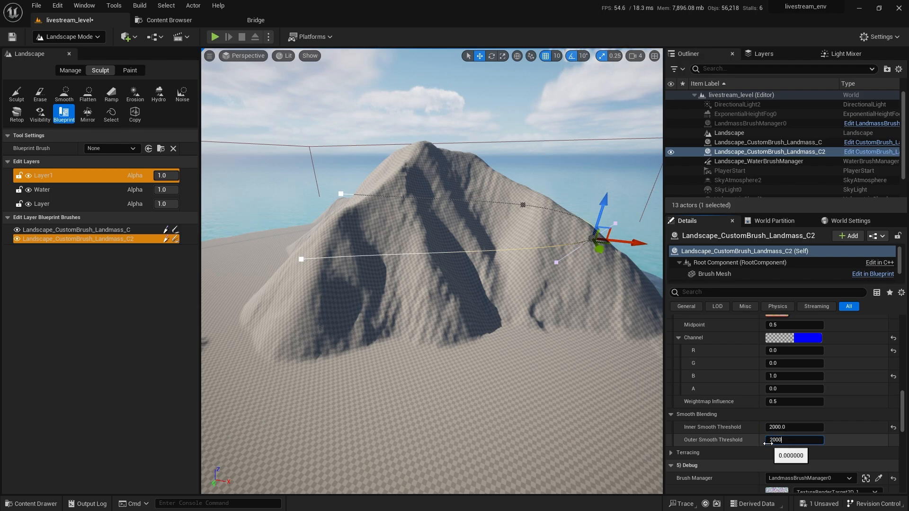
pyautogui.write('2000')
pyautogui.press('Return')
pyautogui.moveTo(415, 310); pyautogui.dragTo(331, 327, button='right')
pyautogui.press('w')
pyautogui.moveTo(425, 310); pyautogui.dragTo(430, 285, button='right')
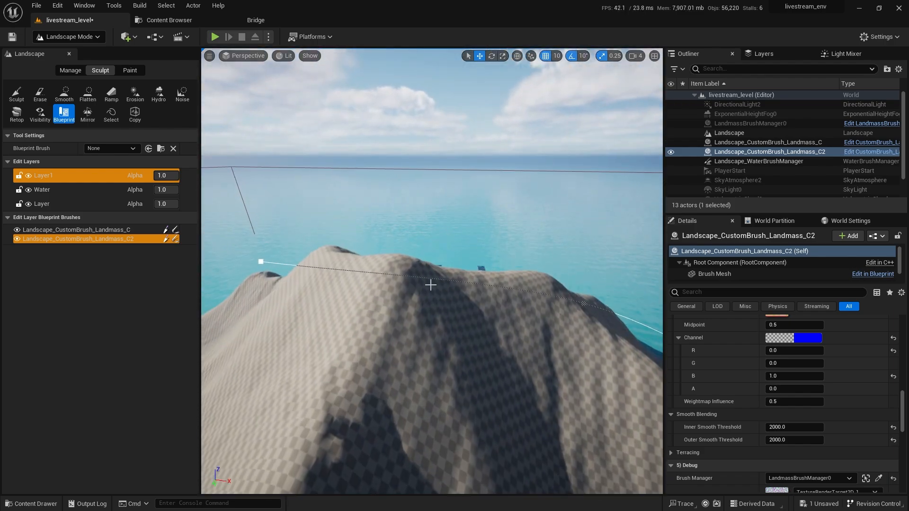
pyautogui.click(893, 427)
# - Set the Outer Smooth Threshold of the first mountain brush, Landscape_CustomBrush_Landmass_C, to 2000
pyautogui.moveTo(644, 310); pyautogui.dragTo(488, 303, button='right')
pyautogui.click(820, 142)
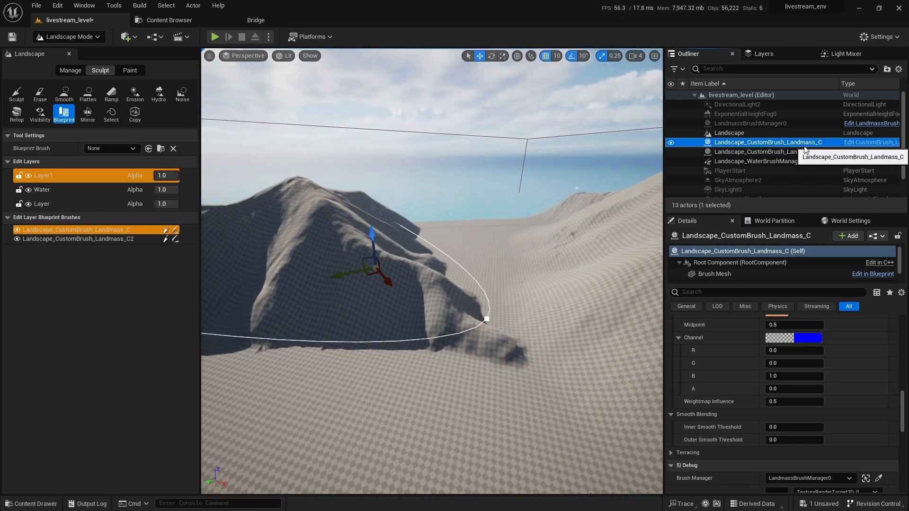
pyautogui.click(778, 440)
pyautogui.write('2000')
pyautogui.press('Return')
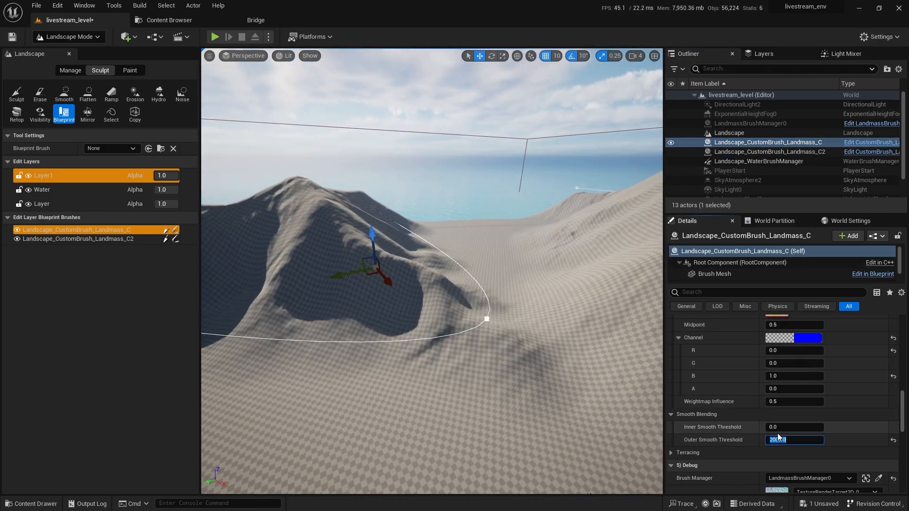
# - Leave Landscape mode for Selection mode and save the level
pyautogui.moveTo(615, 417); pyautogui.dragTo(639, 338, button='right')
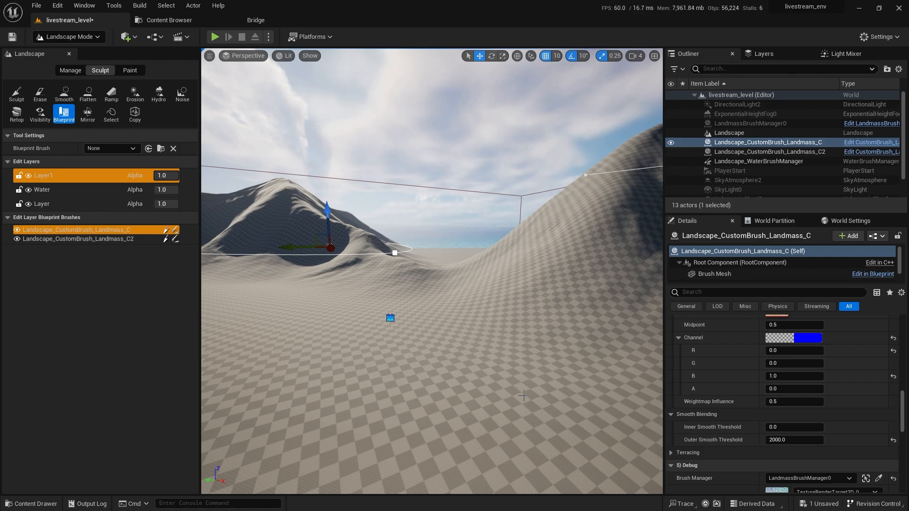
pyautogui.moveTo(420, 378); pyautogui.dragTo(440, 393, button='right')
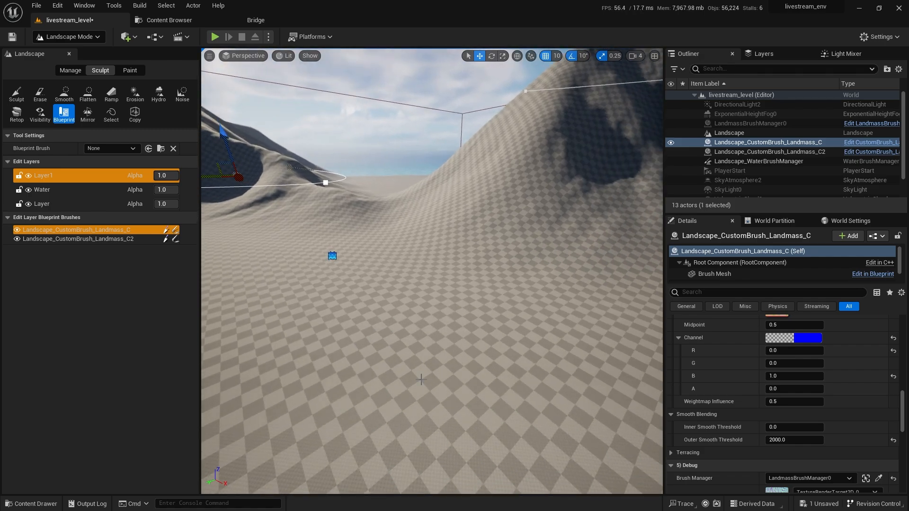
pyautogui.hotkey('shift', '1')
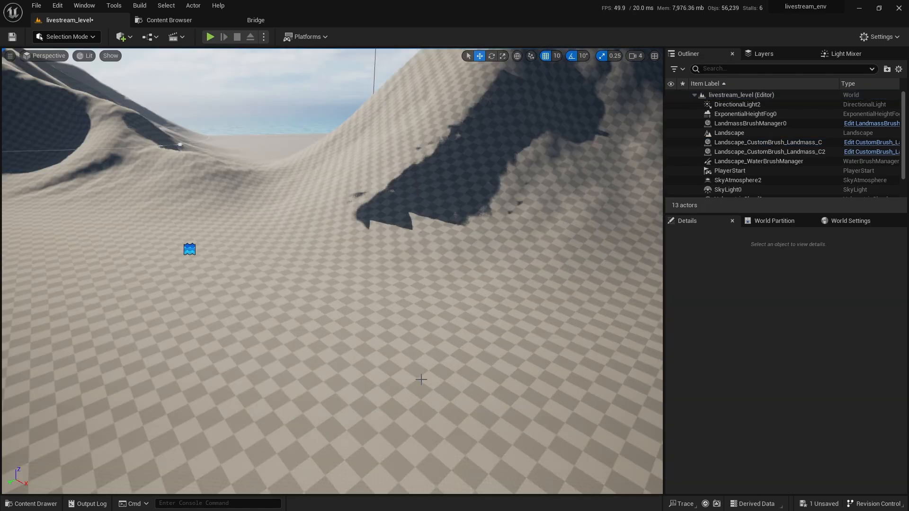
pyautogui.moveTo(385, 341); pyautogui.dragTo(352, 341, button='right')
pyautogui.press('s')
pyautogui.press('w')
# - Place a Water Body River at the entrance of the valley between the two mountains
pyautogui.click(75, 35)
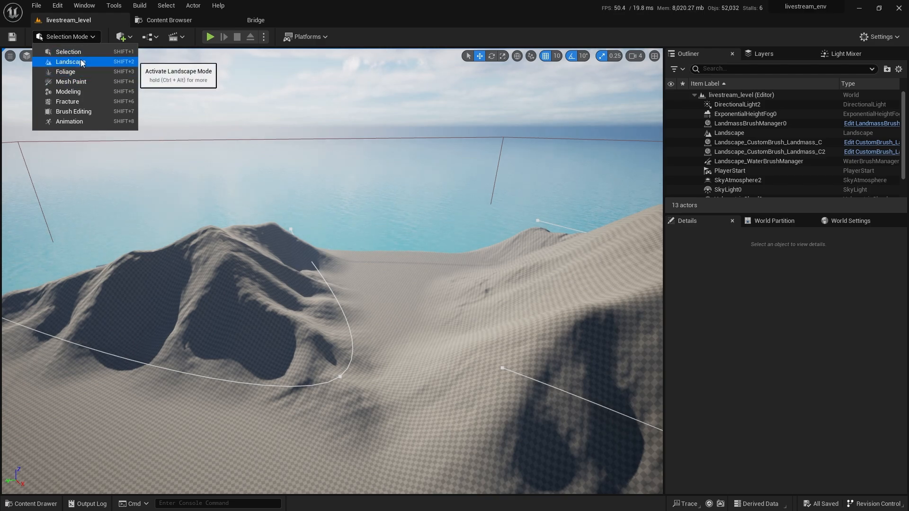
pyautogui.click(124, 38)
pyautogui.write('w')
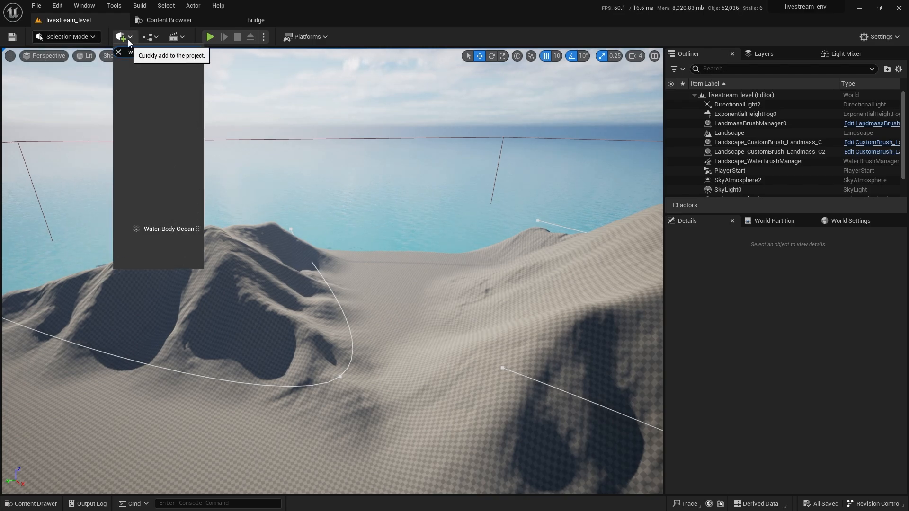
pyautogui.write('ater')
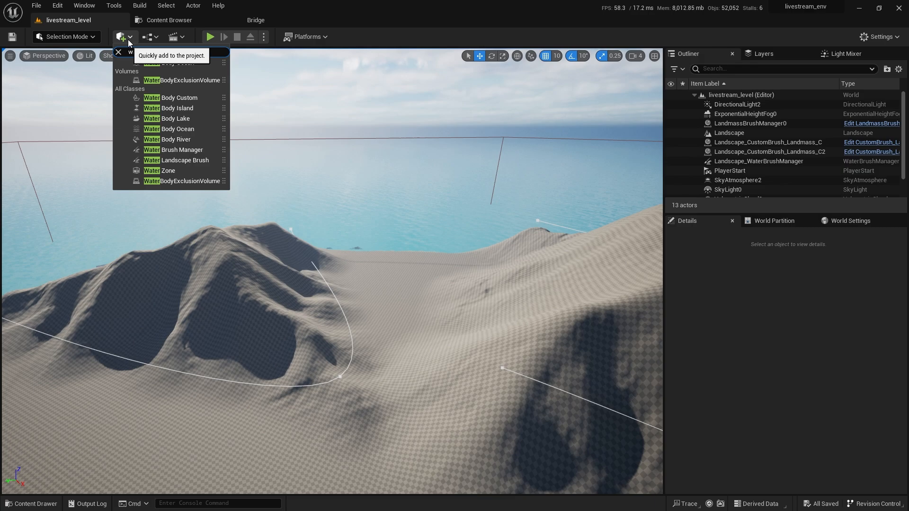
pyautogui.click(185, 139)
pyautogui.moveTo(353, 396); pyautogui.dragTo(355, 401)
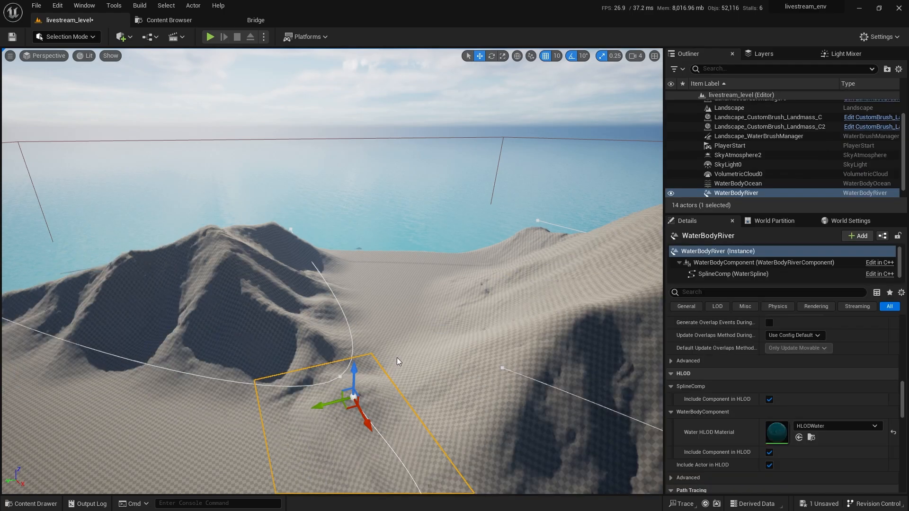
# - Pull the river's end point across the ground into the valley between the mountains
pyautogui.moveTo(396, 357); pyautogui.dragTo(459, 425, button='right')
pyautogui.press('s')
pyautogui.press('w')
pyautogui.press('w')
pyautogui.press('s')
pyautogui.press('s')
pyautogui.moveTo(308, 303); pyautogui.dragTo(291, 326, button='right')
pyautogui.press('w')
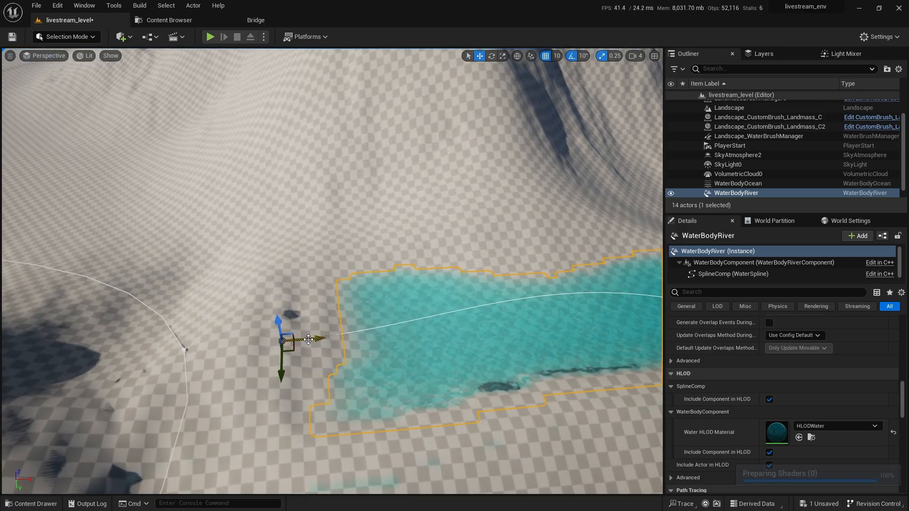
pyautogui.moveTo(291, 348); pyautogui.dragTo(19, 242)
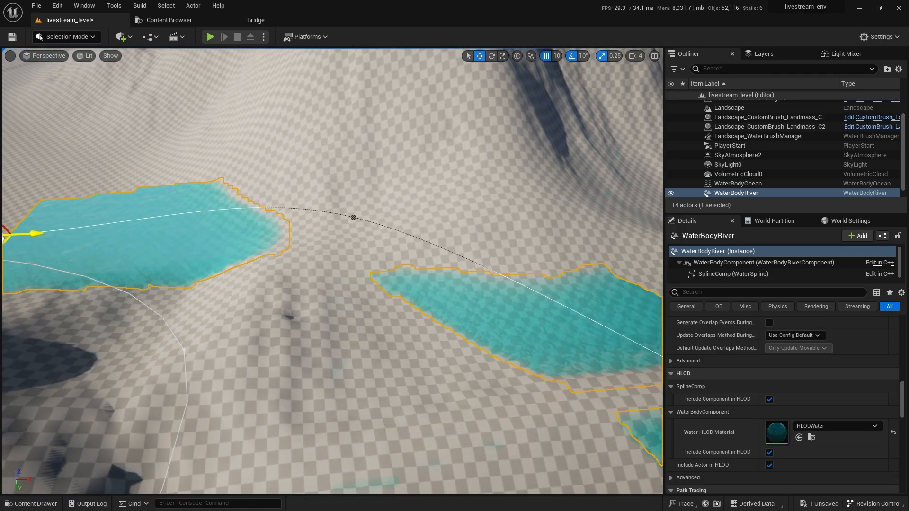
# - Reshape the river spline so it curves through the valley and one end reaches the ocean
pyautogui.moveTo(19, 242); pyautogui.dragTo(130, 279, button='right')
pyautogui.press('s')
pyautogui.press('a')
pyautogui.press('s')
pyautogui.press('w')
pyautogui.scroll(-3, 128, 279)
pyautogui.press('w')
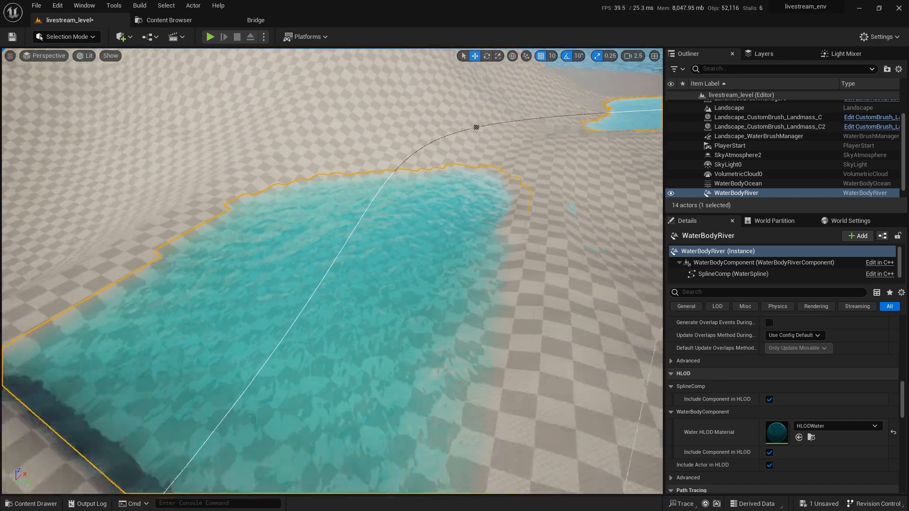
pyautogui.moveTo(130, 280); pyautogui.dragTo(131, 277, button='right')
pyautogui.press('s')
pyautogui.press('d')
pyautogui.moveTo(265, 162); pyautogui.dragTo(284, 175, button='right')
pyautogui.press('s')
pyautogui.press('s')
pyautogui.press('s')
pyautogui.moveTo(397, 305); pyautogui.dragTo(350, 306, button='right')
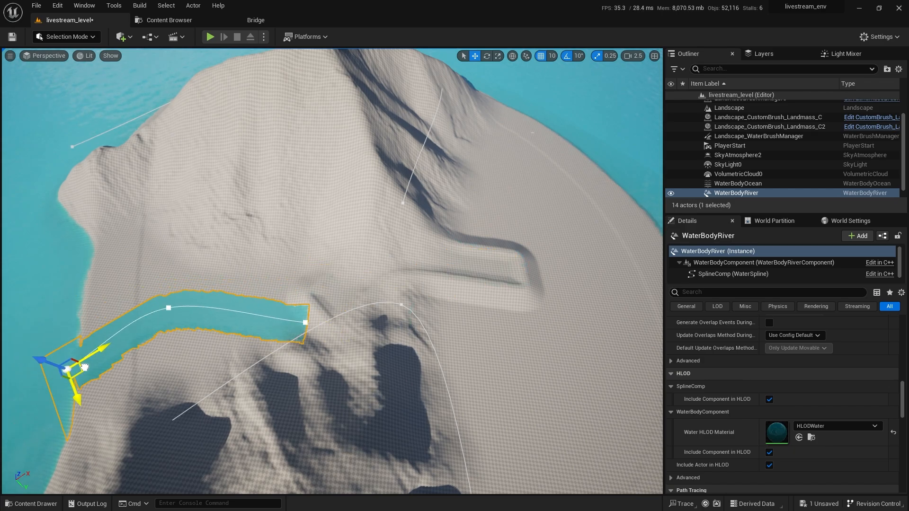
# - Examine the river mouth and its height difference to the ocean surface
pyautogui.press('f')
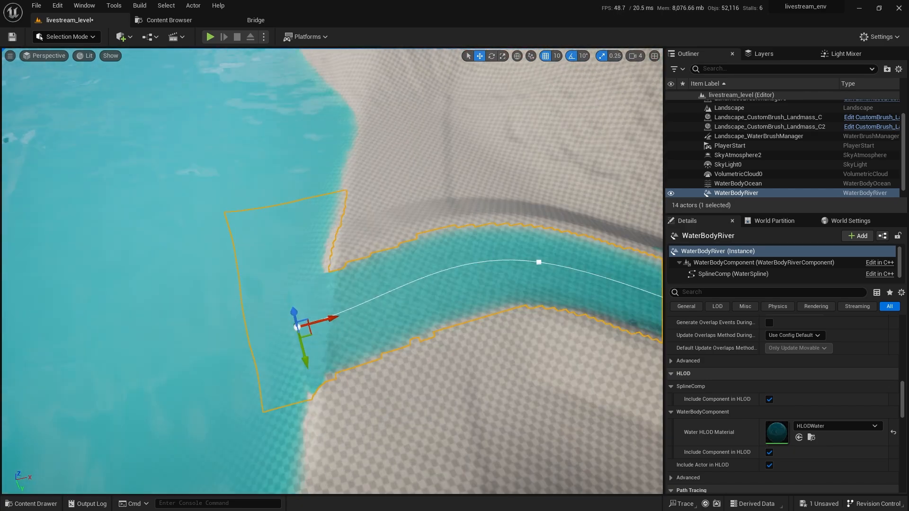
pyautogui.press('w')
pyautogui.scroll(-1, 331, 237)
pyautogui.moveTo(331, 270); pyautogui.dragTo(474, 208, button='right')
pyautogui.press('a')
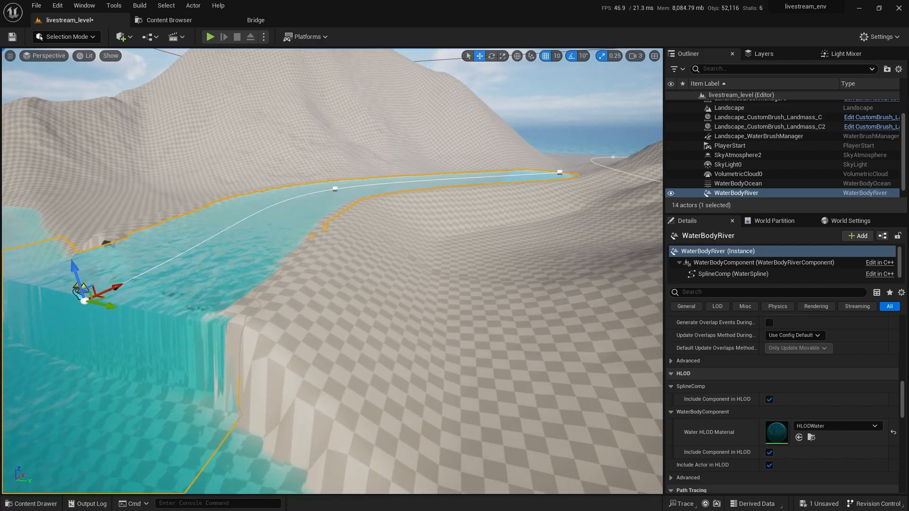
pyautogui.press('w')
pyautogui.moveTo(150, 279)
pyautogui.mouseDown(button='right')
pyautogui.moveTo(179, 265)
pyautogui.moveTo(132, 277)
pyautogui.mouseUp(button='right')
pyautogui.press('s')
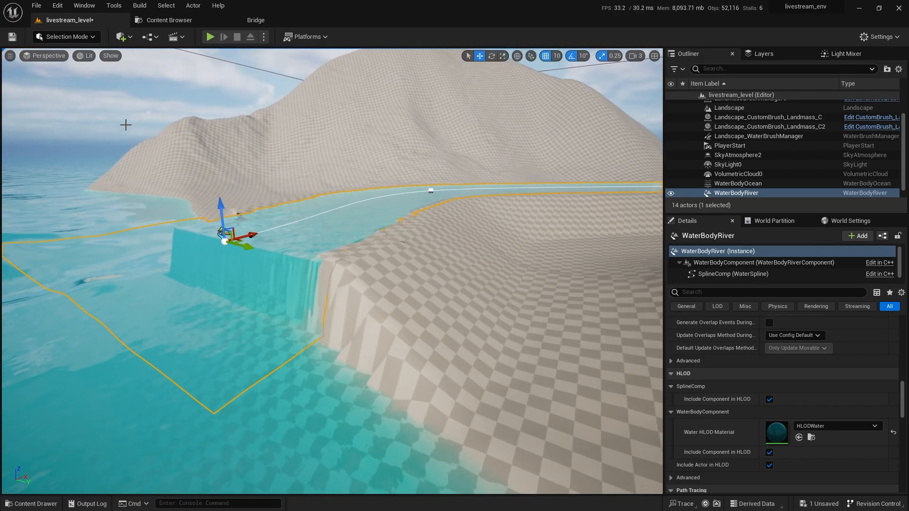
# - In Landscape mode, move the Water edit layer above Layer1
pyautogui.click(96, 37)
pyautogui.click(72, 65)
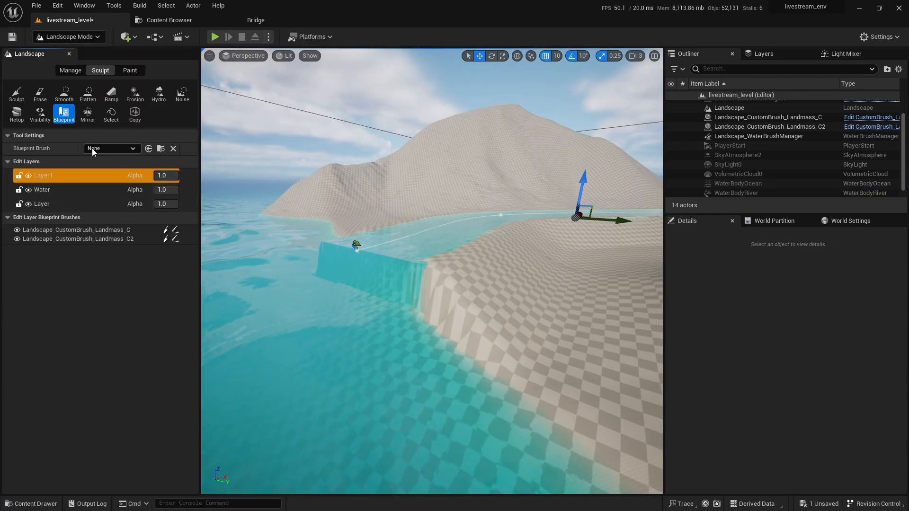
pyautogui.click(48, 190)
pyautogui.moveTo(56, 189); pyautogui.dragTo(64, 172)
pyautogui.moveTo(432, 271); pyautogui.dragTo(535, 307, button='right')
pyautogui.scroll(2, 431, 271)
pyautogui.moveTo(361, 308)
pyautogui.mouseDown(button='right')
pyautogui.moveTo(385, 315)
pyautogui.moveTo(303, 265)
pyautogui.moveTo(293, 237)
pyautogui.moveTo(360, 279)
pyautogui.moveTo(407, 289)
pyautogui.moveTo(440, 237)
pyautogui.moveTo(405, 316)
pyautogui.moveTo(469, 265)
pyautogui.moveTo(487, 289)
pyautogui.moveTo(454, 298)
pyautogui.moveTo(365, 292)
pyautogui.mouseUp(button='right')
pyautogui.press('w')
pyautogui.press('q')
pyautogui.scroll(-1, 490, 215)
pyautogui.moveTo(490, 215); pyautogui.dragTo(489, 215, button='right')
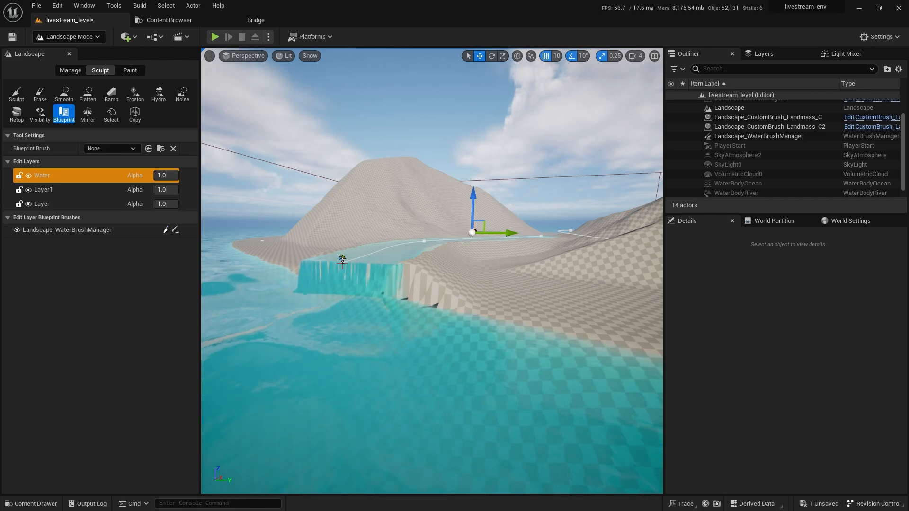
# - Return to Selection mode and lower the river until its mouth meets the ocean surface
pyautogui.hotkey('shift', '1')
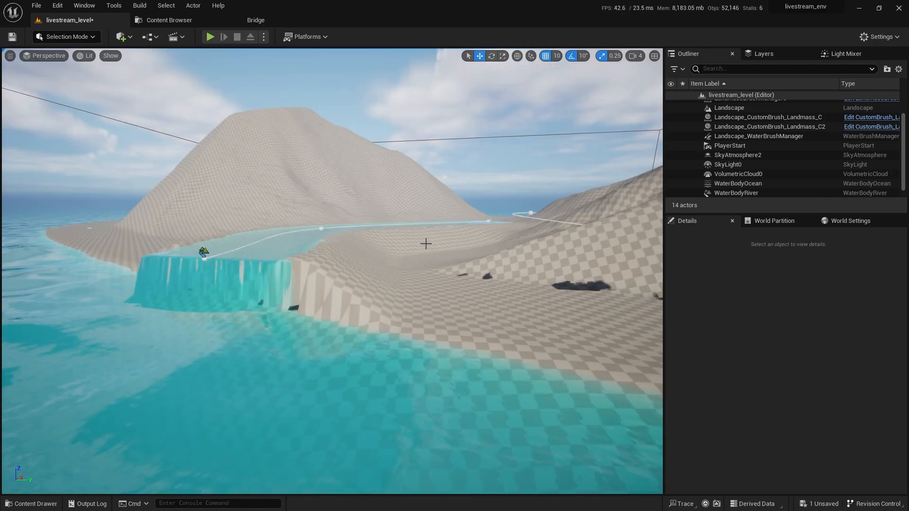
pyautogui.click(320, 229)
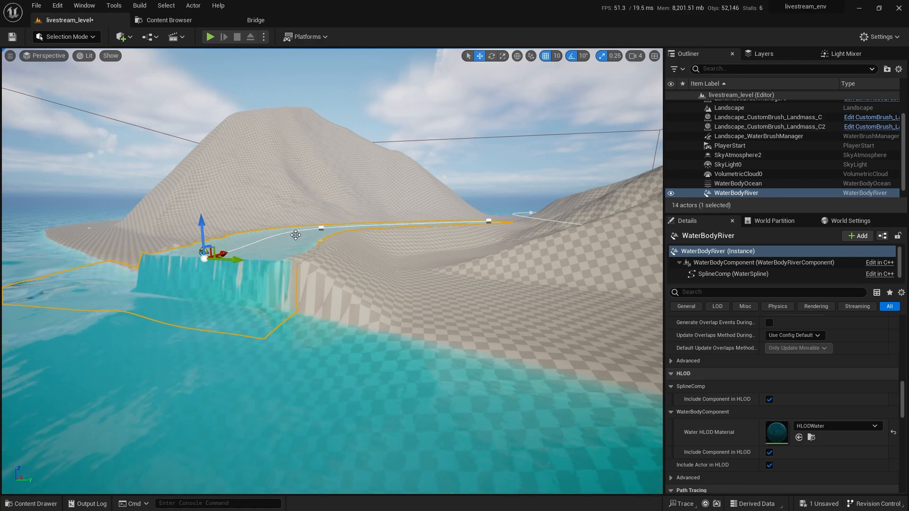
pyautogui.moveTo(203, 229); pyautogui.dragTo(204, 269)
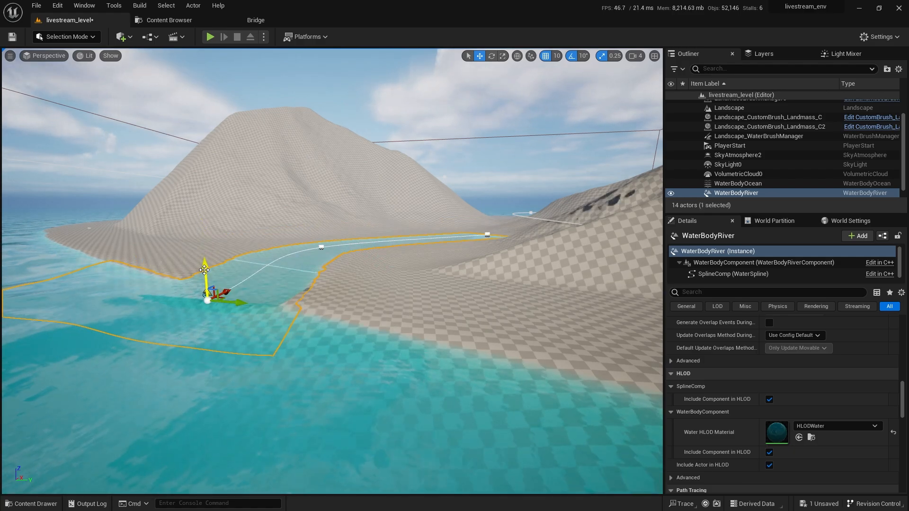
pyautogui.moveTo(205, 270); pyautogui.dragTo(168, 327, button='right')
pyautogui.press('w')
pyautogui.press('a')
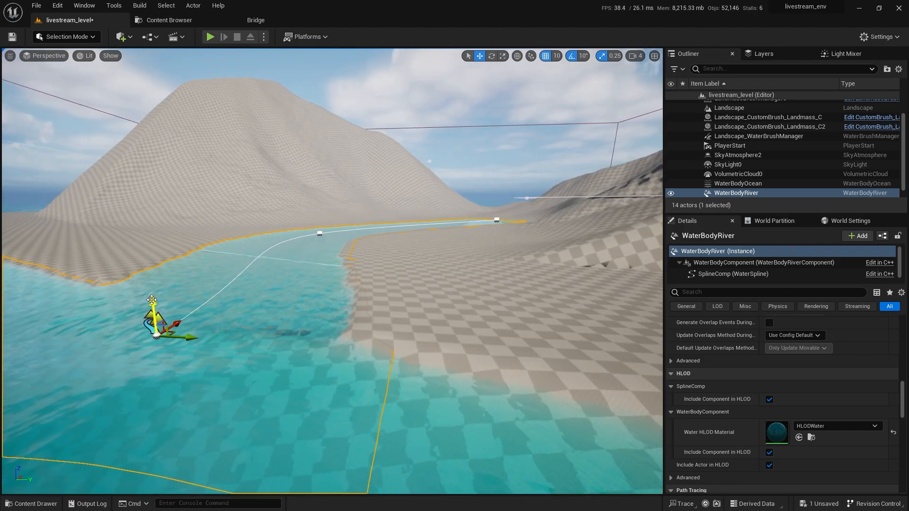
# - Extend the river inland with additional spline points so it winds past the mountains onto the flat ground
pyautogui.press('w')
pyautogui.moveTo(260, 301); pyautogui.dragTo(256, 260, button='right')
pyautogui.press('e')
pyautogui.press('d')
pyautogui.press('s')
pyautogui.click(180, 203)
pyautogui.press('s')
pyautogui.moveTo(180, 202); pyautogui.dragTo(227, 258, button='right')
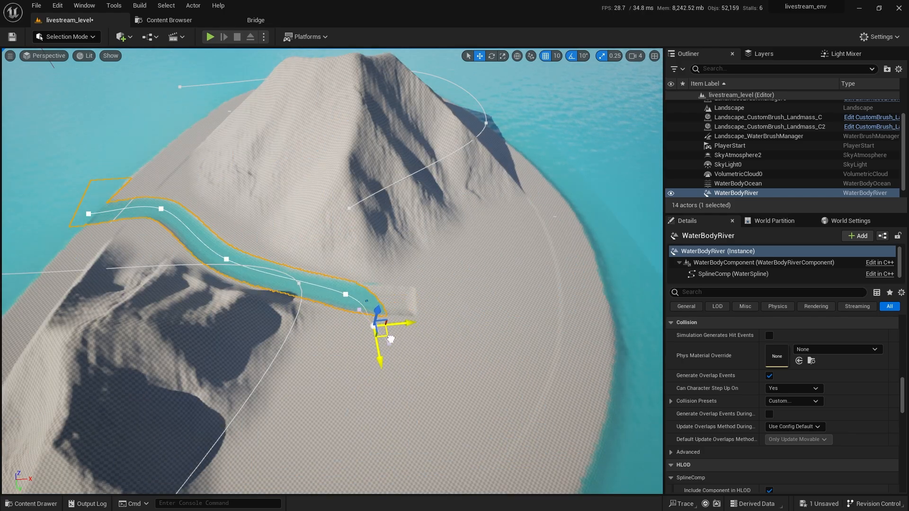
pyautogui.moveTo(412, 364); pyautogui.dragTo(412, 364)
# - Examine the extended river's winding course between the two mountains and deselect it
pyautogui.press('d')
pyautogui.moveTo(412, 364); pyautogui.dragTo(265, 336, button='right')
pyautogui.press('w')
pyautogui.press('q')
pyautogui.press('e')
pyautogui.moveTo(425, 350); pyautogui.dragTo(425, 350, button='right')
pyautogui.press('s')
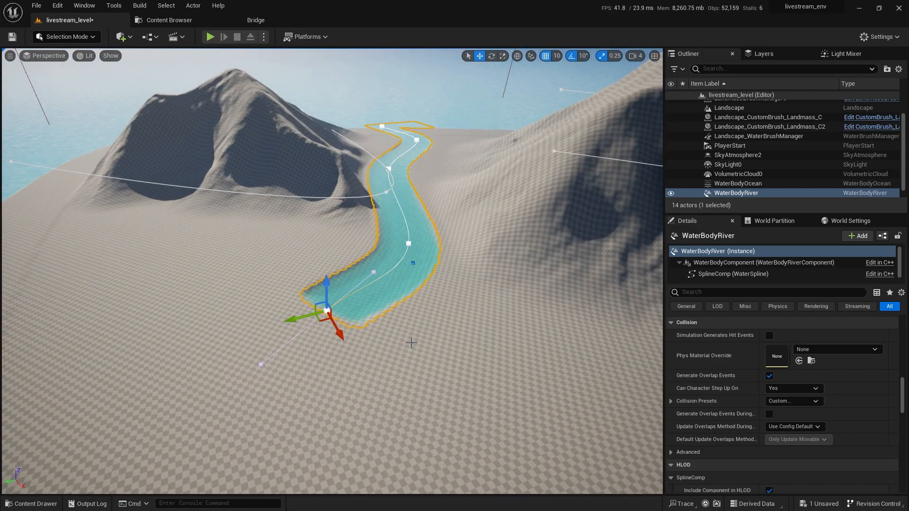
pyautogui.press('Escape')
pyautogui.press('a')
pyautogui.moveTo(411, 343); pyautogui.dragTo(447, 343, button='right')
pyautogui.press('d')
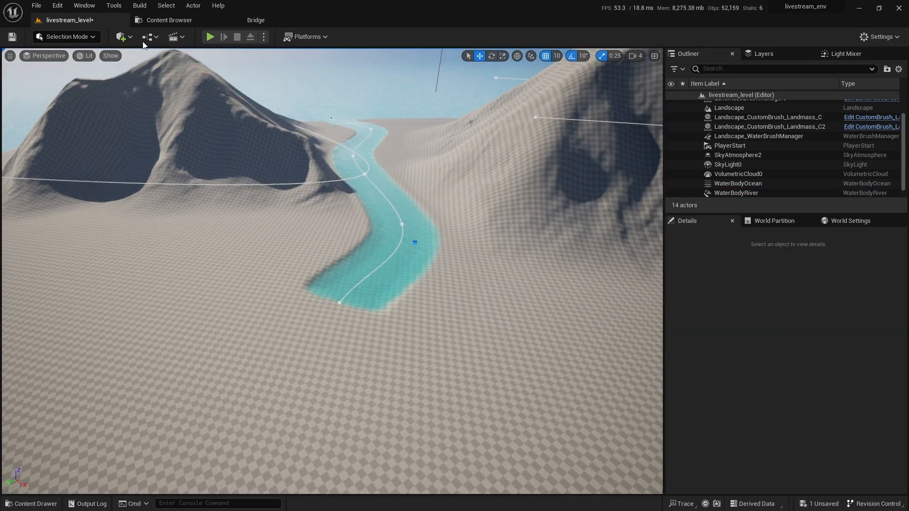
# - Place a Water Body Lake on the flat ground at the river's inland end
pyautogui.click(121, 39)
pyautogui.write('water')
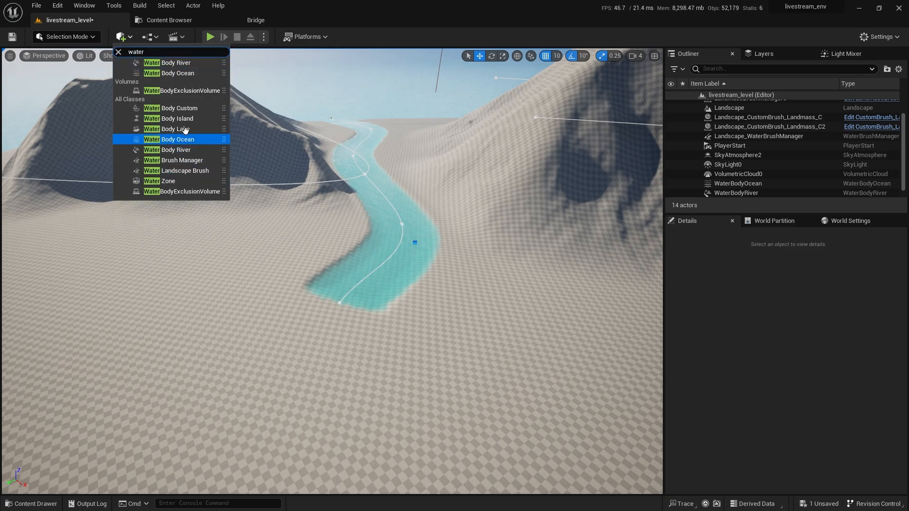
pyautogui.moveTo(184, 129); pyautogui.dragTo(263, 256)
pyautogui.press('s')
pyautogui.moveTo(308, 298); pyautogui.dragTo(288, 296, button='right')
pyautogui.press('w')
pyautogui.press('d')
pyautogui.press('w')
pyautogui.press('w')
pyautogui.moveTo(331, 271); pyautogui.dragTo(306, 326, button='right')
pyautogui.press('s')
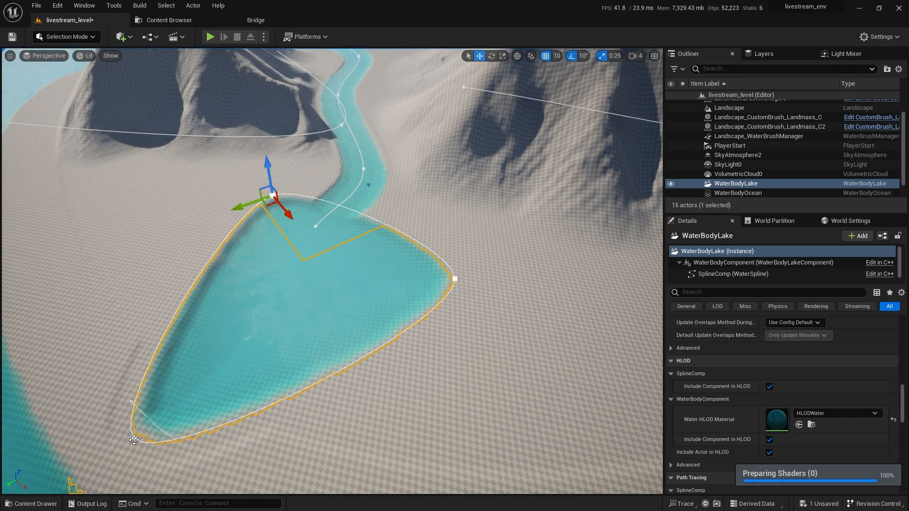
# - Pull the lake's far corner inward, then add a spline point on its front edge and move it outward to round the shore
pyautogui.click(134, 440)
pyautogui.moveTo(126, 454); pyautogui.dragTo(191, 398)
pyautogui.rightClick(368, 345)
pyautogui.click(396, 360)
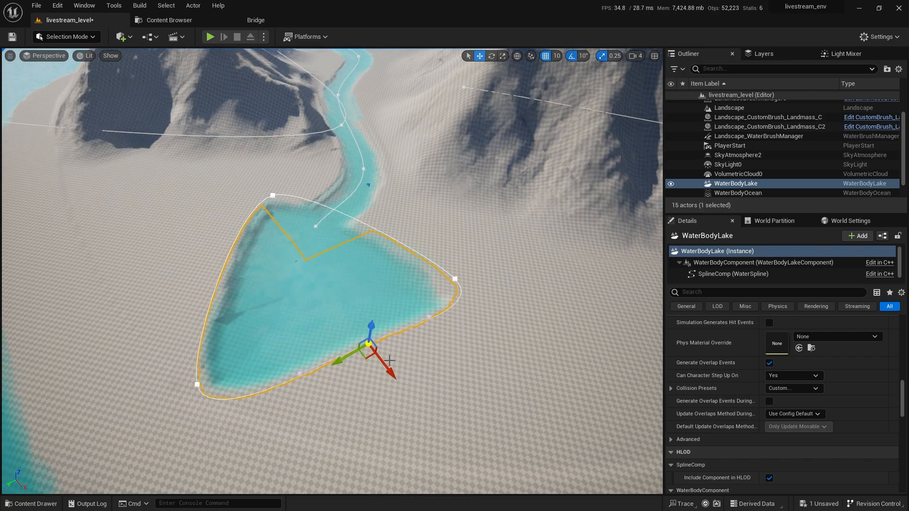
pyautogui.moveTo(374, 352); pyautogui.dragTo(415, 407)
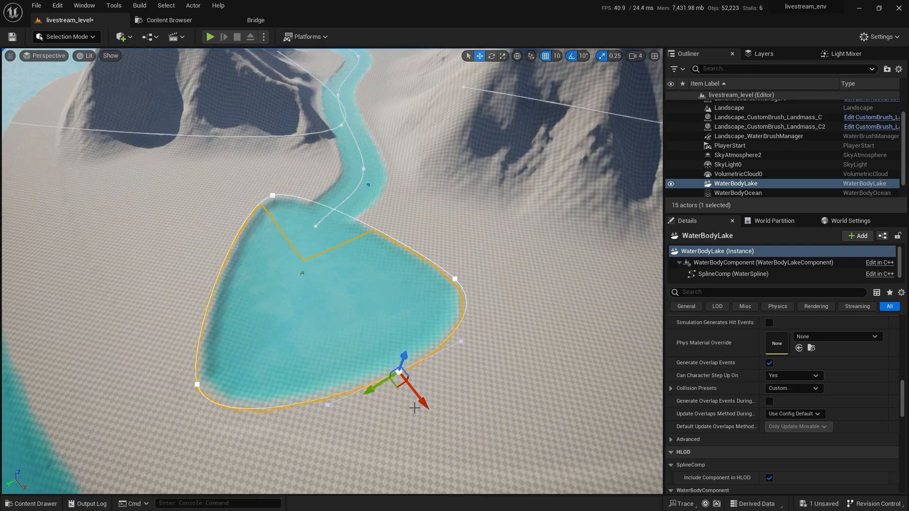
# - Look through the lake's spline point, water, terrain, wave, physics and rendering properties for its noise settings
pyautogui.scroll(10, 717, 367)
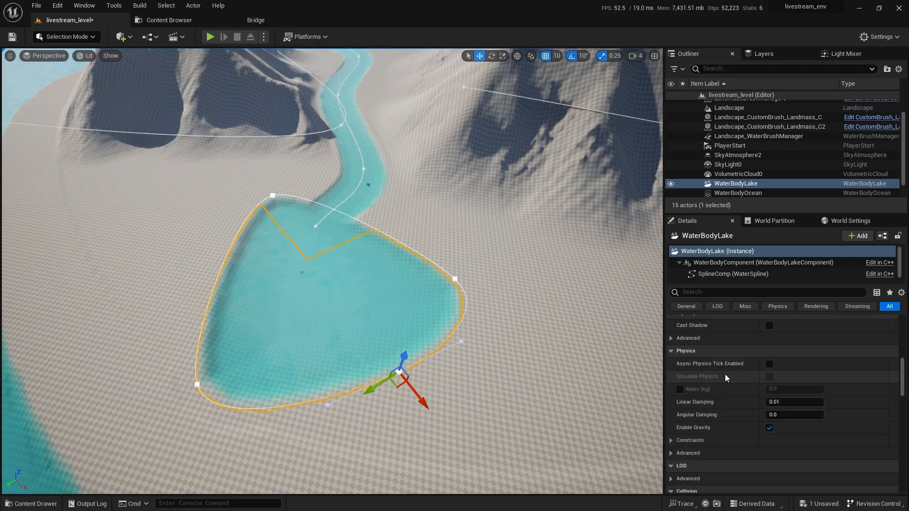
pyautogui.scroll(5, 731, 368)
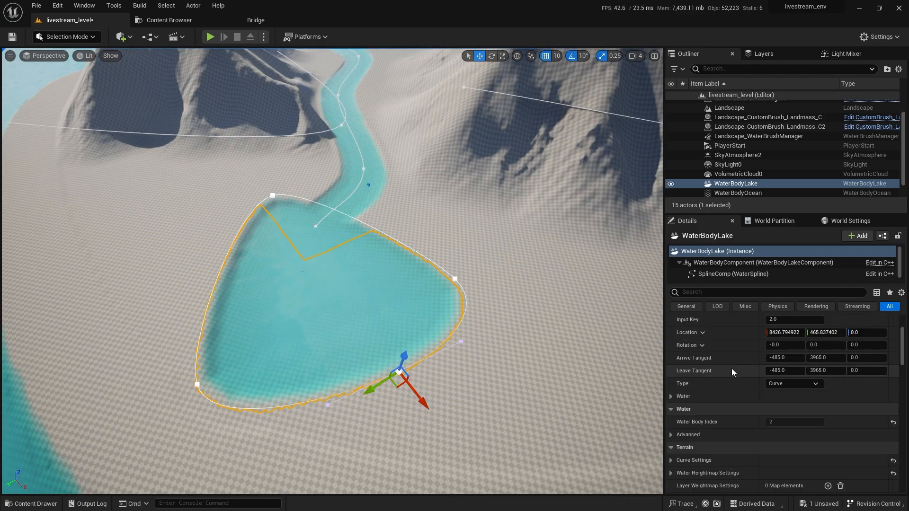
pyautogui.scroll(-5, 735, 394)
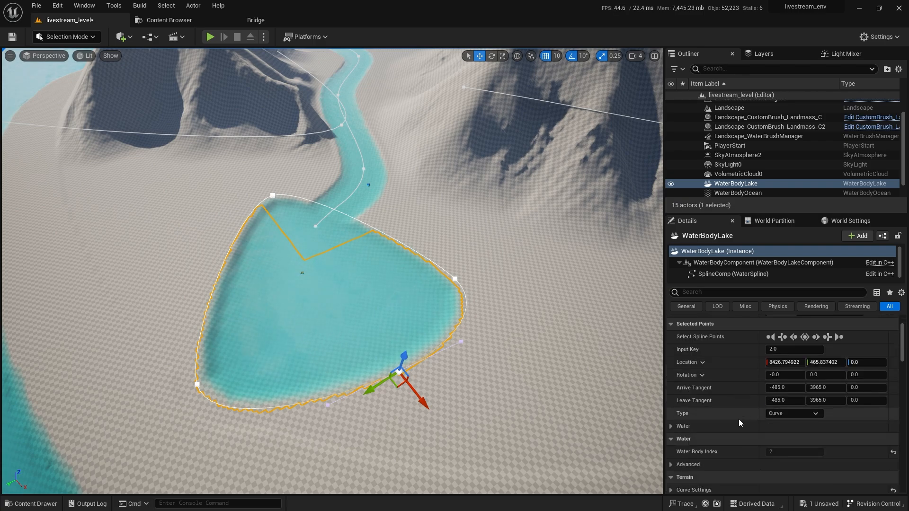
pyautogui.click(670, 397)
pyautogui.scroll(-5, 682, 402)
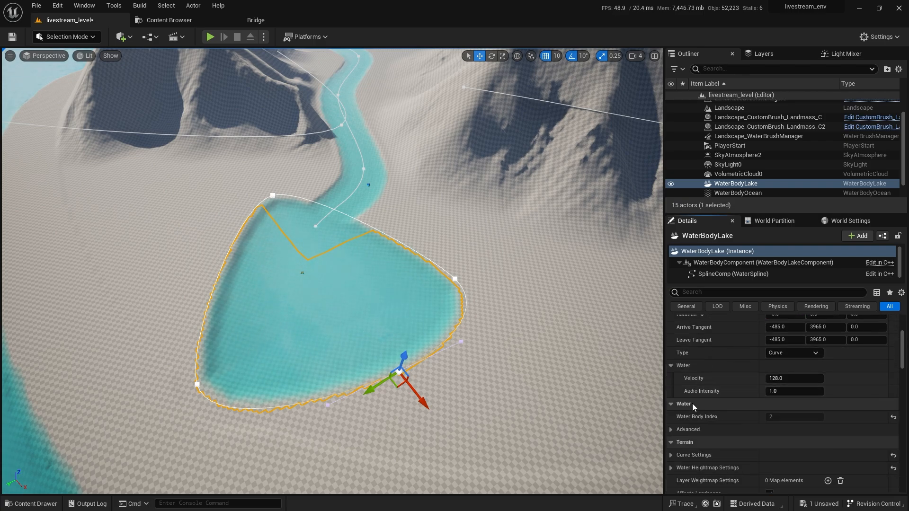
pyautogui.scroll(-4, 686, 404)
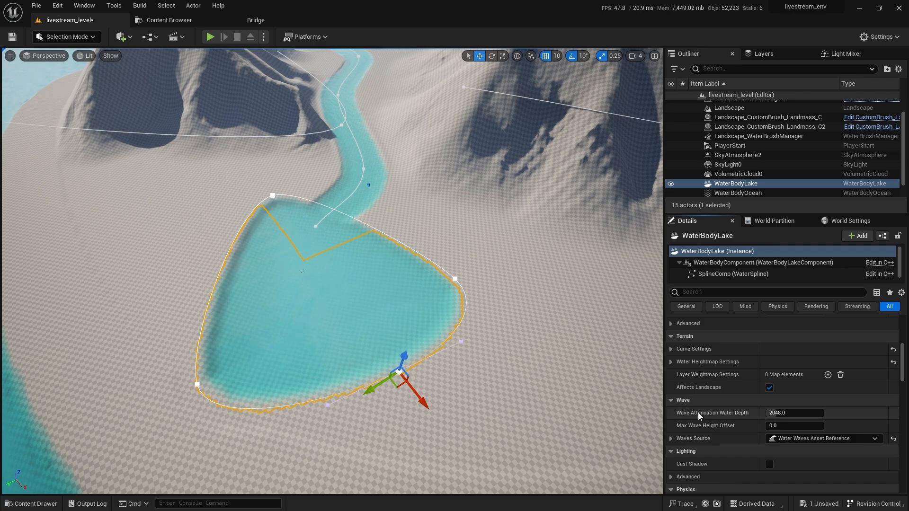
pyautogui.scroll(-6, 712, 410)
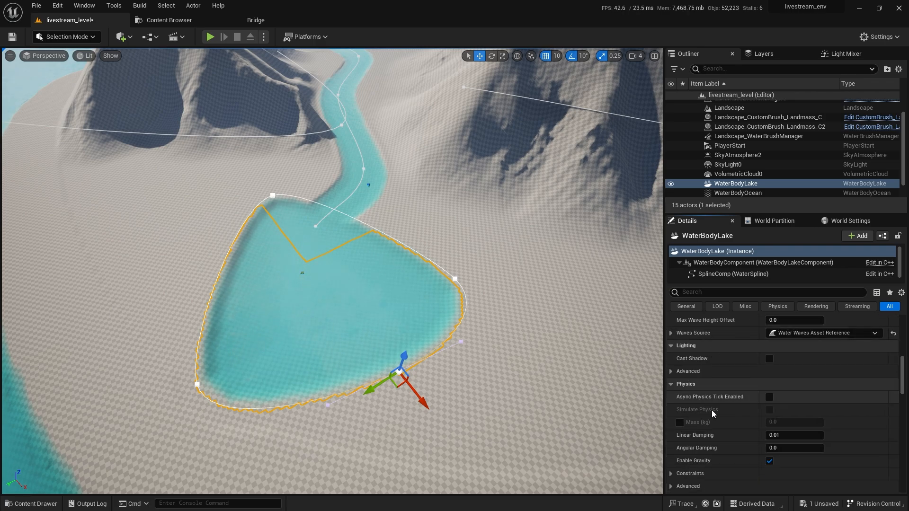
pyautogui.scroll(-14, 711, 410)
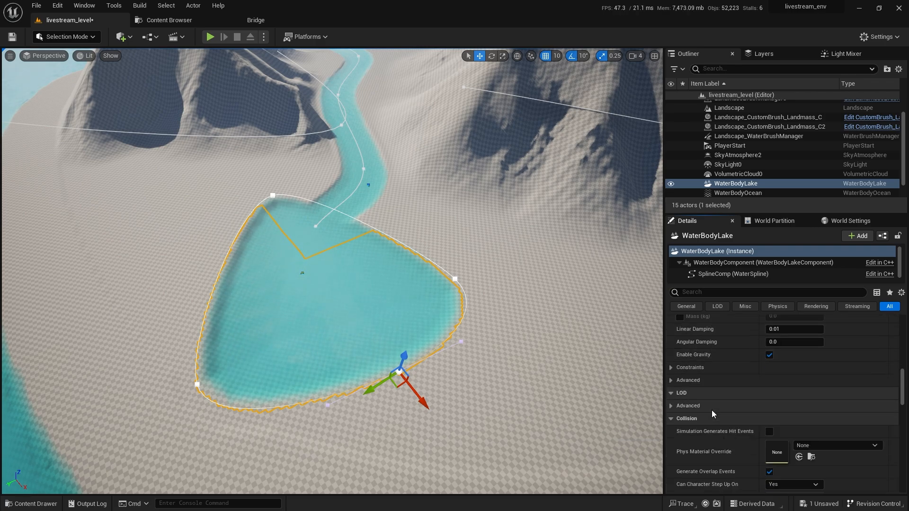
pyautogui.scroll(-9, 711, 410)
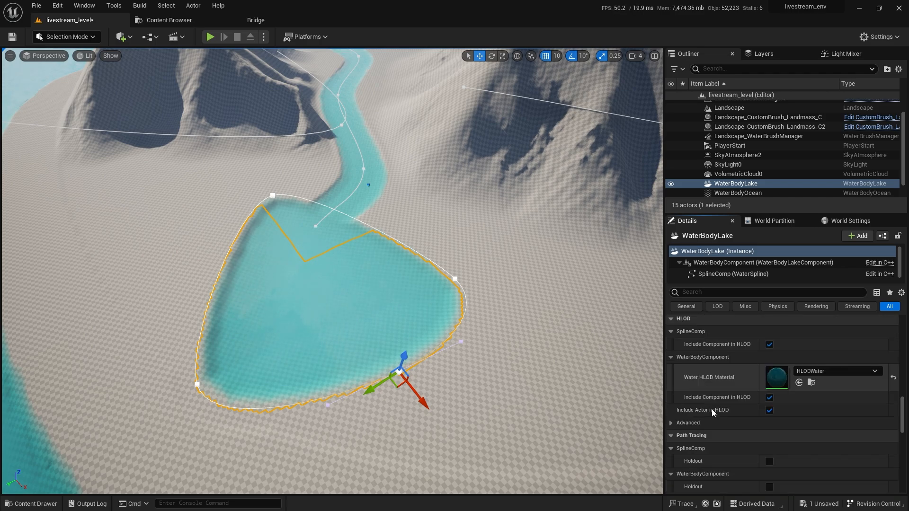
pyautogui.scroll(-10, 711, 409)
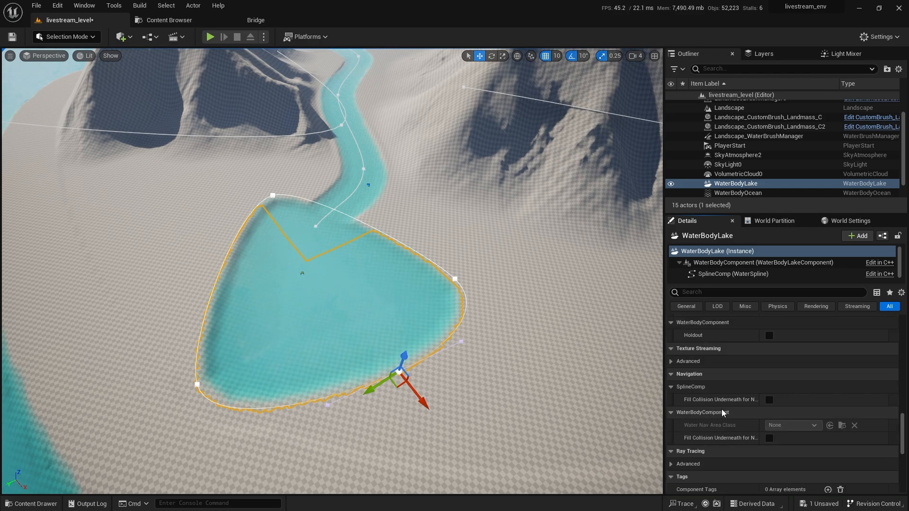
pyautogui.scroll(-2, 900, 453)
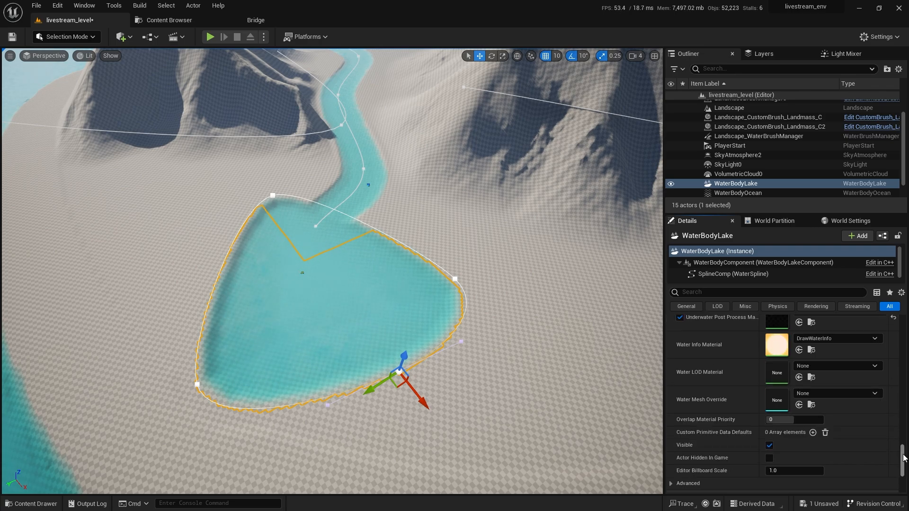
pyautogui.moveTo(902, 458); pyautogui.dragTo(892, 350)
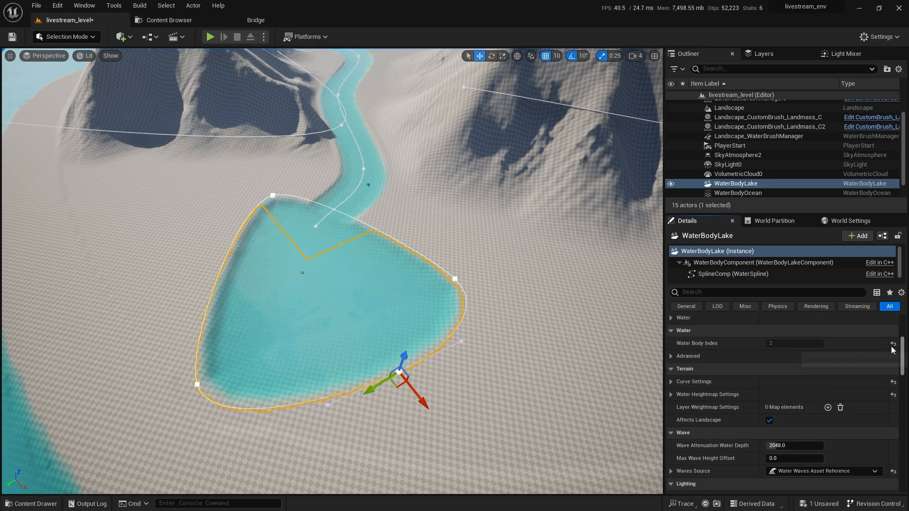
pyautogui.scroll(6, 893, 345)
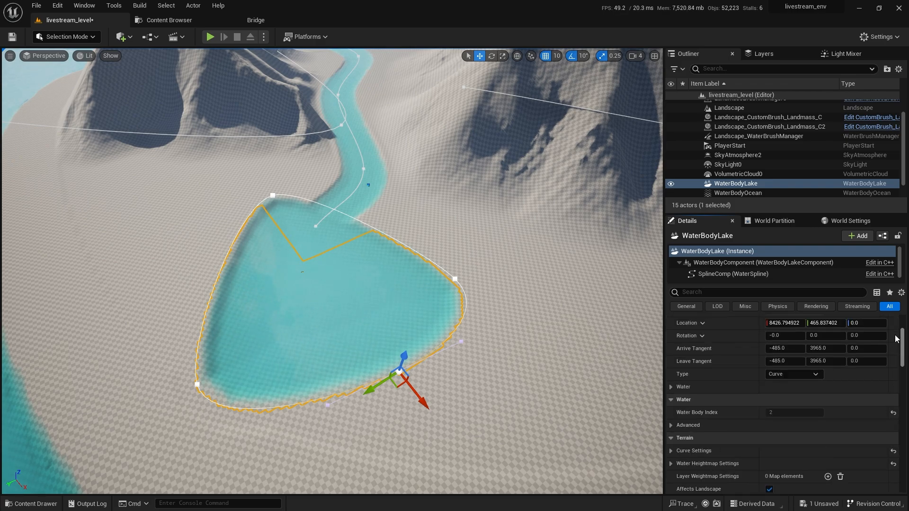
pyautogui.scroll(-1, 896, 336)
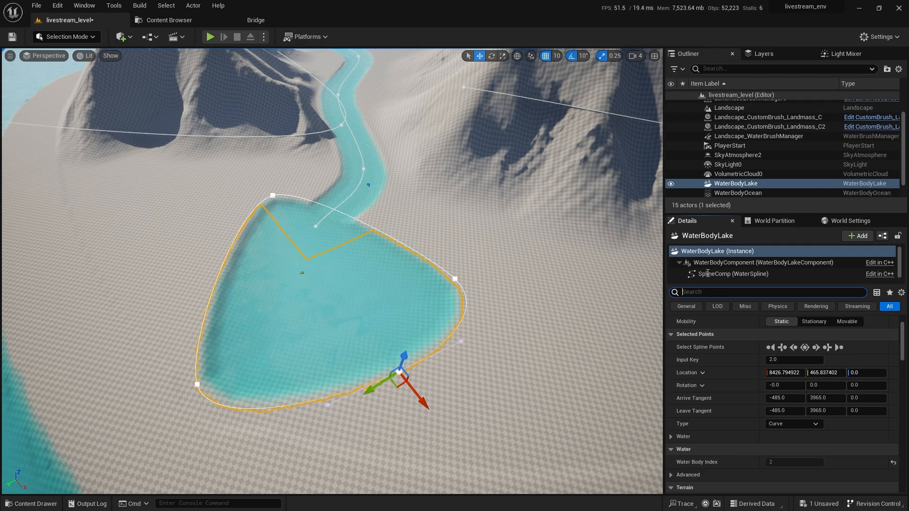
# - Filter the lake's properties by "noise" and expand the Curl Noise effects of its Water Heightmap Settings
pyautogui.write('noise')
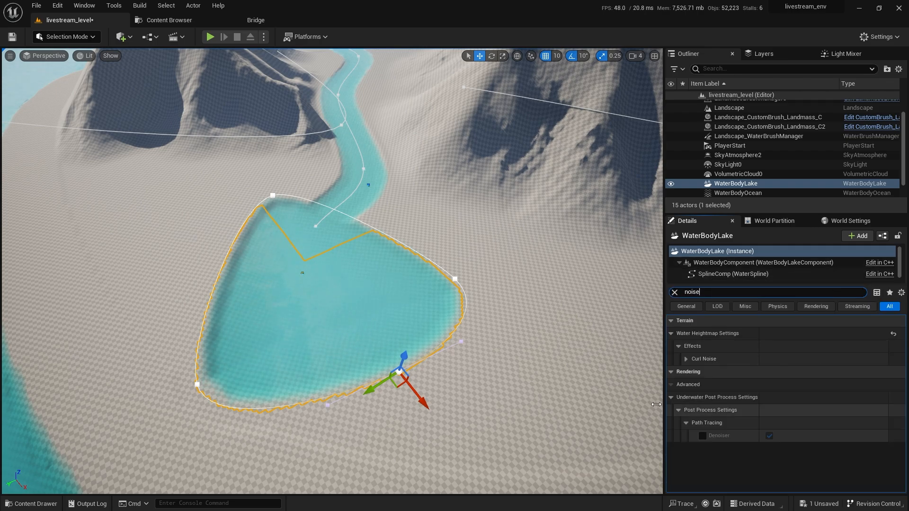
pyautogui.click(684, 359)
pyautogui.moveTo(594, 368); pyautogui.dragTo(612, 410, button='right')
pyautogui.press('w')
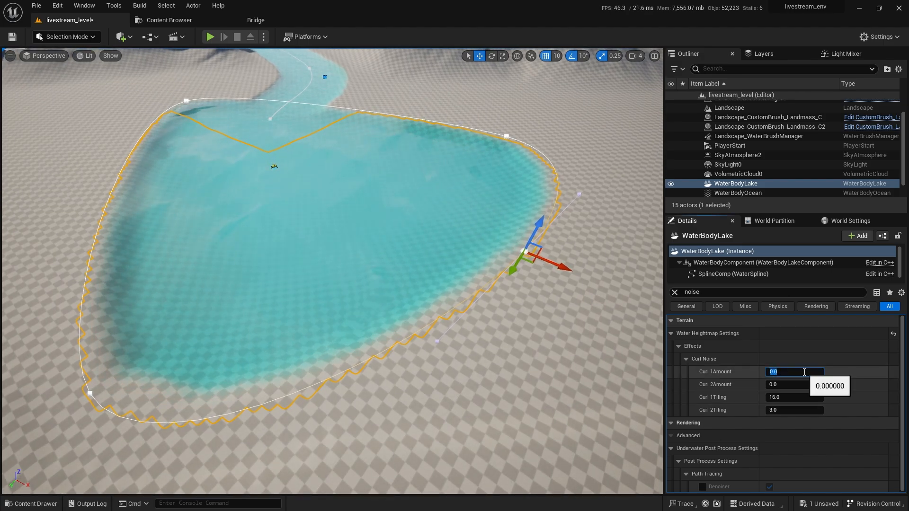
# - Try Curl 1Amount values of 5 and 0.1 on the lake, and settle on 0.2 to roughen its shoreline
pyautogui.click(803, 373)
pyautogui.write('5')
pyautogui.press('Return')
pyautogui.write('0.1')
pyautogui.press('Return')
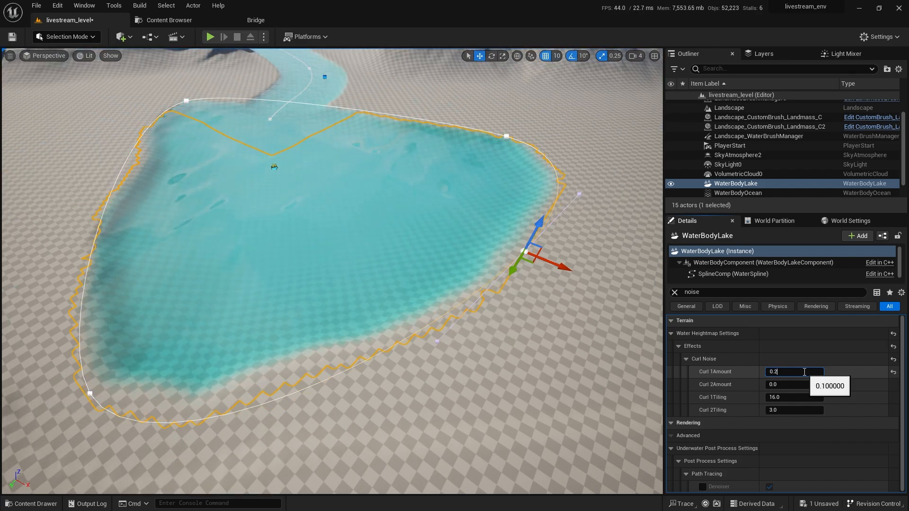
pyautogui.write('0.2')
pyautogui.press('Return')
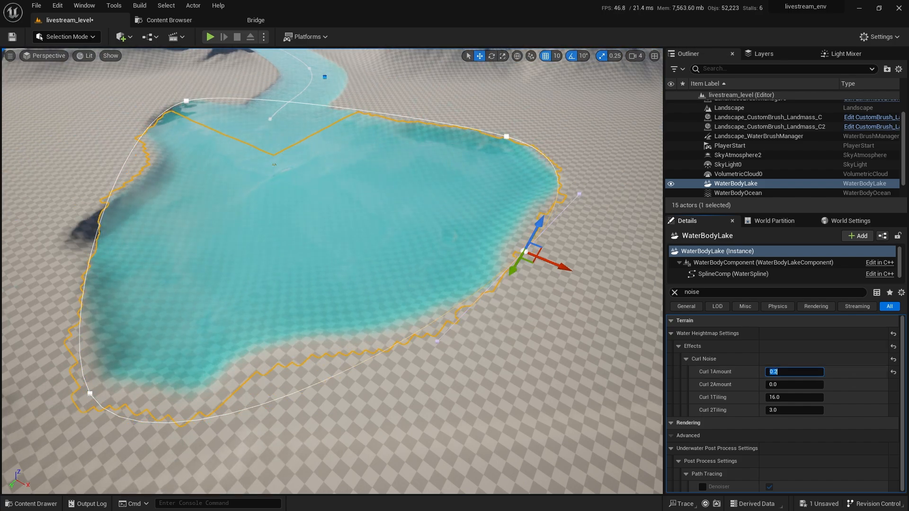
# - Find WaterBodyRiver by searching for "riv" and set its Curl 1Amount to 0.3
pyautogui.press('s')
pyautogui.moveTo(406, 199)
pyautogui.mouseDown(button='right')
pyautogui.moveTo(360, 199)
pyautogui.moveTo(359, 142)
pyautogui.moveTo(406, 199)
pyautogui.mouseUp(button='right')
pyautogui.press('w')
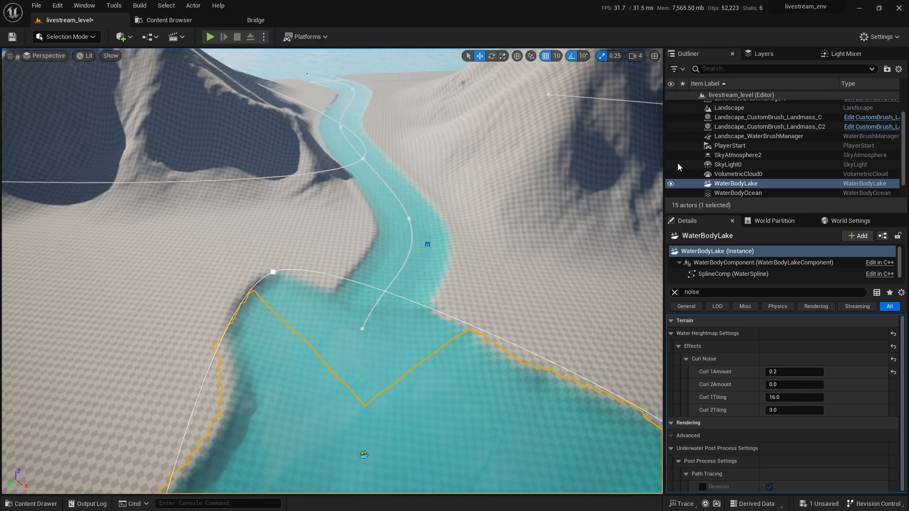
pyautogui.write('riv')
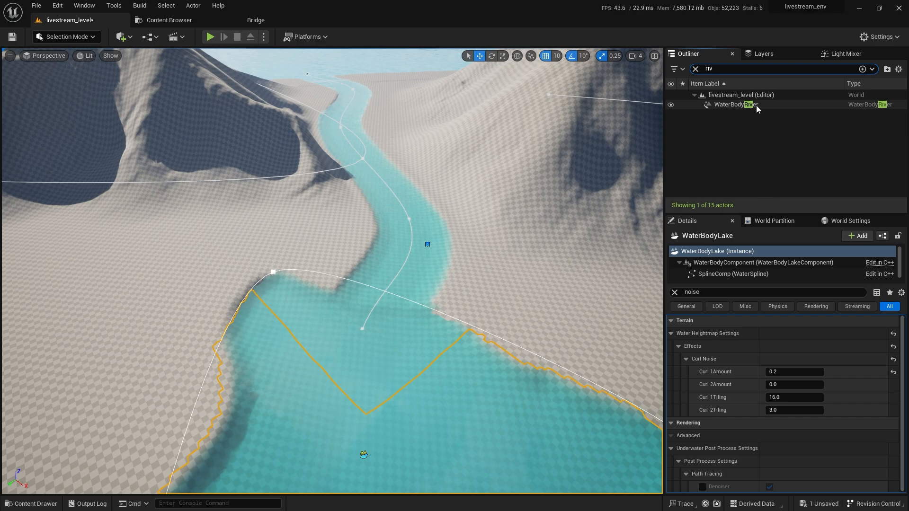
pyautogui.click(756, 105)
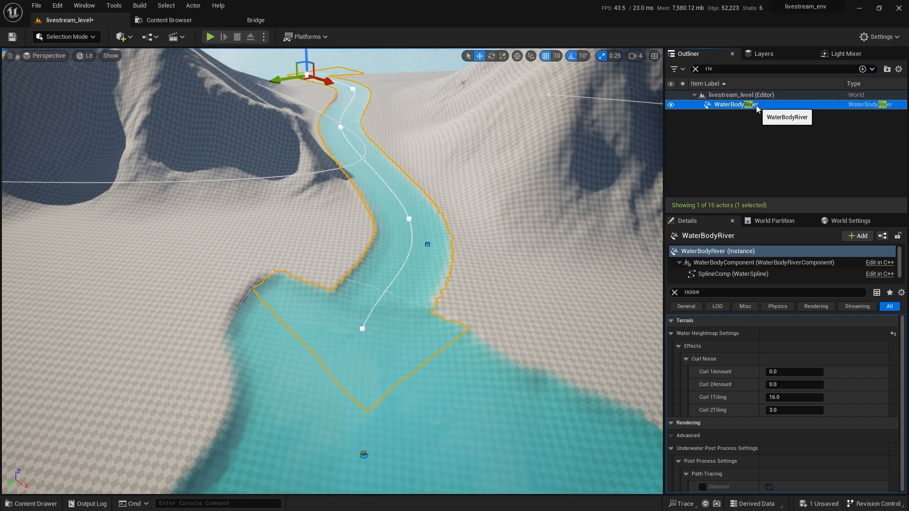
pyautogui.click(774, 371)
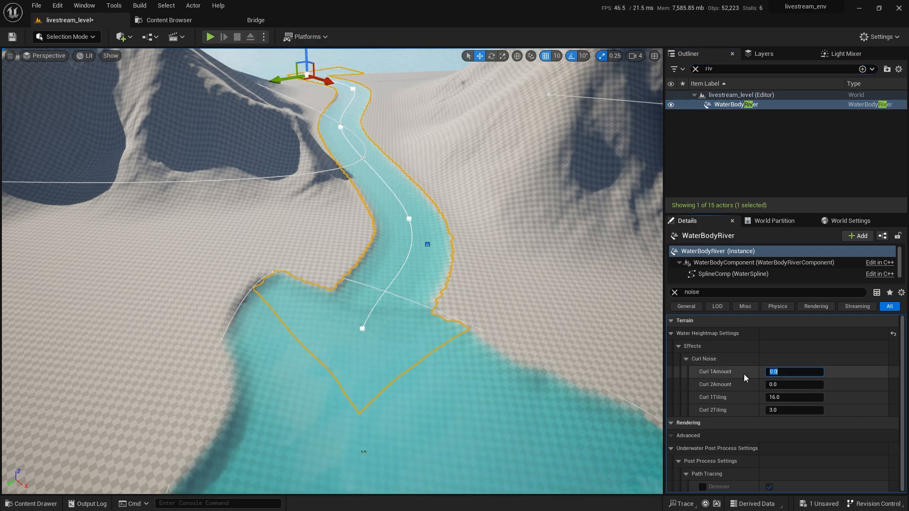
pyautogui.write('0.3')
pyautogui.press('Return')
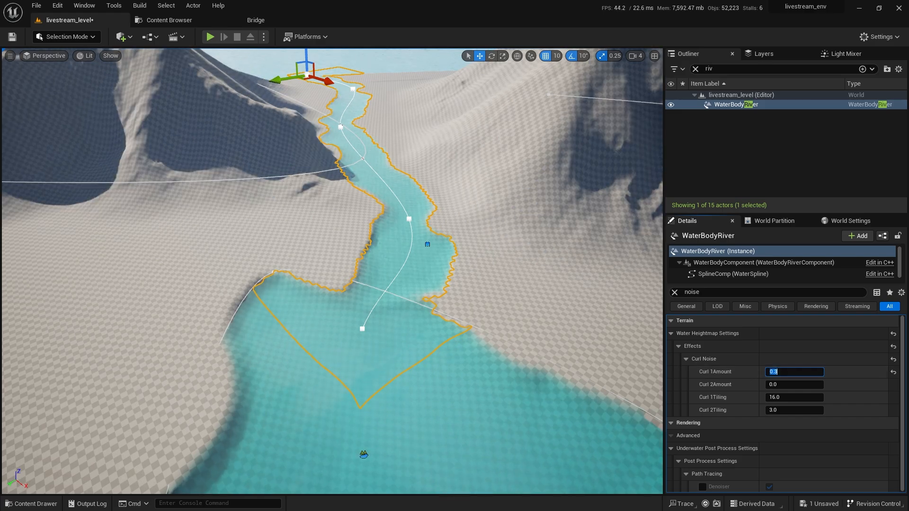
# - Deselect the river and examine its roughened banks and the junction with the lake from up close
pyautogui.press('w')
pyautogui.moveTo(591, 318); pyautogui.dragTo(534, 251, button='right')
pyautogui.press('e')
pyautogui.press('d')
pyautogui.press('w')
pyautogui.press('s')
pyautogui.press('w')
pyautogui.press('s')
pyautogui.press('Escape')
pyautogui.moveTo(359, 313); pyautogui.dragTo(275, 280, button='right')
pyautogui.press('s')
pyautogui.press('w')
pyautogui.press('w')
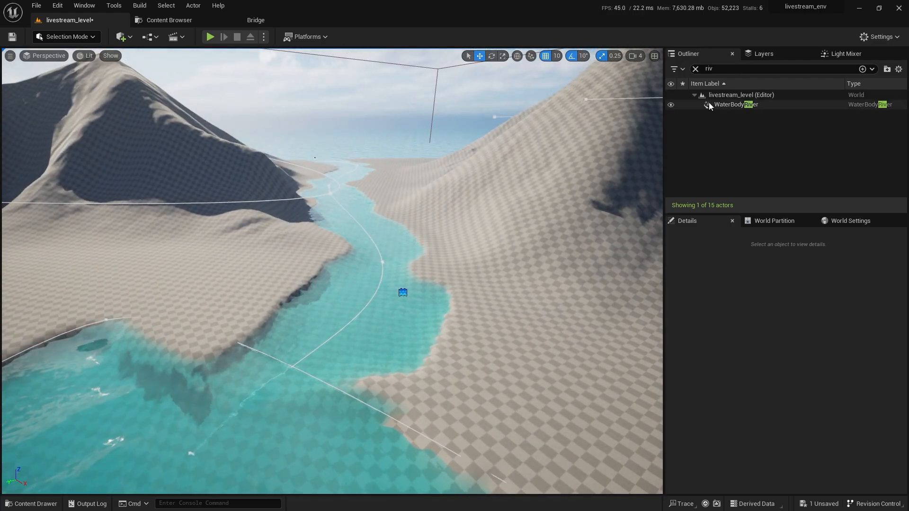
# - Try a Curl 1Amount of 1.0 on WaterBodyRiver and return it to 0.3
pyautogui.click(709, 105)
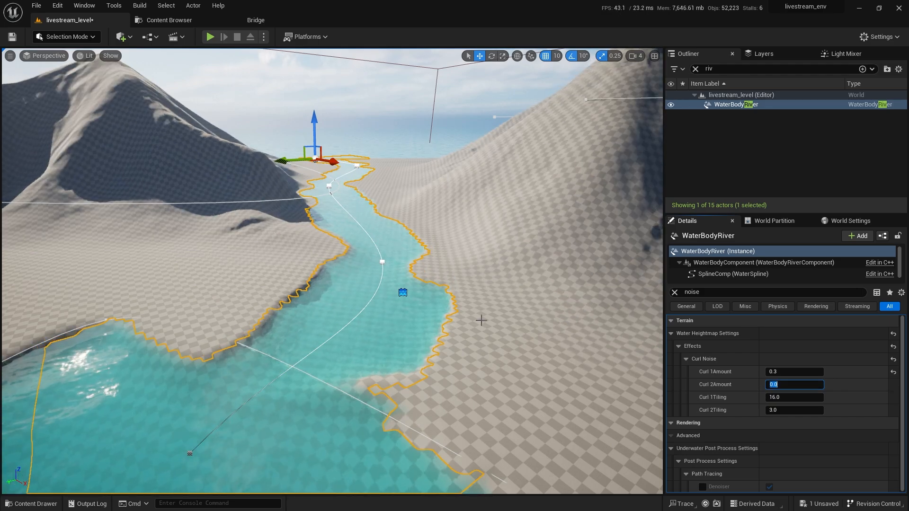
pyautogui.click(794, 372)
pyautogui.press('Return')
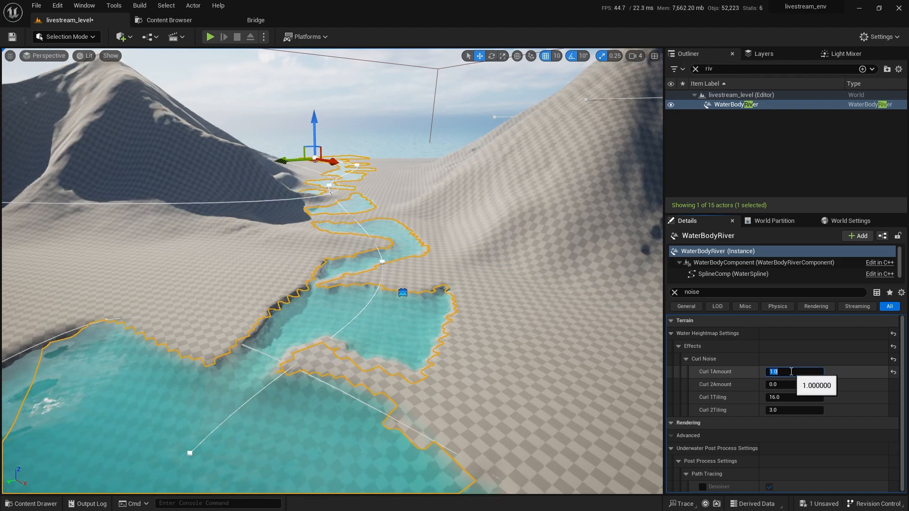
pyautogui.write('0.3')
pyautogui.press('Return')
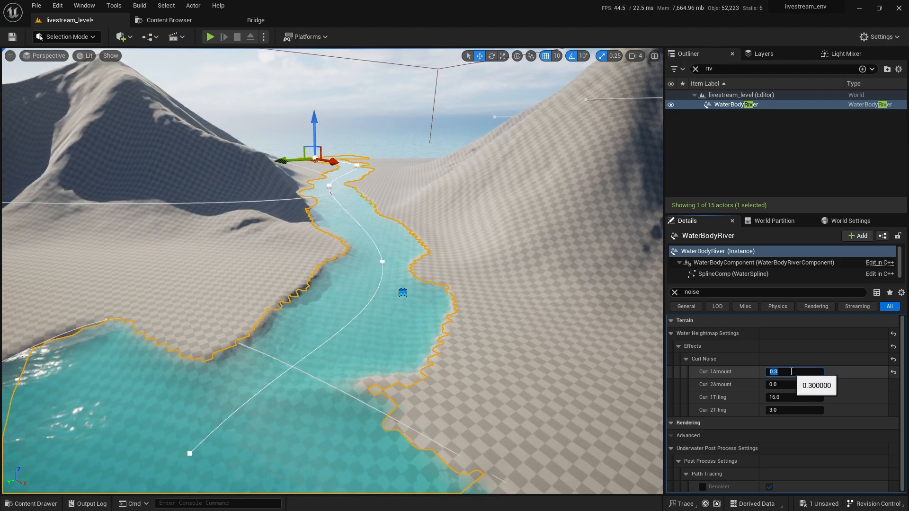
# - Play-test the level briefly to check where the character spawns, and stop the session
pyautogui.moveTo(484, 343); pyautogui.dragTo(469, 340, button='right')
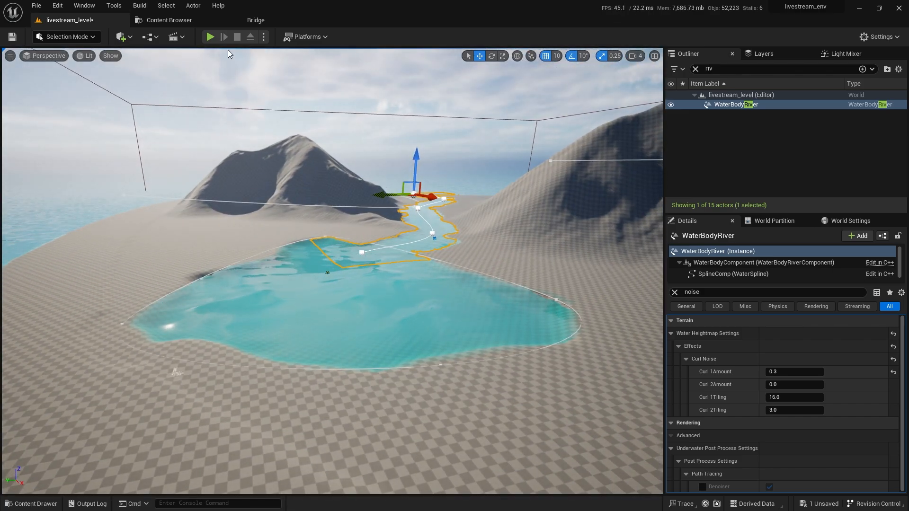
pyautogui.click(209, 37)
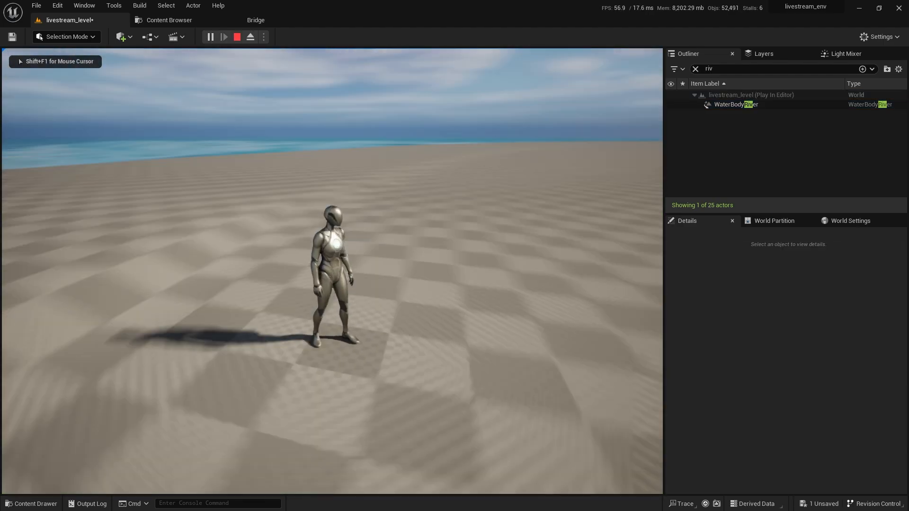
pyautogui.press('Escape')
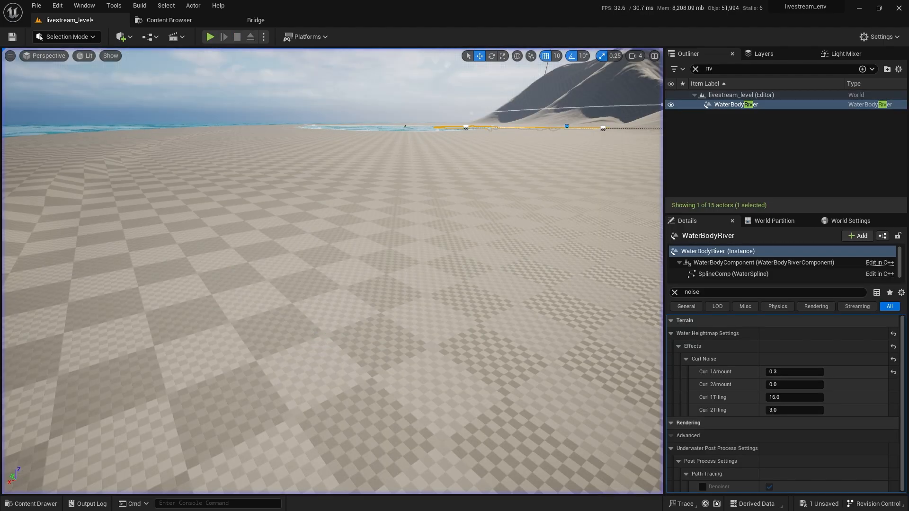
# - Find PlayerStart by searching for "player", move it beside the lake and rotate it to face the water
pyautogui.moveTo(331, 270); pyautogui.dragTo(332, 271, button='right')
pyautogui.click(695, 69)
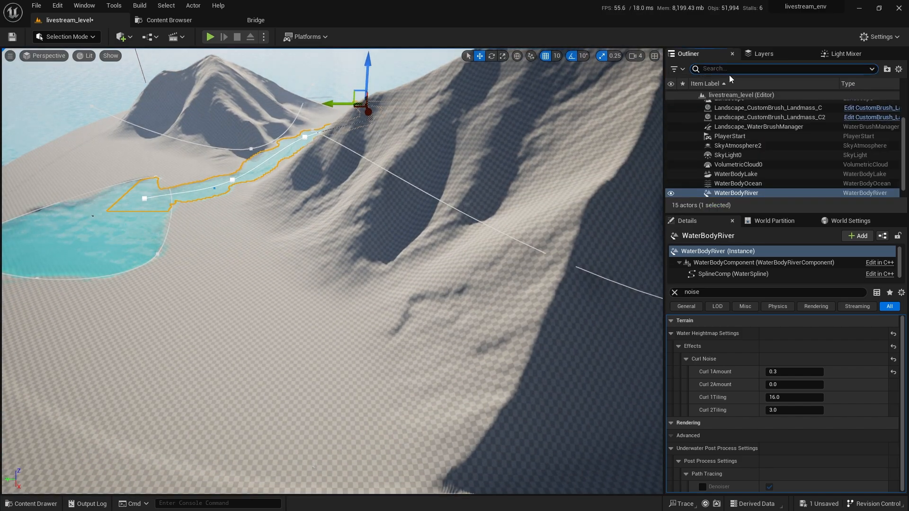
pyautogui.write('player')
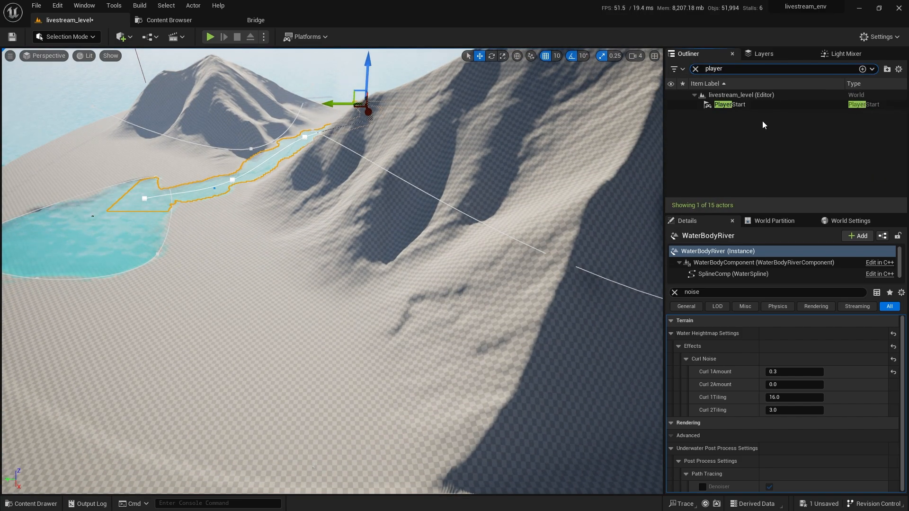
pyautogui.click(754, 104)
pyautogui.press('f')
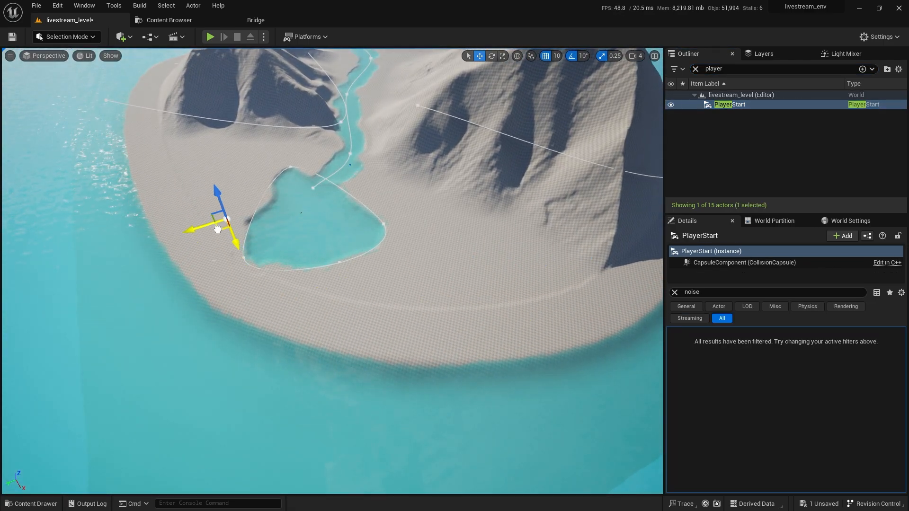
pyautogui.press('f')
pyautogui.keyDown('alt'); pyautogui.moveTo(355, 252); pyautogui.dragTo(487, 180); pyautogui.keyUp('alt')
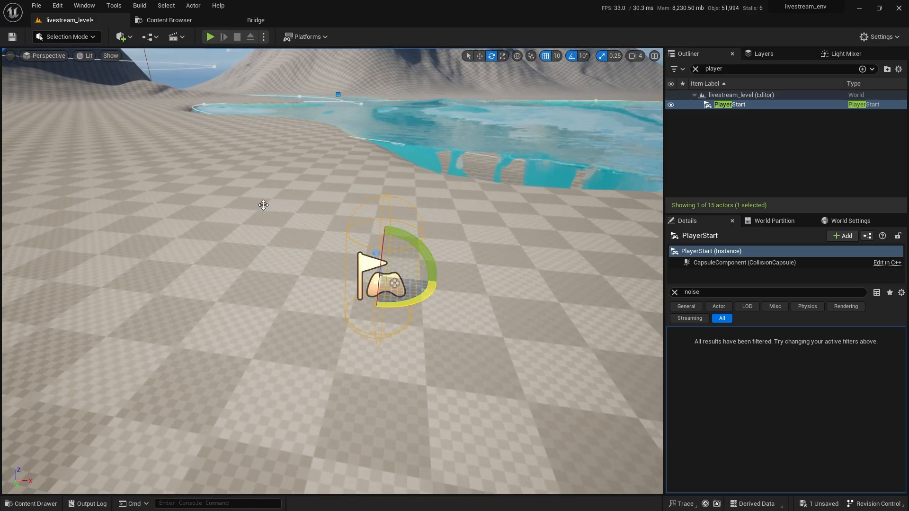
# - Play-test the level by running the character from the spawn down into the lake, and stop the session
pyautogui.click(211, 36)
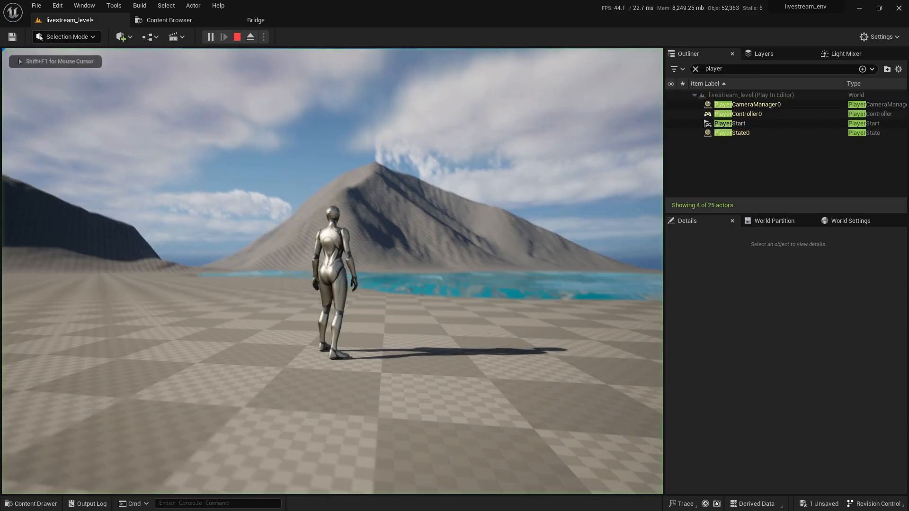
pyautogui.press('w')
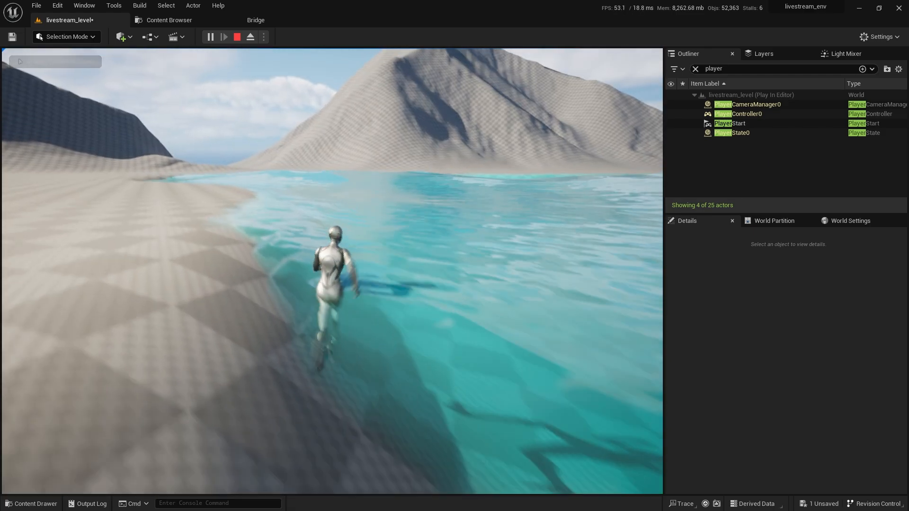
pyautogui.press('d')
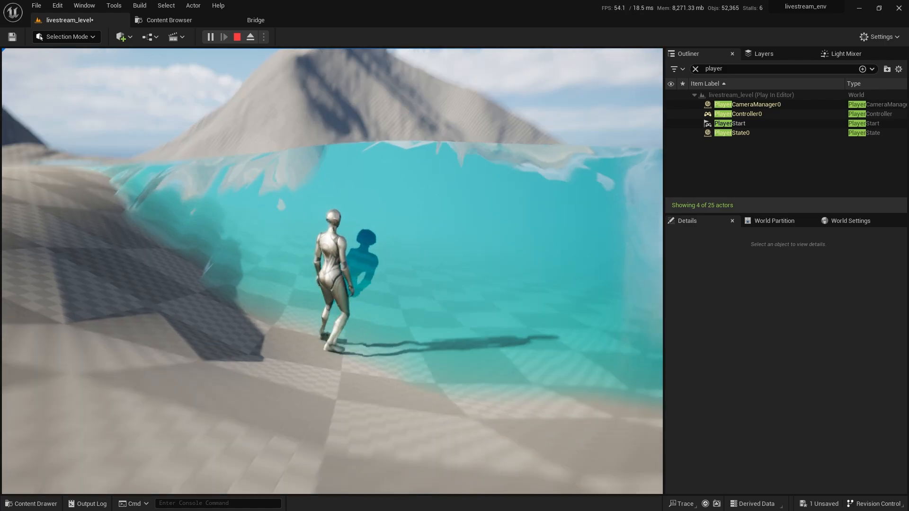
pyautogui.press('s')
pyautogui.press('Escape')
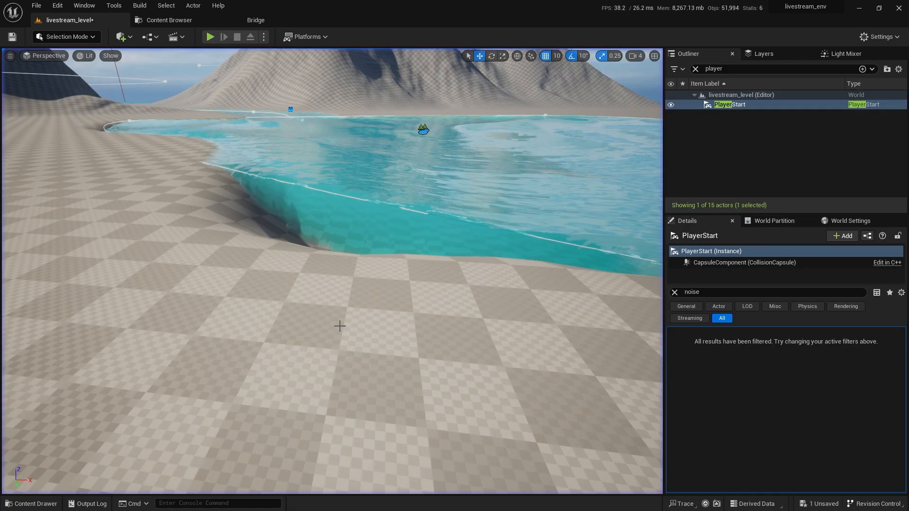
# - Examine the dark pit in the terrain at the lake's edge up close and switch to Landscape mode
pyautogui.press('s')
pyautogui.moveTo(339, 324); pyautogui.dragTo(325, 370, button='right')
pyautogui.press('w')
pyautogui.click(213, 218)
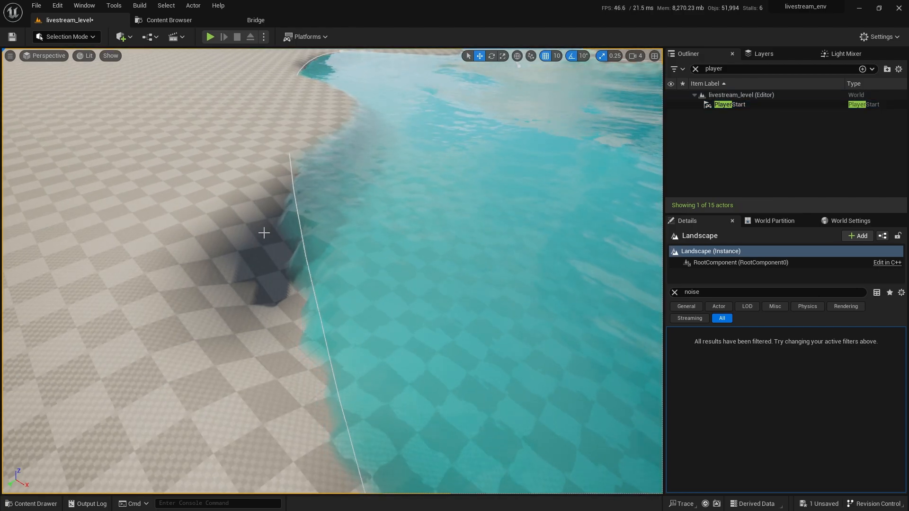
pyautogui.moveTo(264, 233)
pyautogui.mouseDown(button='right')
pyautogui.moveTo(312, 233)
pyautogui.moveTo(264, 233)
pyautogui.mouseUp(button='right')
pyautogui.click(80, 36)
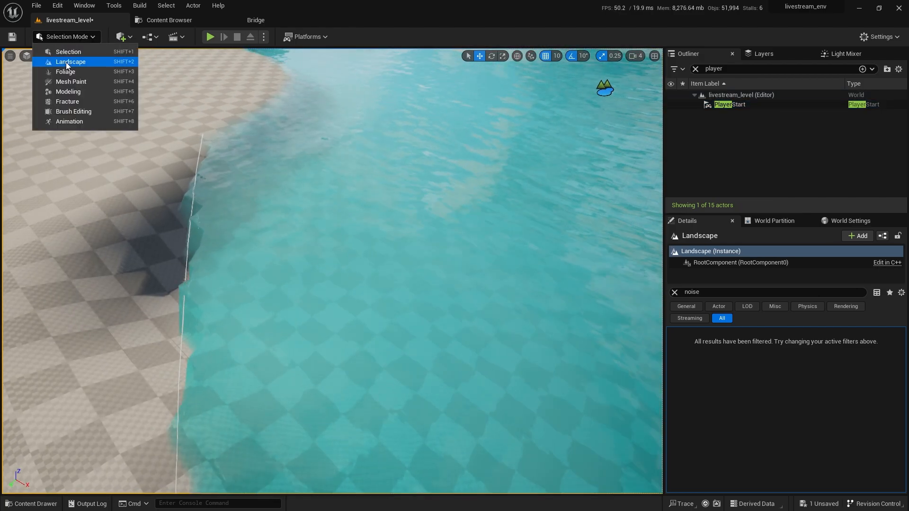
pyautogui.click(67, 62)
# - Try to reorder the landscape edit layers so that Layer1 sits above Water
pyautogui.click(45, 189)
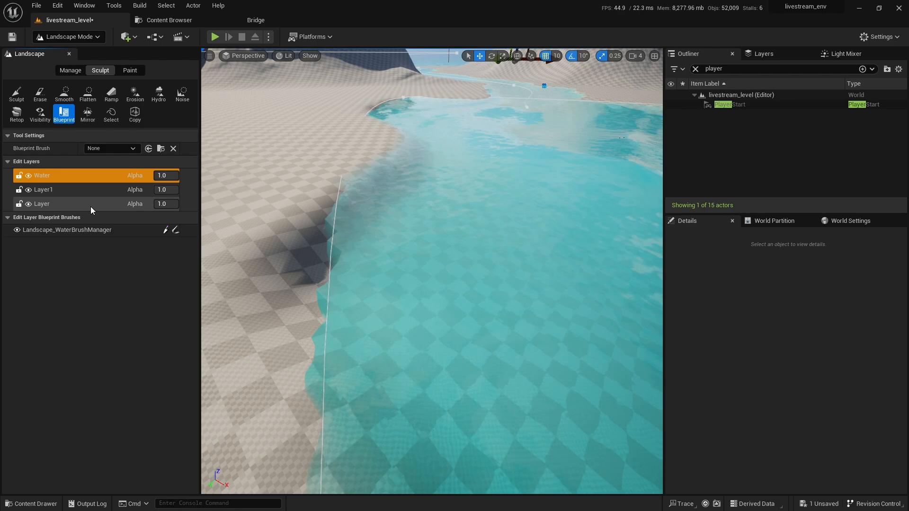
pyautogui.moveTo(52, 185); pyautogui.dragTo(48, 171)
pyautogui.click(50, 179)
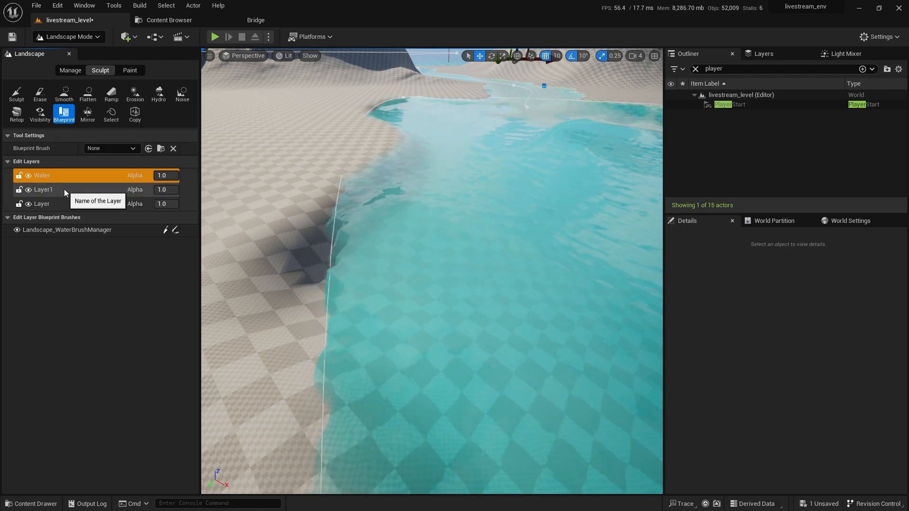
# - Create a new landscape edit layer above the Water layer
pyautogui.moveTo(357, 188)
pyautogui.mouseDown(button='right')
pyautogui.moveTo(357, 161)
pyautogui.moveTo(357, 189)
pyautogui.mouseUp(button='right')
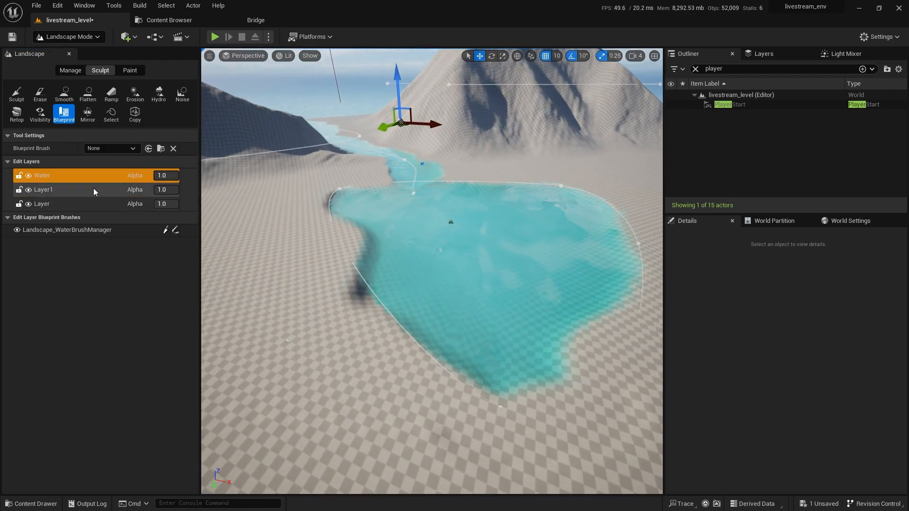
pyautogui.rightClick(112, 179)
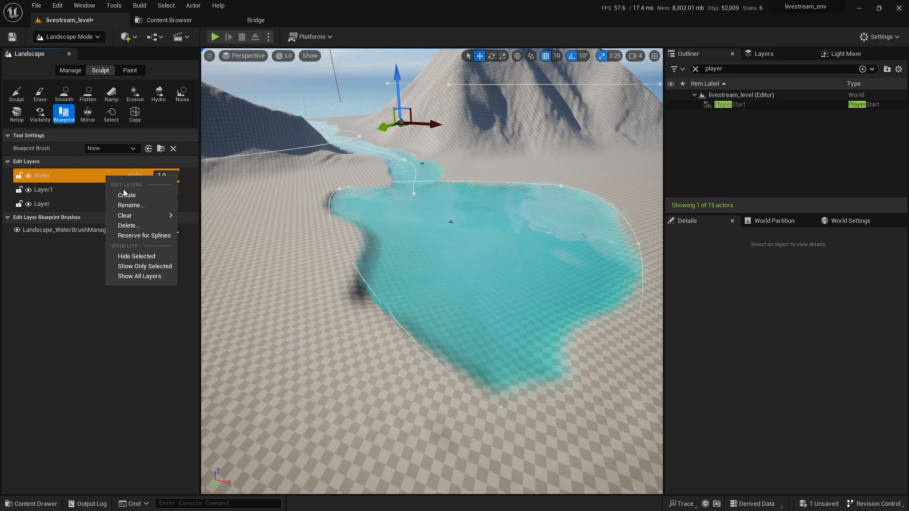
pyautogui.click(123, 189)
# - Sculpt the uneven lake bank near the river mouth on the new layer and even it out with the Smooth tool
pyautogui.click(17, 94)
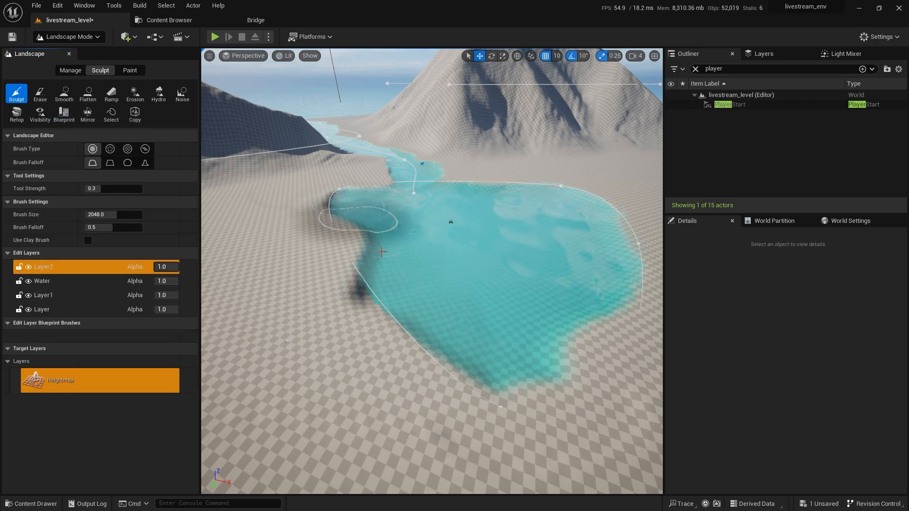
pyautogui.moveTo(359, 270)
pyautogui.mouseDown(button='right')
pyautogui.moveTo(331, 265)
pyautogui.moveTo(391, 279)
pyautogui.moveTo(369, 265)
pyautogui.moveTo(388, 263)
pyautogui.moveTo(341, 272)
pyautogui.moveTo(313, 257)
pyautogui.mouseUp(button='right')
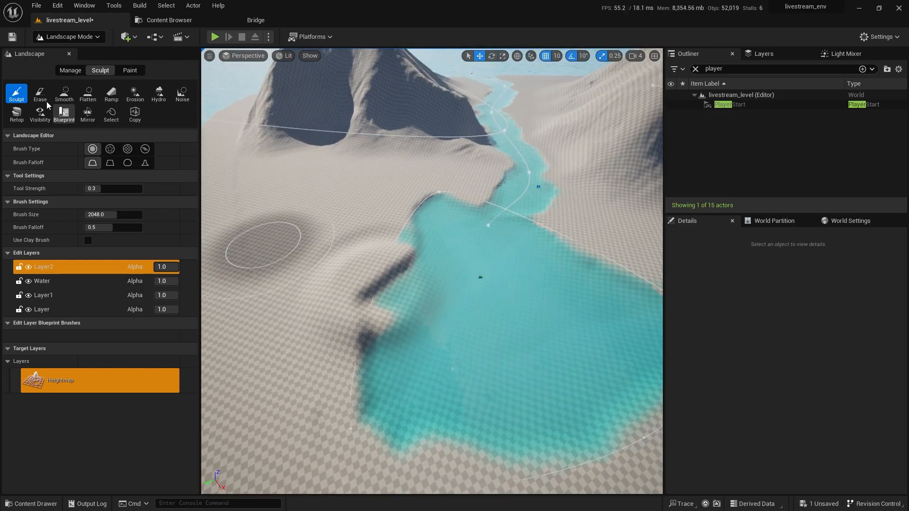
pyautogui.click(63, 94)
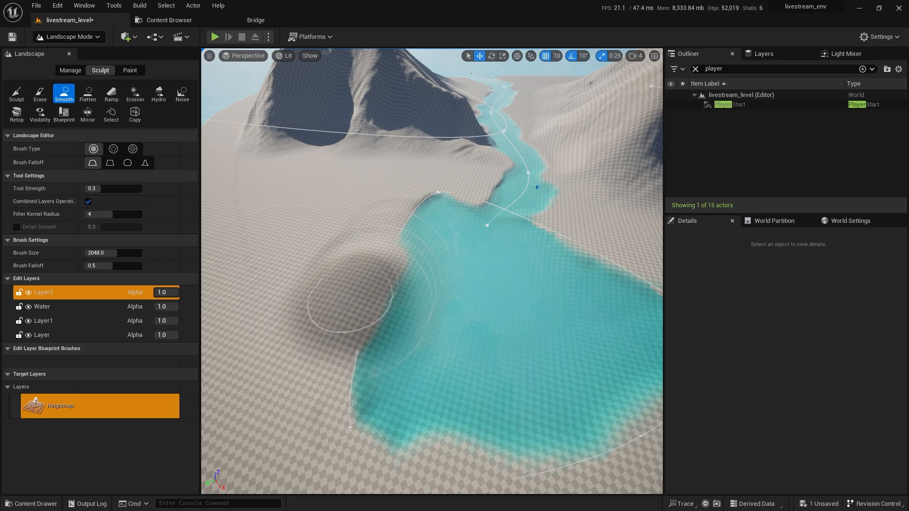
pyautogui.moveTo(343, 307)
pyautogui.mouseDown(button='right')
pyautogui.moveTo(334, 272)
pyautogui.moveTo(310, 274)
pyautogui.moveTo(298, 260)
pyautogui.mouseUp(button='right')
pyautogui.moveTo(339, 219); pyautogui.dragTo(308, 230, button='right')
# - Sculpt the remaining shoreline around the lake with a smaller brush size of about 857
pyautogui.click(16, 93)
pyautogui.moveTo(341, 265); pyautogui.dragTo(355, 280, button='right')
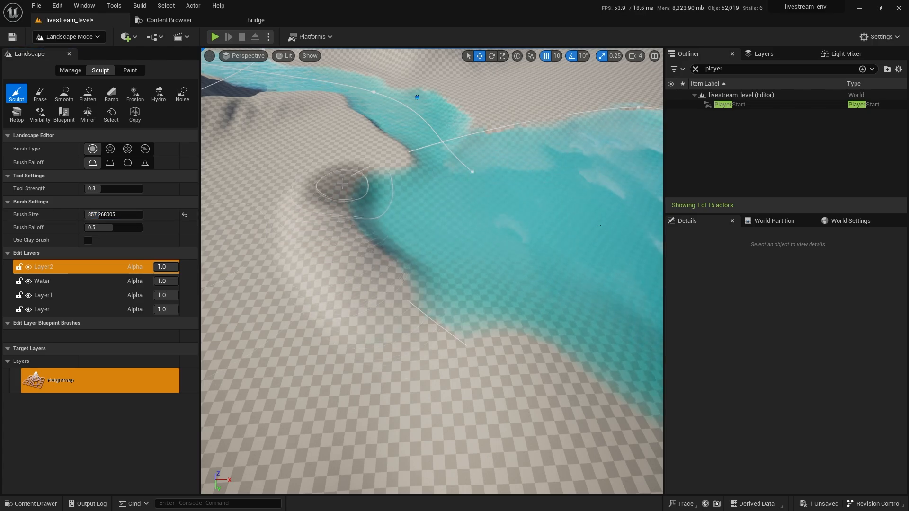
pyautogui.moveTo(490, 337); pyautogui.dragTo(463, 317, button='right')
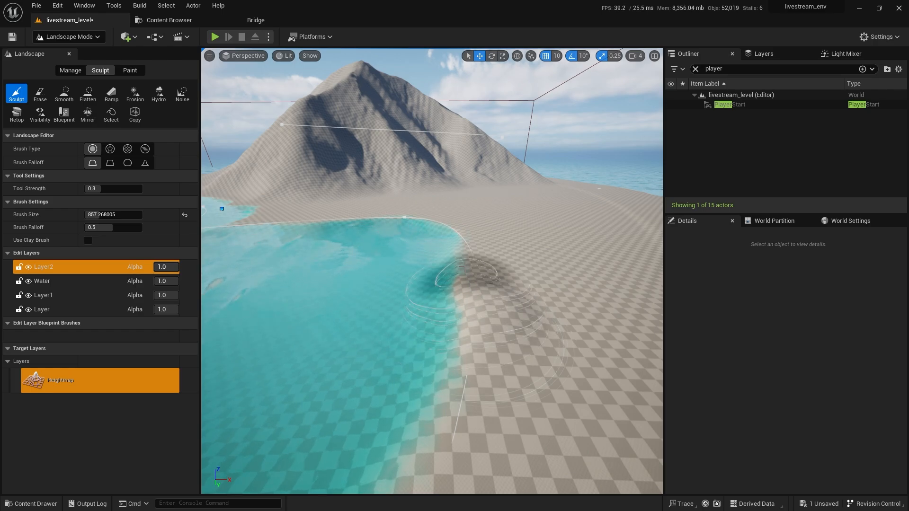
pyautogui.moveTo(451, 241); pyautogui.dragTo(381, 274, button='right')
pyautogui.scroll(-2, 386, 213)
# - Return to Selection mode, find and select WaterBodyRiver by searching for "river", and look through its unfiltered properties
pyautogui.hotkey('shift', '1')
pyautogui.click(694, 69)
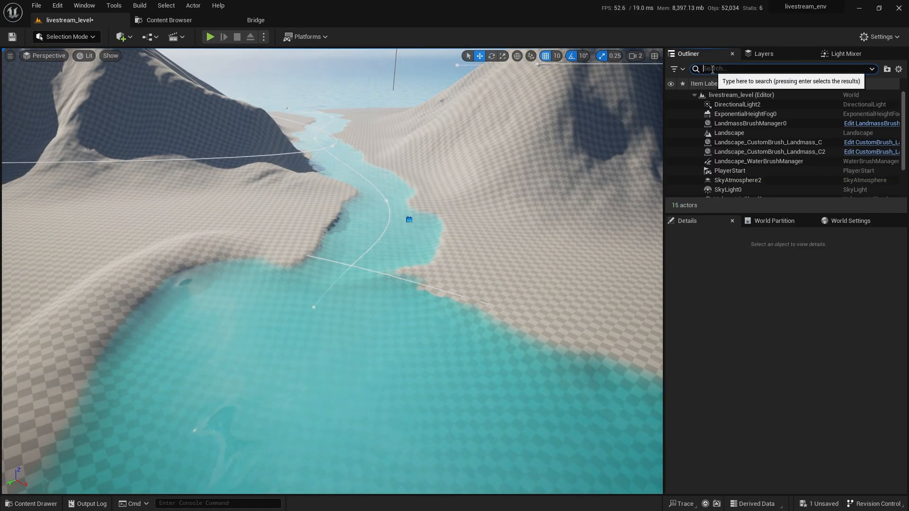
pyautogui.write('river')
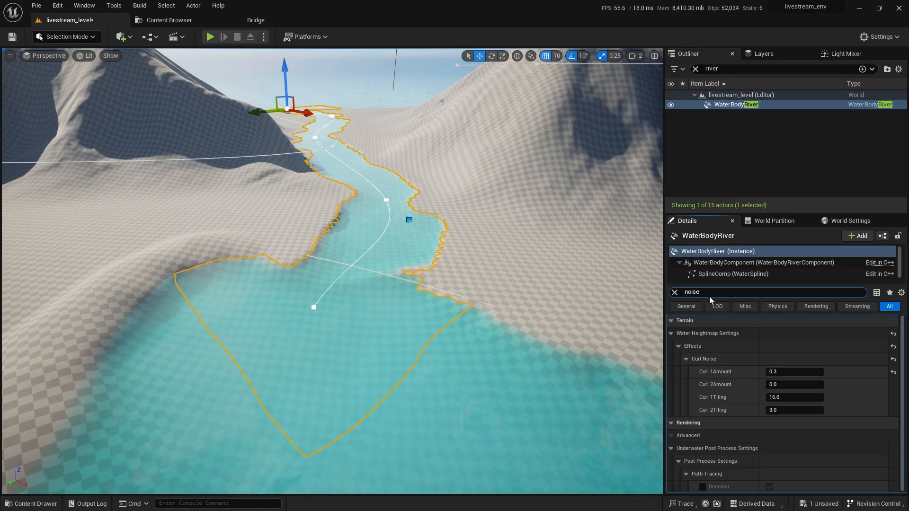
pyautogui.click(674, 292)
pyautogui.scroll(-10, 804, 369)
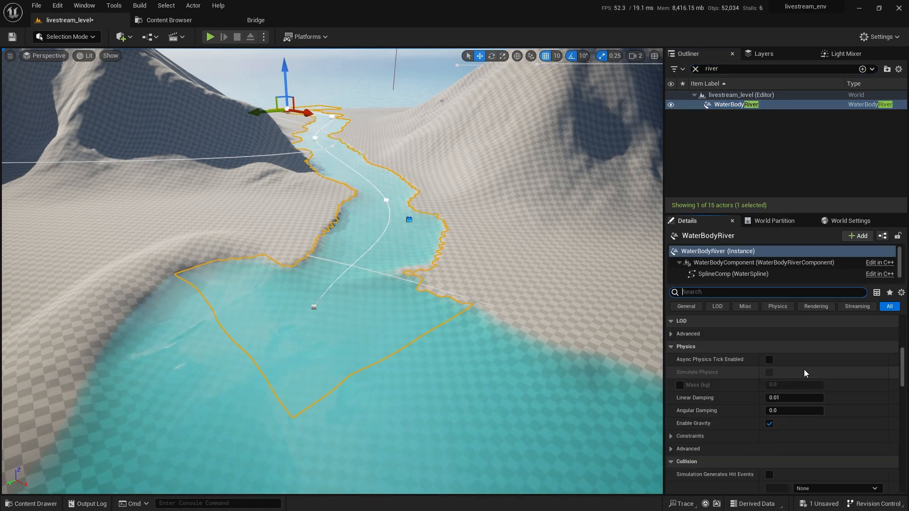
pyautogui.scroll(-12, 864, 375)
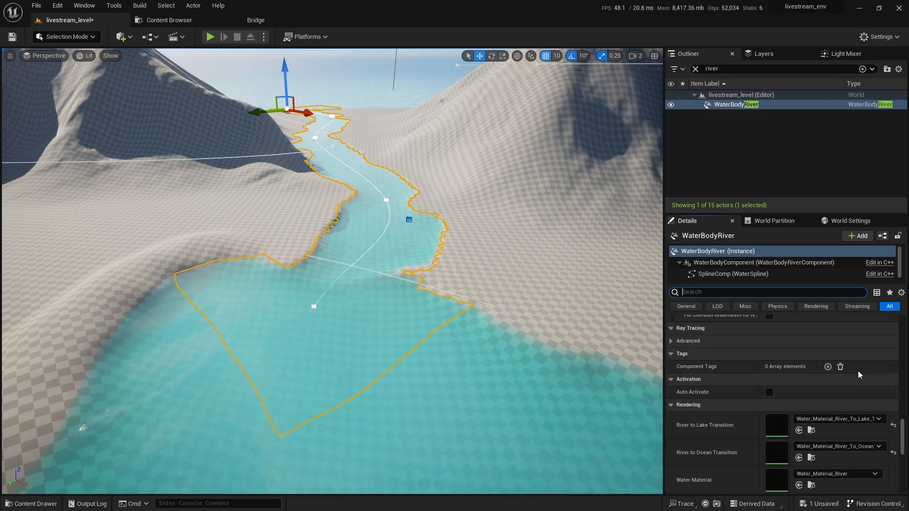
pyautogui.scroll(-3, 852, 368)
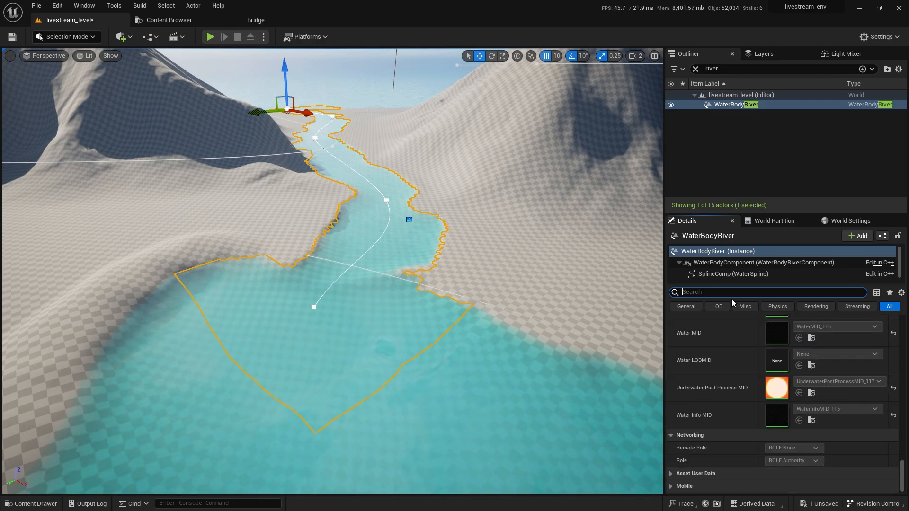
# - Filter WaterBodyRiver's properties by "collision" and set its Collision Presets to OverlapAll
pyautogui.write('collision')
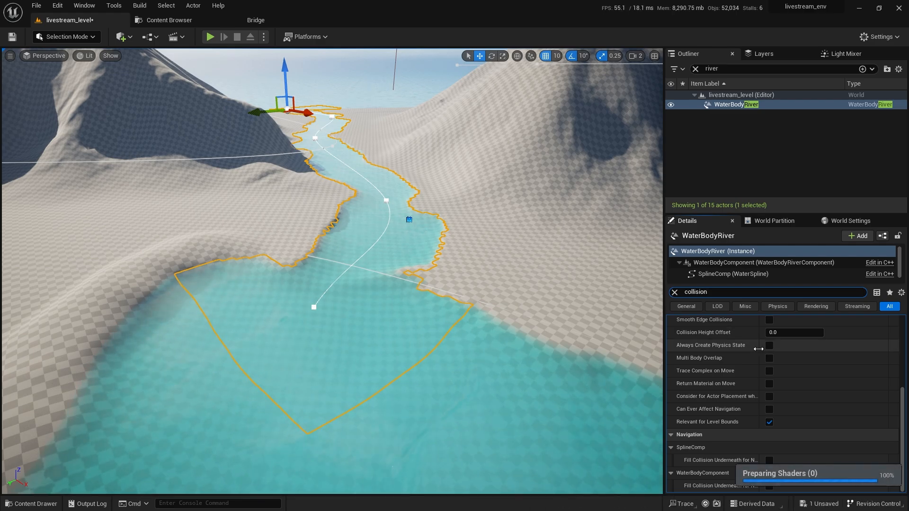
pyautogui.scroll(5, 763, 402)
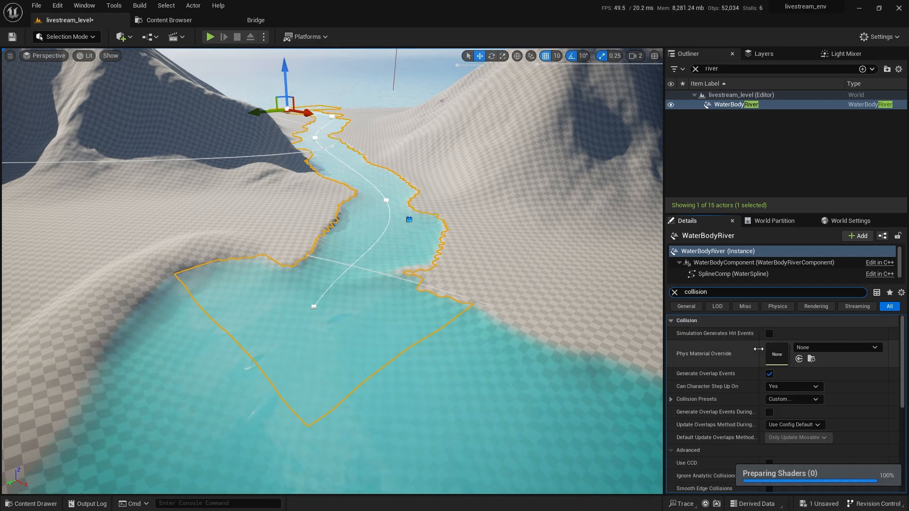
pyautogui.click(794, 399)
pyautogui.click(794, 399)
pyautogui.click(791, 399)
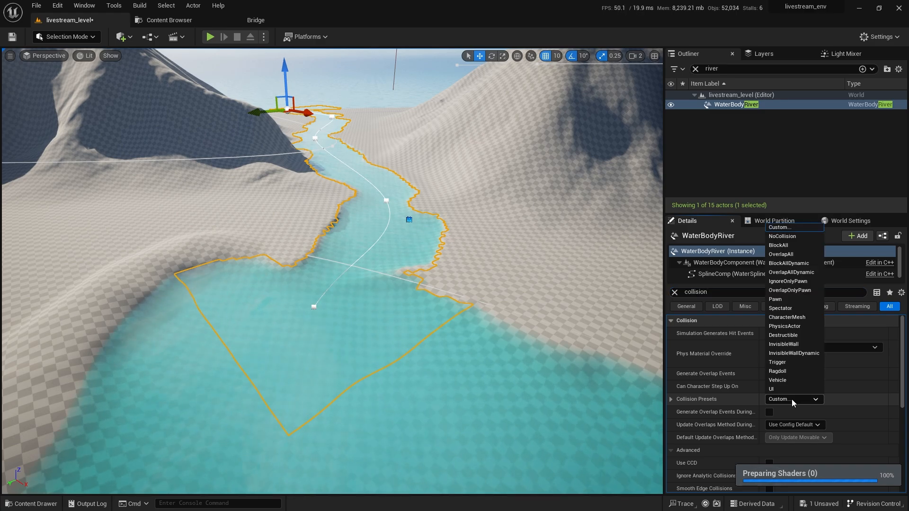
pyautogui.click(789, 255)
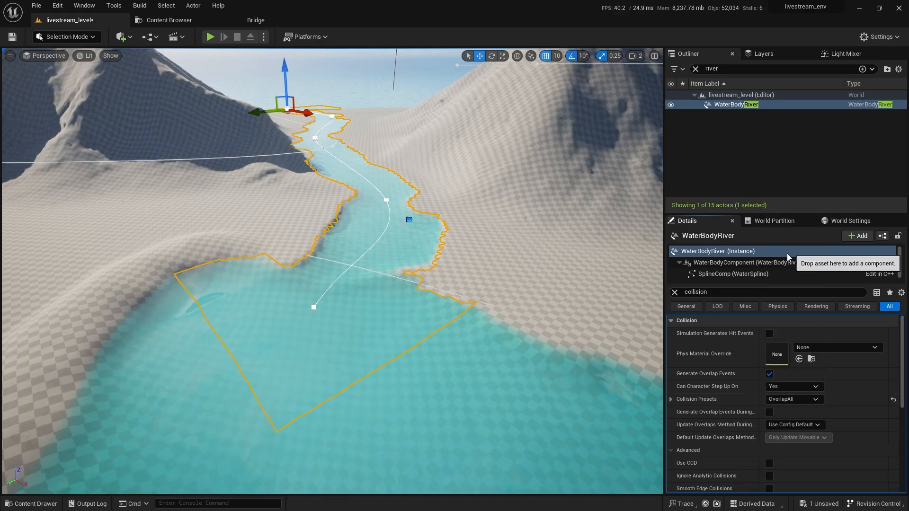
# - Find WaterBodyLake by searching for "lake", set its Collision Presets to OverlapAll and save the level
pyautogui.press('s')
pyautogui.moveTo(473, 265); pyautogui.dragTo(448, 265, button='right')
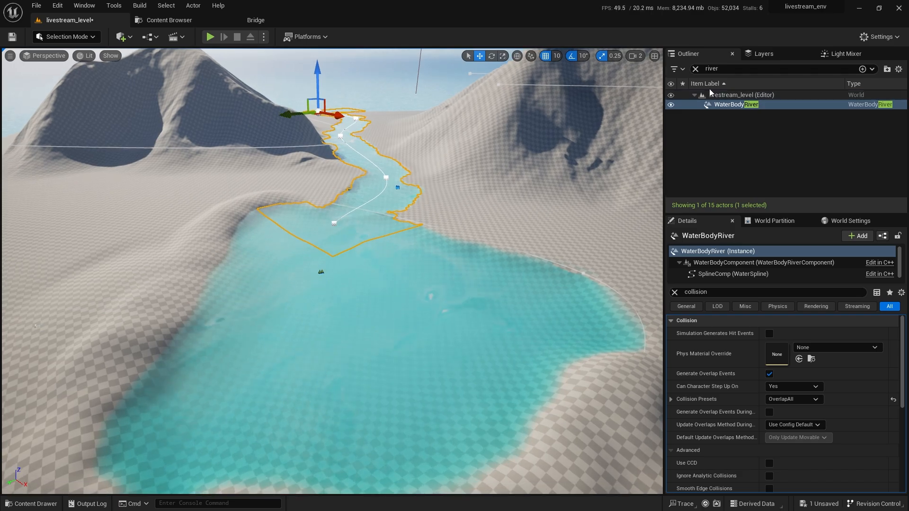
pyautogui.click(695, 70)
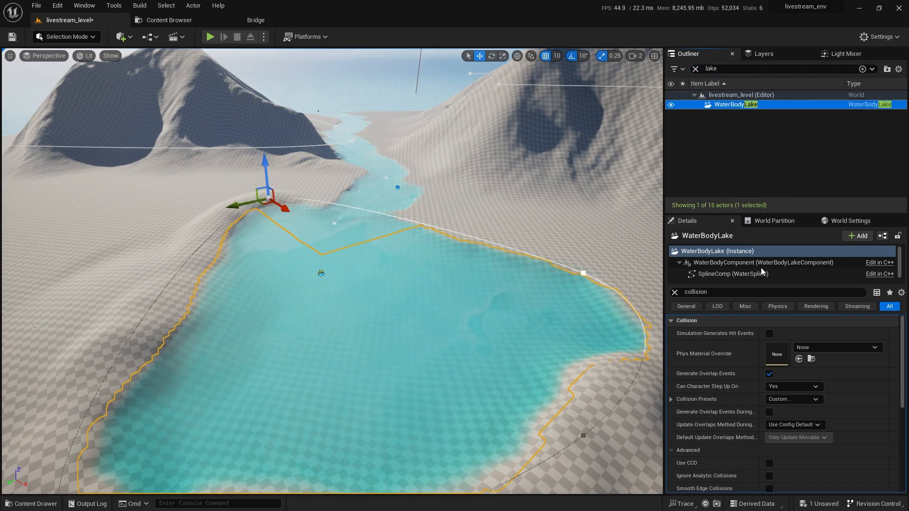
pyautogui.click(782, 255)
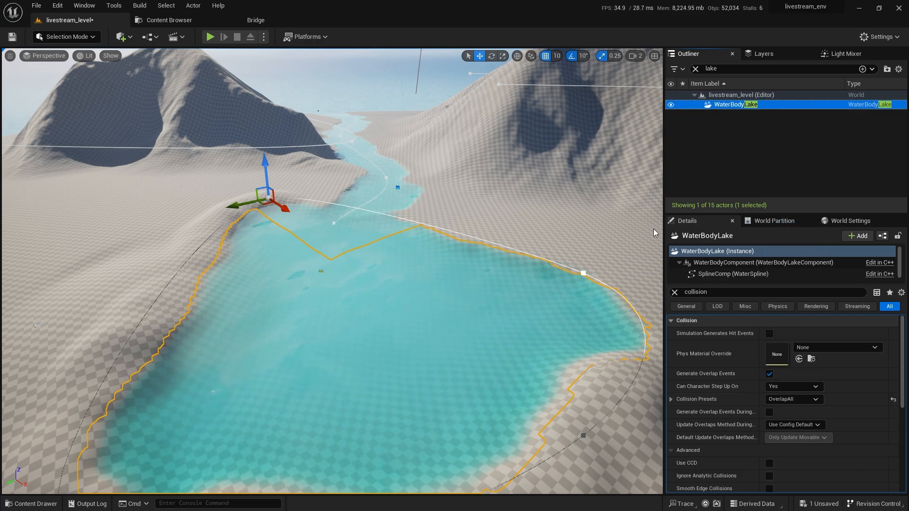
pyautogui.hotkey('ctrl', 's')
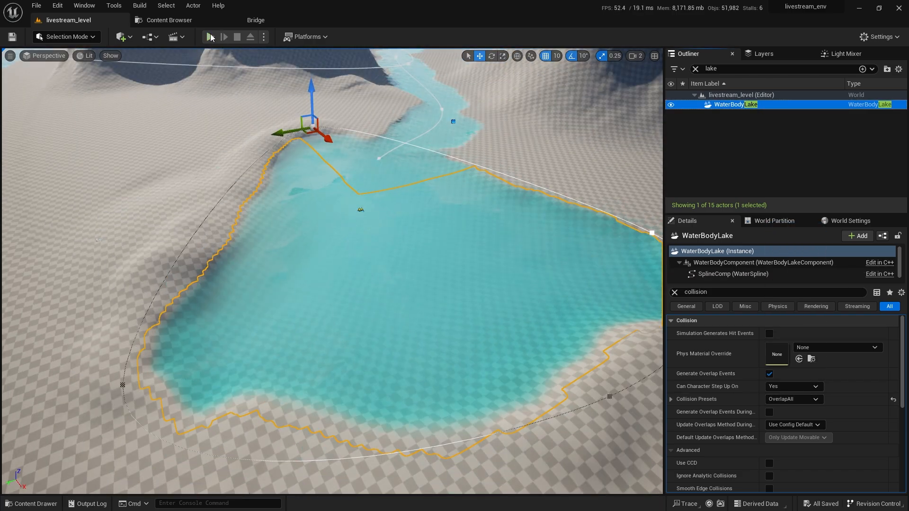
# - Start and stop a brief play-test, and raise PlayerStart above the reshaped ground beside the lake, using Unlit view to find it
pyautogui.hotkey('alt', 'p')
pyautogui.press('Escape')
pyautogui.moveTo(364, 319); pyautogui.dragTo(194, 239, button='right')
pyautogui.scroll(1, 365, 271)
pyautogui.hotkey('alt', '3')
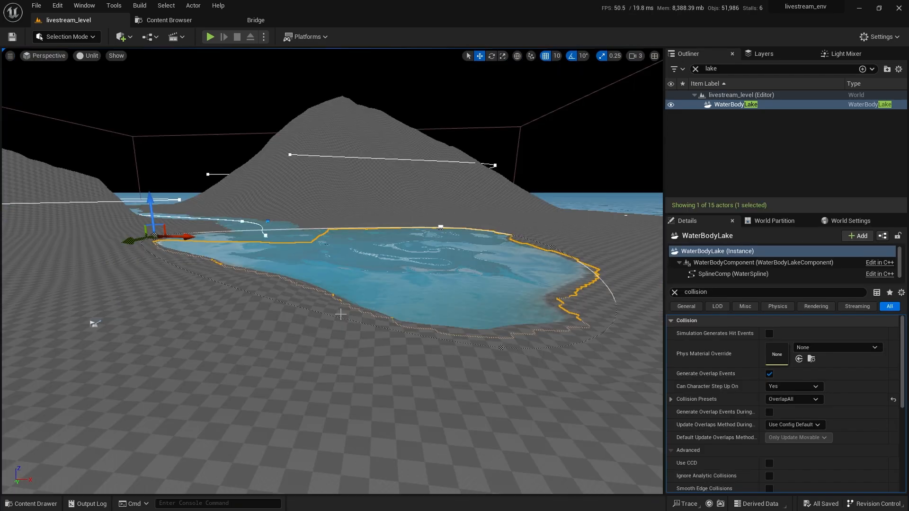
pyautogui.click(93, 324)
pyautogui.hotkey('alt', '4')
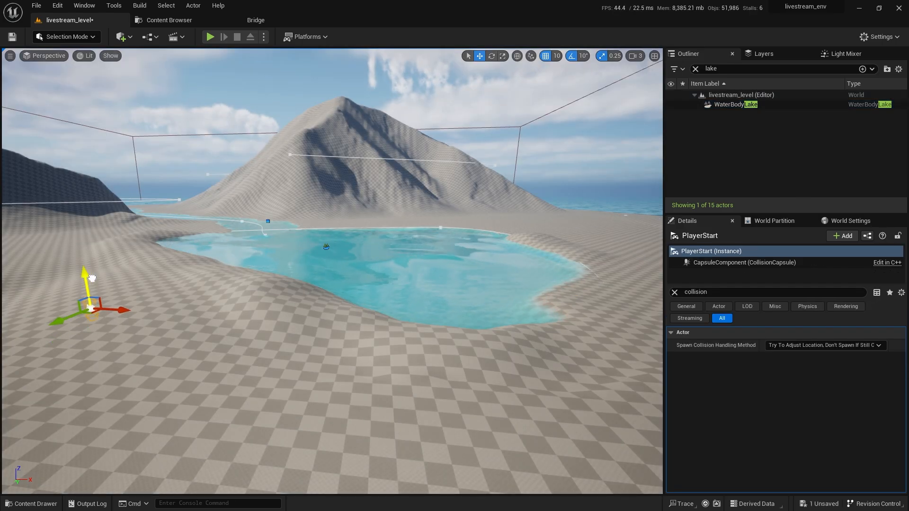
# - Play-test the level by running the character into the lake, along its bed underwater and back onto the shore
pyautogui.click(210, 37)
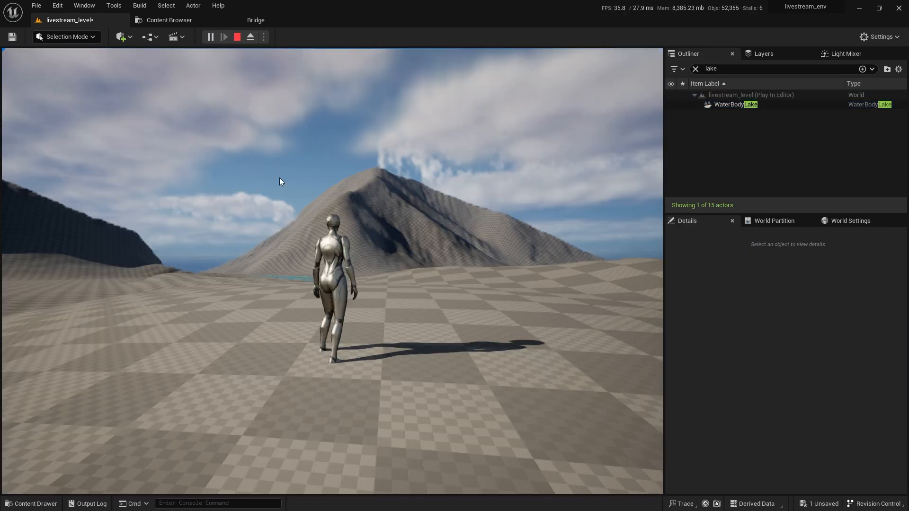
pyautogui.press('w')
pyautogui.press('d')
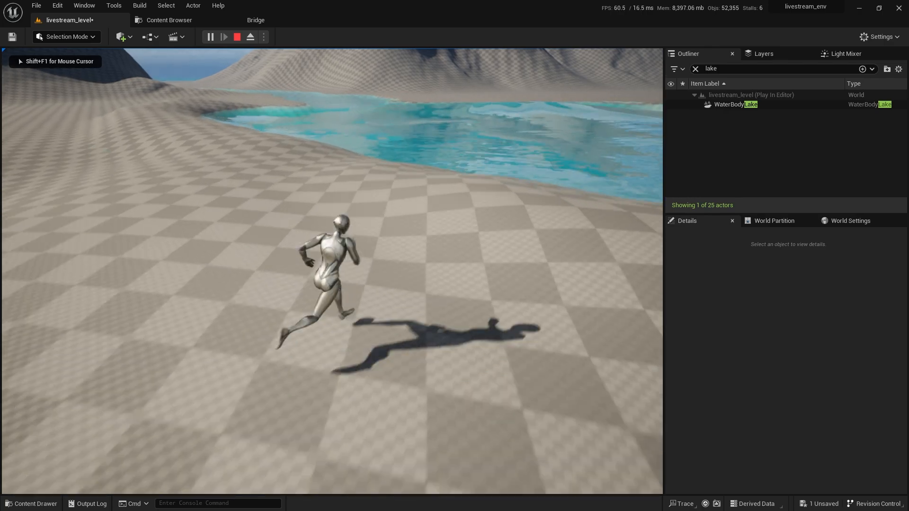
pyautogui.press('w')
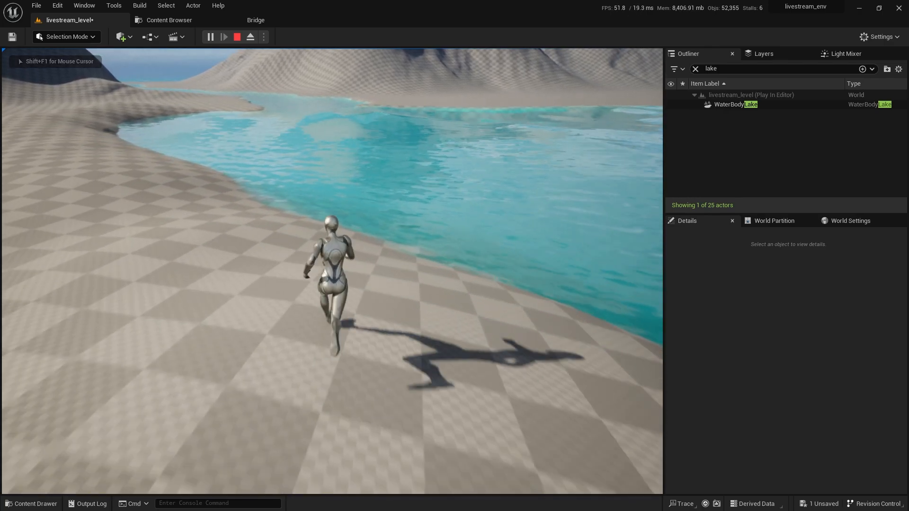
pyautogui.press('w')
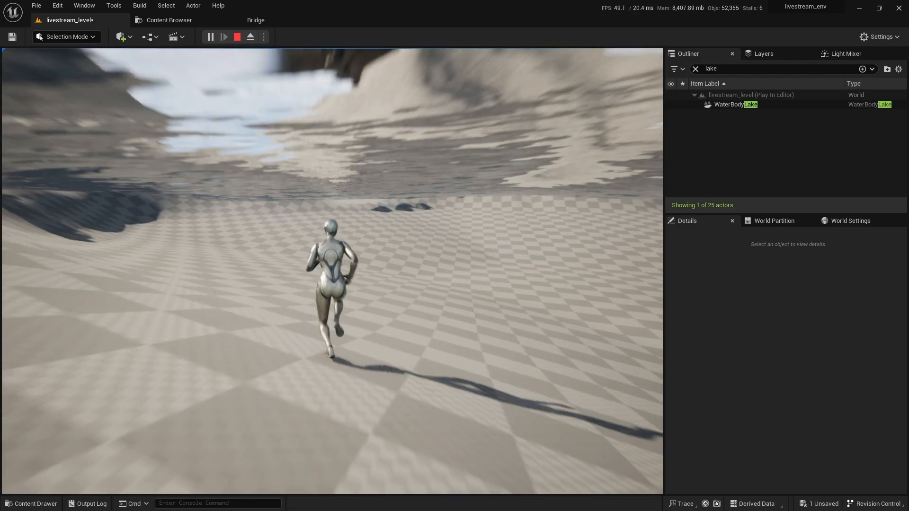
pyautogui.press('w')
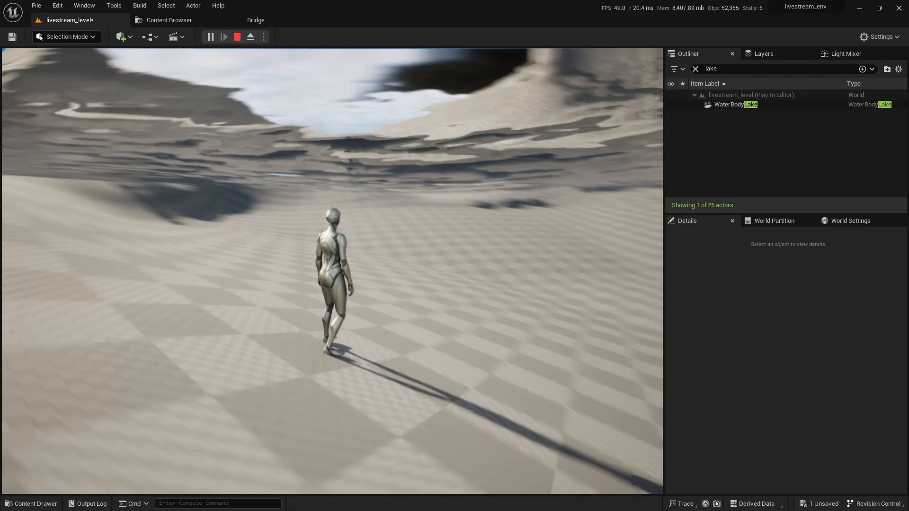
pyautogui.press('w')
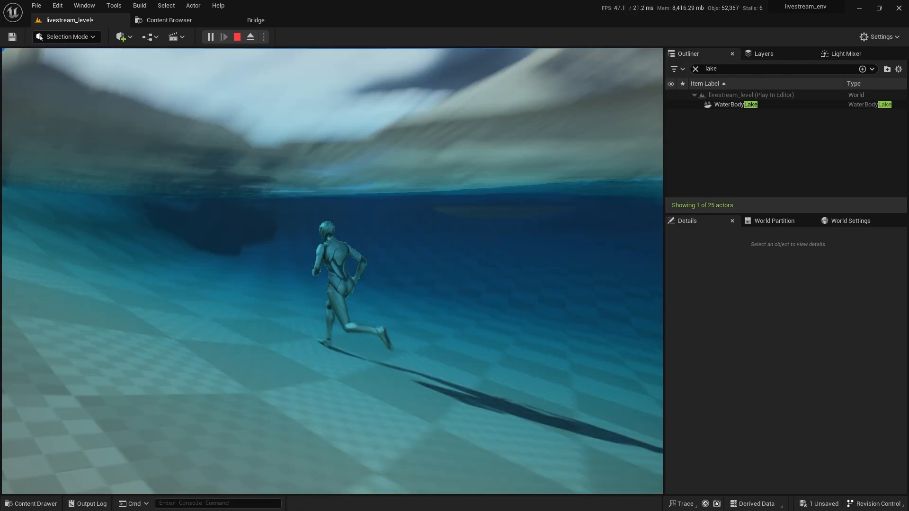
pyautogui.press('w')
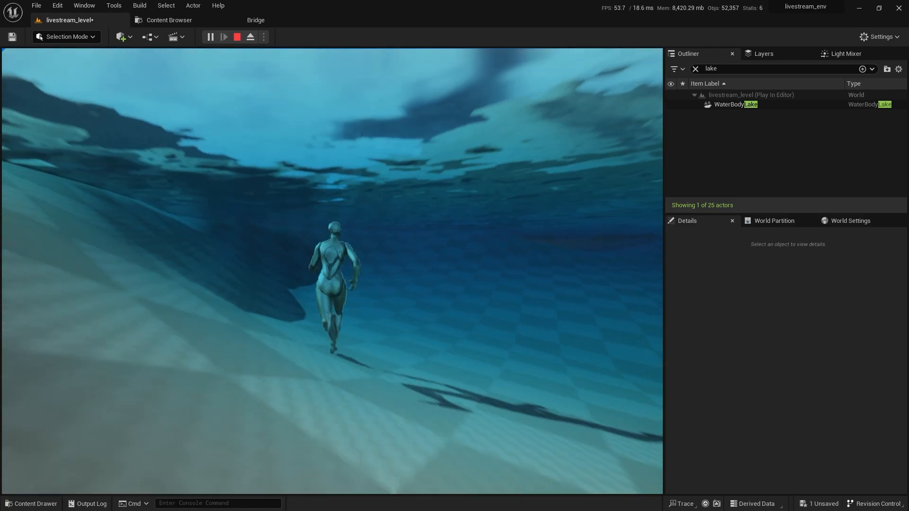
pyautogui.press('w')
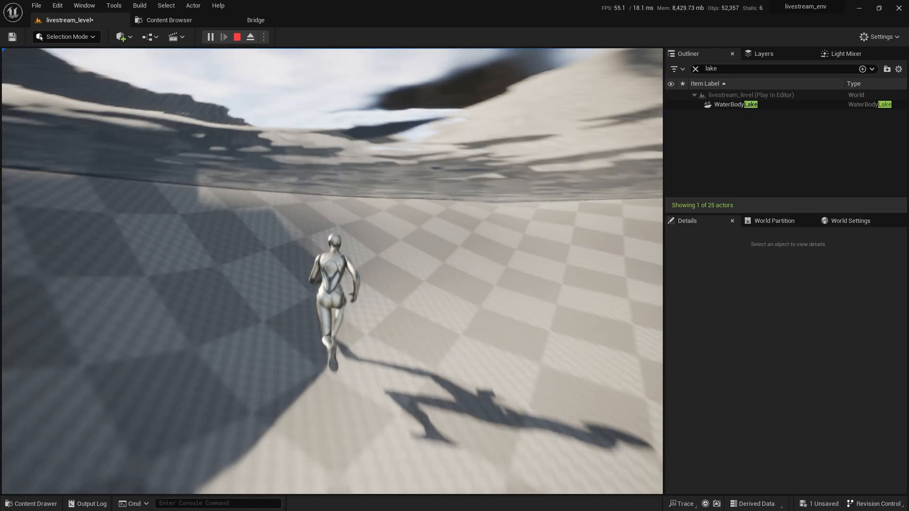
pyautogui.press('a')
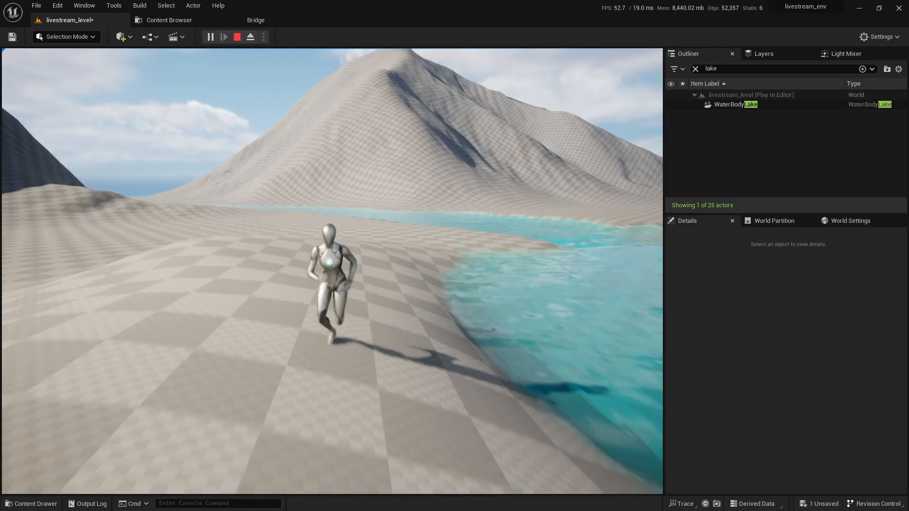